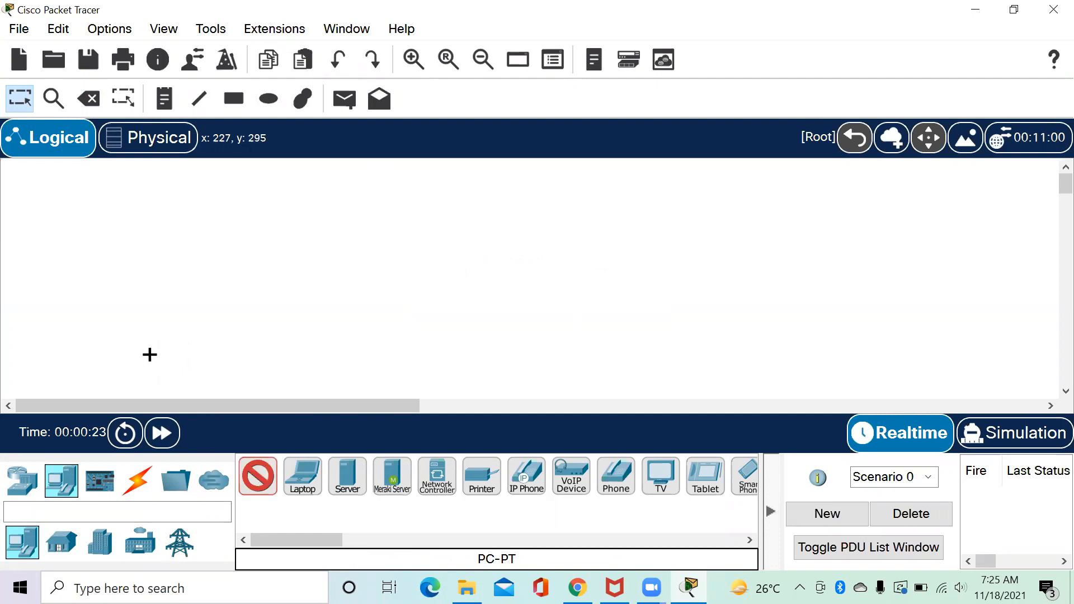
# Place six generic PCs, PC1–PC3 at the lower left and PC4–PC6 further right.
pyautogui.moveTo(145, 360); pyautogui.dragTo(113, 371)
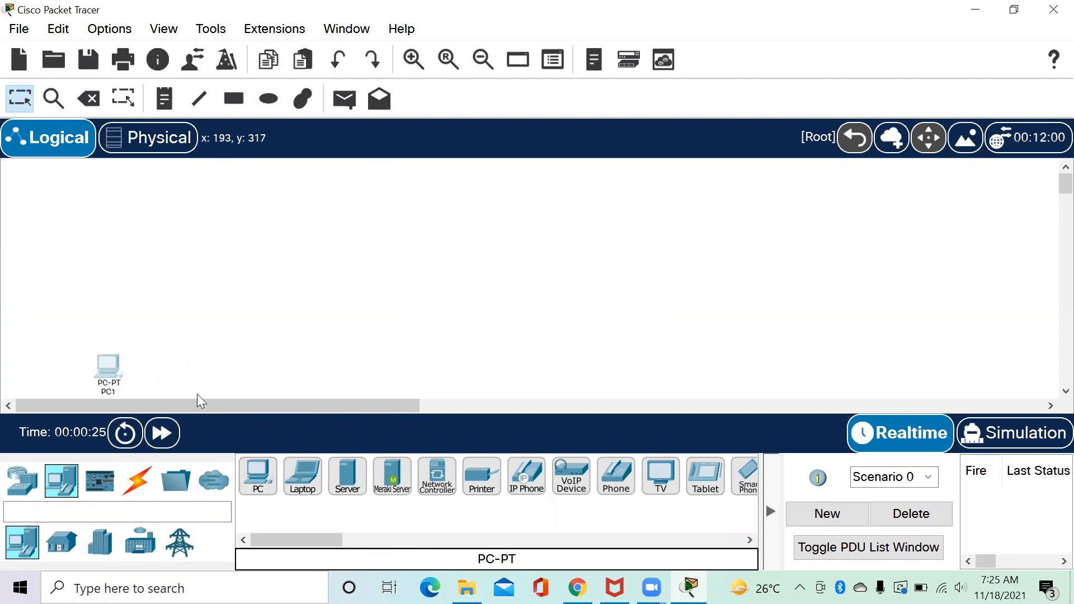
pyautogui.click(259, 468)
pyautogui.click(154, 370)
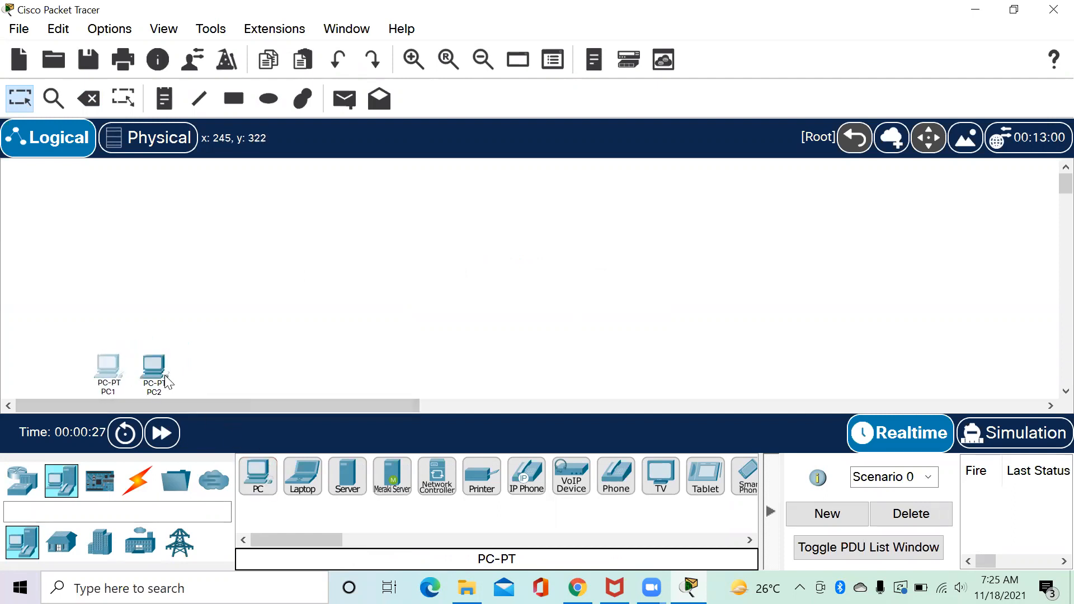
pyautogui.click(272, 473)
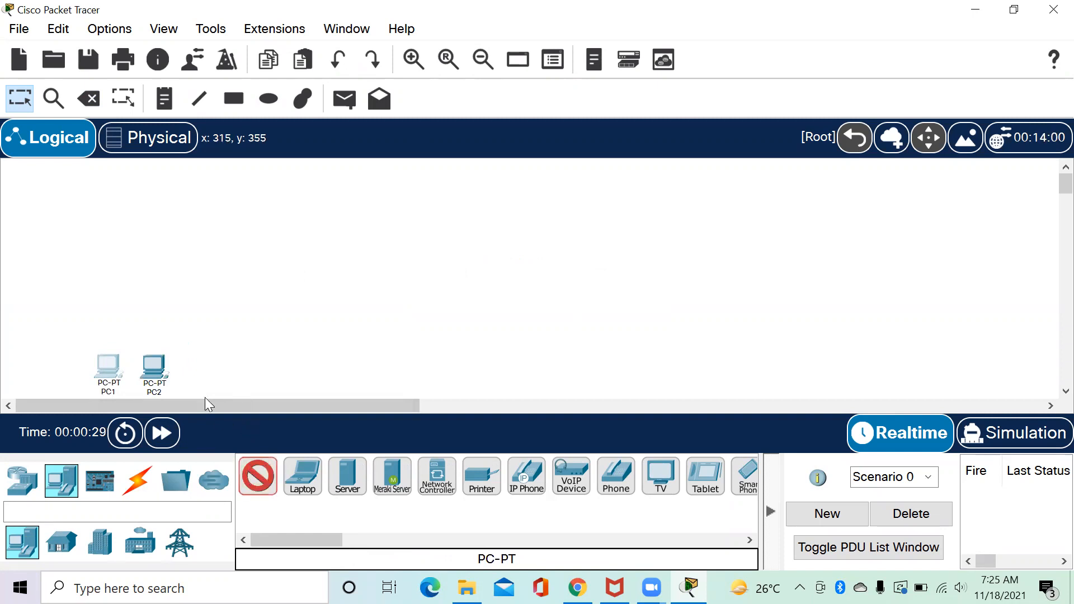
pyautogui.click(197, 367)
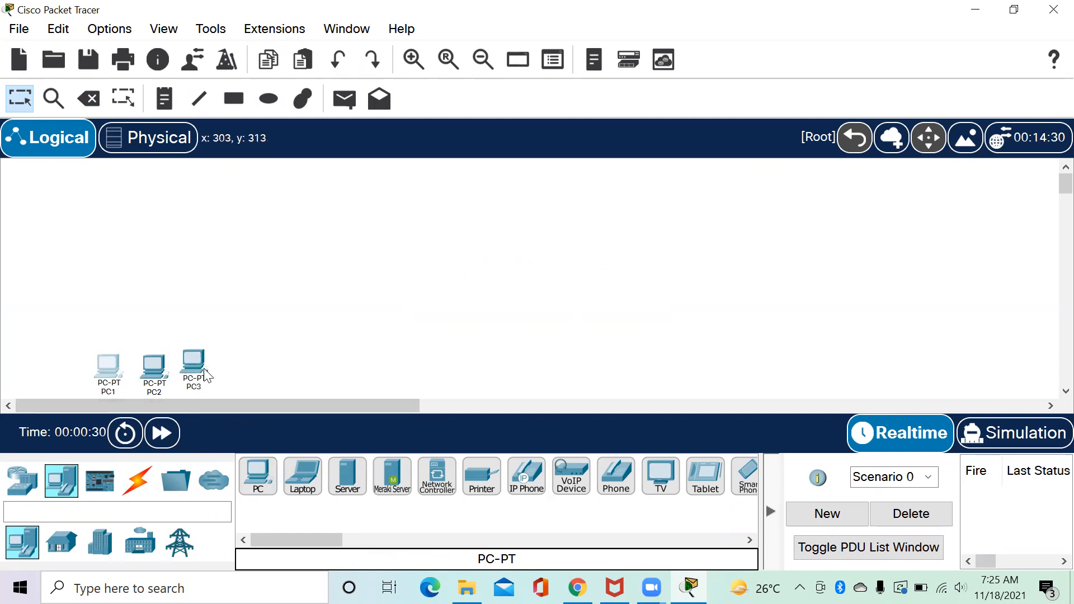
pyautogui.click(258, 469)
pyautogui.click(376, 365)
pyautogui.click(258, 472)
pyautogui.click(442, 364)
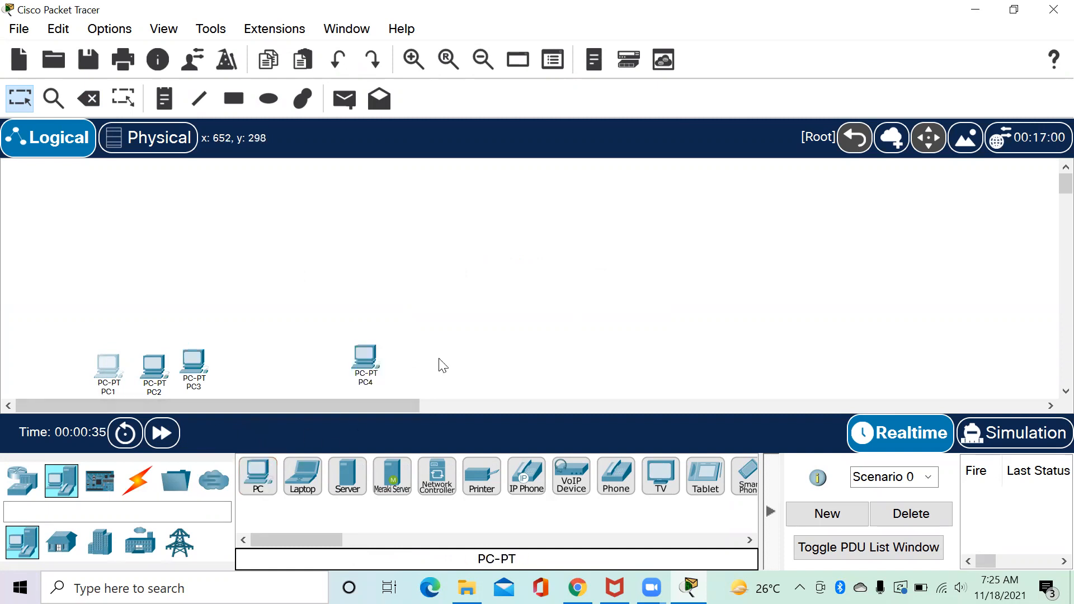
pyautogui.click(258, 472)
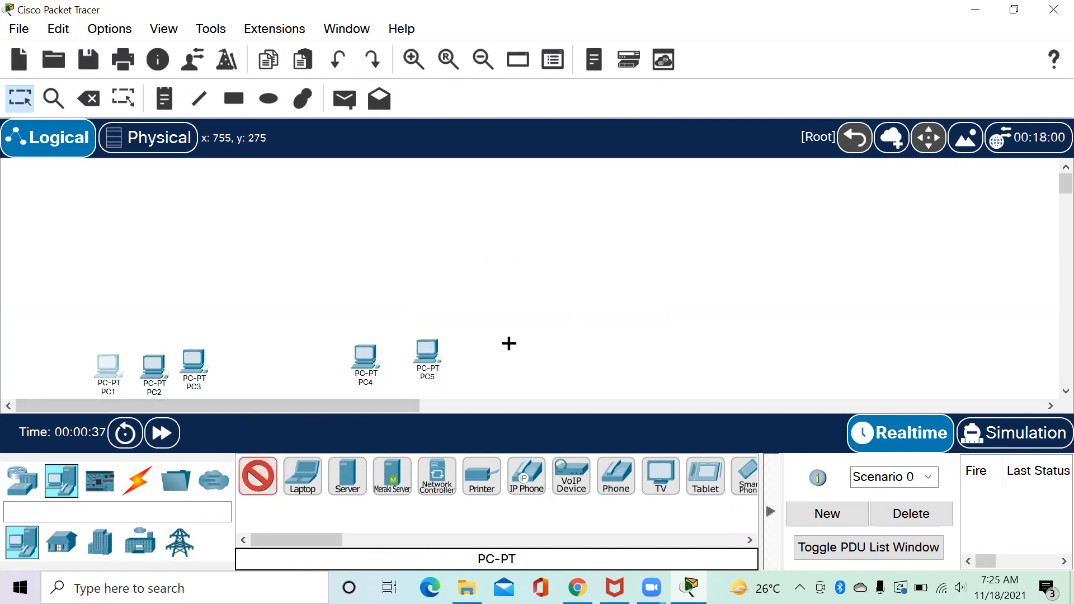
pyautogui.click(483, 367)
# Move PC5 and PC3 so both groups of three PCs are evenly spaced.
pyautogui.moveTo(428, 351); pyautogui.dragTo(364, 374)
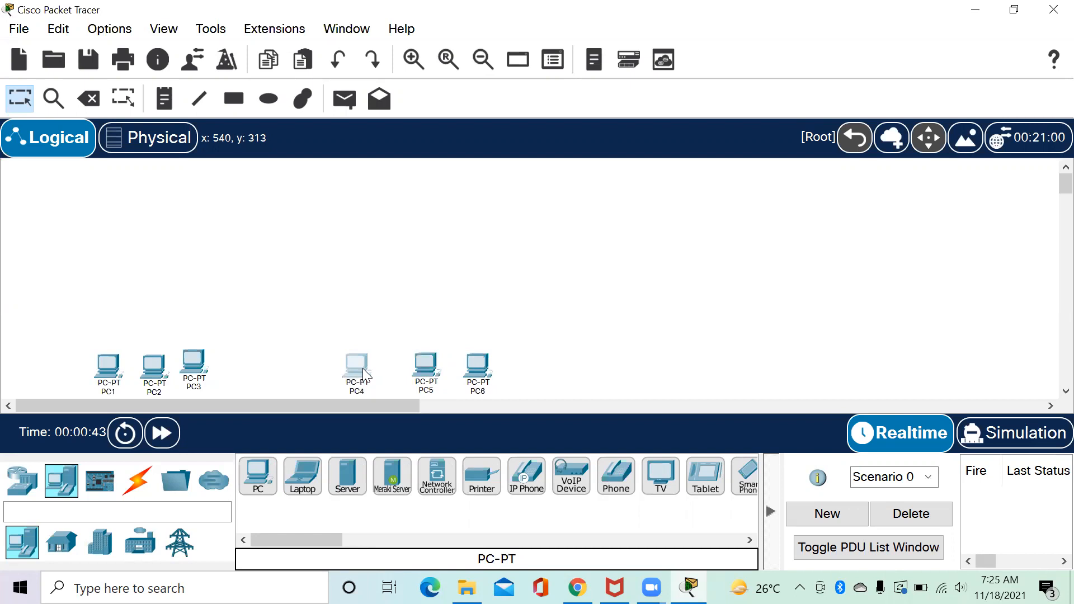
pyautogui.moveTo(201, 372); pyautogui.dragTo(173, 376)
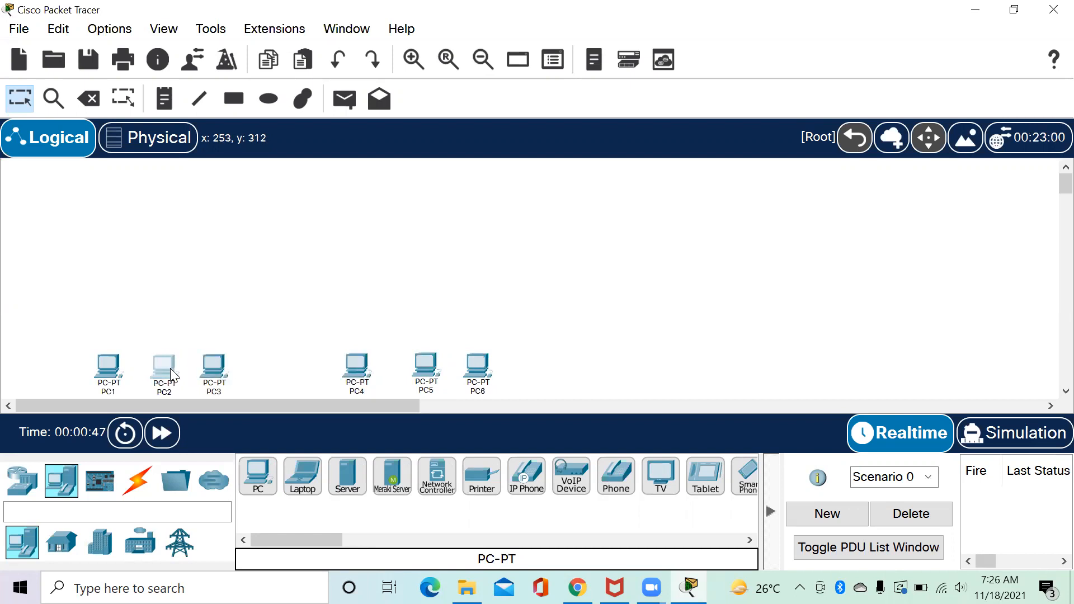
pyautogui.click(182, 321)
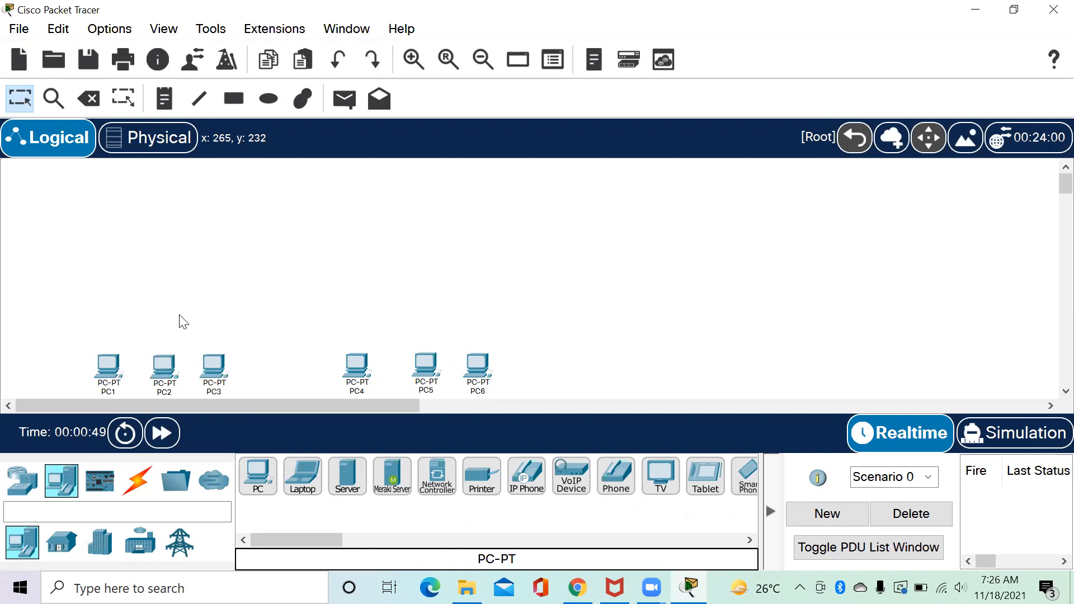
# Place a generic PT switch above the first PC group, then delete the misplaced Switch0.
pyautogui.click(22, 480)
pyautogui.click(76, 542)
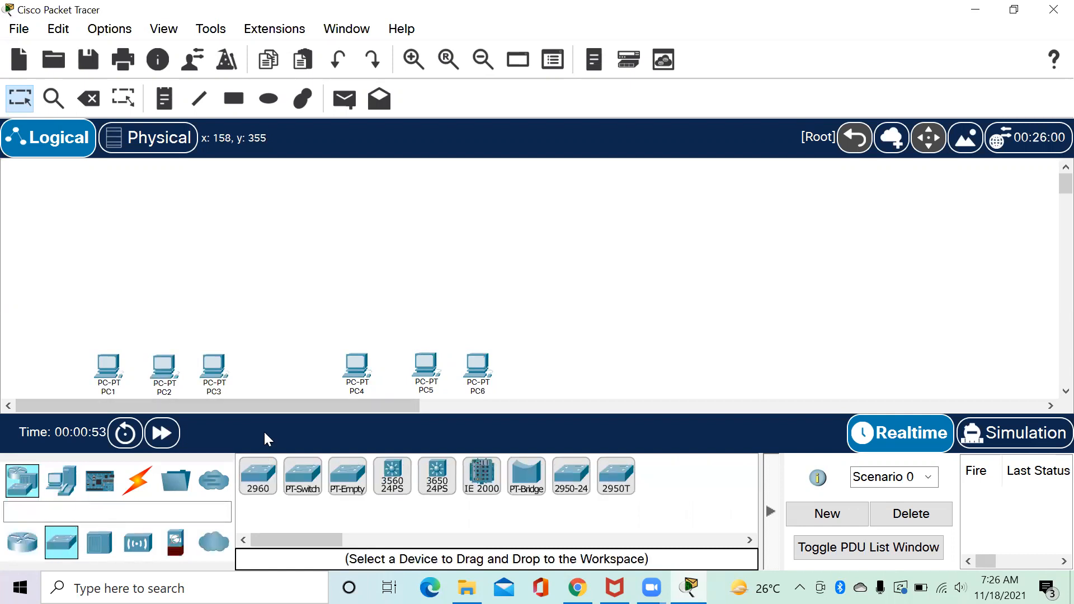
pyautogui.click(317, 471)
pyautogui.click(171, 278)
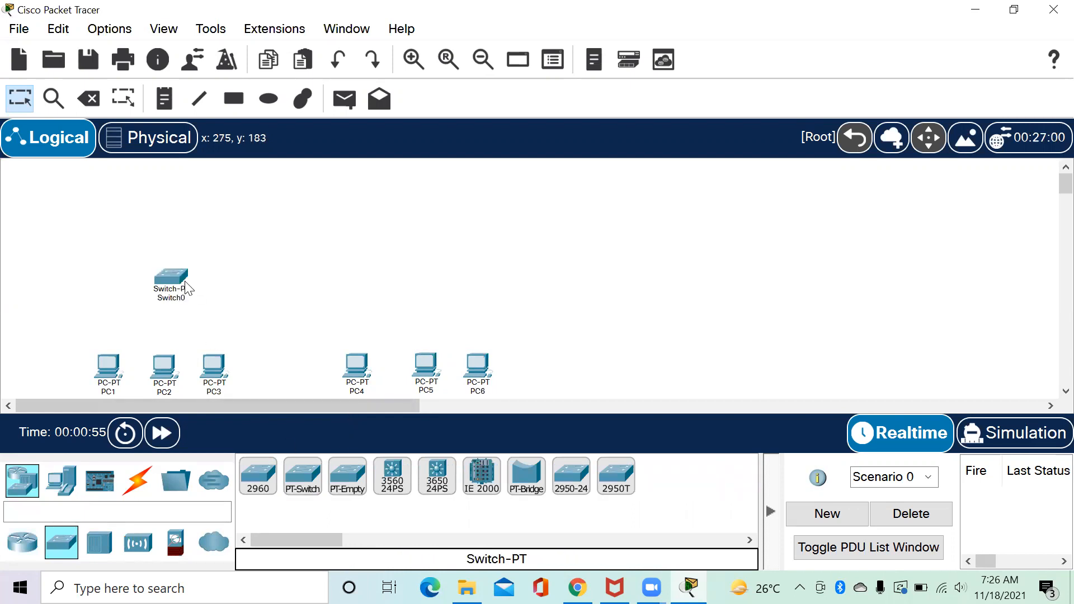
pyautogui.moveTo(148, 265); pyautogui.dragTo(203, 290)
pyautogui.press('Delete')
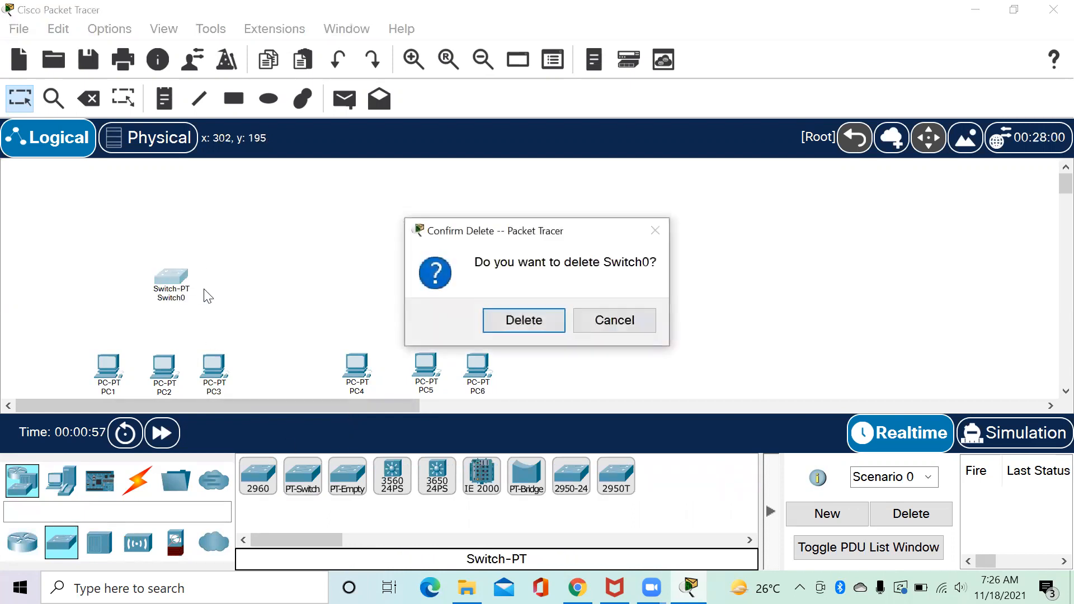
pyautogui.press('Return')
# Place Switch1 above PC1–PC3 and Switch2 above PC4–PC6, nudging PC5 under Switch2.
pyautogui.click(302, 475)
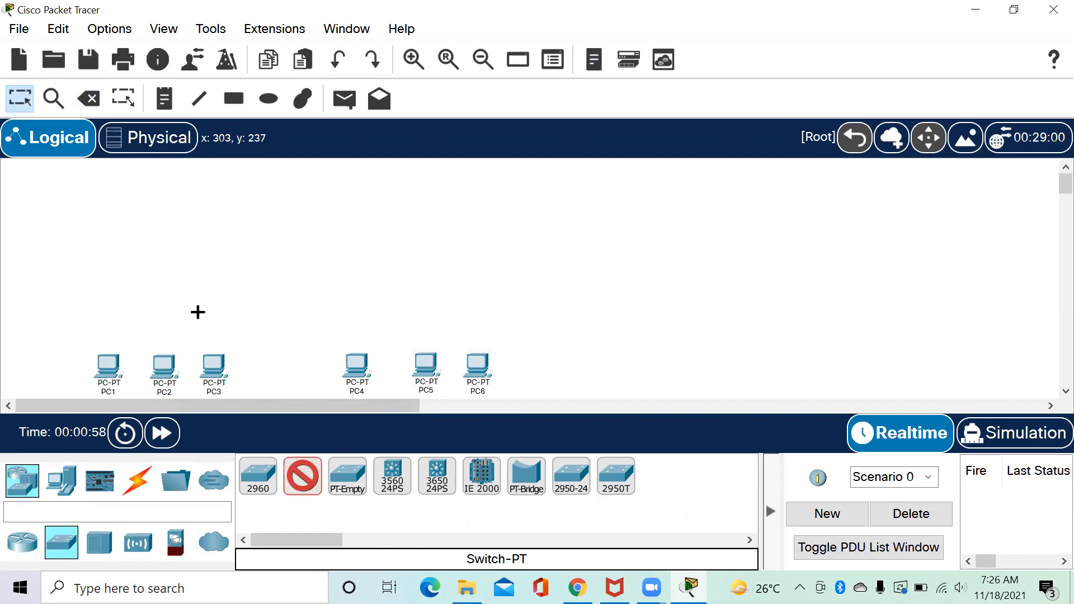
pyautogui.click(165, 311)
pyautogui.moveTo(155, 313); pyautogui.dragTo(173, 310)
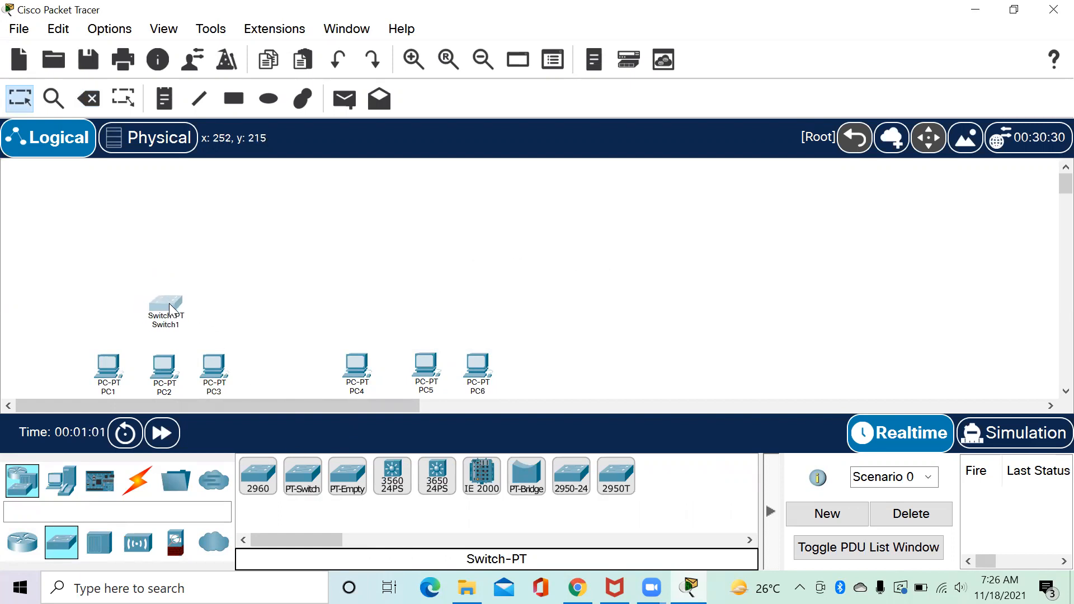
pyautogui.click(303, 476)
pyautogui.click(407, 304)
pyautogui.moveTo(404, 300); pyautogui.dragTo(417, 302)
pyautogui.moveTo(421, 362); pyautogui.dragTo(414, 366)
pyautogui.click(309, 312)
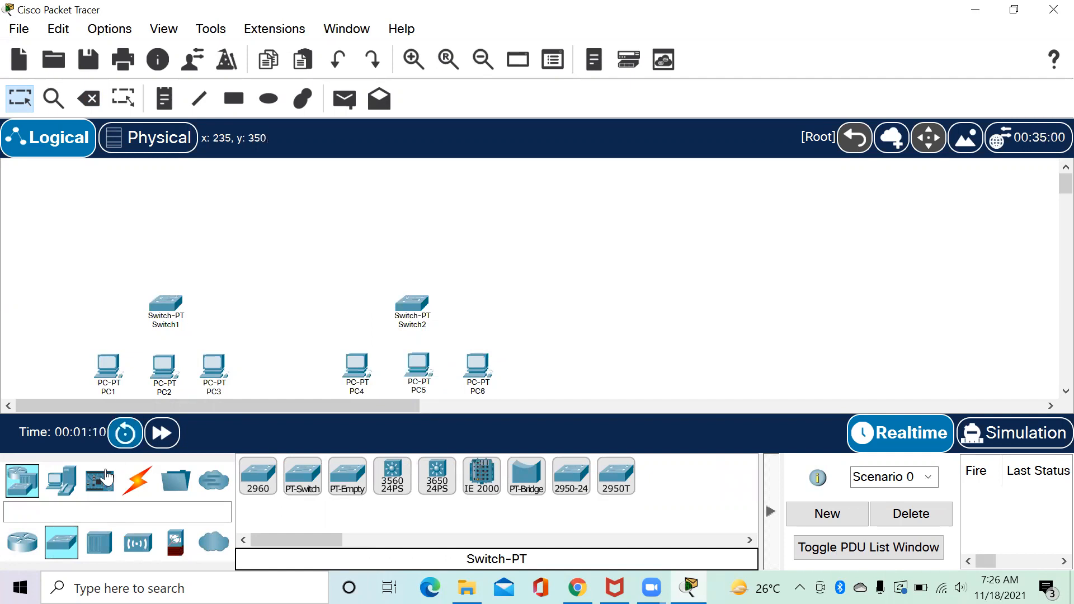
pyautogui.click(137, 480)
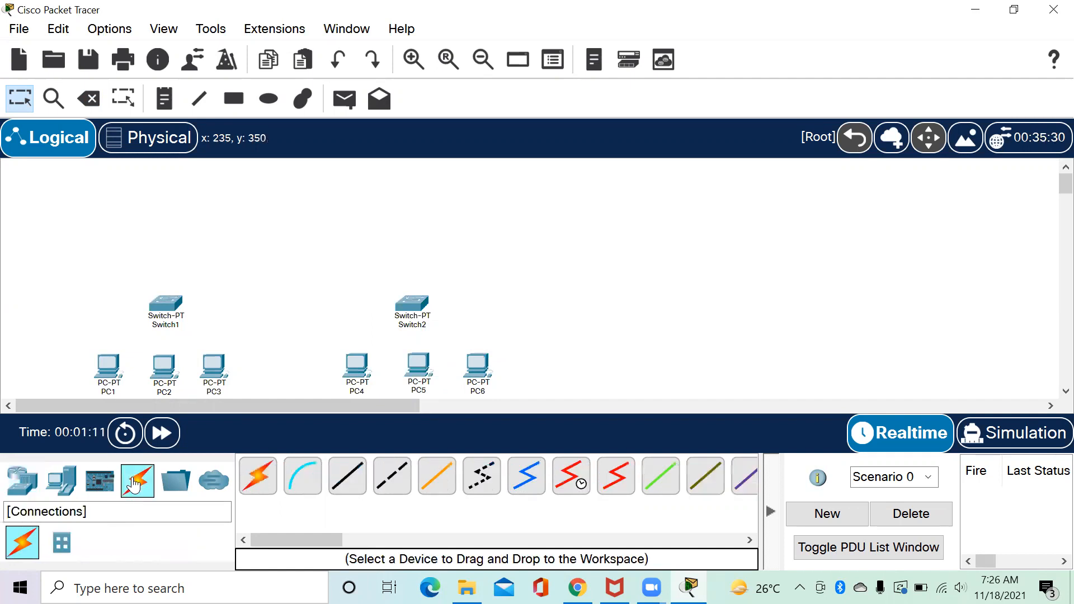
# Connect Switch1 to PC1, PC2 and PC3 using automatic cable selection.
pyautogui.click(258, 475)
pyautogui.click(160, 308)
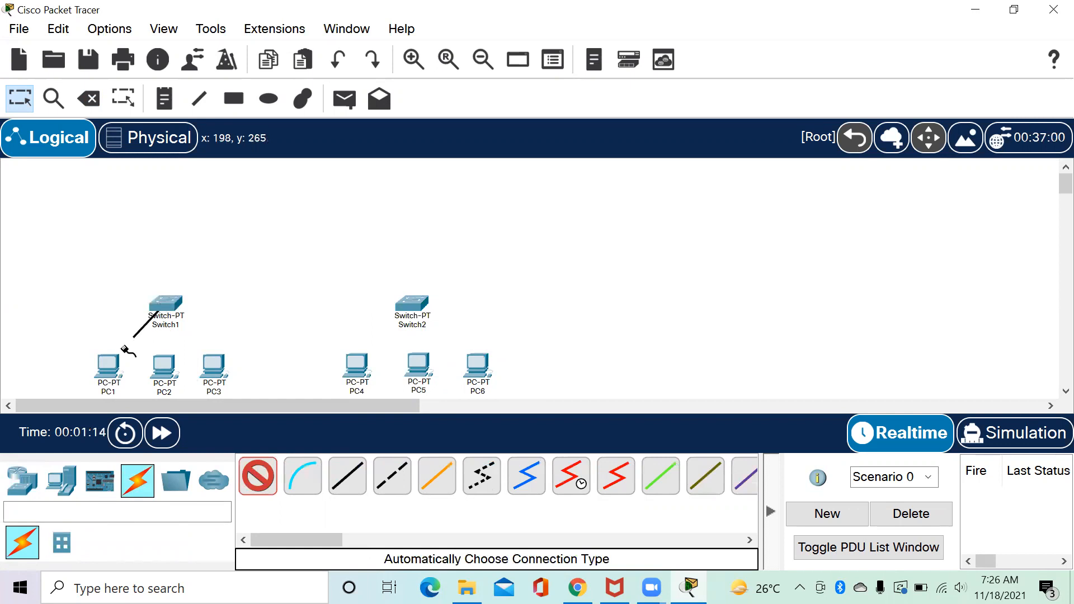
pyautogui.click(107, 365)
pyautogui.click(260, 479)
pyautogui.click(162, 305)
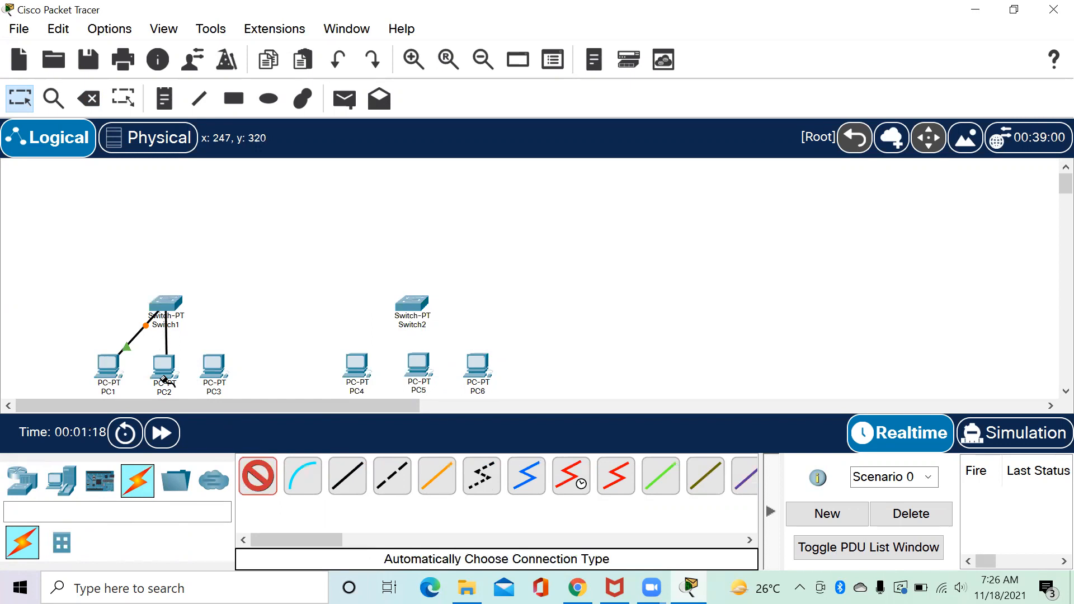
pyautogui.click(159, 369)
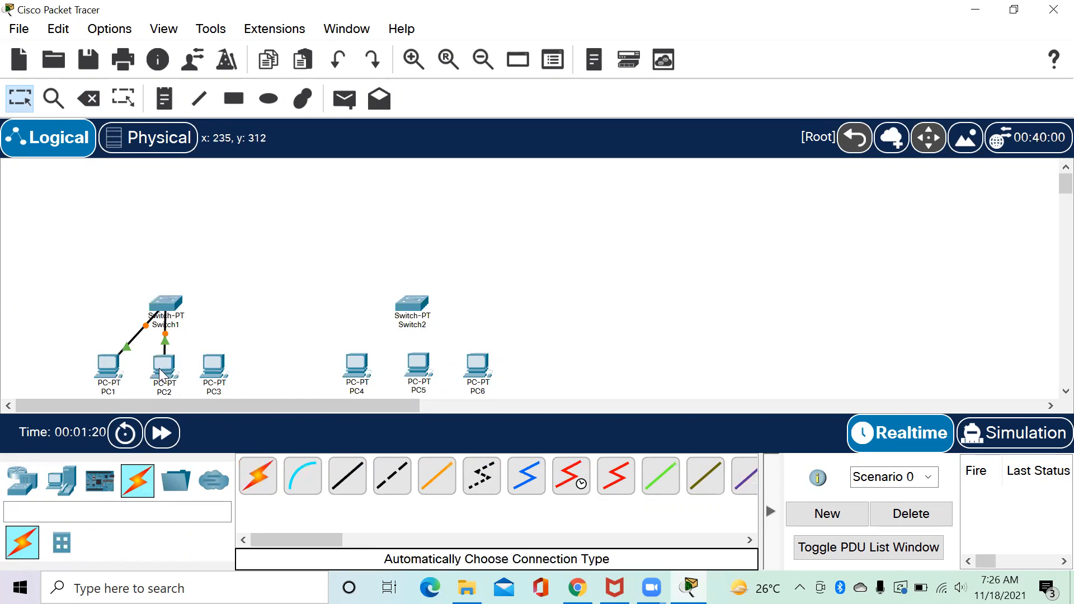
pyautogui.click(166, 304)
pyautogui.click(214, 369)
# Connect PC4, PC5 and PC6 to Switch2 using automatic cable selection.
pyautogui.click(255, 476)
pyautogui.click(356, 364)
pyautogui.click(391, 324)
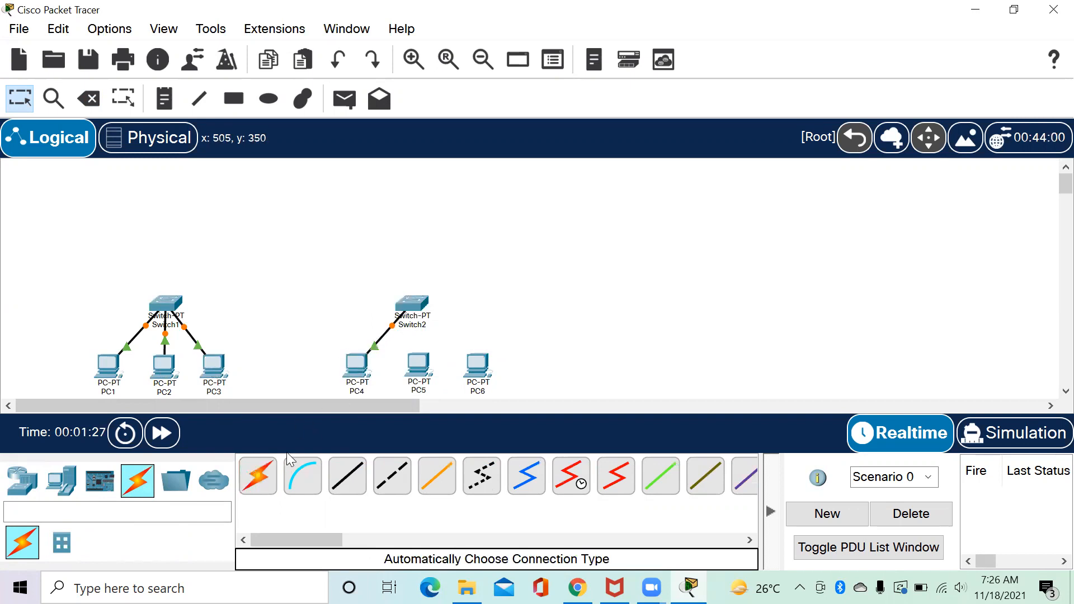
pyautogui.click(265, 471)
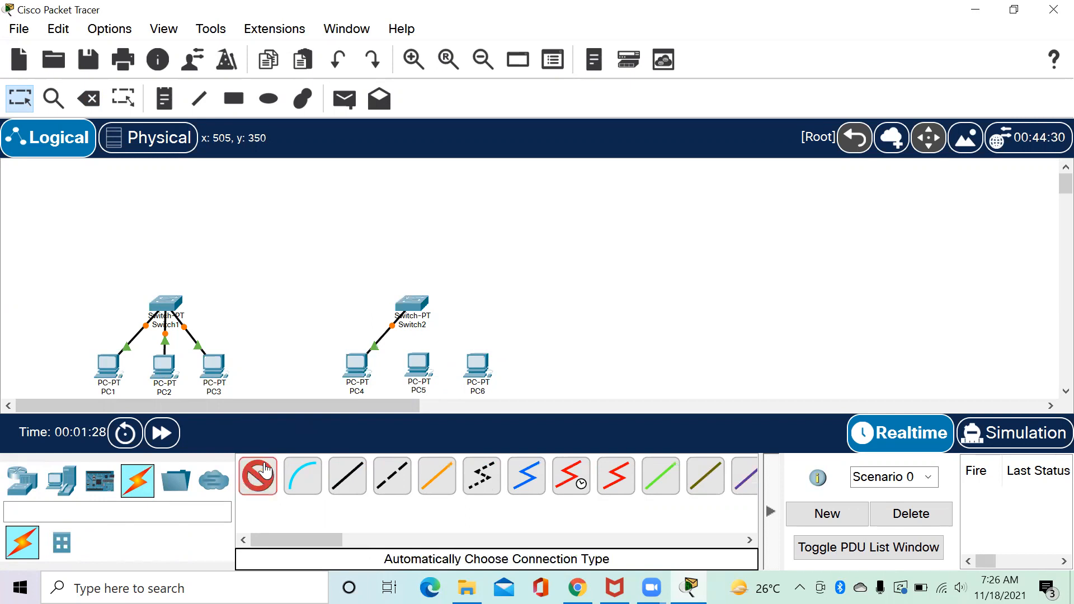
pyautogui.click(417, 358)
pyautogui.click(414, 307)
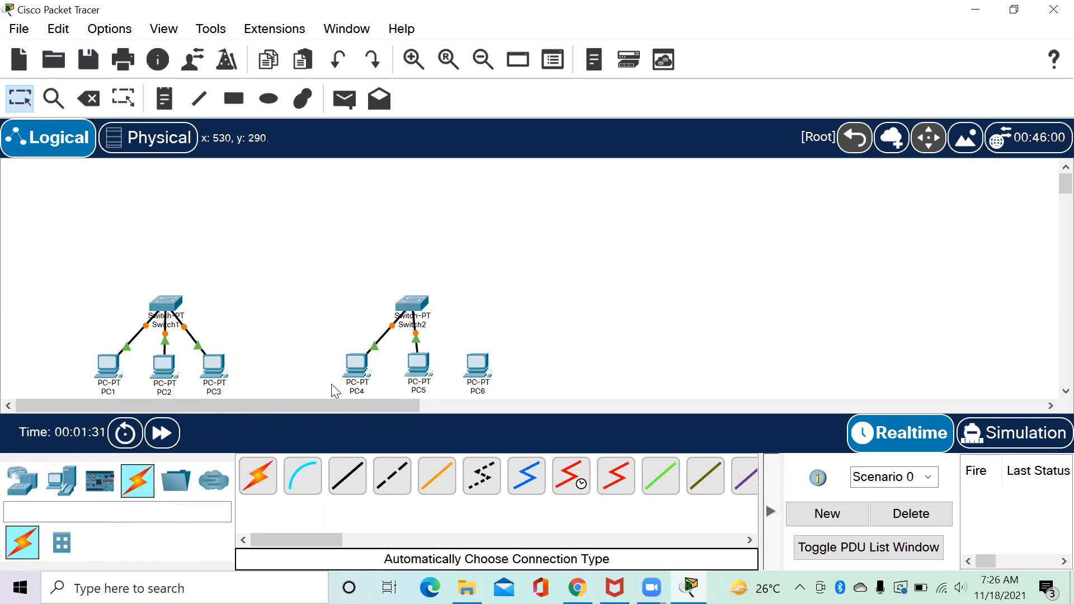
pyautogui.click(256, 473)
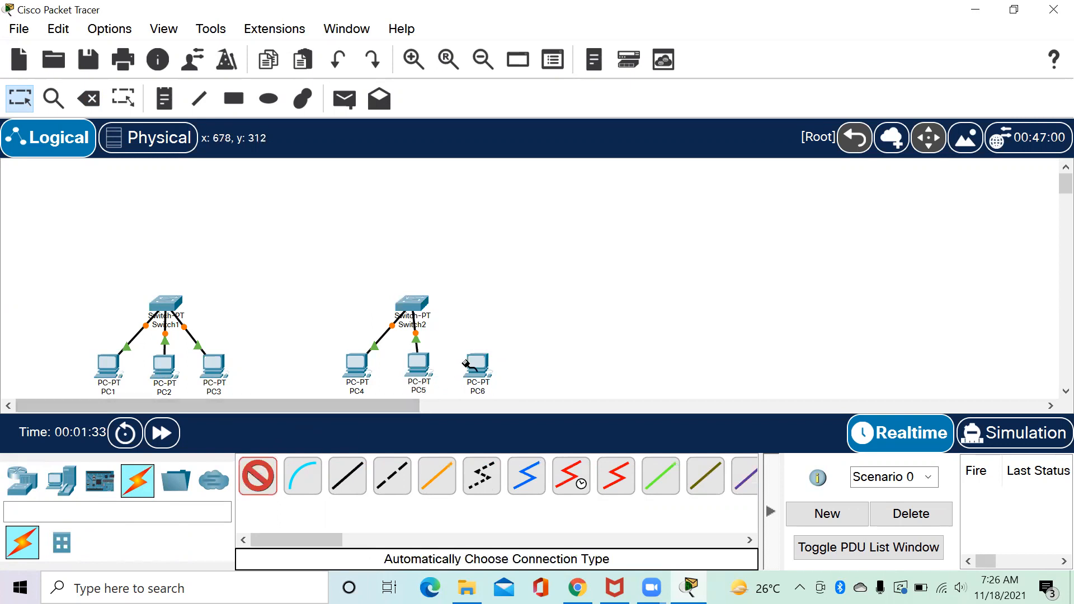
pyautogui.click(474, 362)
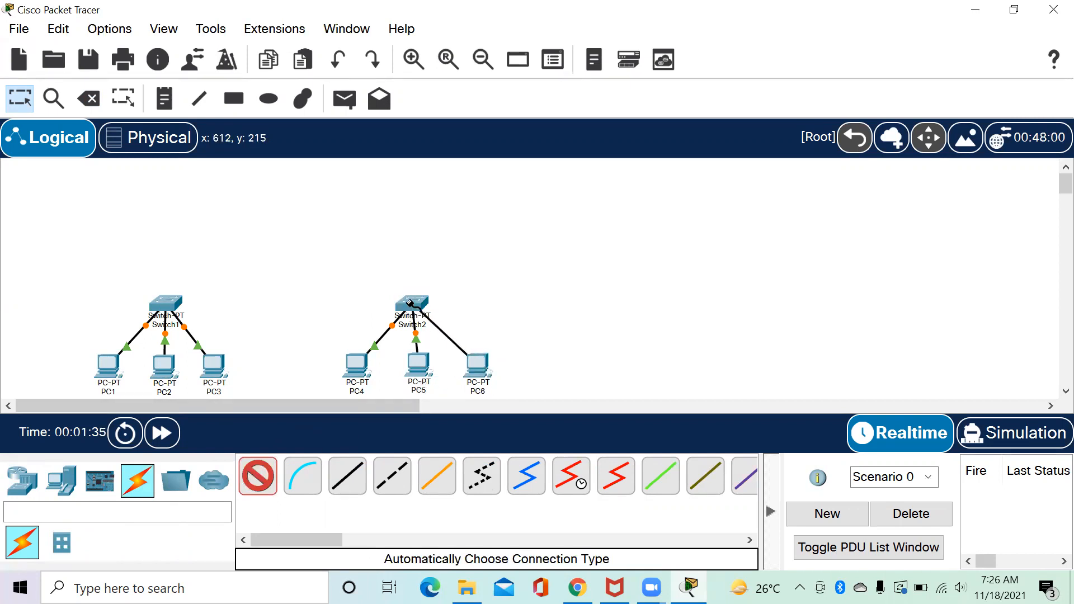
pyautogui.click(413, 305)
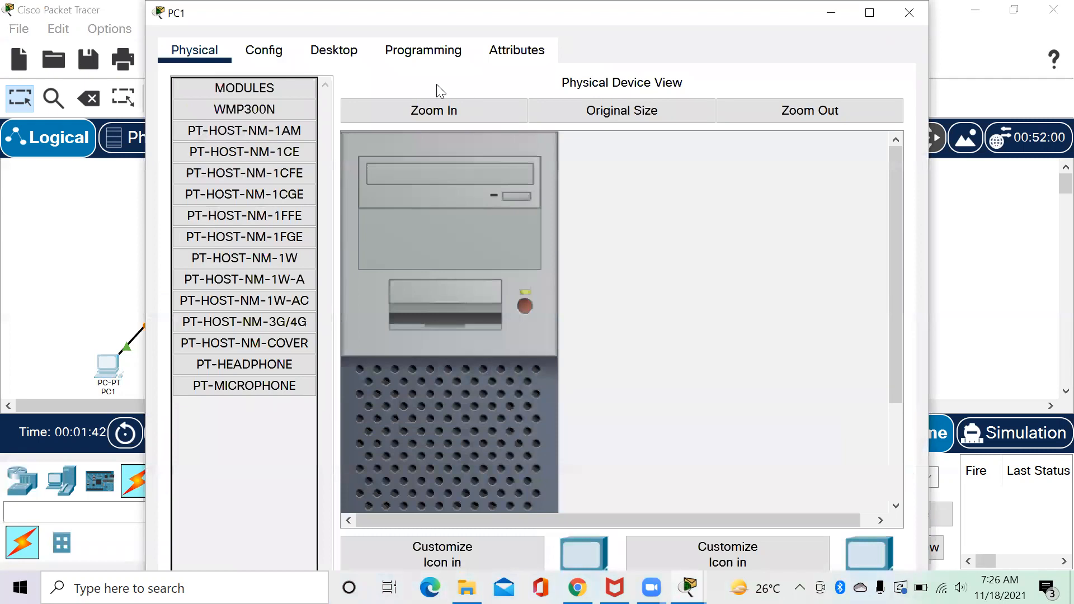
# In PC1's IP Configuration, enter 192.168.1.1, mask 255.255.255.192, gateway 192.168.1.62, DNS 33.33.33.1, then close.
pyautogui.click(334, 51)
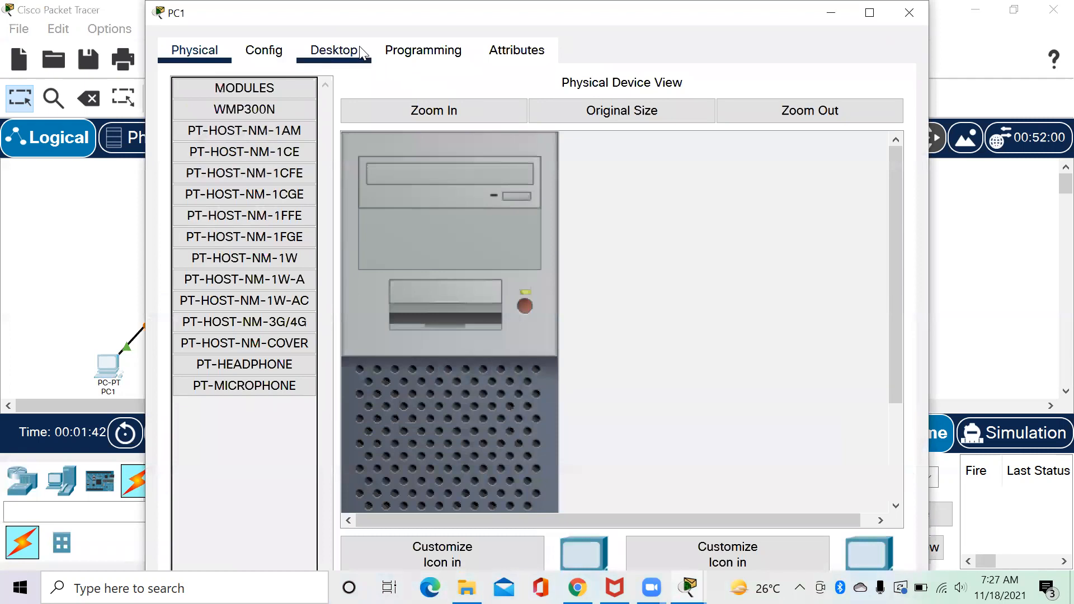
pyautogui.click(264, 123)
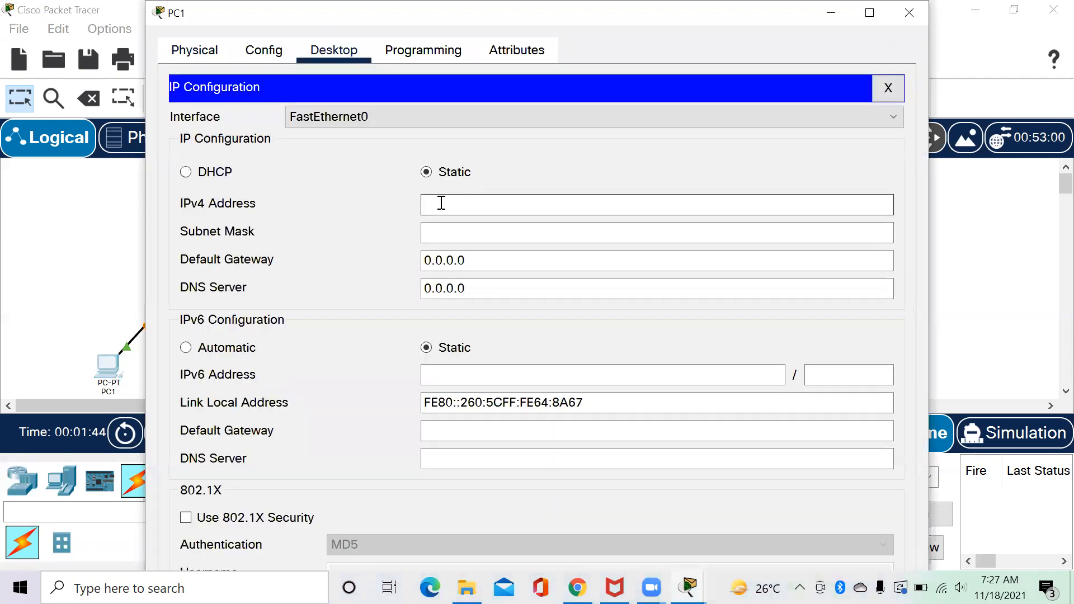
pyautogui.write('192.168.1.1')
pyautogui.click(513, 232)
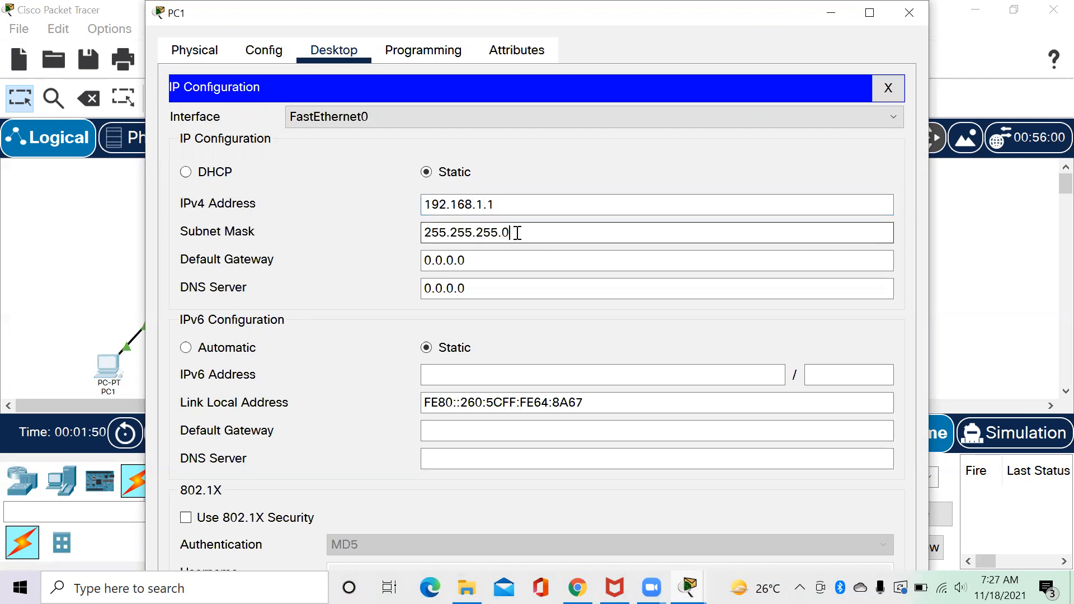
pyautogui.write('192')
pyautogui.press('Tab')
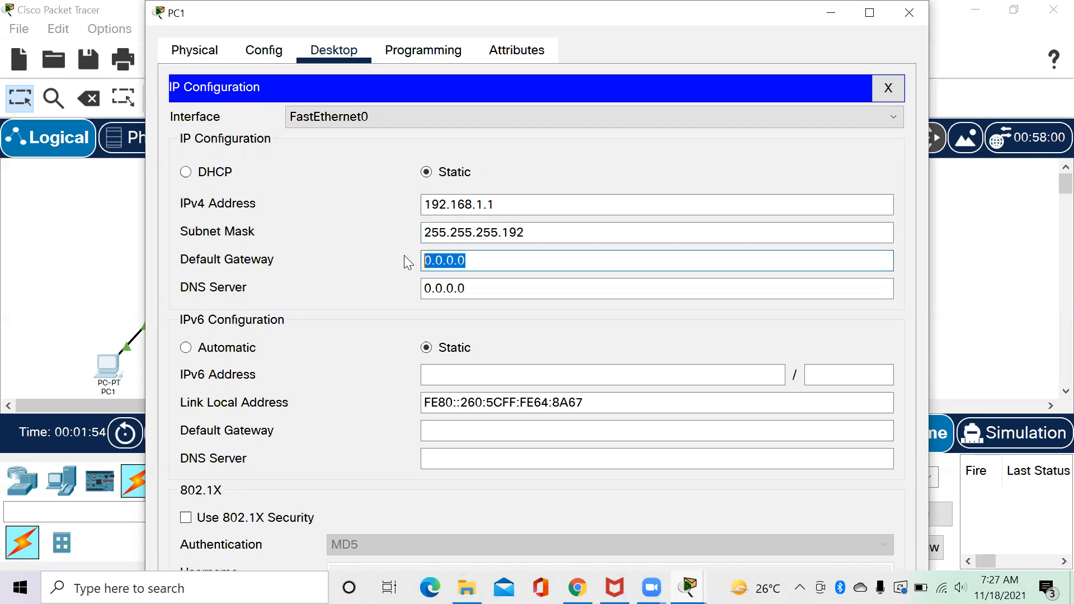
pyautogui.write('192')
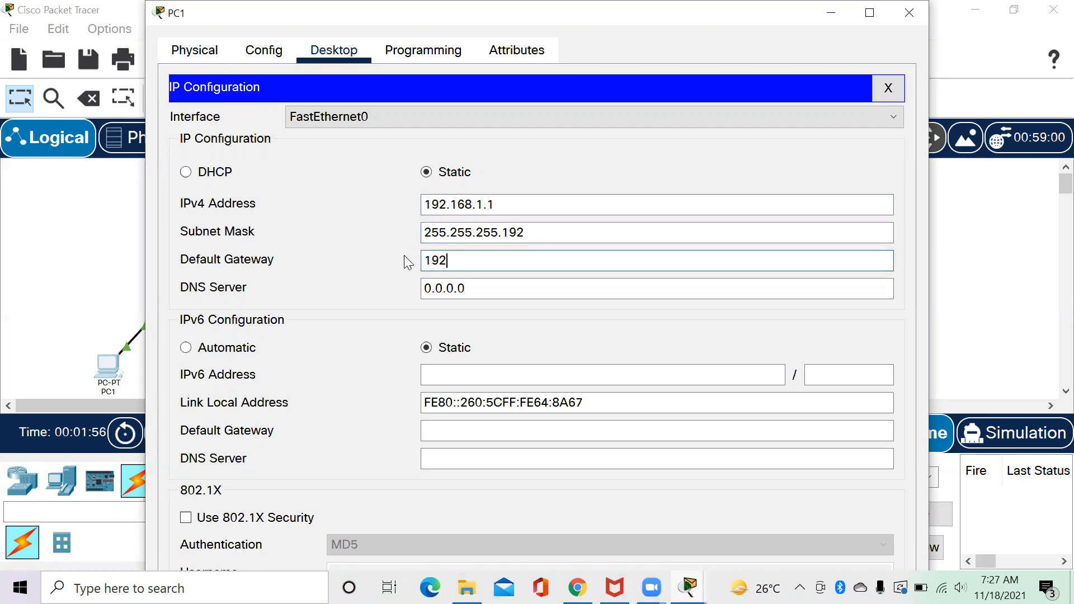
pyautogui.write('.168.1.62')
pyautogui.moveTo(475, 287); pyautogui.dragTo(402, 293)
pyautogui.write('33')
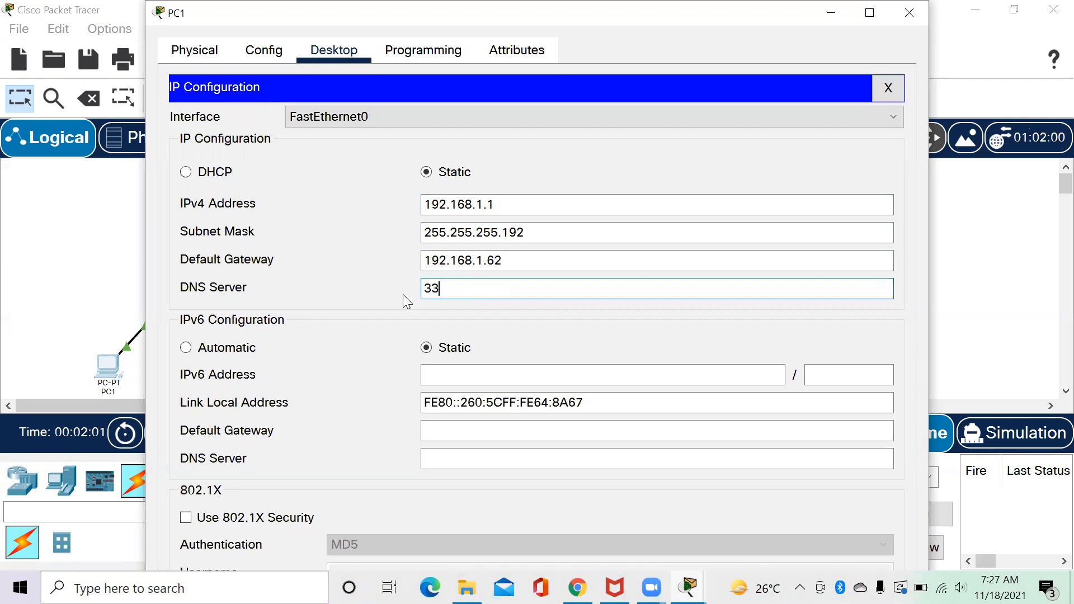
pyautogui.write('.33.33.1')
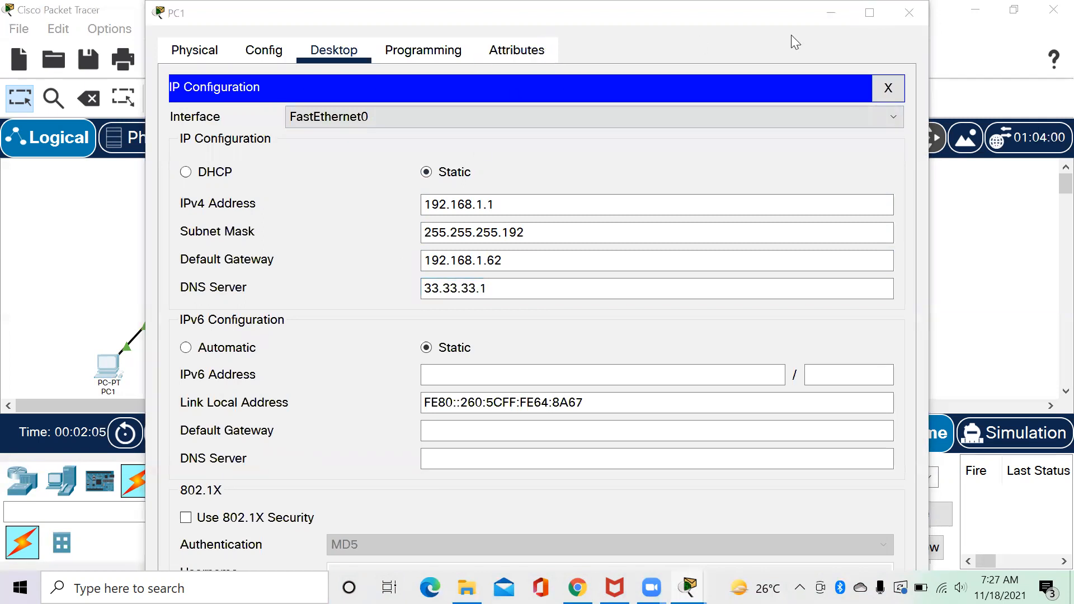
pyautogui.click(908, 12)
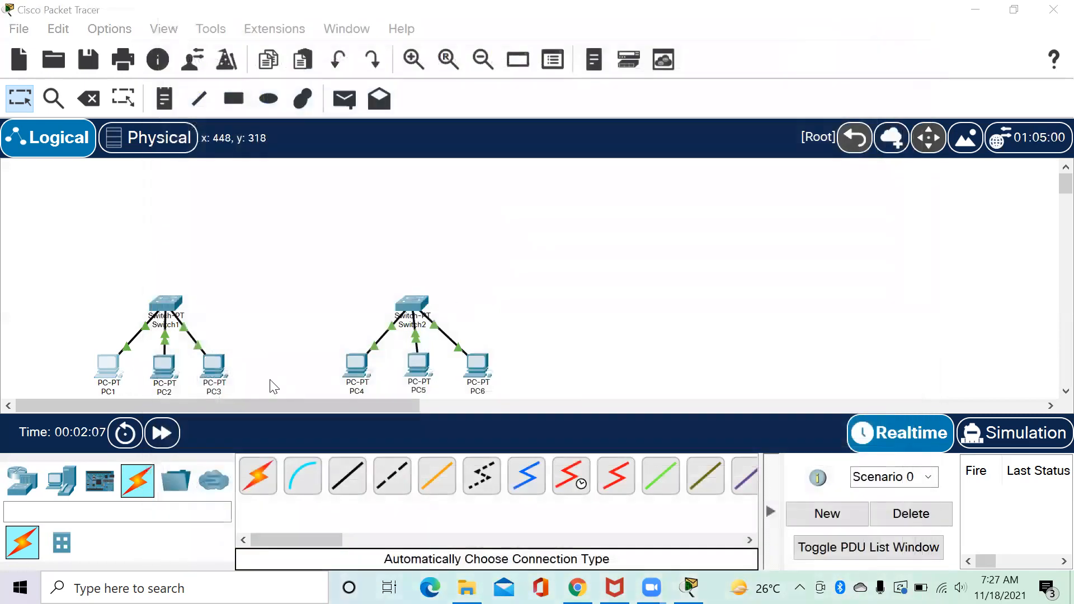
# Open PC2's IP Configuration and set address 192.168.1.2 with mask 255.255.255.192.
pyautogui.click(164, 364)
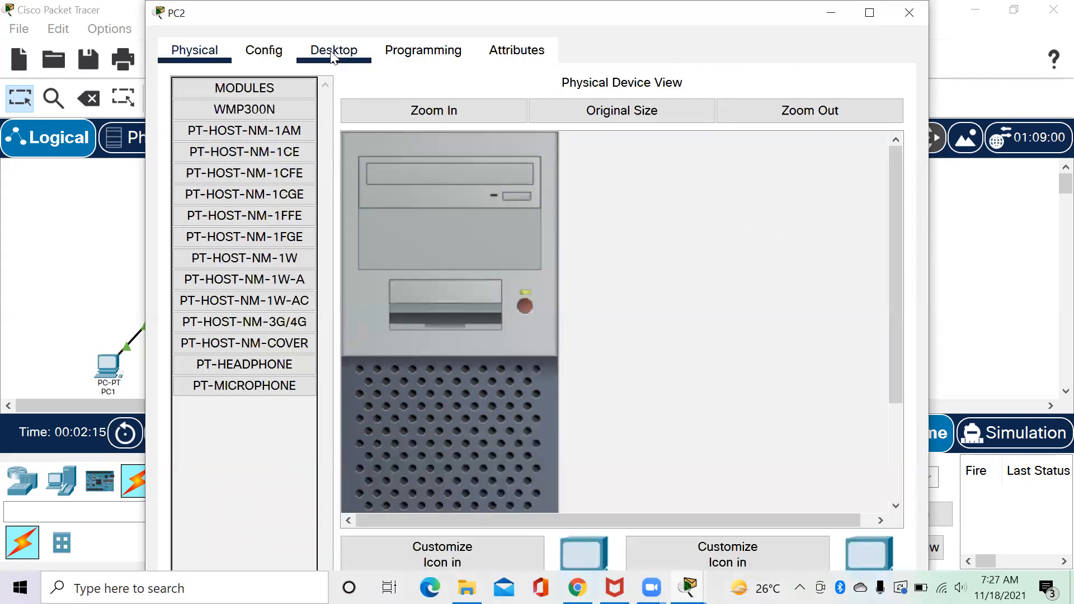
pyautogui.click(334, 51)
pyautogui.click(272, 132)
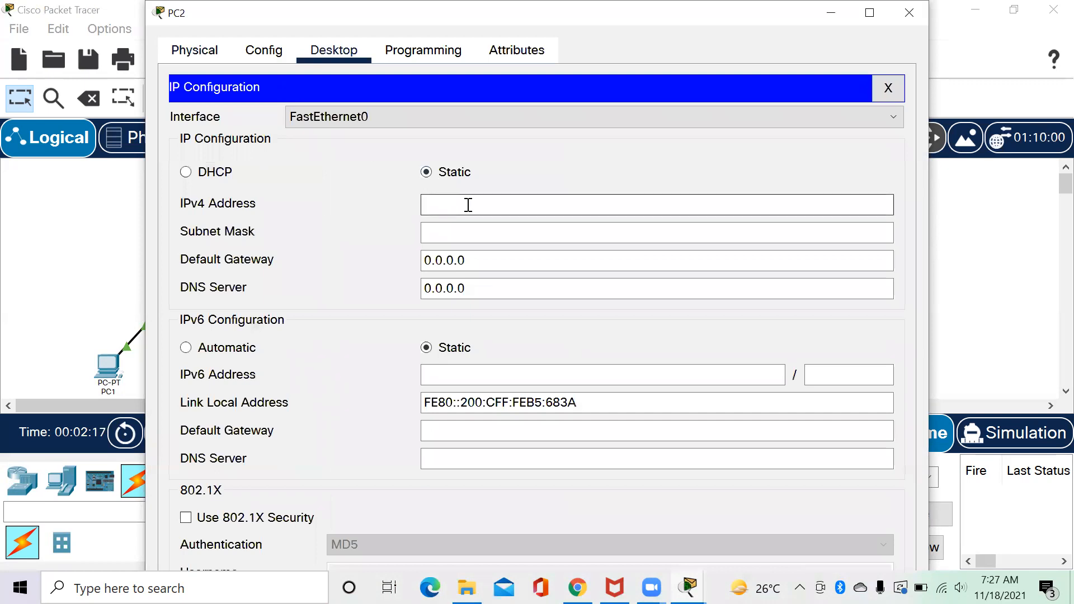
pyautogui.write('192.168.1.2')
pyautogui.click(525, 233)
pyautogui.press('BackSpace')
pyautogui.write('192')
# Enter PC2's default gateway 192.168.1.62 and DNS server 33.33.33.1.
pyautogui.moveTo(492, 256); pyautogui.dragTo(410, 261)
pyautogui.write('192.168.1')
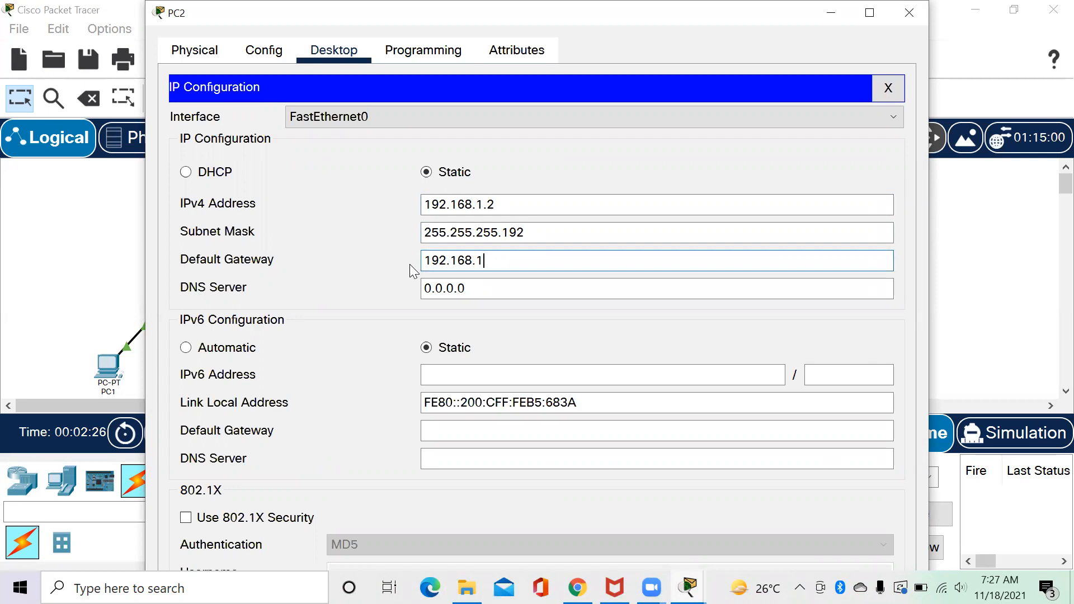
pyautogui.write('.62')
pyautogui.click(471, 285)
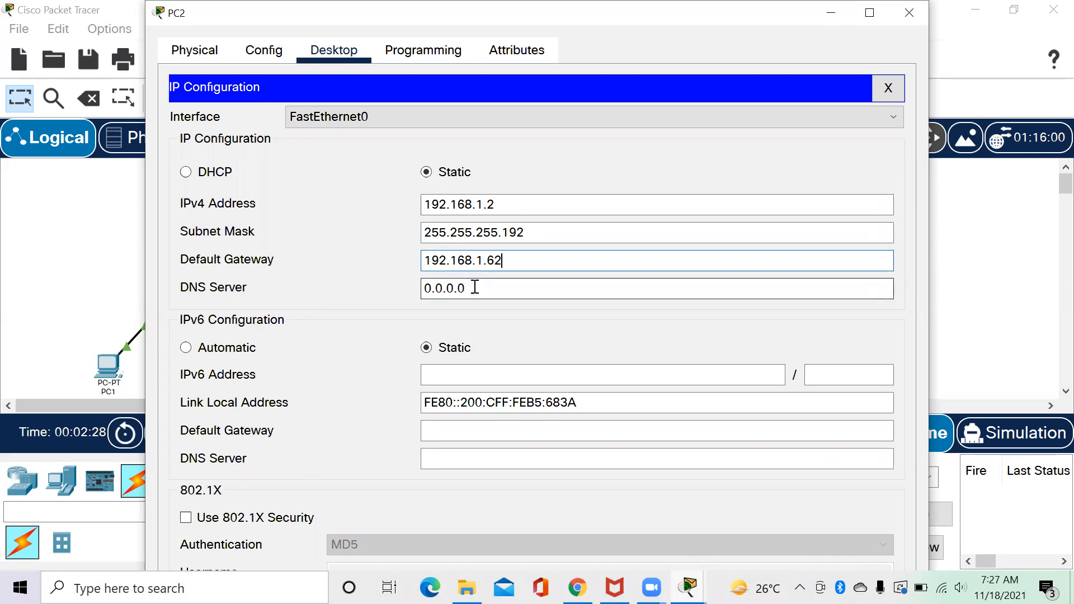
pyautogui.moveTo(367, 293); pyautogui.dragTo(360, 293)
pyautogui.write('33.3')
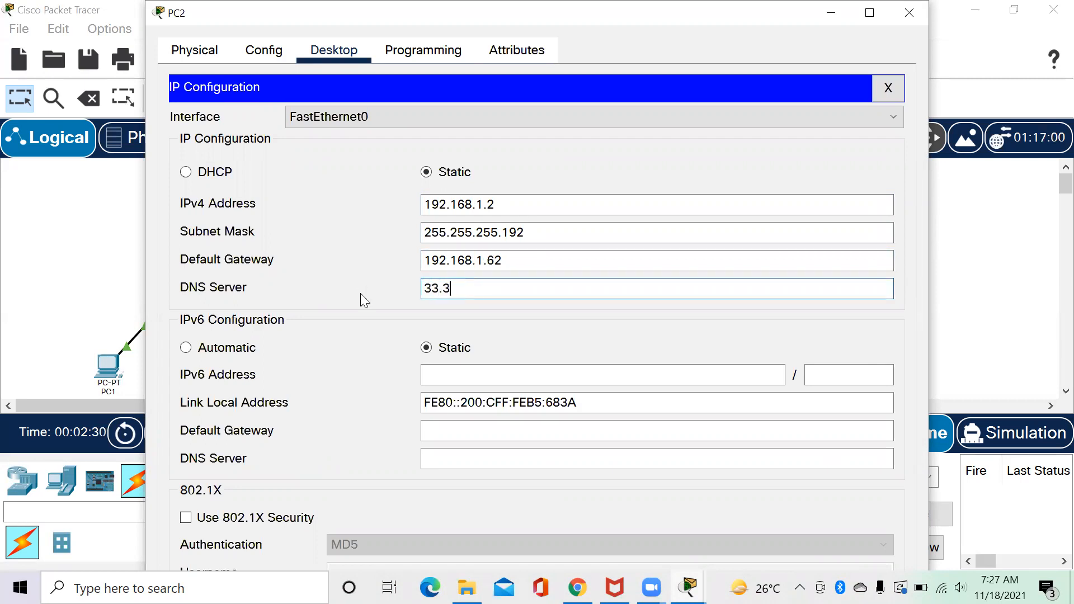
pyautogui.write('33.3')
pyautogui.press('BackSpace')
pyautogui.press('BackSpace')
pyautogui.press('BackSpace')
pyautogui.write('.33.1')
# Close PC2 and give PC3 address 192.168.1.3 with mask 255.255.255.192.
pyautogui.click(909, 12)
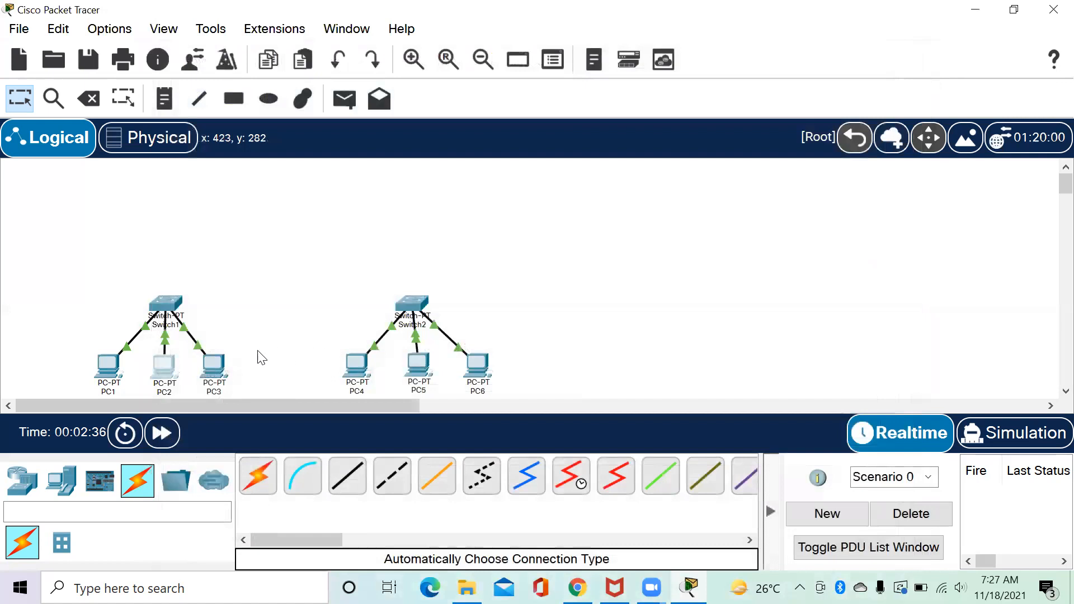
pyautogui.click(214, 366)
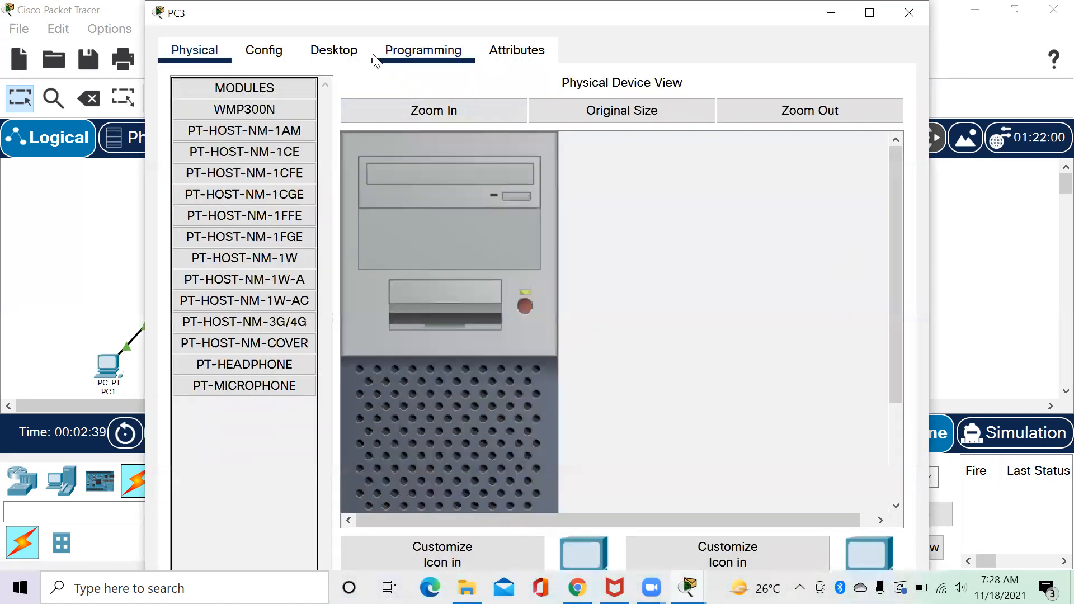
pyautogui.click(334, 49)
pyautogui.click(242, 136)
pyautogui.click(463, 200)
pyautogui.write('10')
pyautogui.press('BackSpace')
pyautogui.write('9')
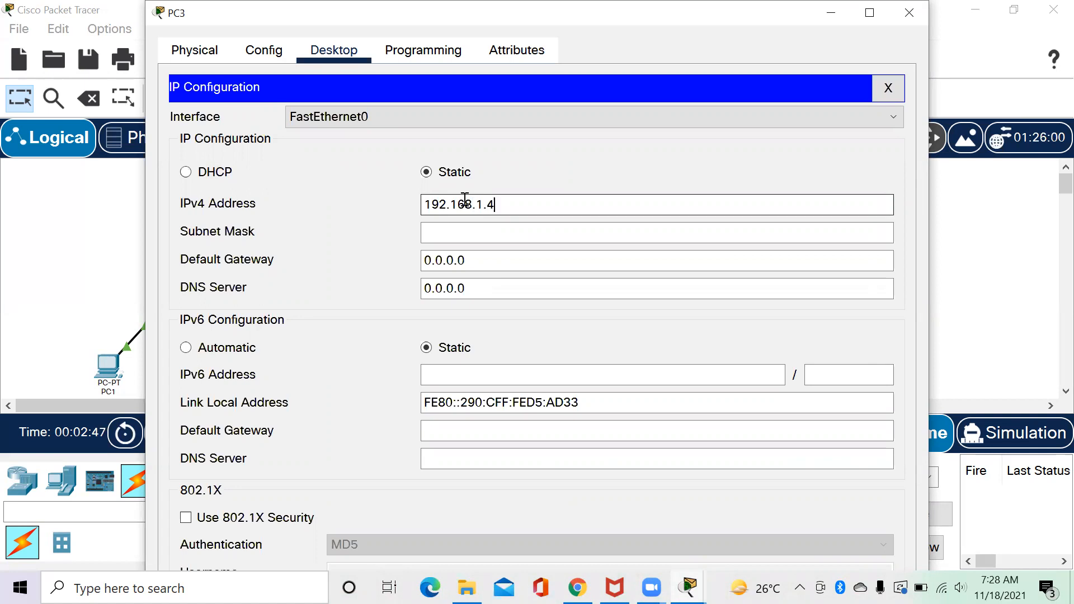
pyautogui.write('2.168.1.3')
pyautogui.click(533, 235)
pyautogui.write('192')
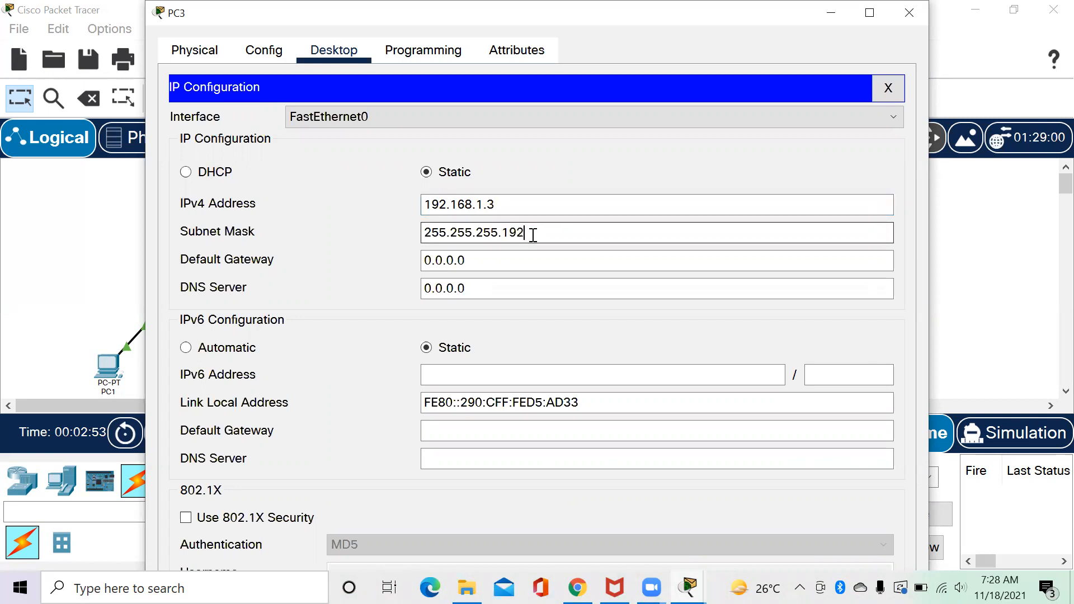
# Set PC3's gateway to 192.168.1.62 and DNS to 33.33.33.1, then close its window.
pyautogui.moveTo(478, 261); pyautogui.dragTo(392, 274)
pyautogui.write('192.168.1.62')
pyautogui.moveTo(474, 293); pyautogui.dragTo(399, 293)
pyautogui.write('33.33.33.1')
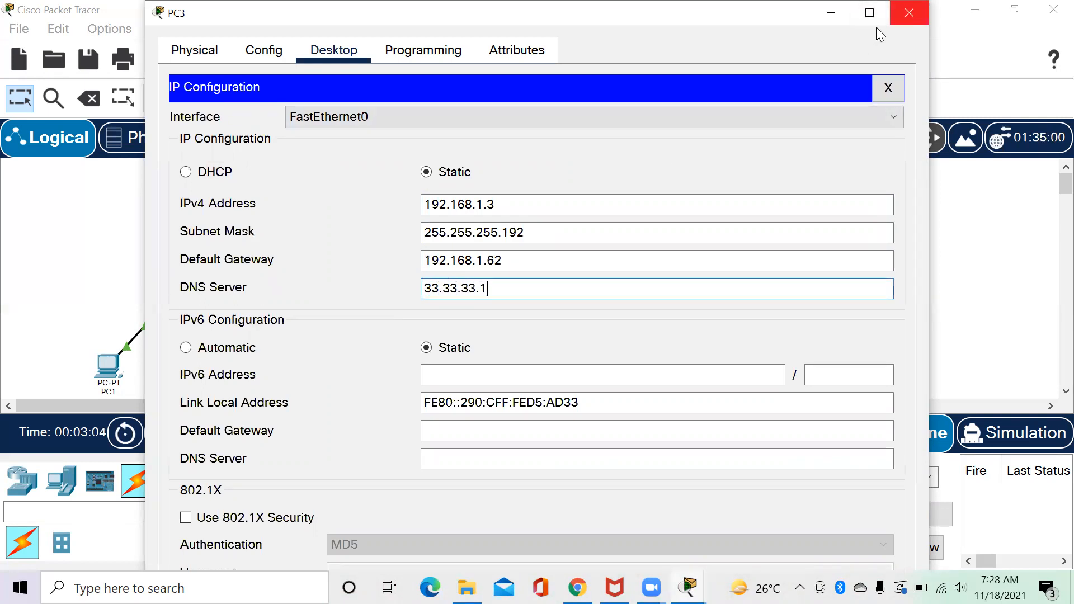
pyautogui.click(907, 13)
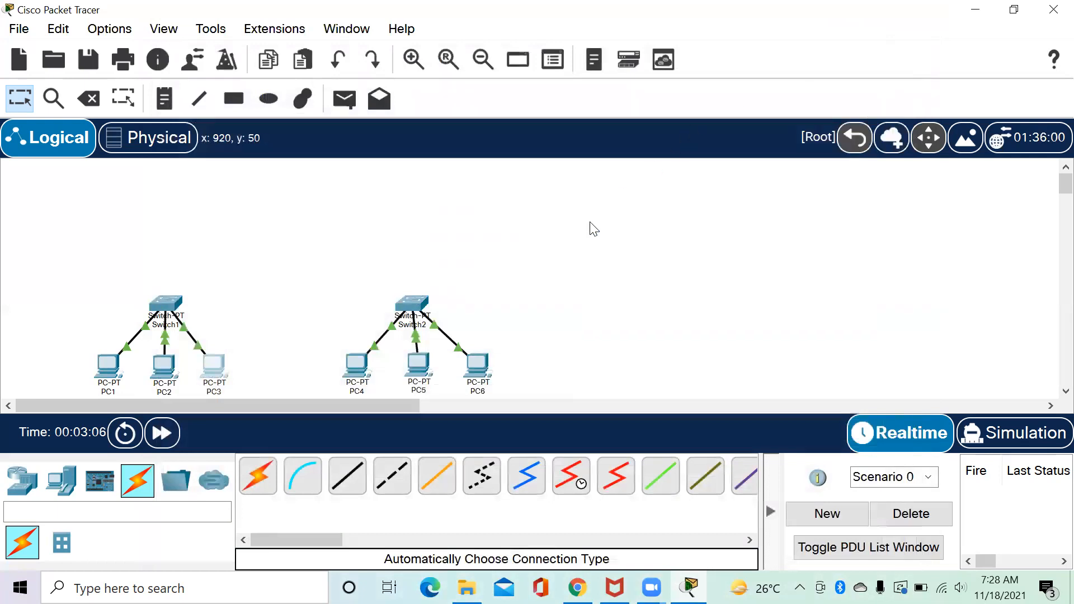
# Open PC4's IP Configuration and set address 192.168.1.65 with mask 255.255.255.192.
pyautogui.click(358, 380)
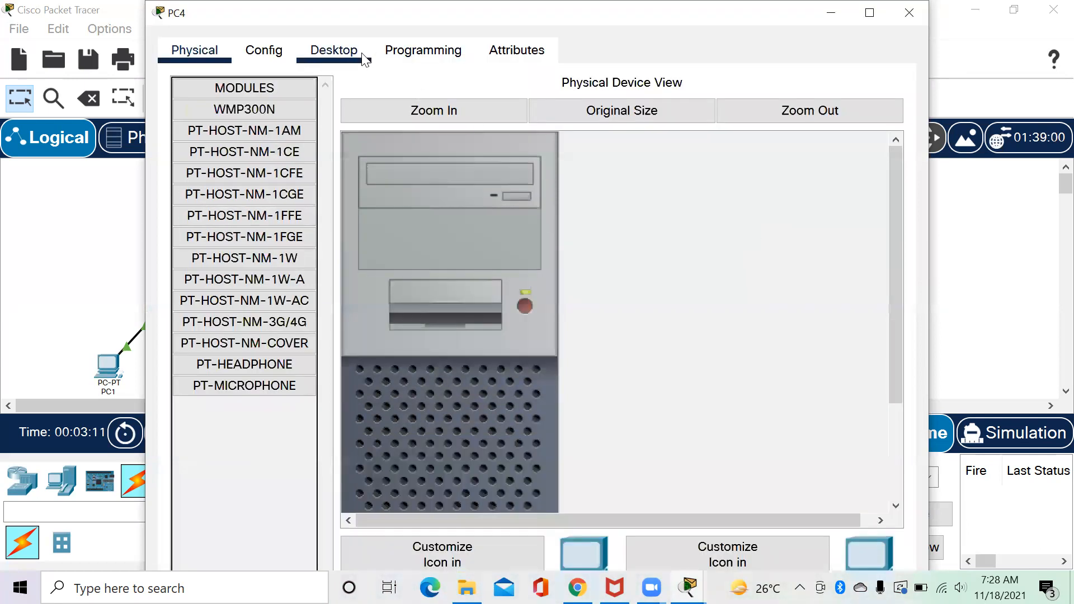
pyautogui.click(346, 53)
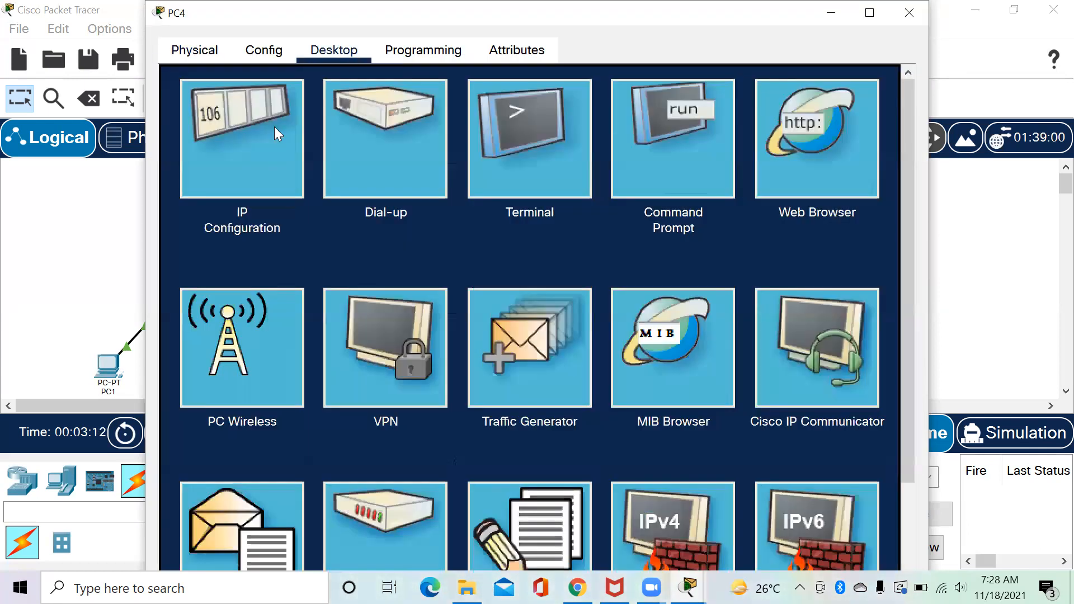
pyautogui.click(274, 128)
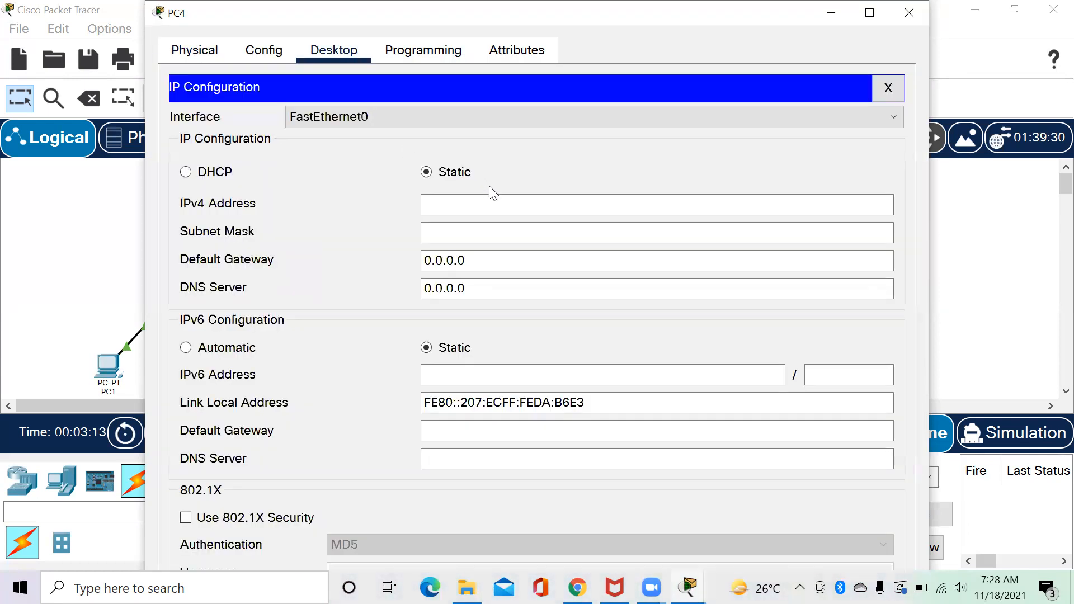
pyautogui.click(508, 207)
pyautogui.write('192.')
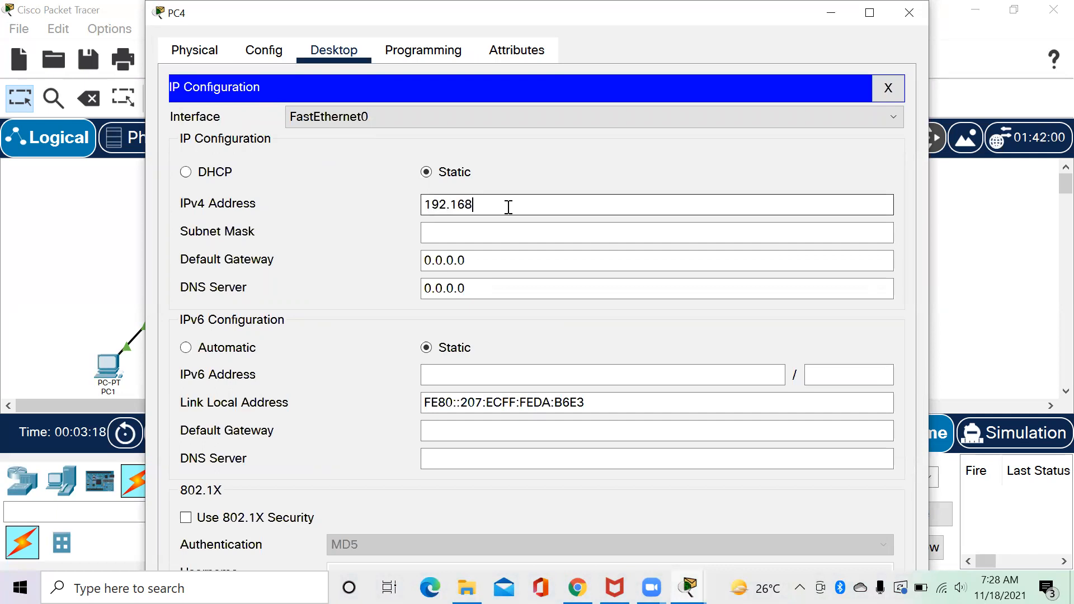
pyautogui.write('168.1.65')
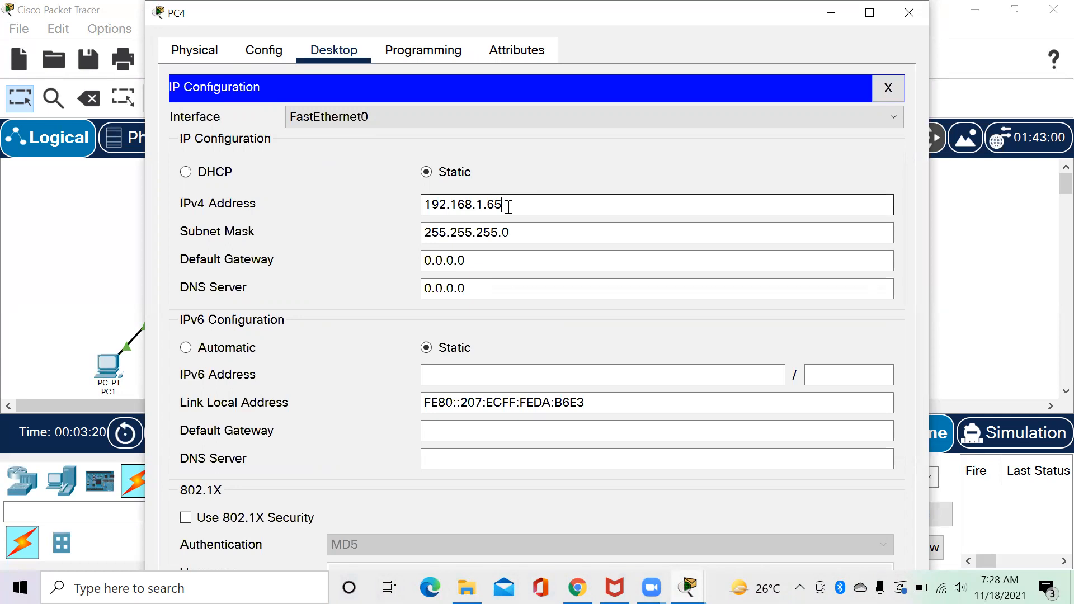
pyautogui.click(524, 223)
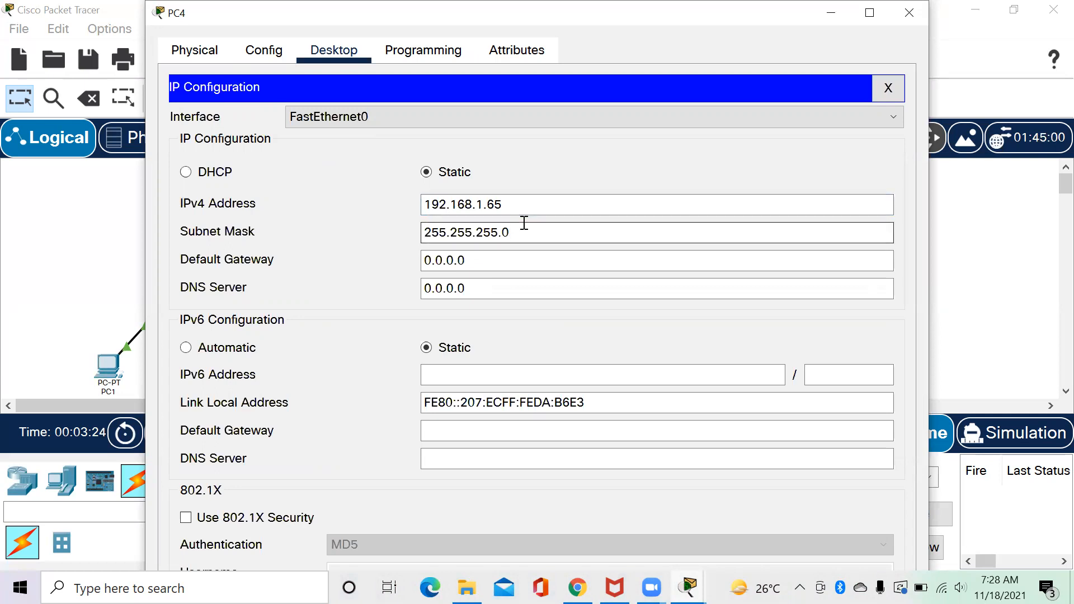
pyautogui.write('192')
# Set PC4's gateway to 192.168.1.126 and DNS to 33.33.33.1, then close its window.
pyautogui.moveTo(474, 257); pyautogui.dragTo(419, 267)
pyautogui.write('1')
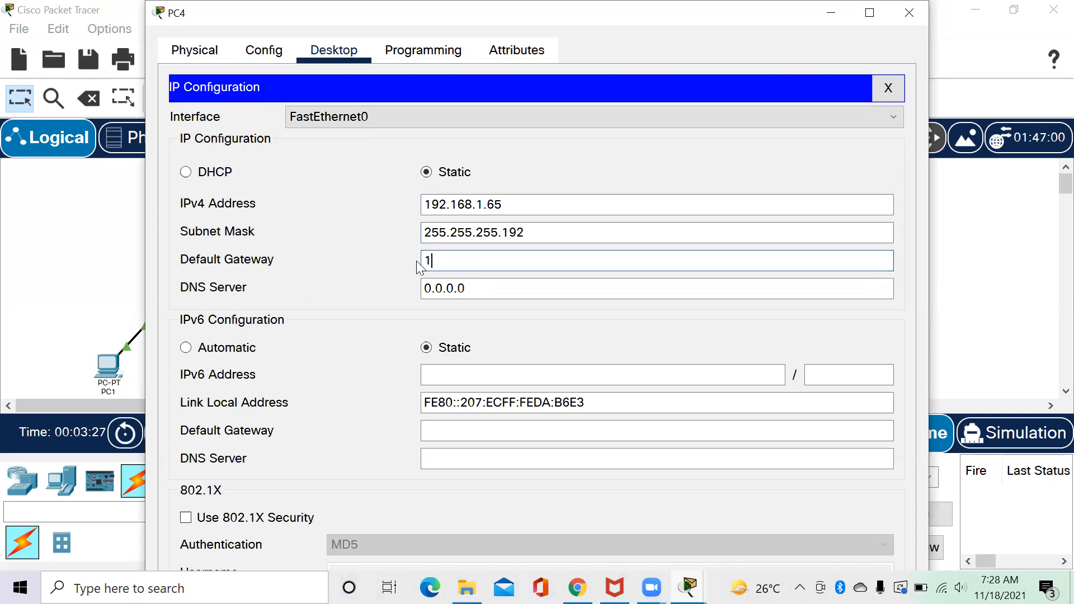
pyautogui.write('92.168.1.12')
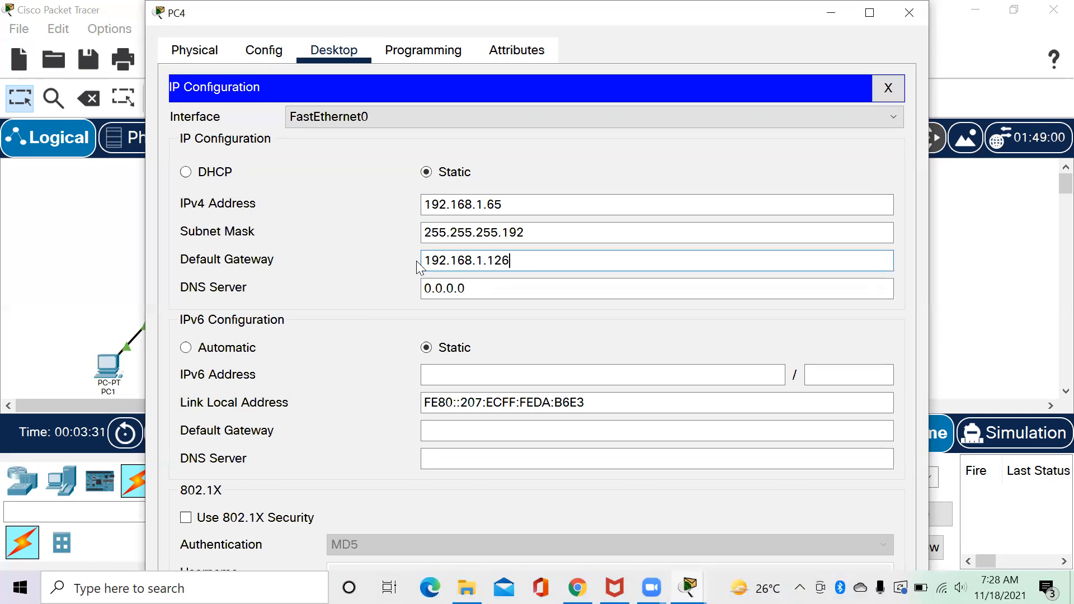
pyautogui.write('6')
pyautogui.click(470, 288)
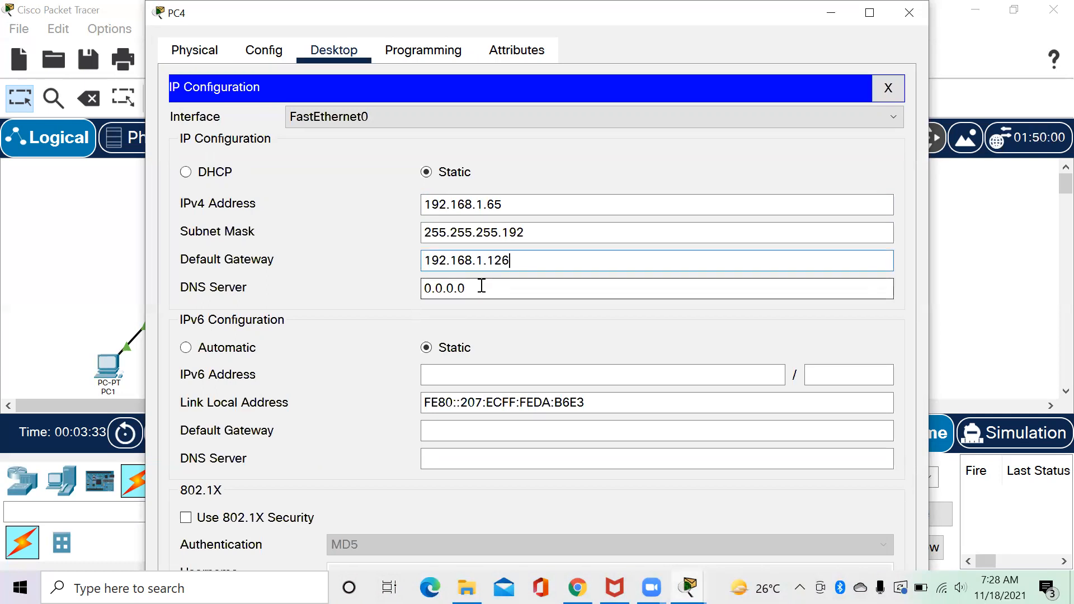
pyautogui.doubleClick(439, 289)
pyautogui.write('3')
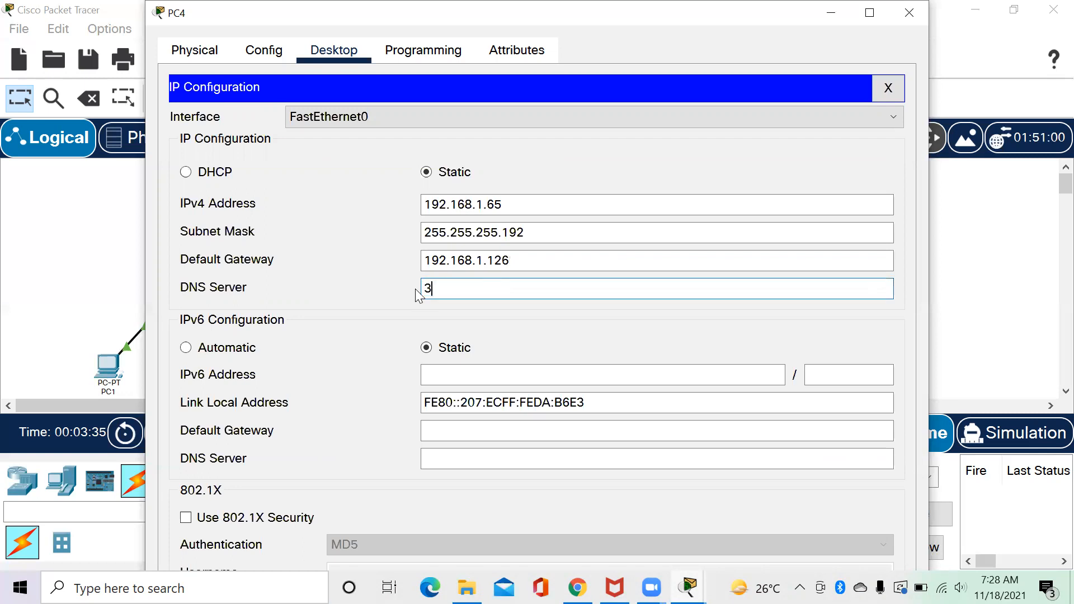
pyautogui.write('3.33.33.1')
pyautogui.click(919, 12)
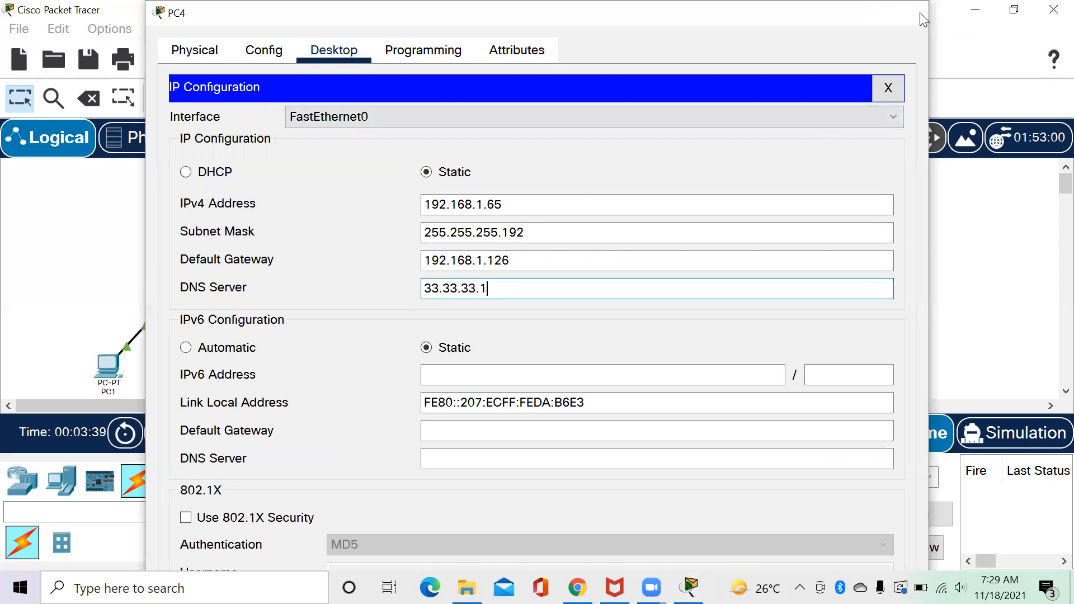
# Open PC5's IP Configuration and set address 192.168.1.66 with mask 255.255.255.192.
pyautogui.click(424, 370)
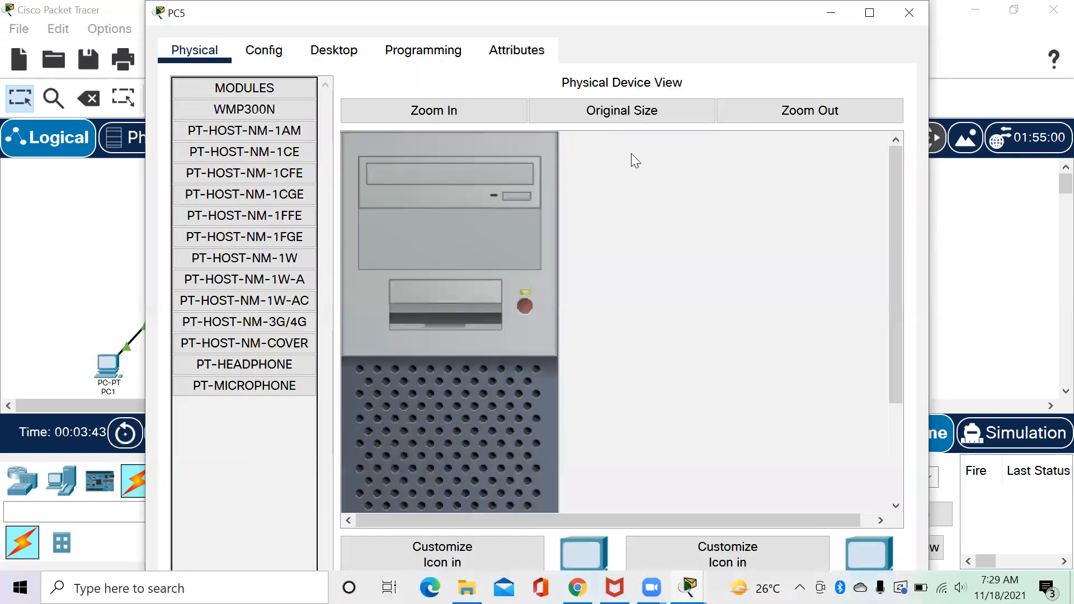
pyautogui.click(329, 56)
pyautogui.click(275, 133)
pyautogui.click(439, 203)
pyautogui.write('192.168.1.66')
pyautogui.click(522, 234)
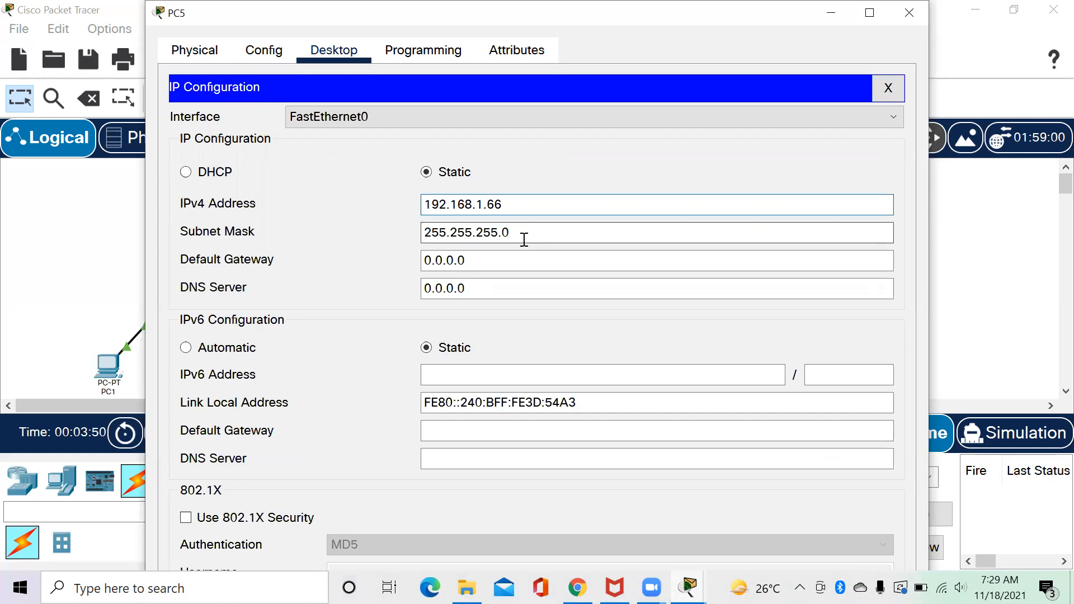
pyautogui.press('BackSpace')
pyautogui.write('192')
# Set PC5's gateway to 192.168.1.126 and DNS to 33.33.33.1, then close its window.
pyautogui.moveTo(479, 259); pyautogui.dragTo(402, 269)
pyautogui.write('192.168.')
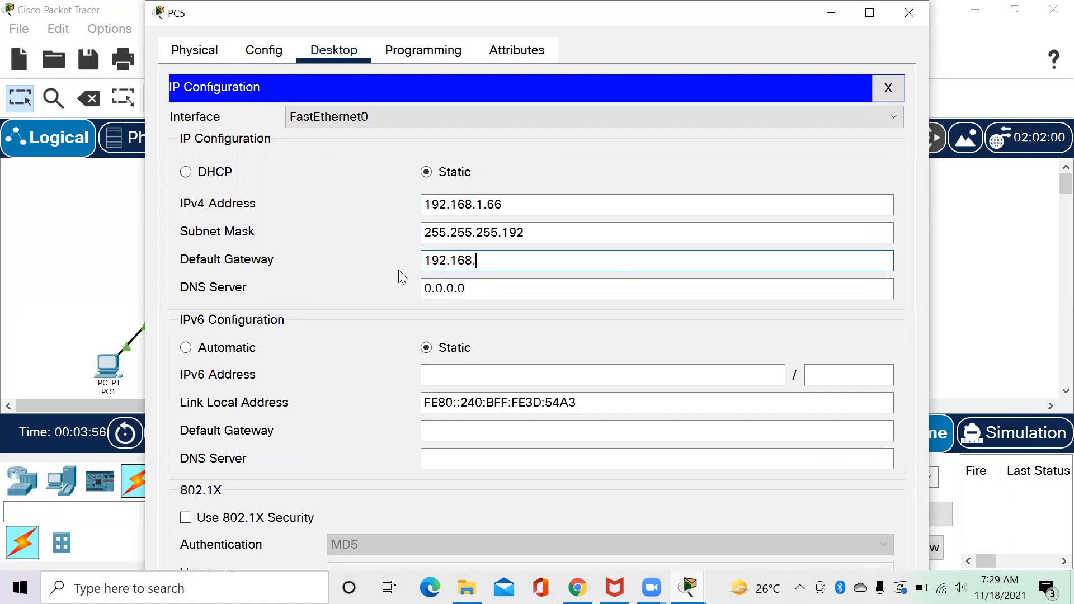
pyautogui.write('1.26')
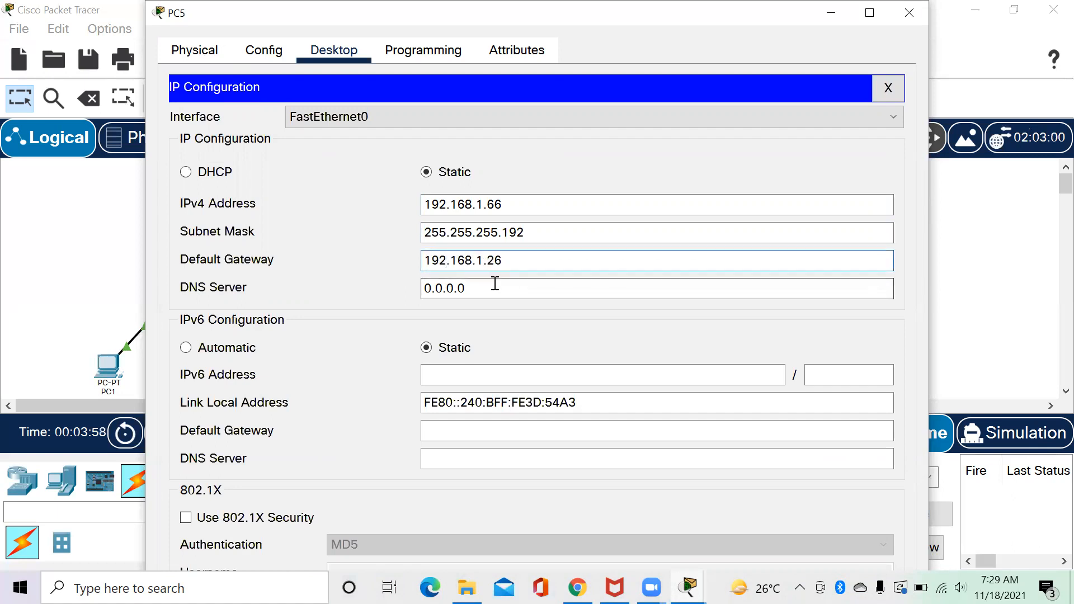
pyautogui.click(487, 260)
pyautogui.write('1')
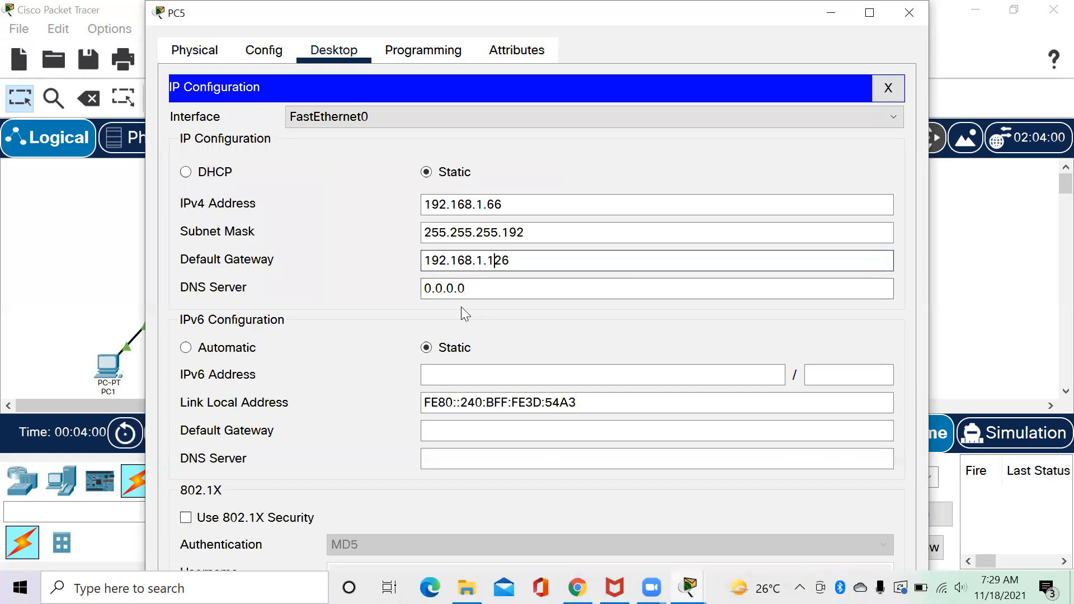
pyautogui.moveTo(476, 288); pyautogui.dragTo(396, 296)
pyautogui.write('3')
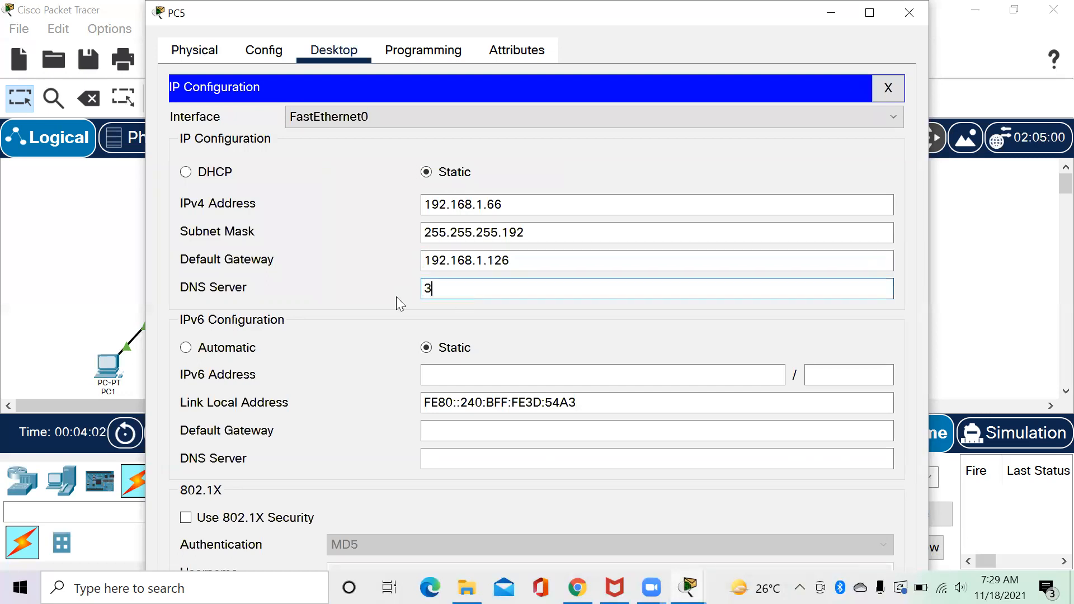
pyautogui.write('3.33.33.1')
pyautogui.click(895, 17)
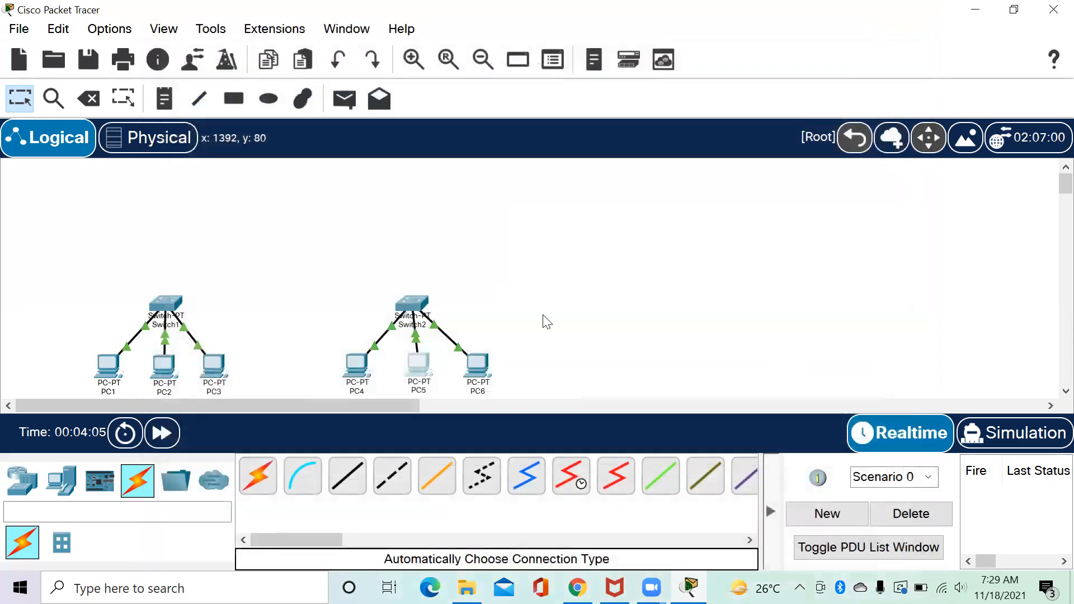
# Open PC6's IP Configuration and set address 192.168.1.67 with mask 255.255.255.192.
pyautogui.click(484, 369)
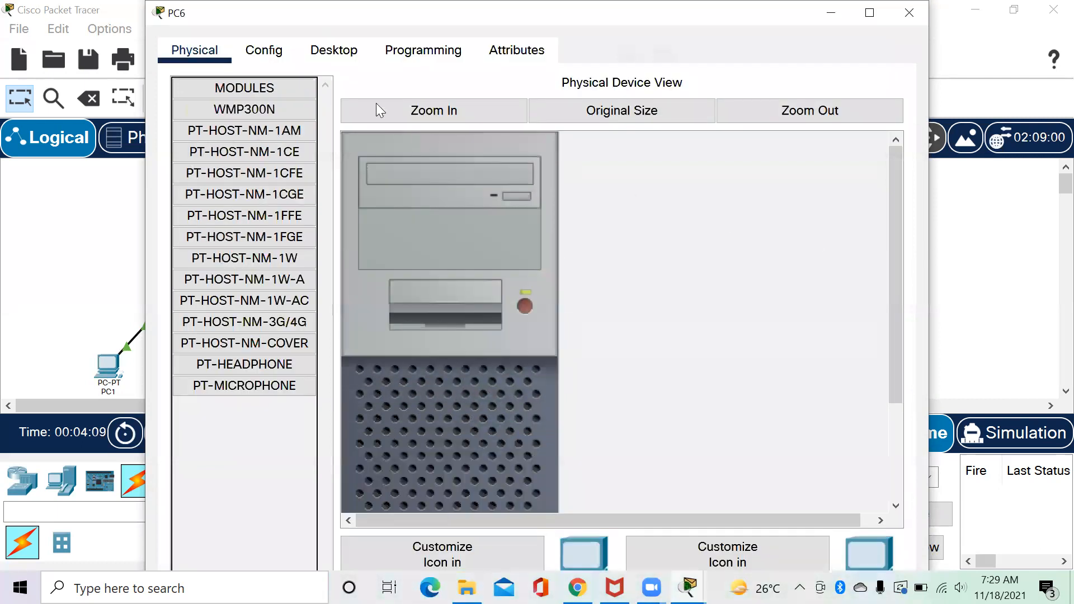
pyautogui.click(334, 50)
pyautogui.click(268, 118)
pyautogui.click(459, 205)
pyautogui.write('192.16')
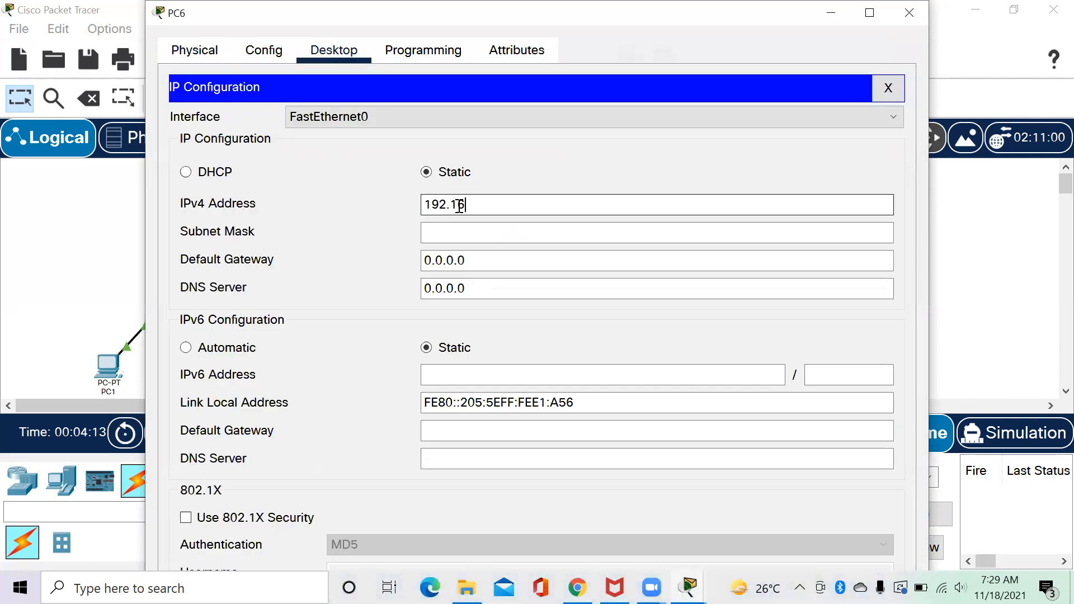
pyautogui.write('8.1.67')
pyautogui.click(510, 229)
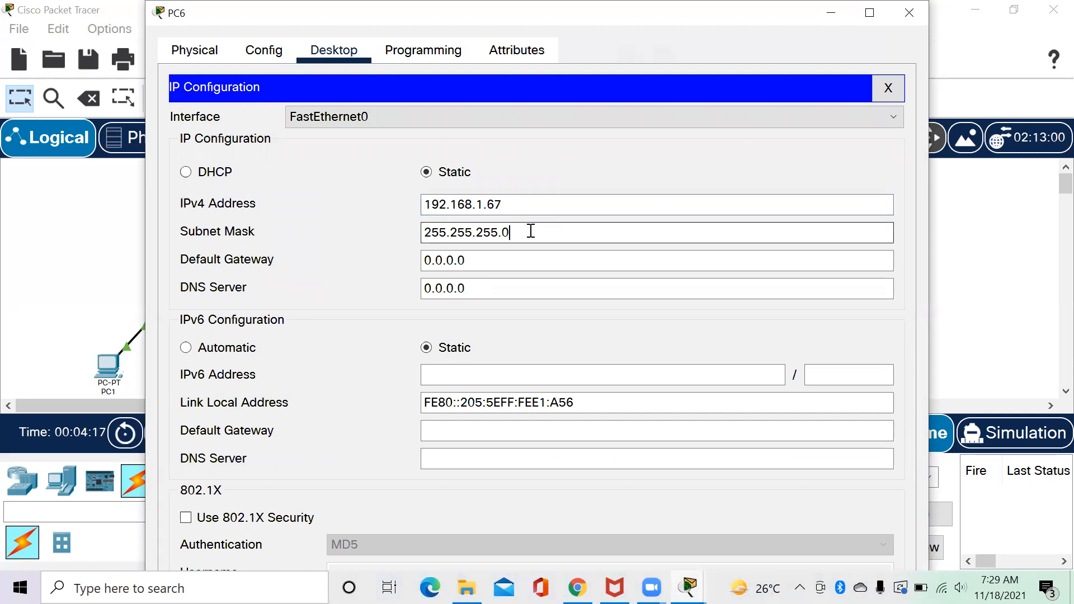
pyautogui.write('192')
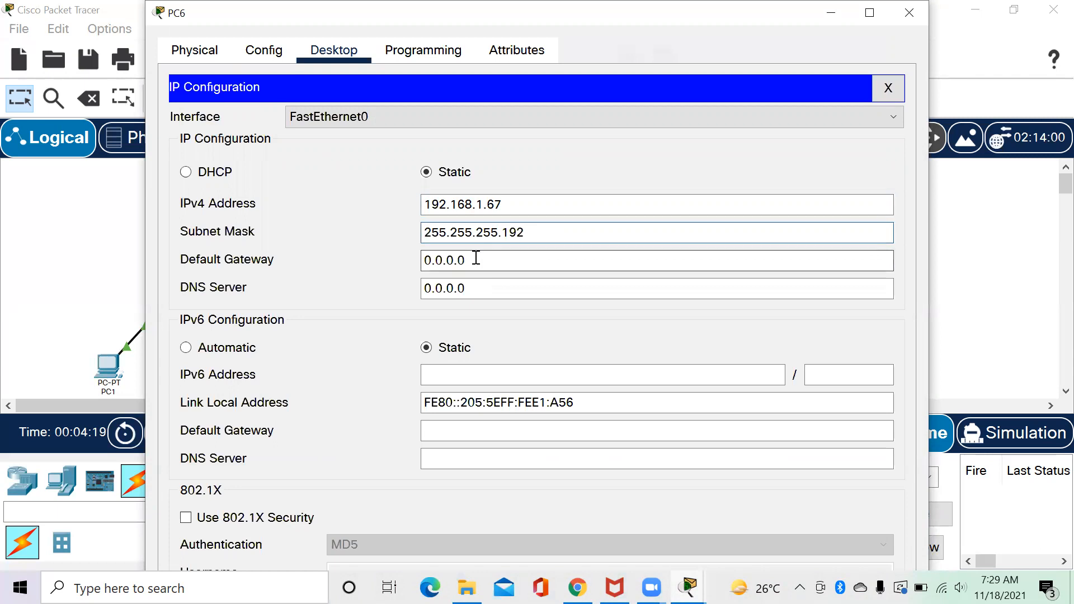
# Set PC6's gateway to 192.168.1.126 and DNS to 33.33.33.1, then close its window.
pyautogui.press('Tab')
pyautogui.write('192.')
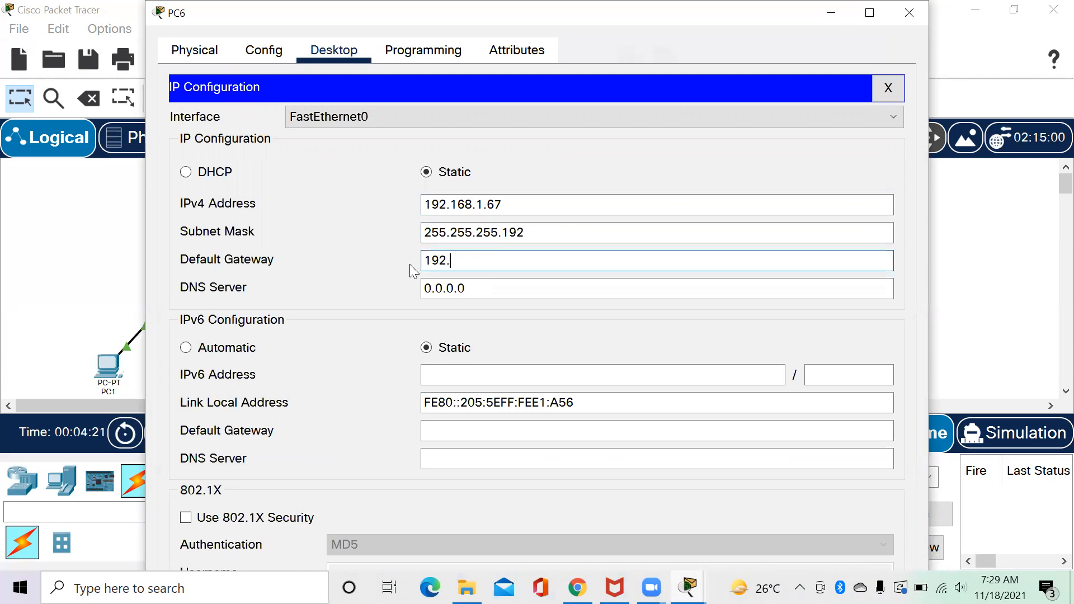
pyautogui.write('168.1.126')
pyautogui.press('Tab')
pyautogui.write('33.33.33.1')
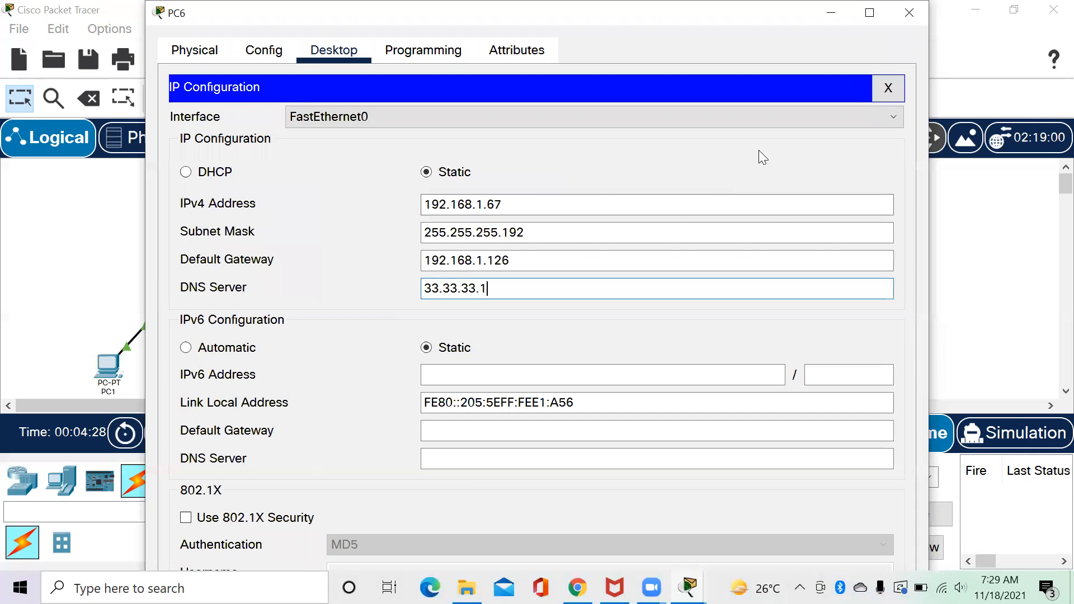
pyautogui.click(908, 12)
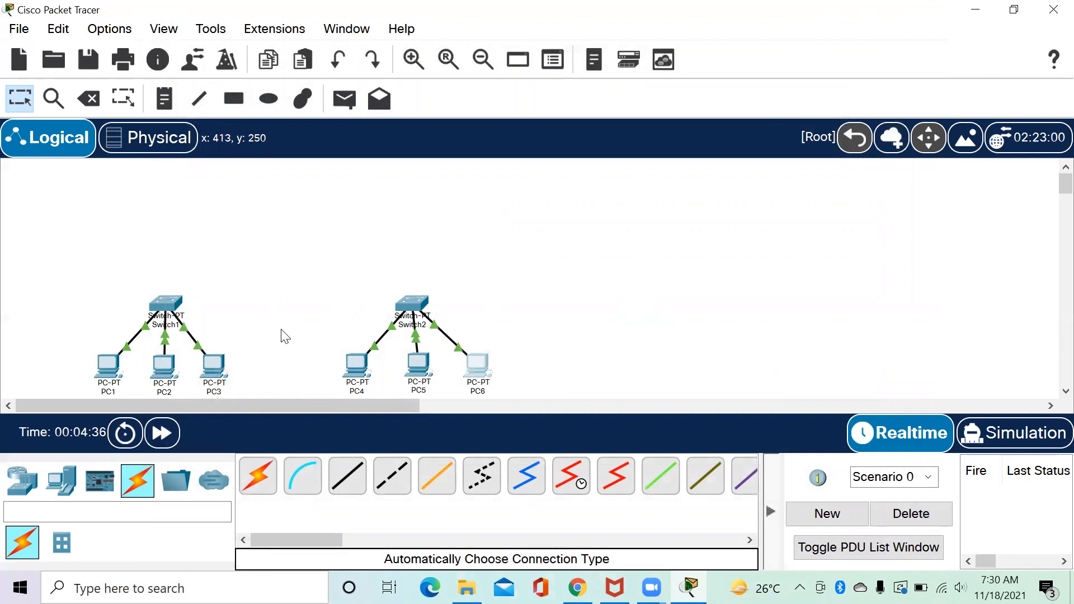
# Place a generic PT router above the two switches, replacing a misplaced first attempt.
pyautogui.click(55, 483)
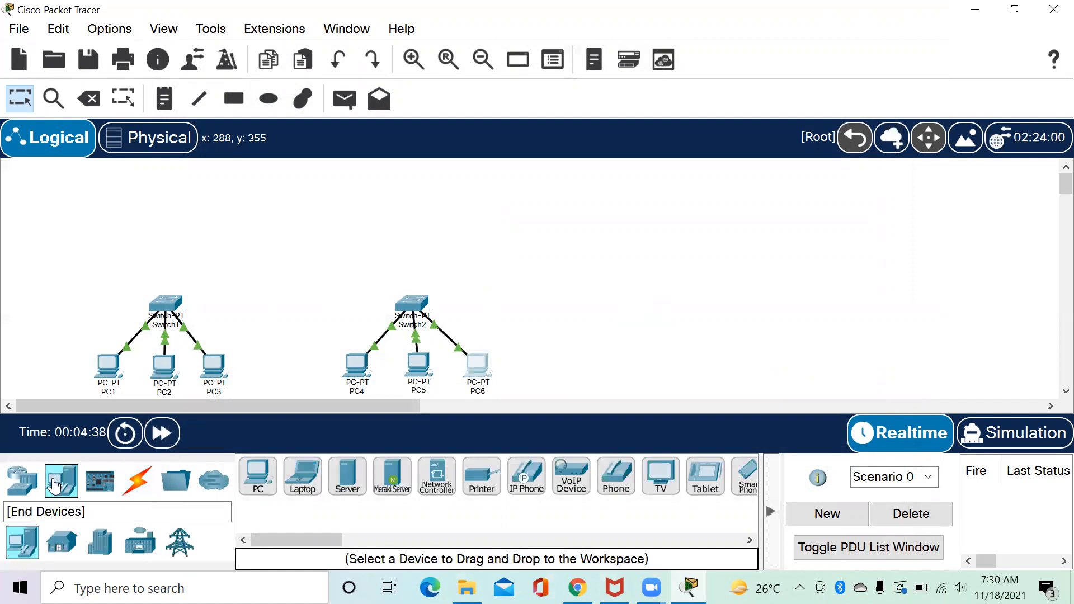
pyautogui.click(22, 481)
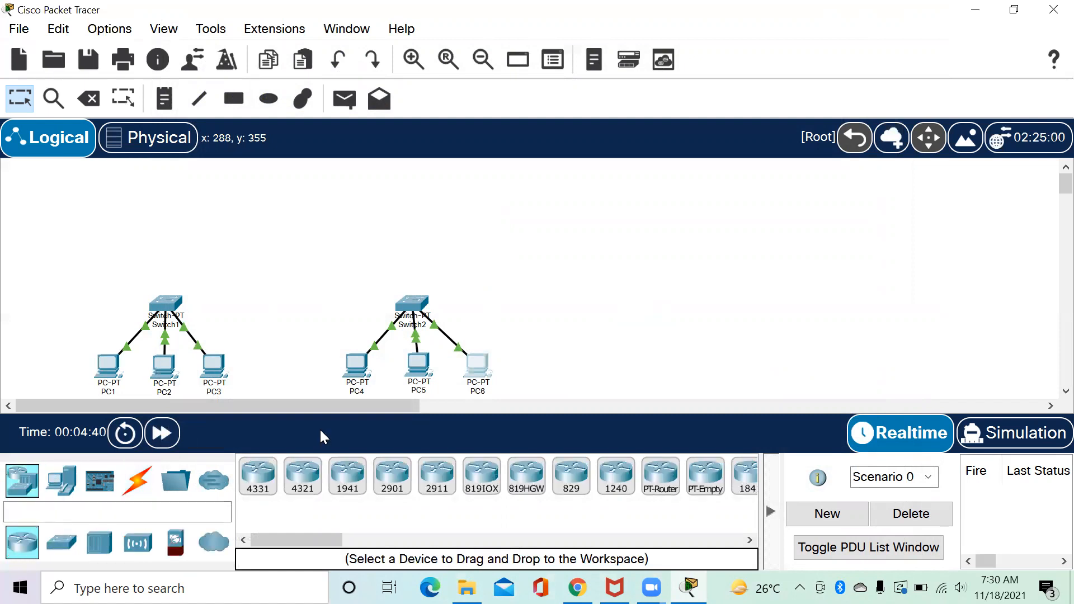
pyautogui.click(671, 474)
pyautogui.click(291, 265)
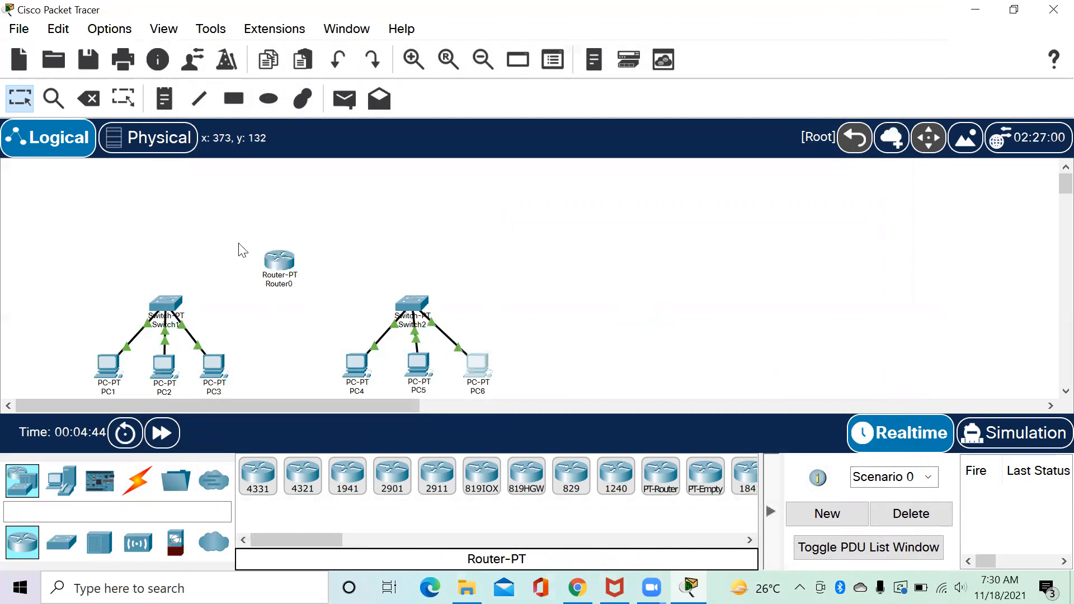
pyautogui.moveTo(241, 250); pyautogui.dragTo(334, 297)
pyautogui.press('Delete')
pyautogui.press('Return')
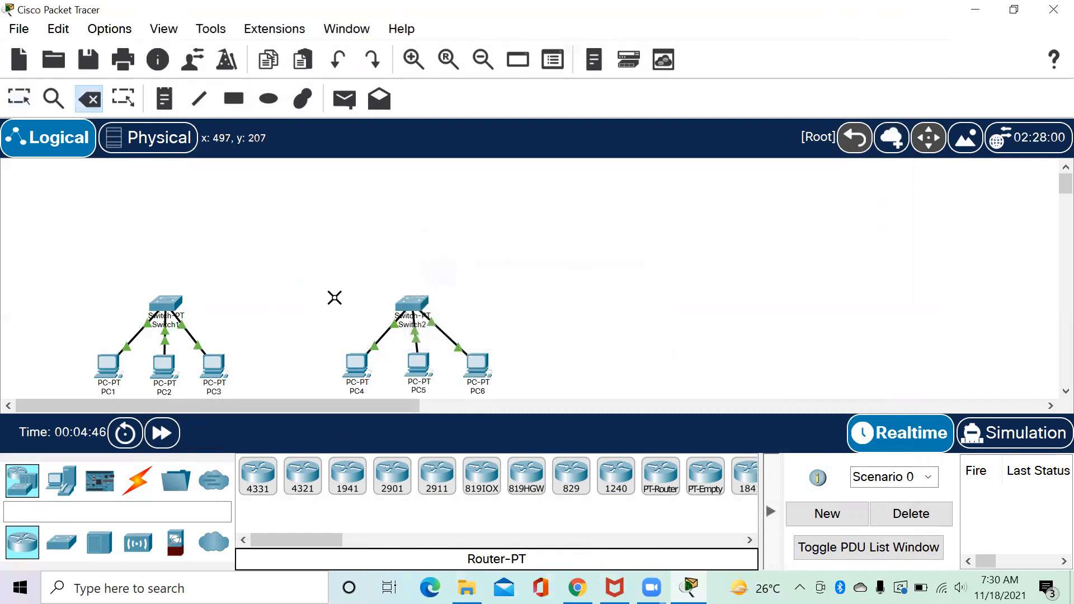
pyautogui.click(675, 473)
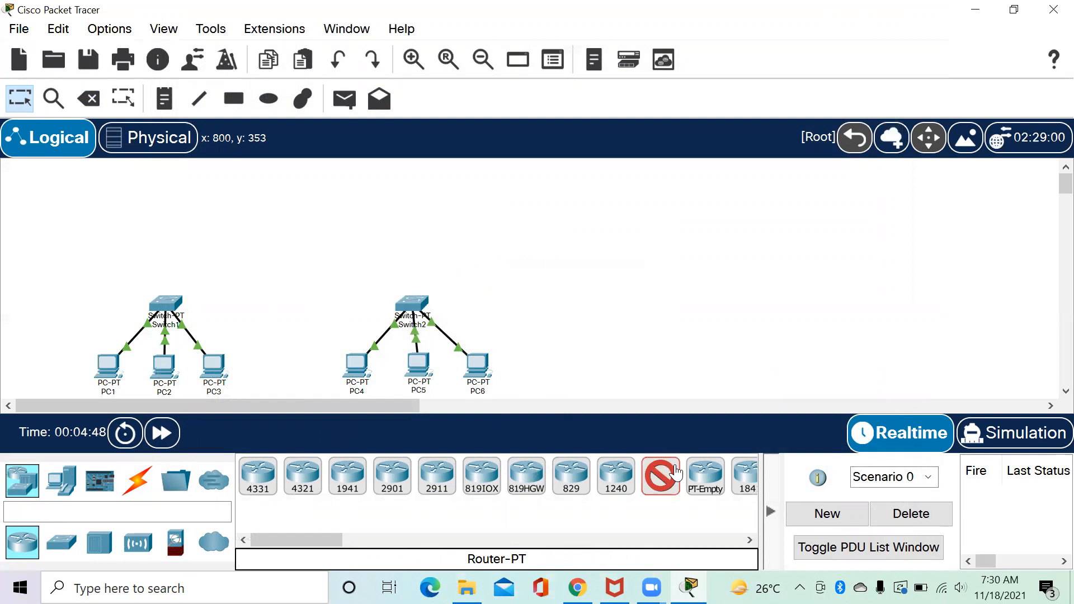
pyautogui.click(291, 267)
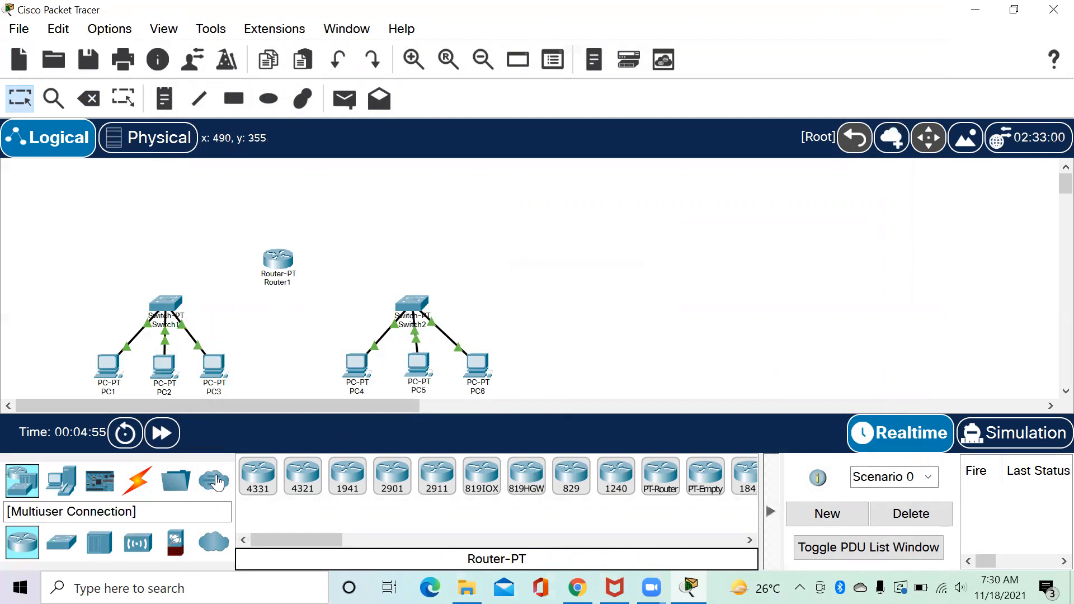
# Cable Router1 to Switch1 and Switch2 with automatic connections.
pyautogui.click(139, 481)
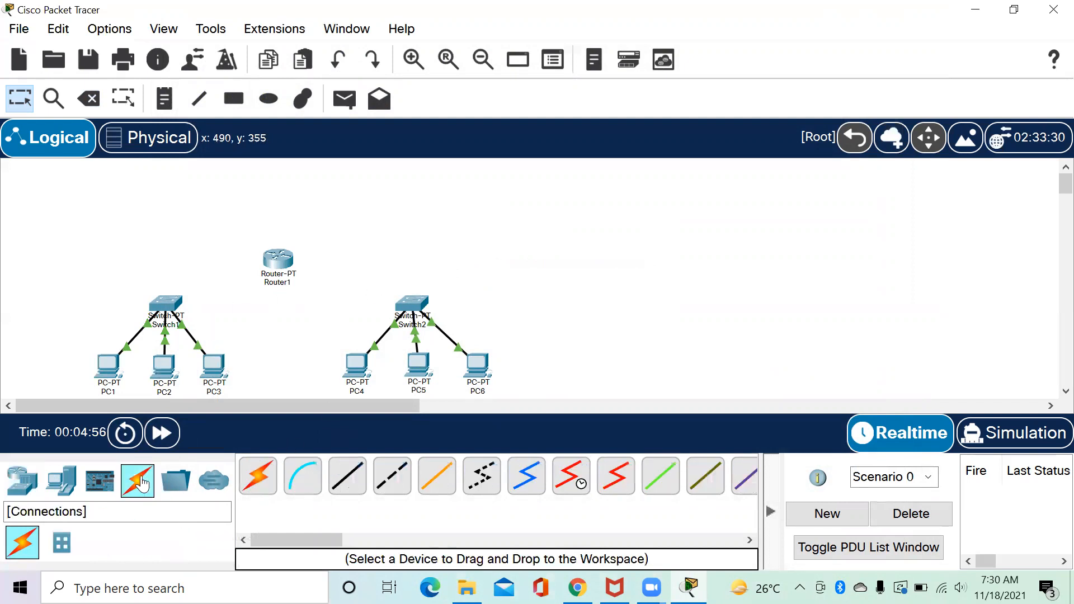
pyautogui.click(257, 475)
pyautogui.click(277, 254)
pyautogui.click(162, 305)
pyautogui.click(258, 476)
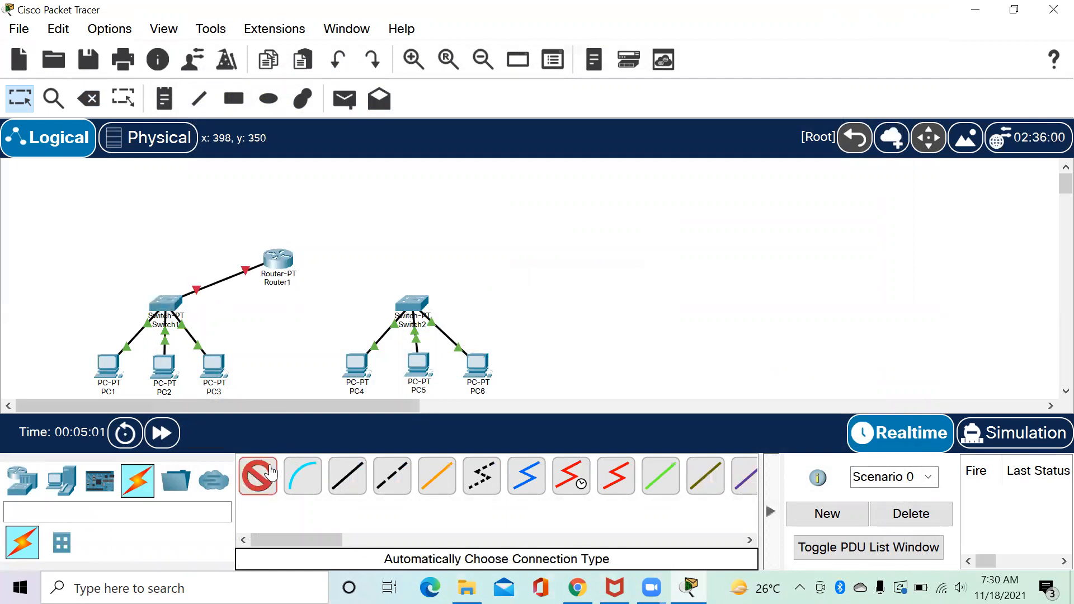
pyautogui.click(278, 257)
pyautogui.click(414, 302)
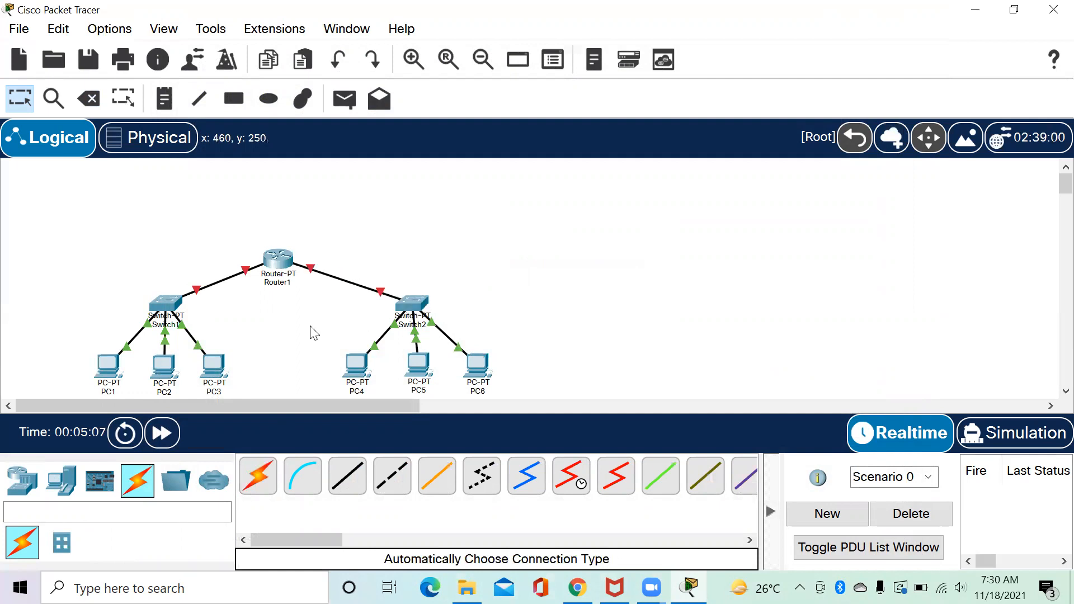
pyautogui.click(283, 260)
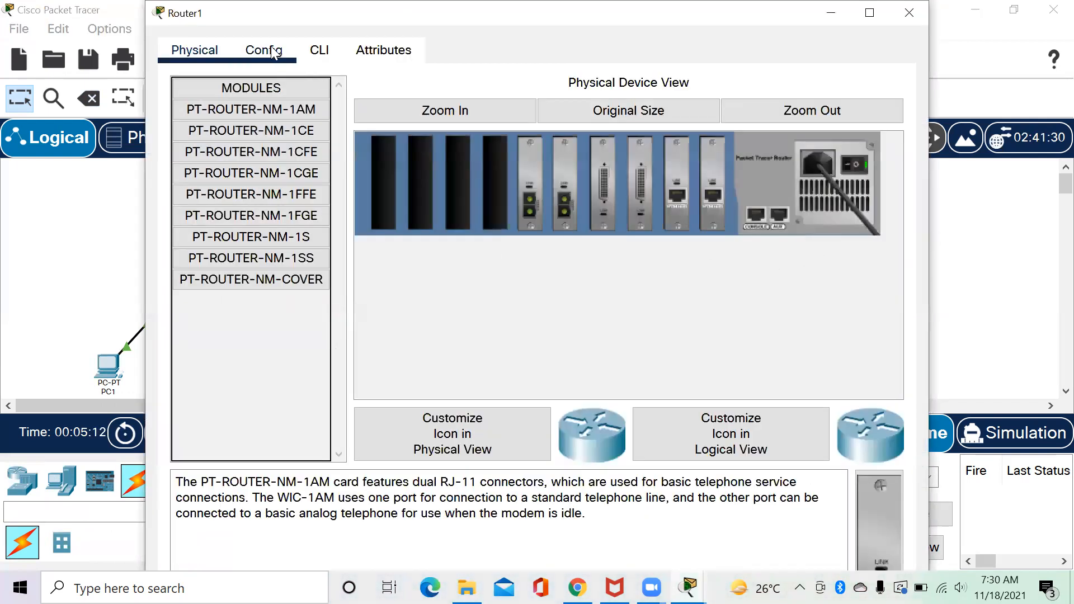
# Turn on FastEthernet0/0 and set it to 192.168.1.62 with mask 255.255.255.192.
pyautogui.click(270, 50)
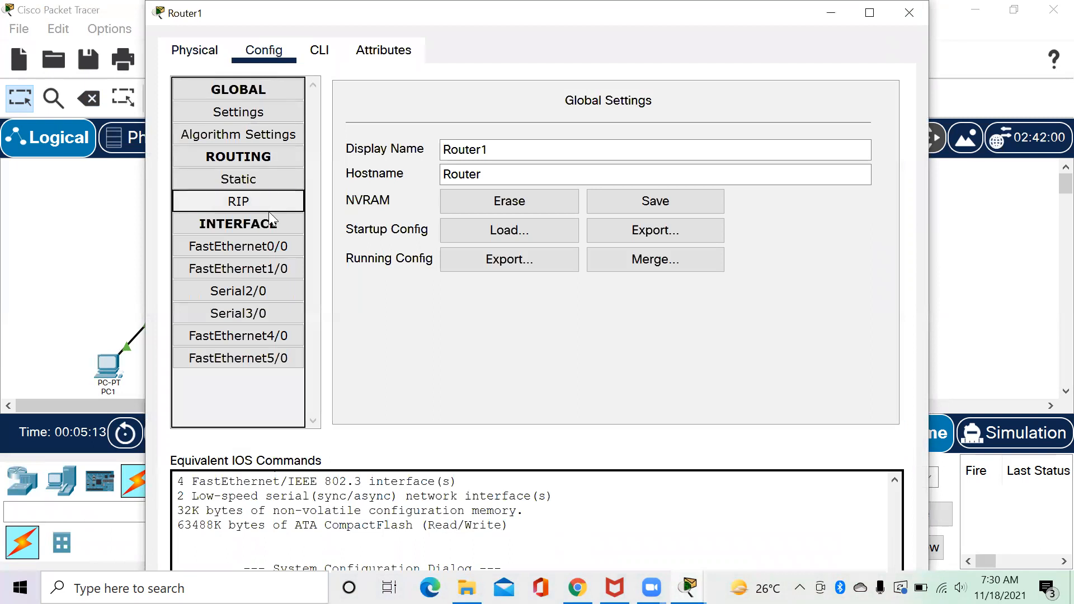
pyautogui.click(271, 249)
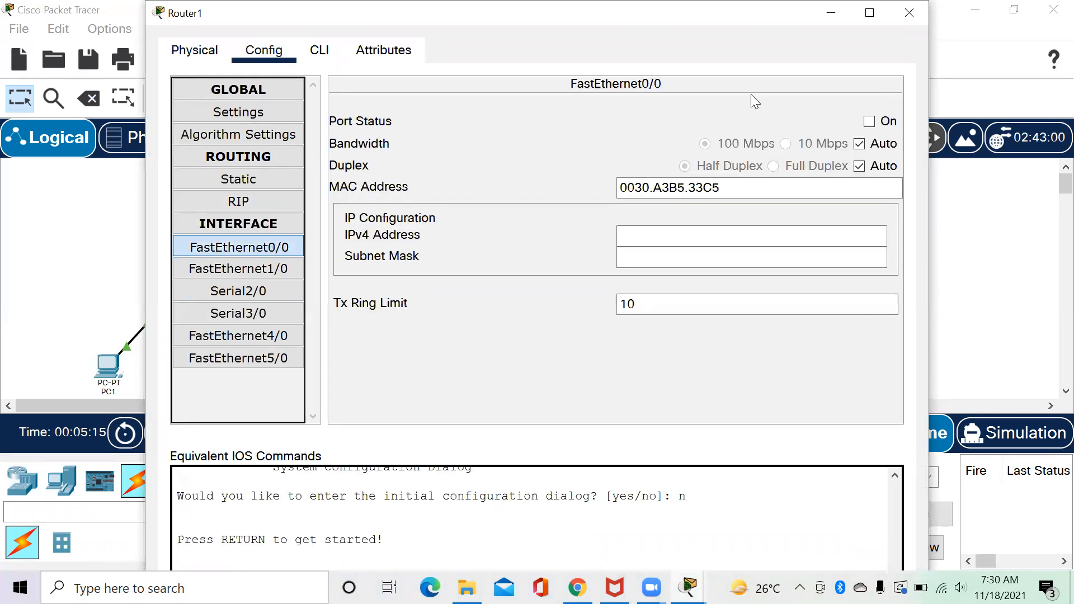
pyautogui.click(869, 121)
pyautogui.click(663, 237)
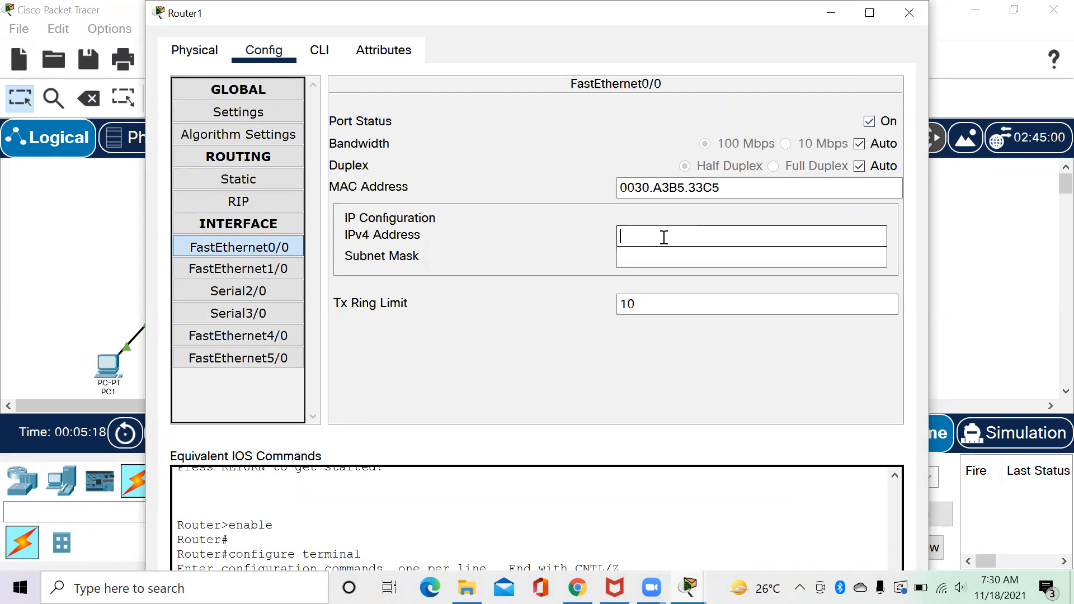
pyautogui.write('192.168.1.62')
pyautogui.click(729, 266)
pyautogui.press('BackSpace')
pyautogui.write('1')
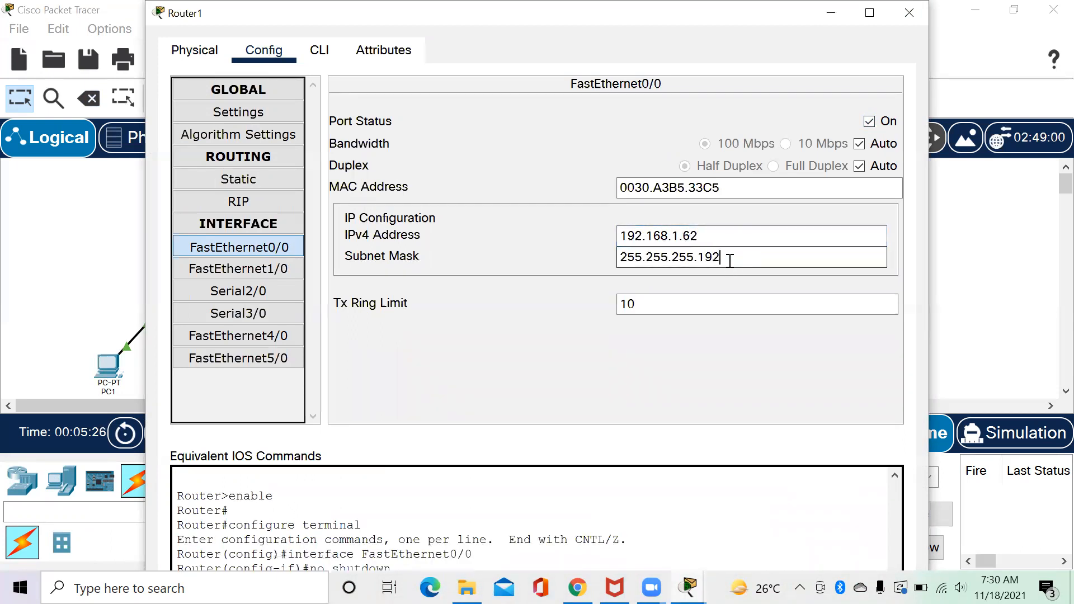
pyautogui.write('92')
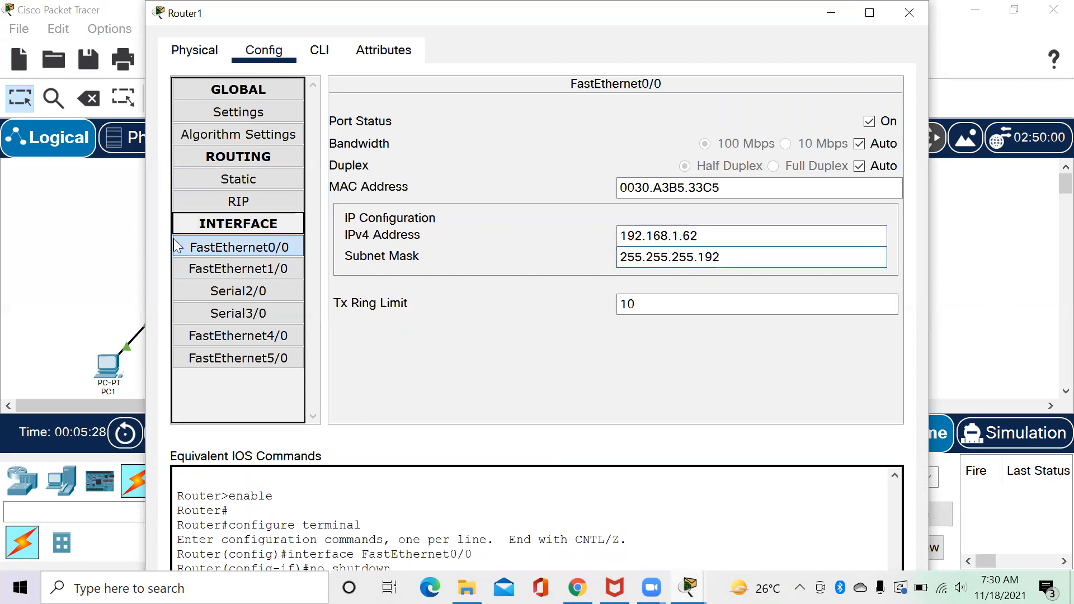
# Turn on FastEthernet1/0 at 192.168.1.126, recheck FastEthernet0/0, and close the window.
pyautogui.click(216, 271)
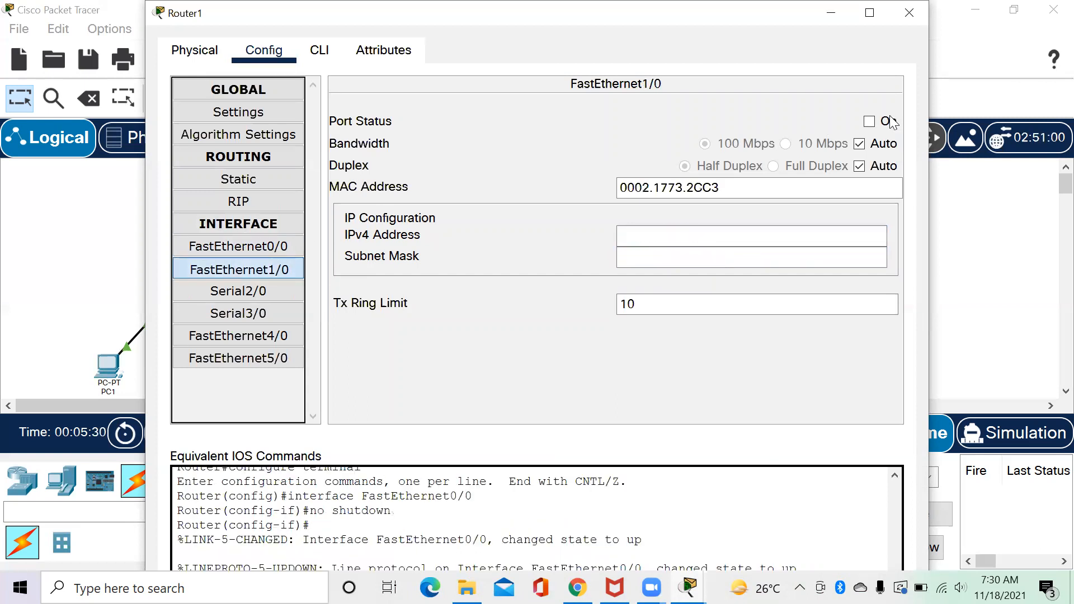
pyautogui.click(869, 122)
pyautogui.click(716, 230)
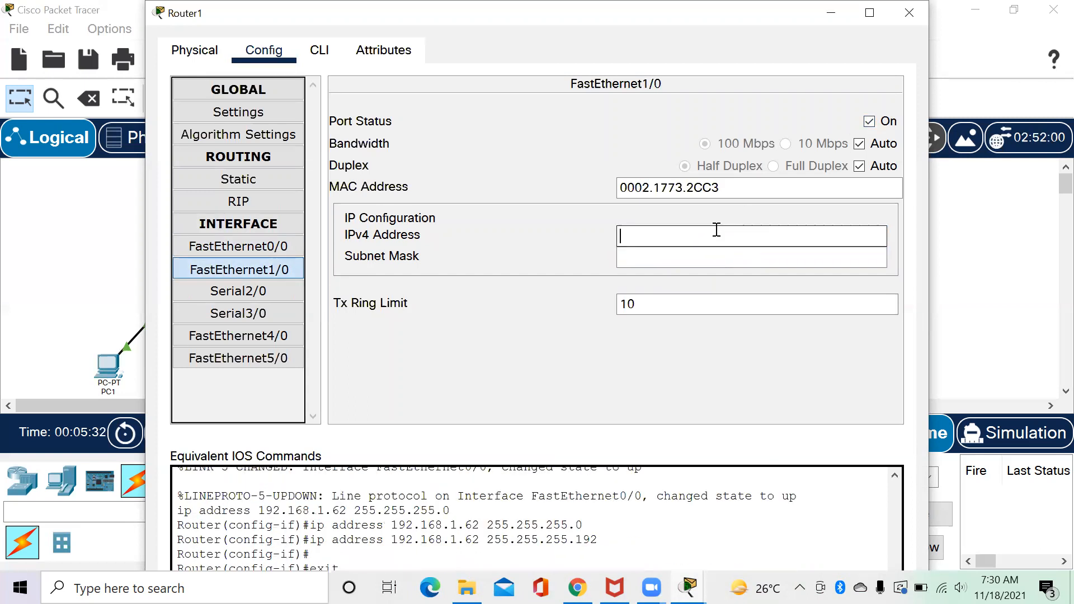
pyautogui.write('192.168.1.126')
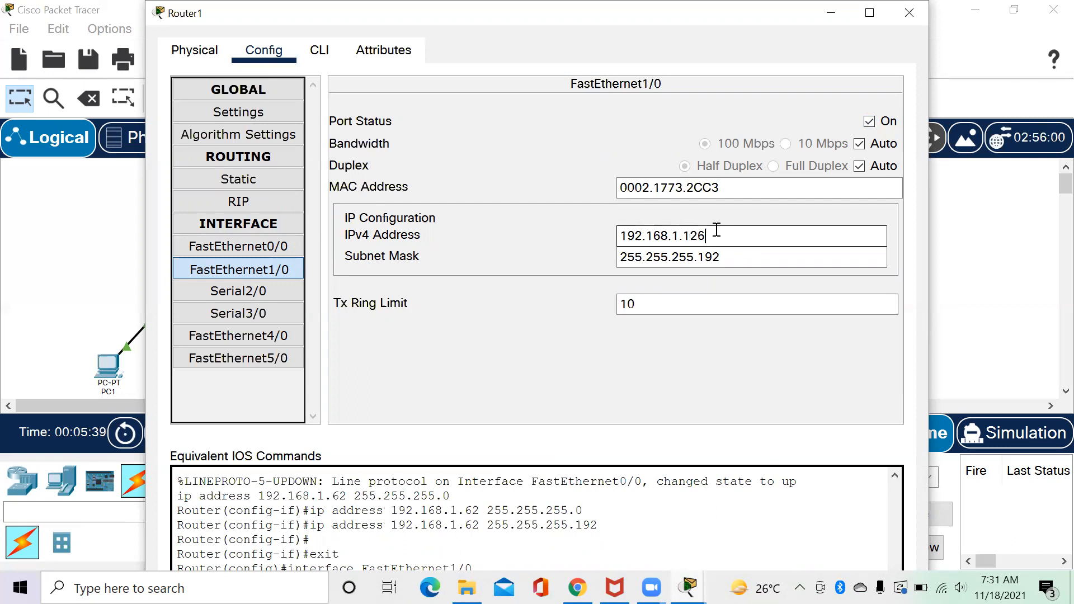
pyautogui.click(241, 247)
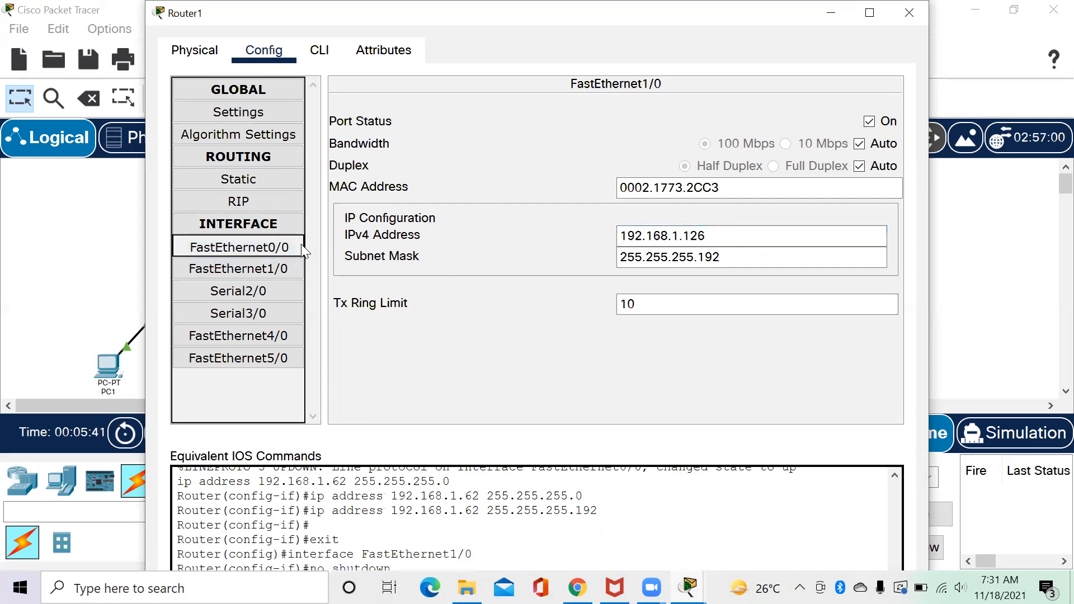
pyautogui.click(922, 9)
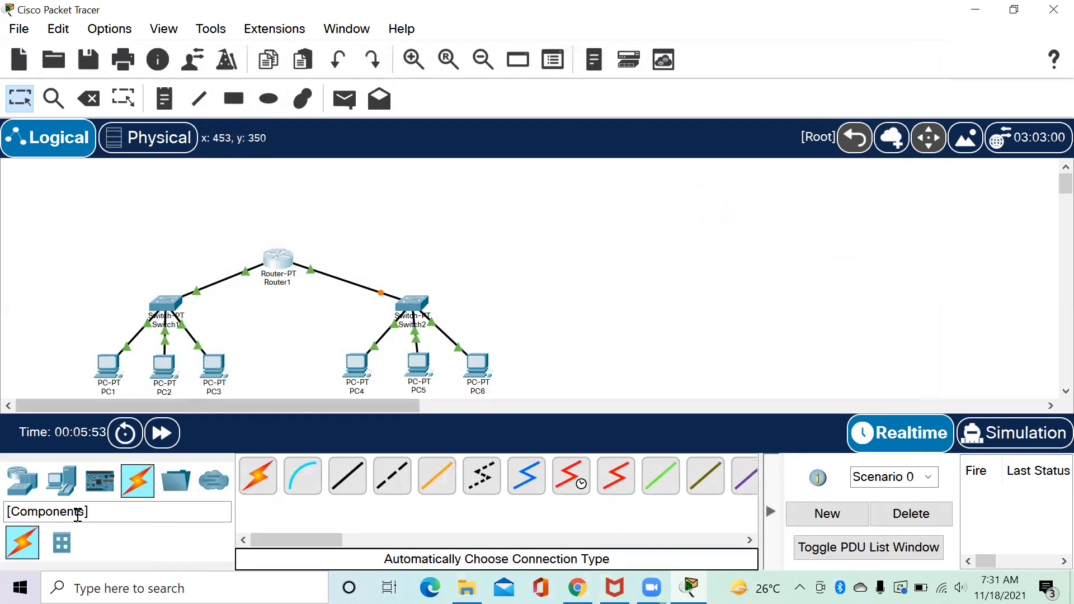
# Place a generic Router2 on the right side with Switch3 just below it.
pyautogui.click(23, 479)
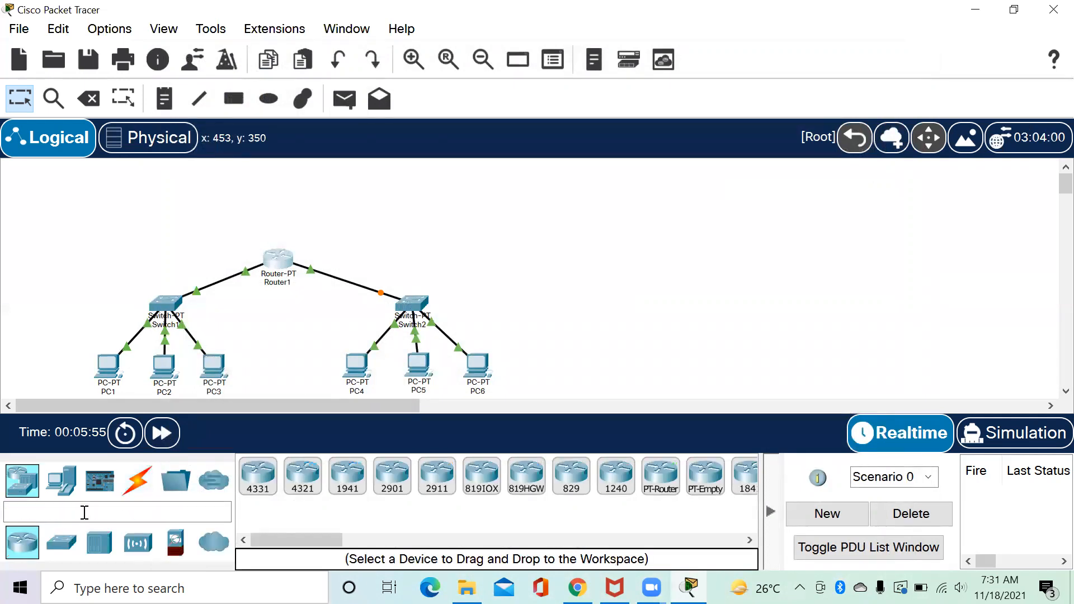
pyautogui.click(665, 474)
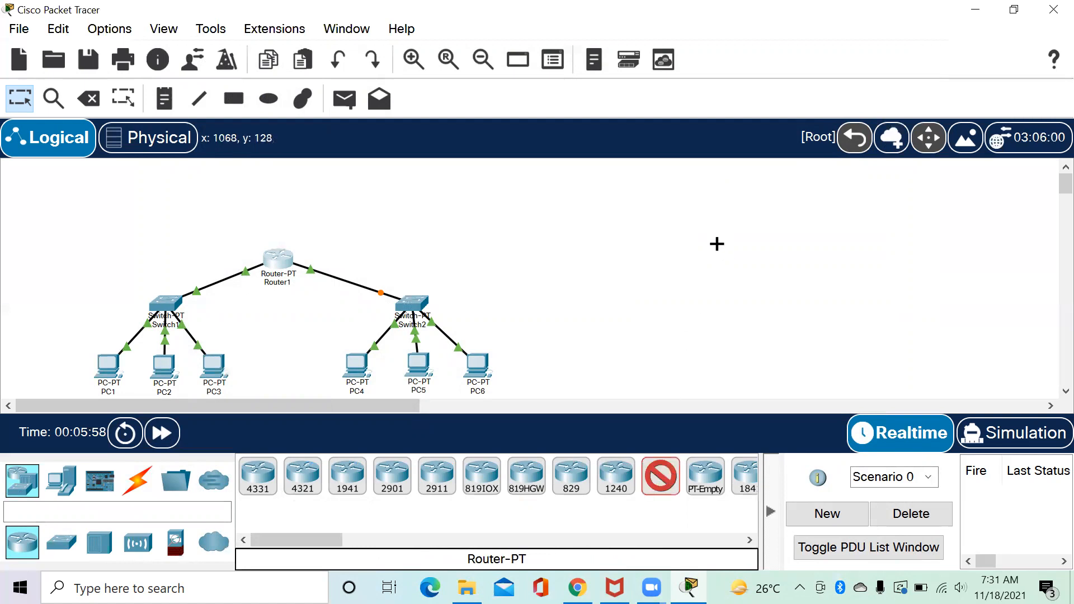
pyautogui.click(717, 244)
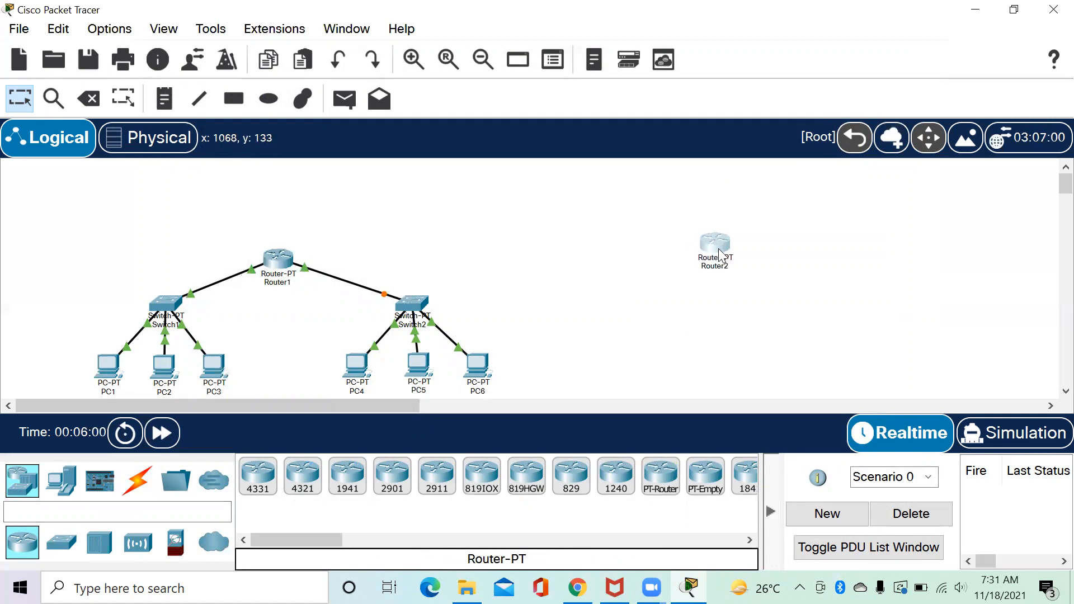
pyautogui.click(63, 543)
pyautogui.click(302, 475)
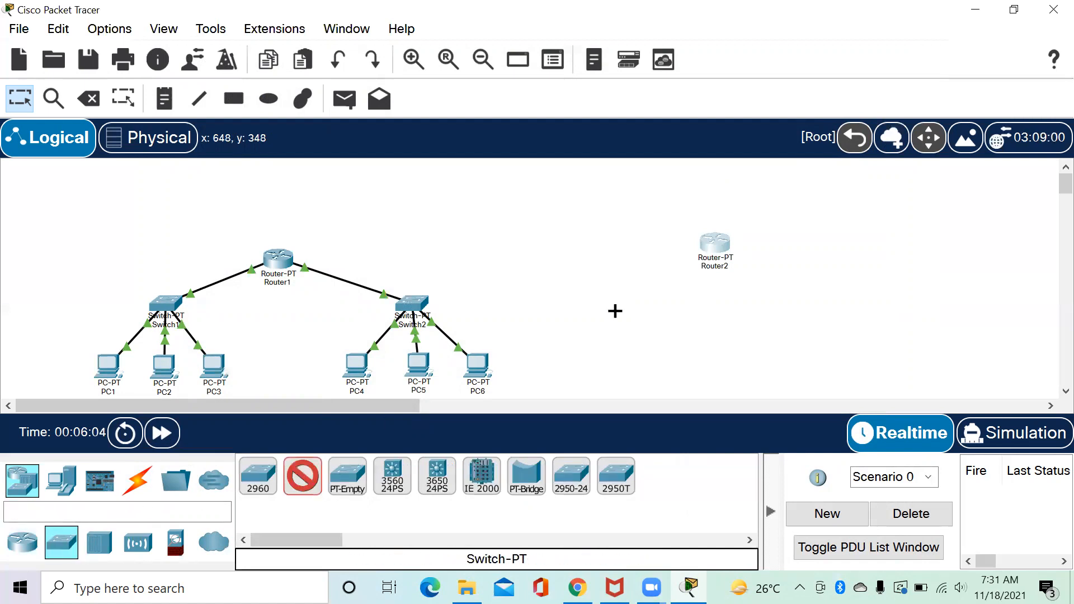
pyautogui.click(716, 296)
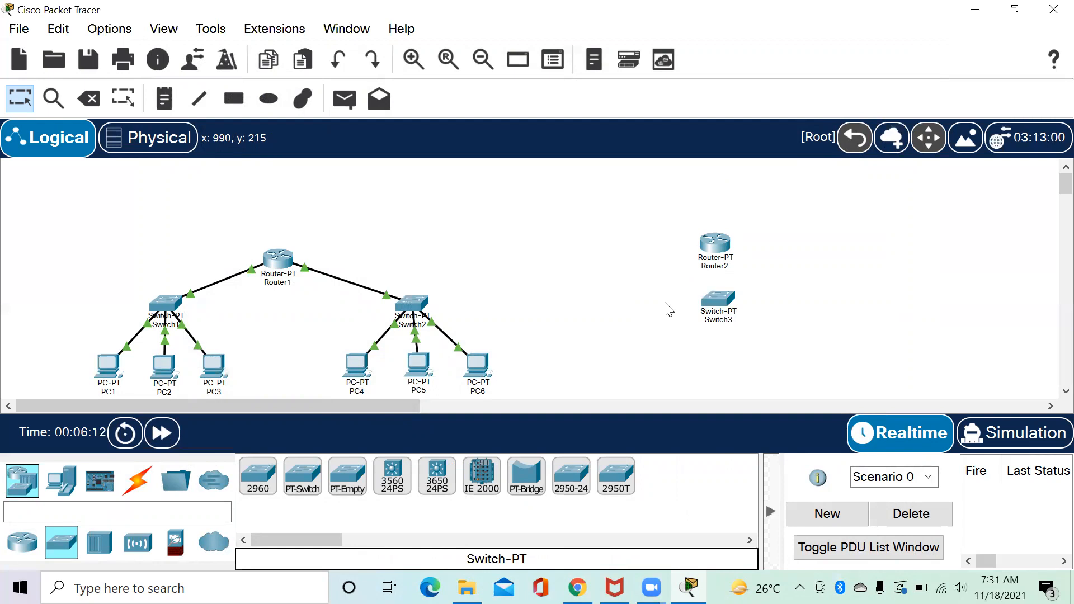
# Place two generic access points on either side near Switch3.
pyautogui.click(141, 537)
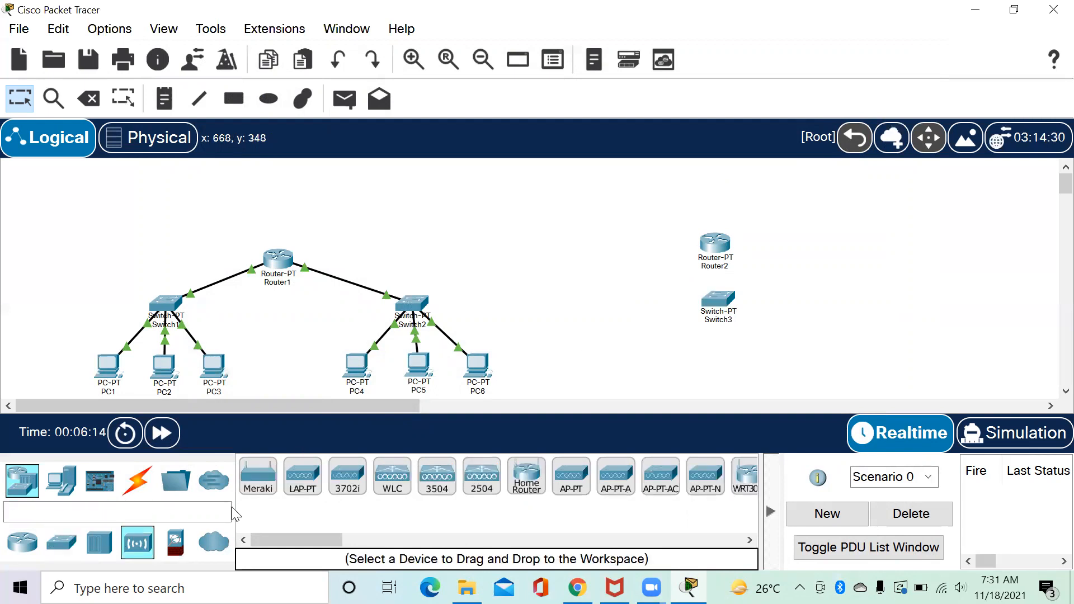
pyautogui.click(589, 480)
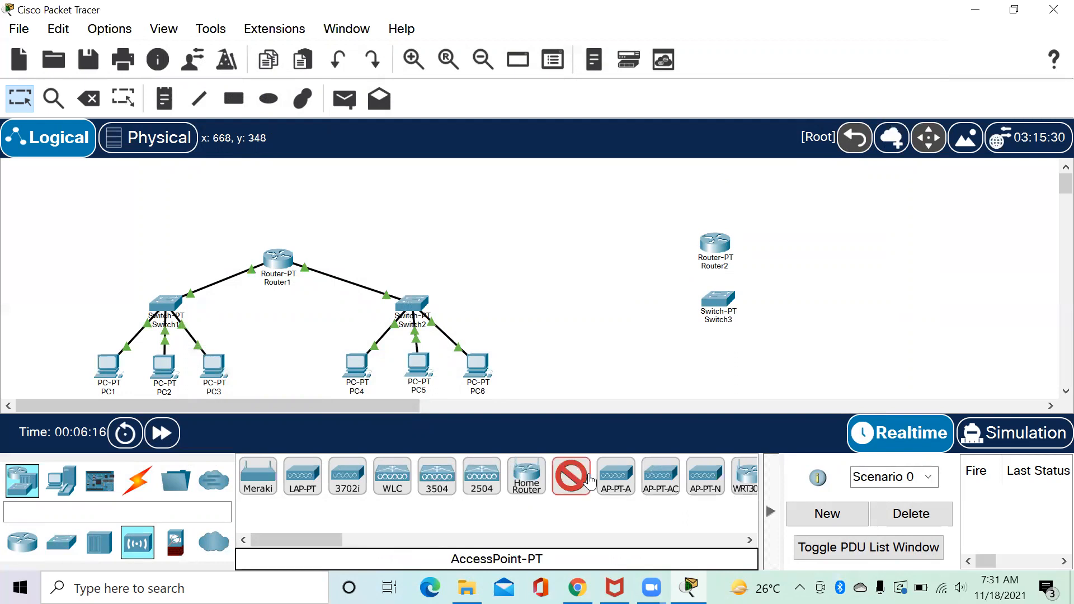
pyautogui.click(662, 327)
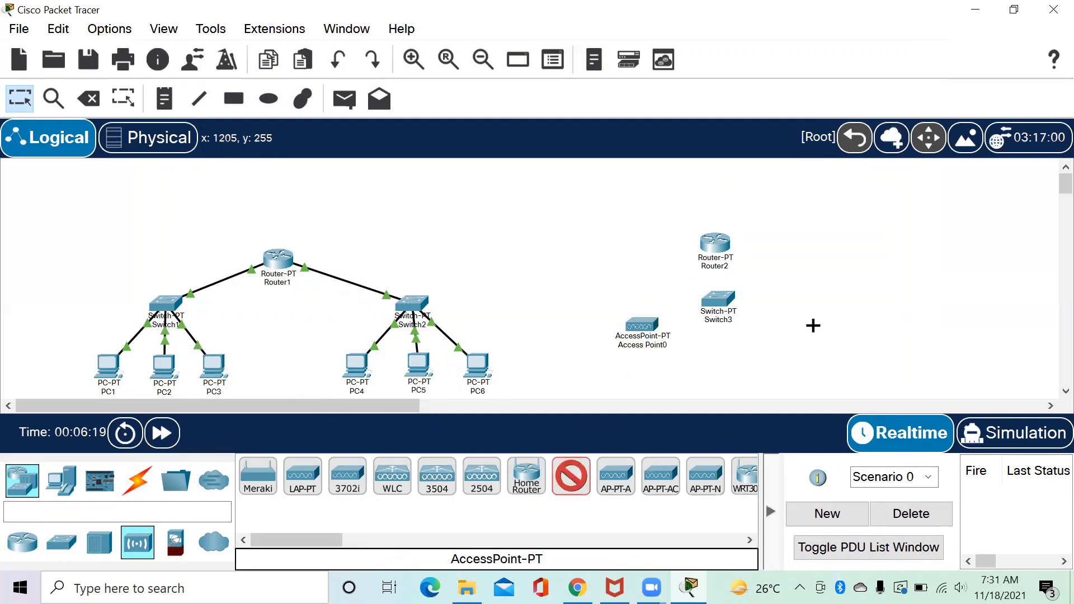
pyautogui.click(805, 330)
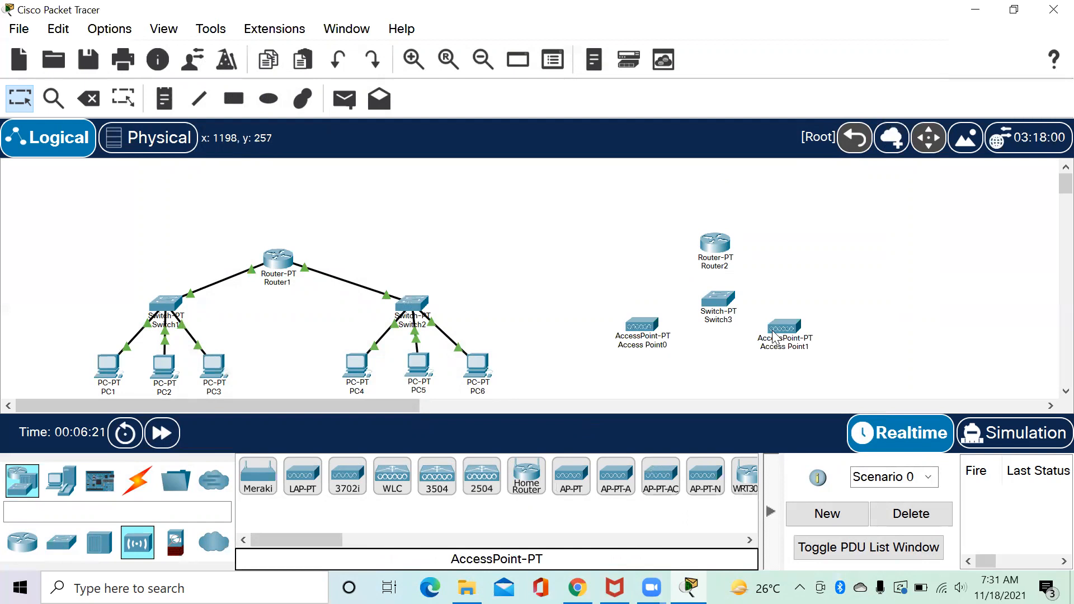
pyautogui.click(658, 348)
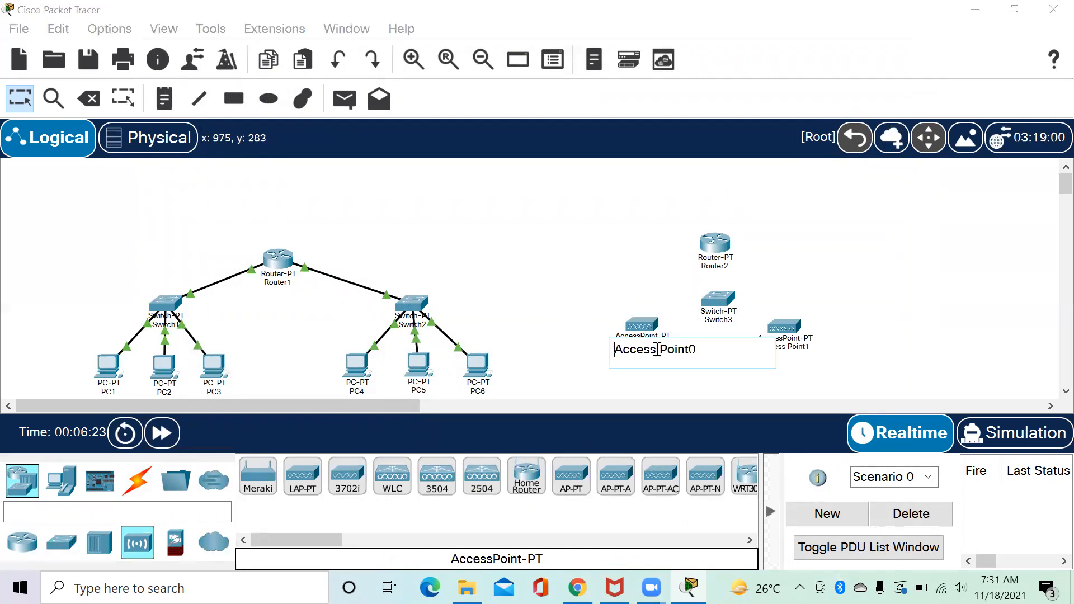
# Rename the first access point AP1 and the second AP2.
pyautogui.hotkey('ctrl', 'a')
pyautogui.write('A')
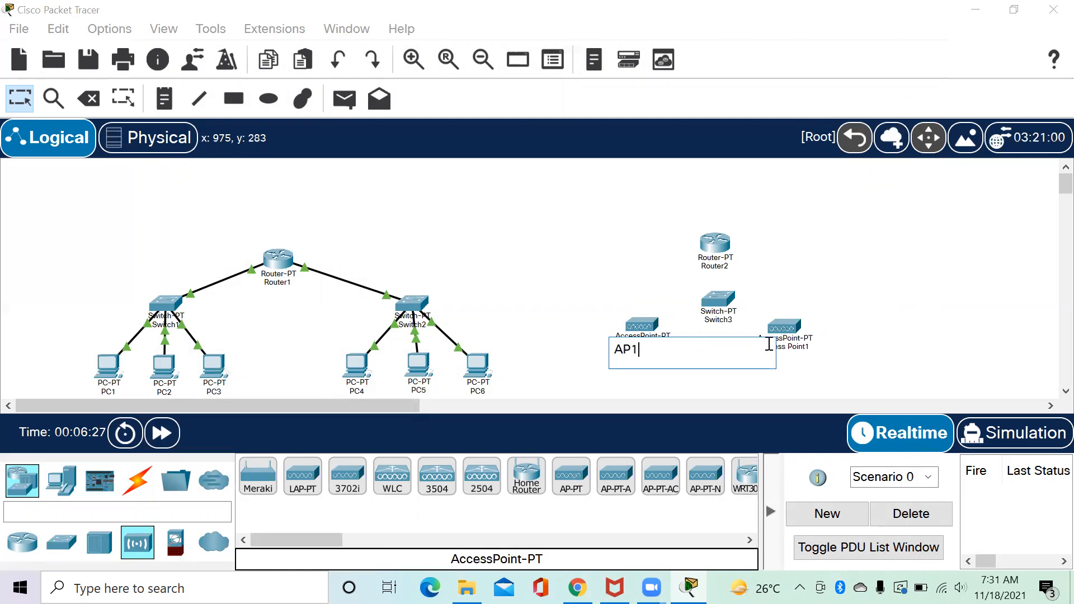
pyautogui.click(800, 346)
pyautogui.hotkey('ctrl', 'a')
pyautogui.write('AP2')
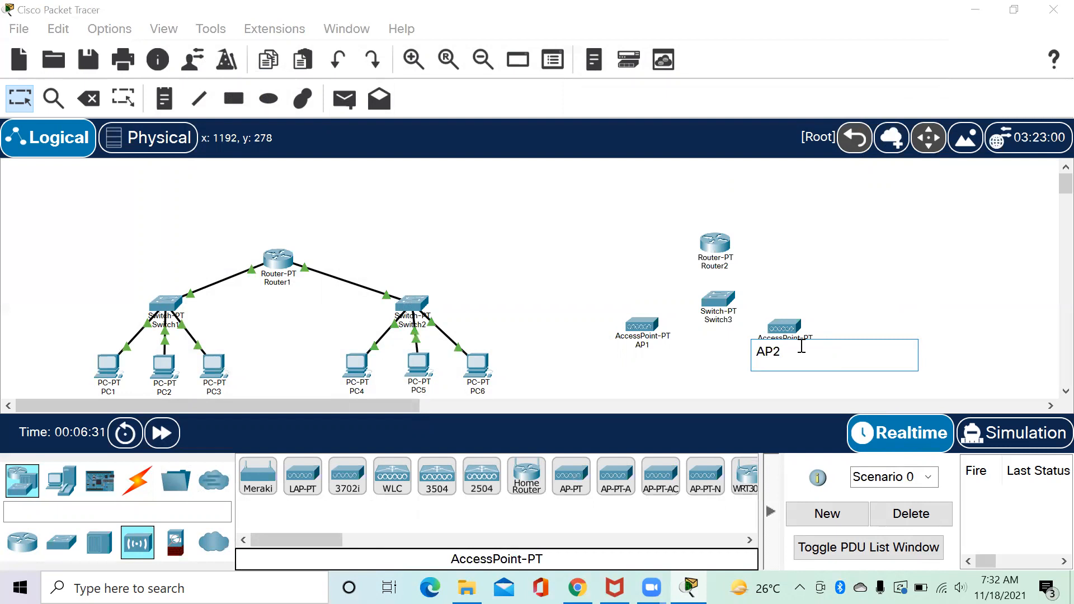
pyautogui.click(709, 377)
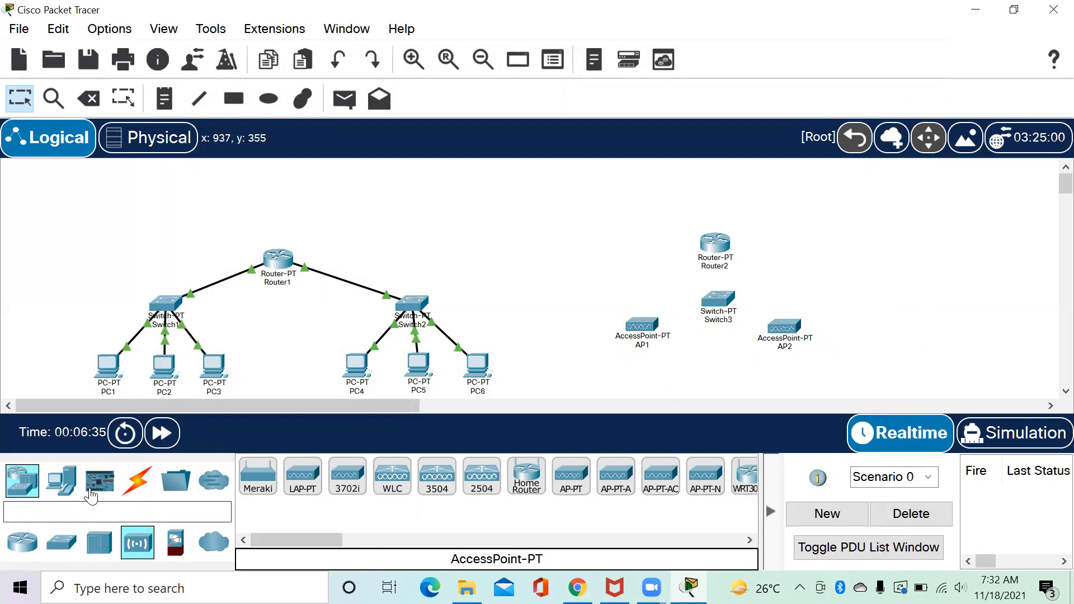
pyautogui.click(61, 492)
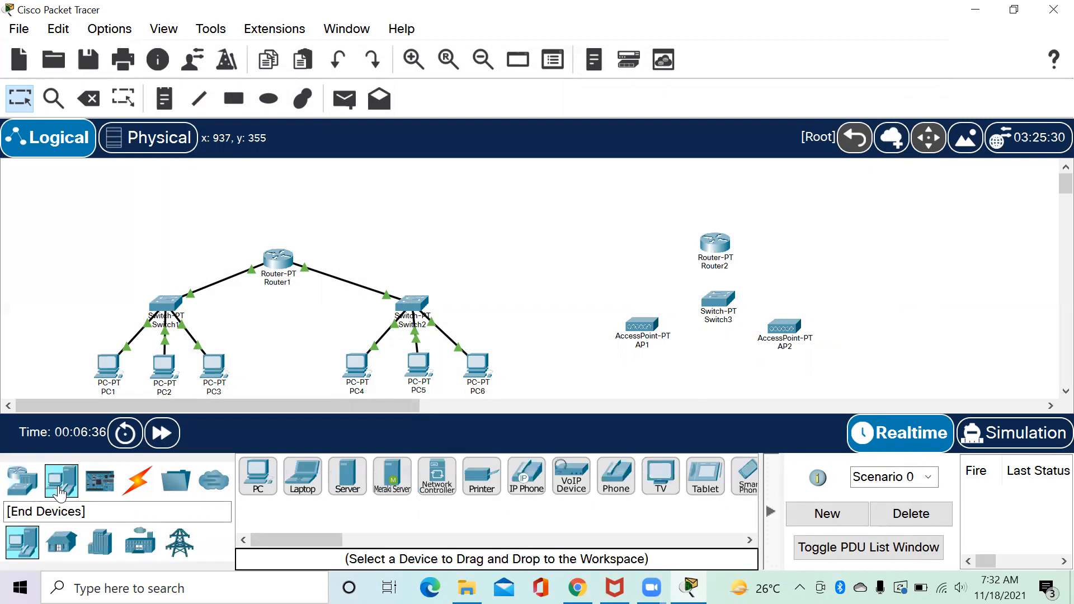
# Place Laptop0 under AP1 and Smartphone0 under AP2, nudging Switch3 and both APs upward.
pyautogui.click(307, 476)
pyautogui.click(637, 373)
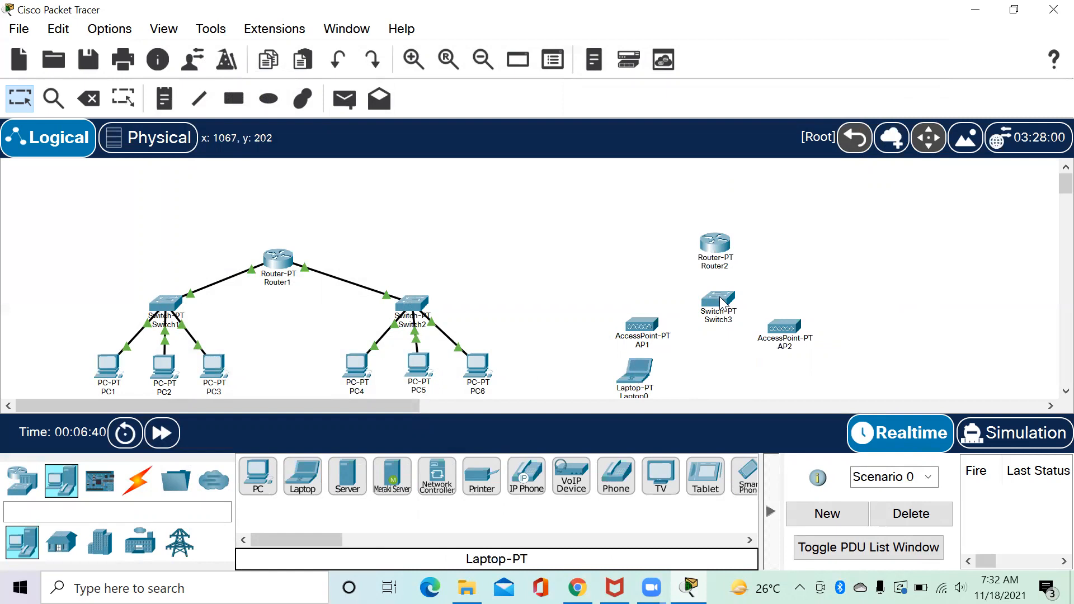
pyautogui.moveTo(726, 304); pyautogui.dragTo(725, 293)
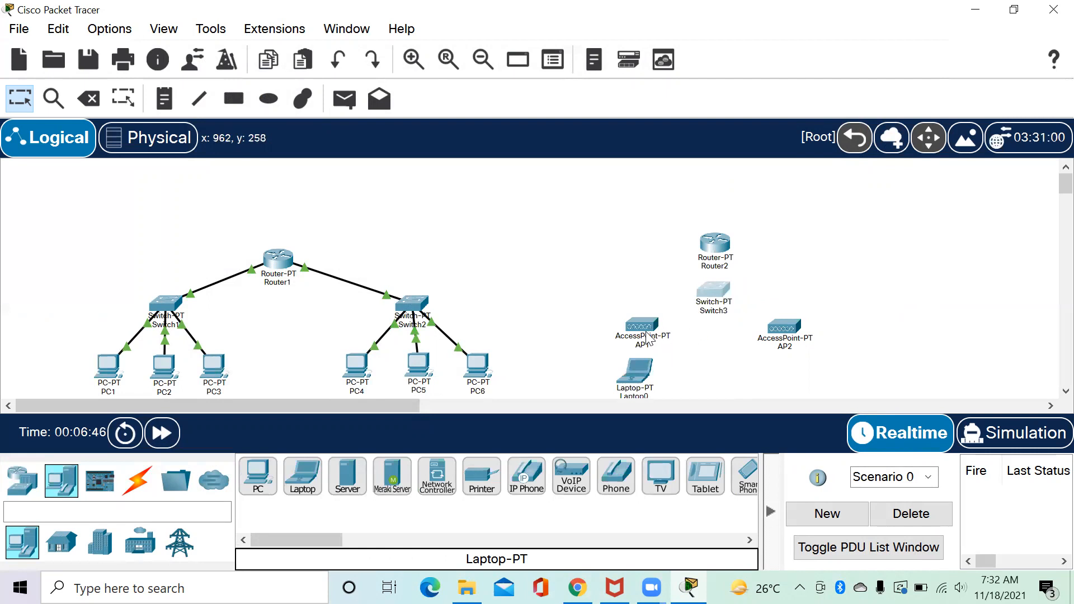
pyautogui.moveTo(643, 326); pyautogui.dragTo(640, 316)
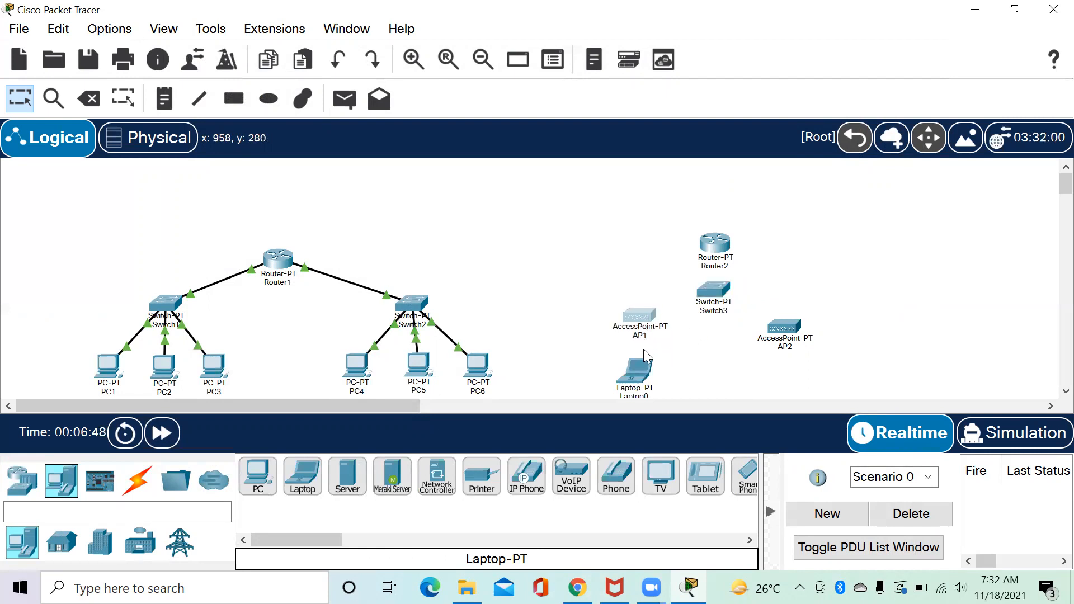
pyautogui.moveTo(785, 328); pyautogui.dragTo(787, 317)
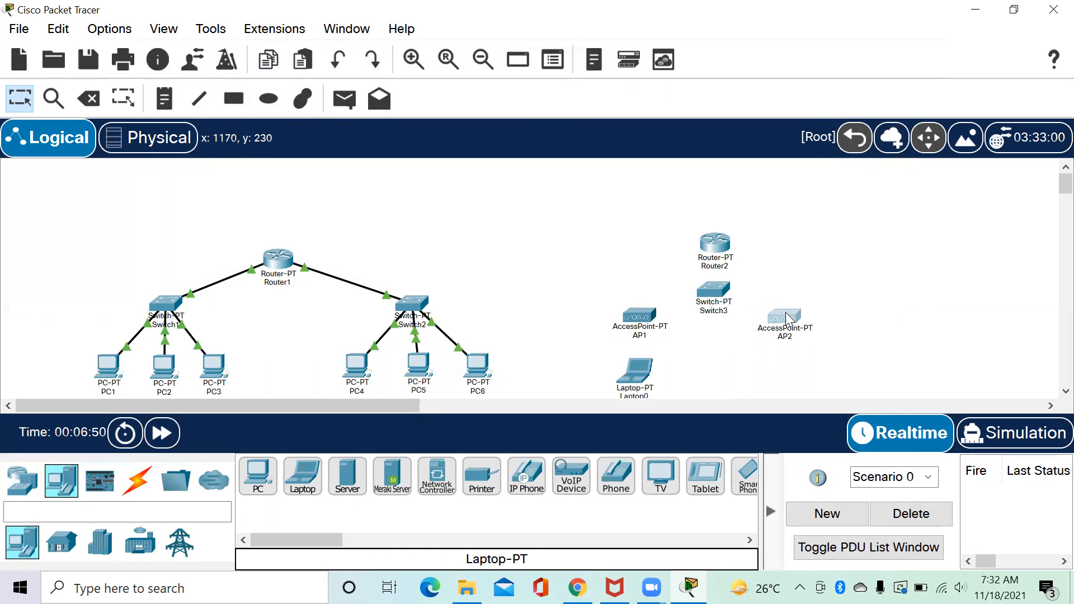
pyautogui.click(747, 475)
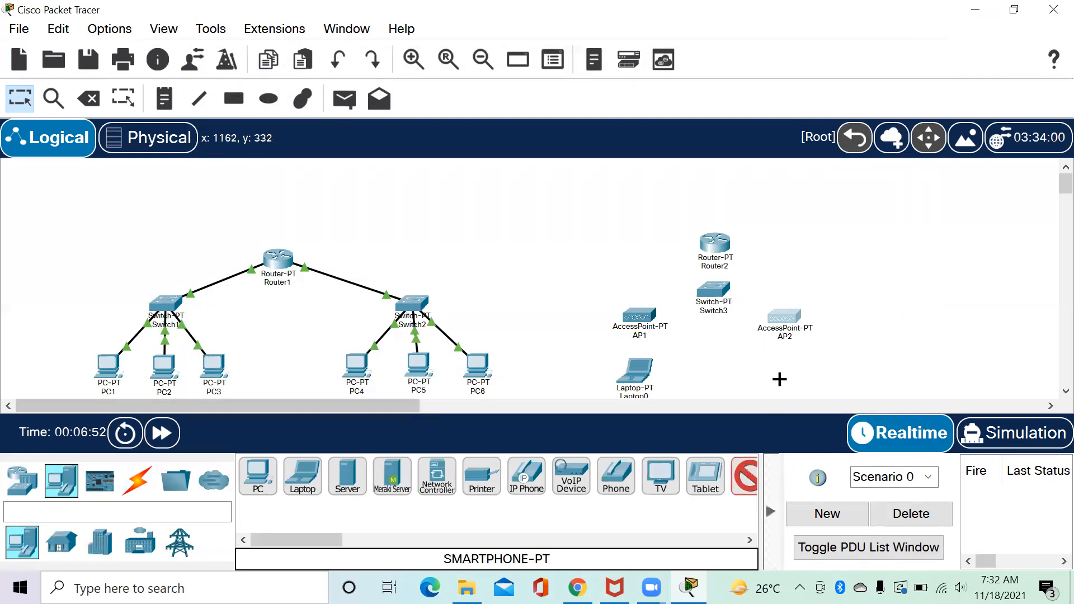
pyautogui.click(756, 368)
pyautogui.moveTo(753, 378); pyautogui.dragTo(786, 378)
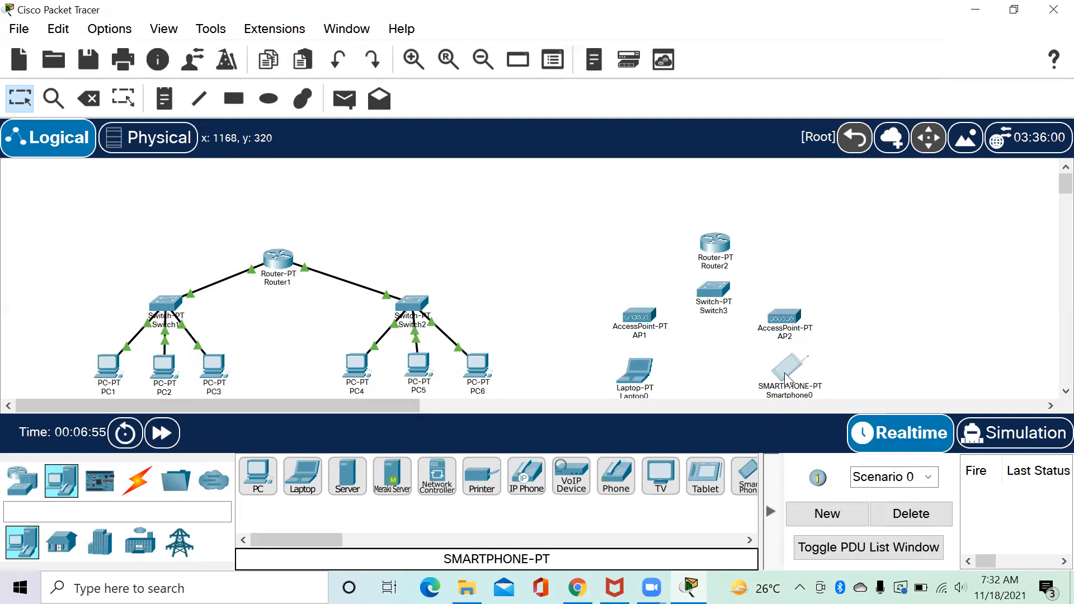
pyautogui.click(729, 370)
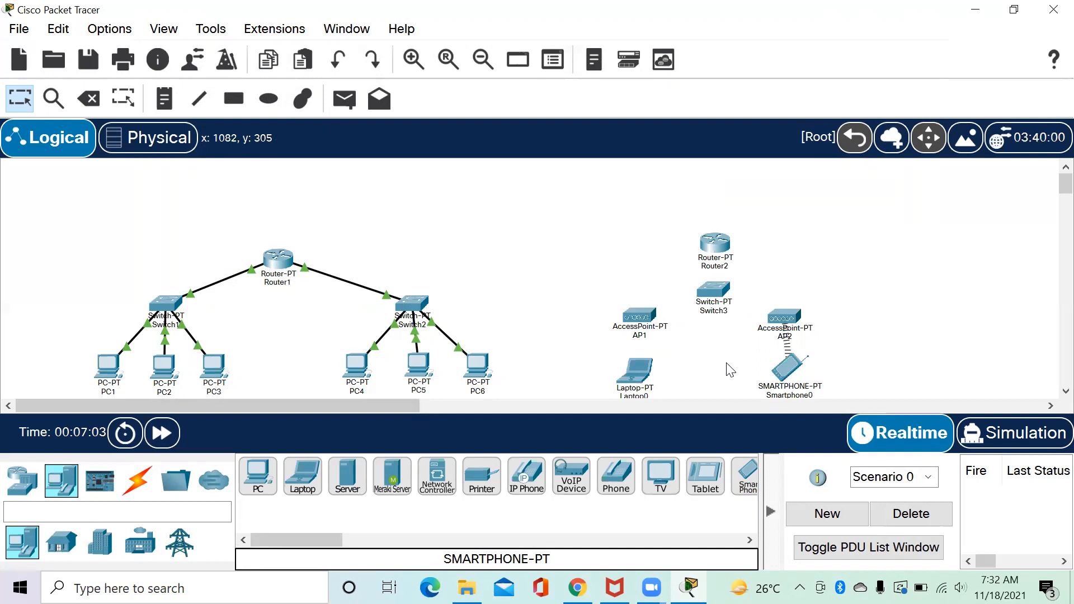
# Set AP1's Port 1 SSID to AP1 and enable WPA2-PSK with a pass phrase.
pyautogui.click(638, 317)
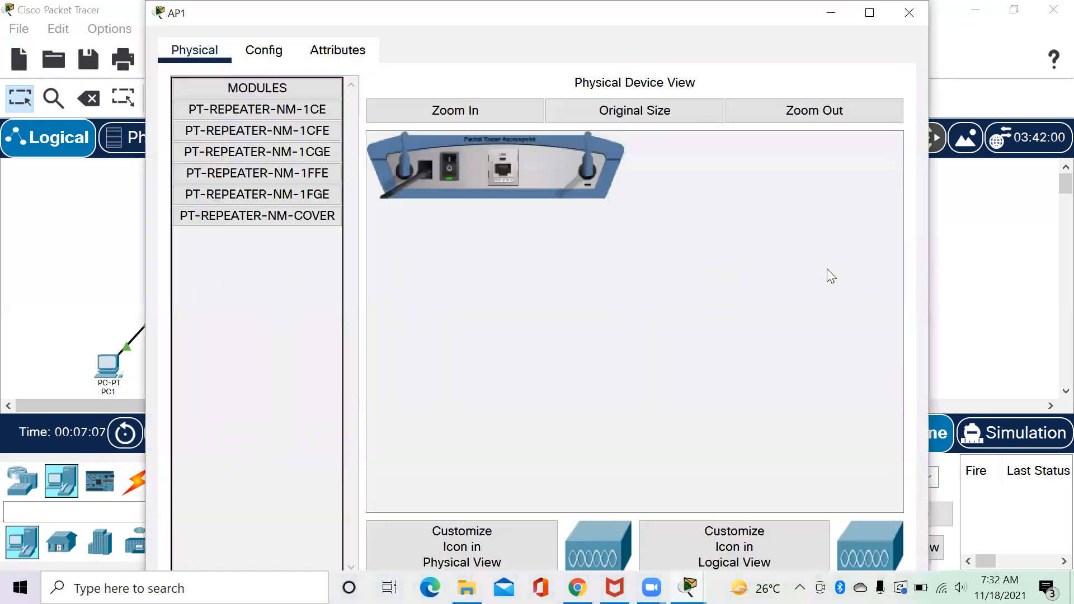
pyautogui.click(267, 52)
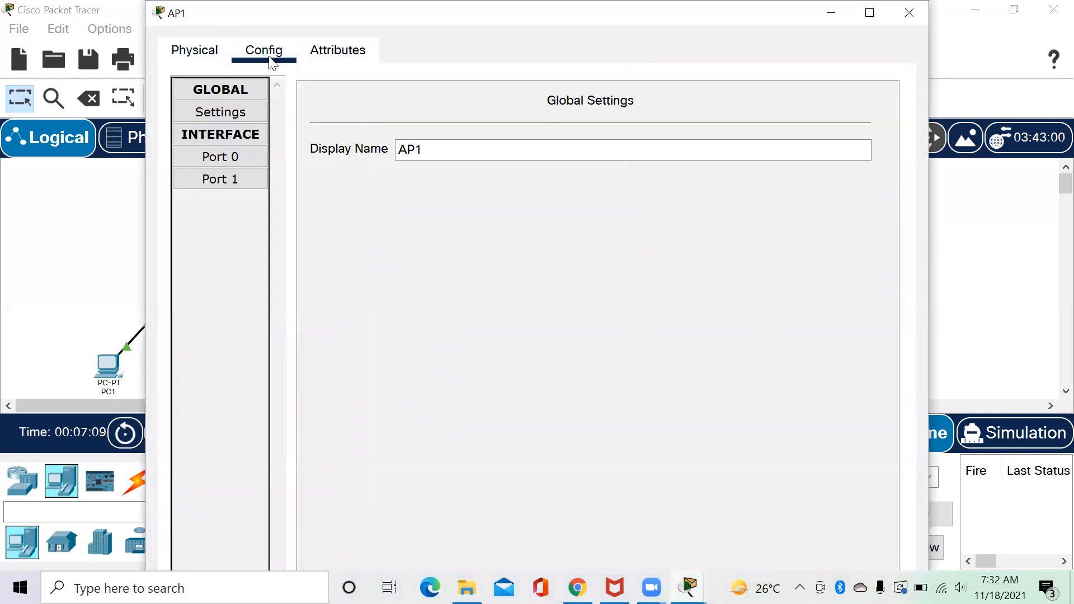
pyautogui.click(236, 179)
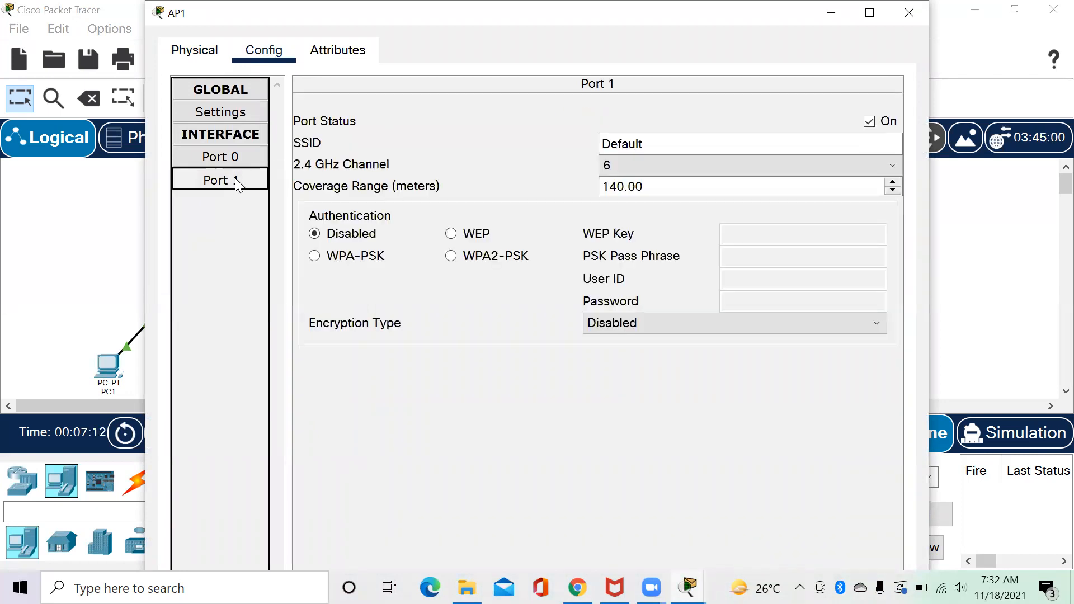
pyautogui.click(678, 144)
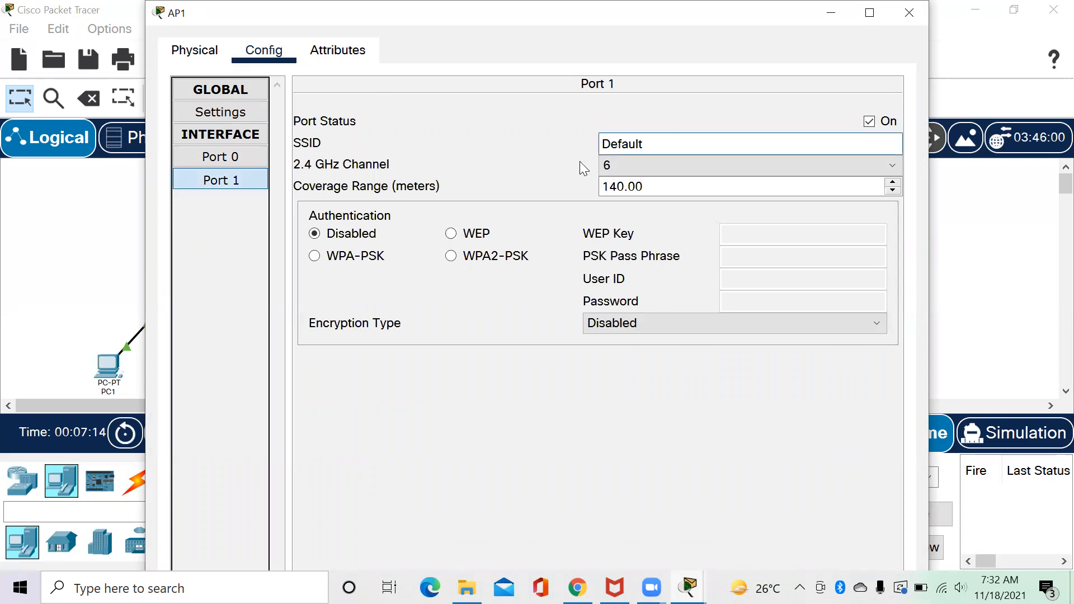
pyautogui.moveTo(644, 144); pyautogui.dragTo(587, 146)
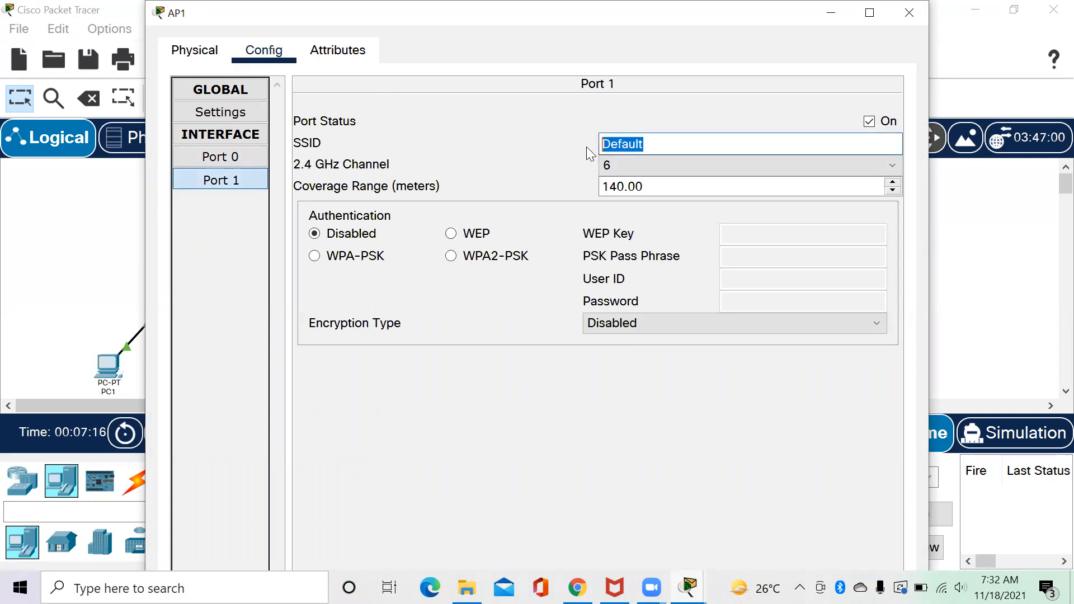
pyautogui.write('AP1')
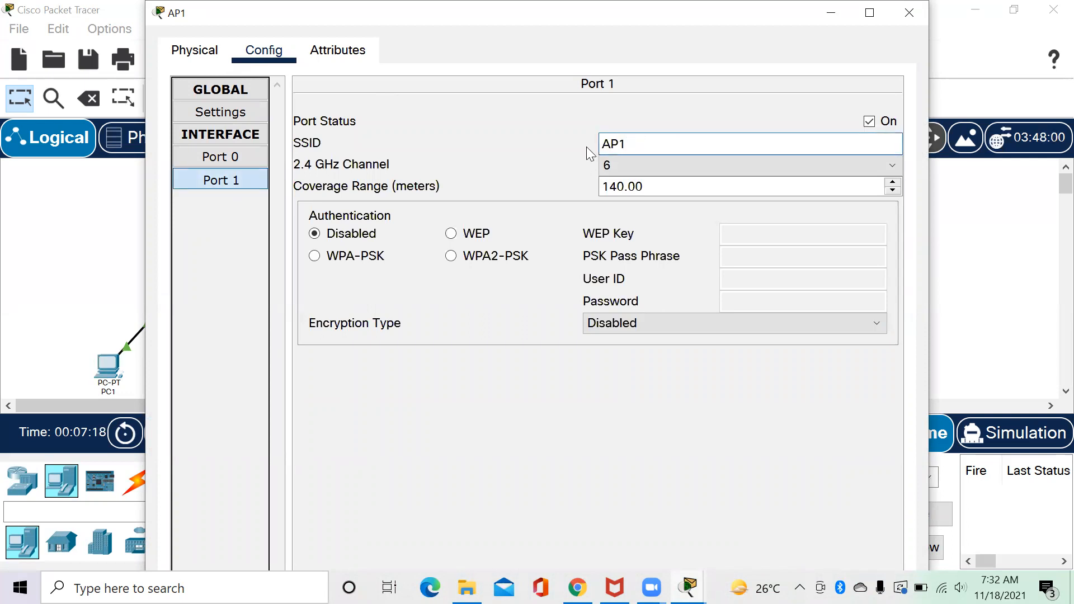
pyautogui.click(450, 256)
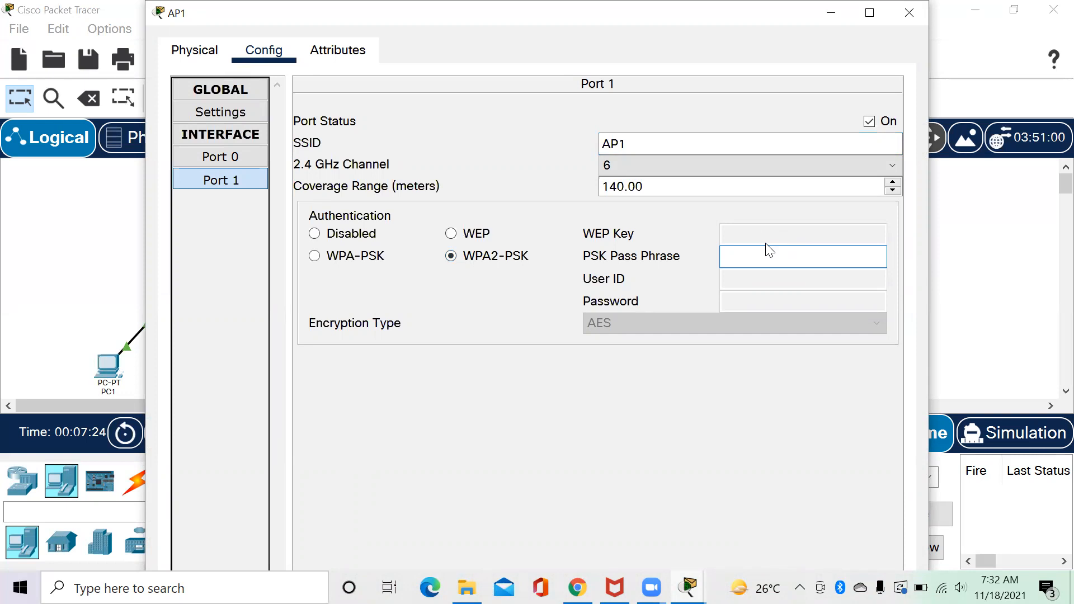
pyautogui.write('12345678')
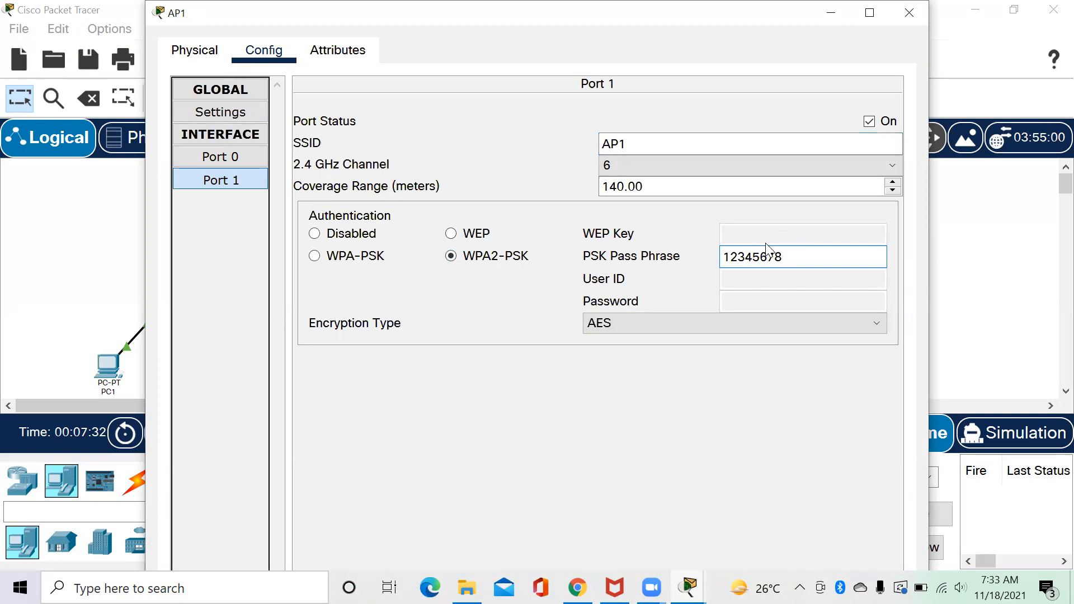
pyautogui.click(916, 12)
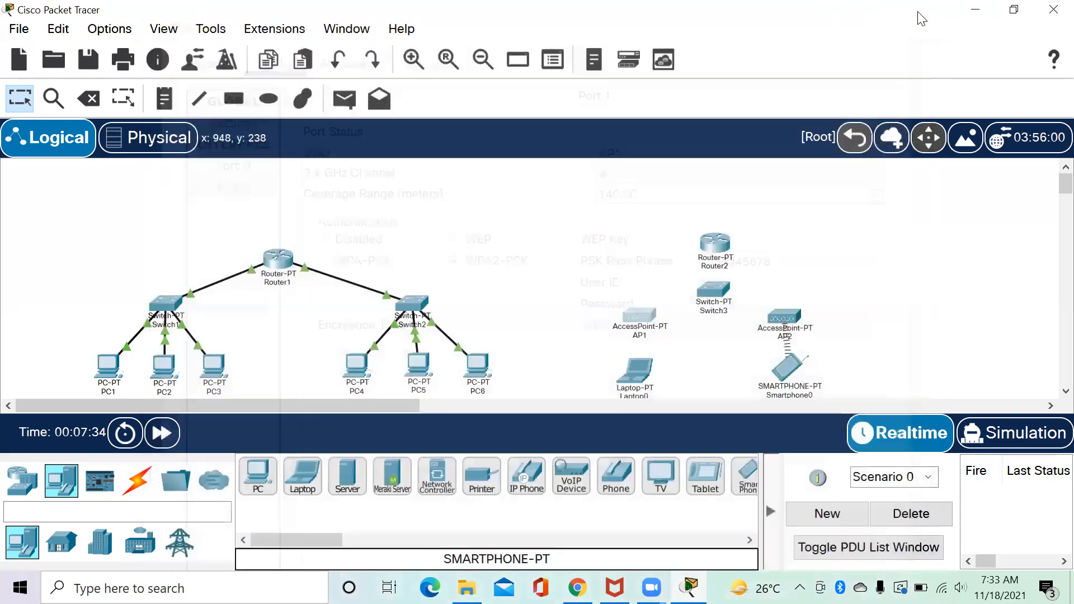
# Replace AP2's Port 1 SSID 'Default' with AP2.
pyautogui.click(792, 318)
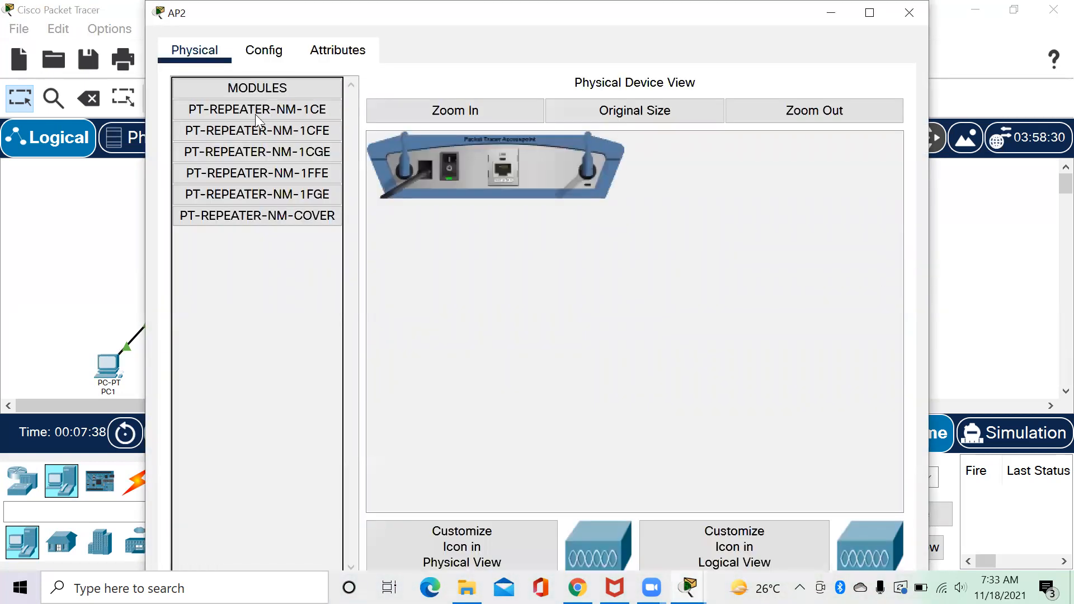
pyautogui.click(263, 51)
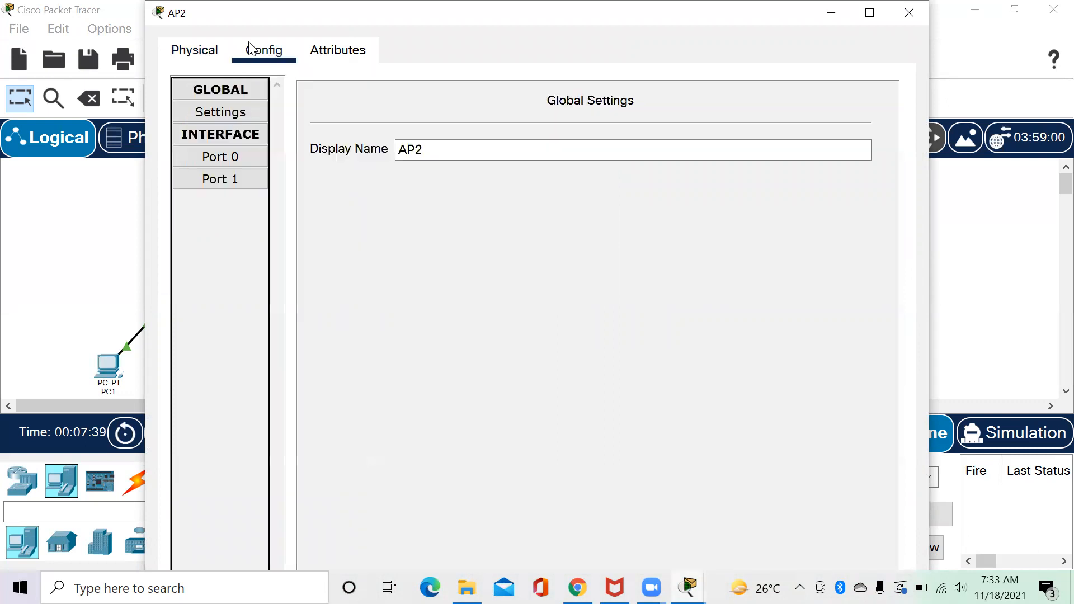
pyautogui.click(247, 175)
pyautogui.moveTo(661, 146); pyautogui.dragTo(597, 146)
pyautogui.write('AP2')
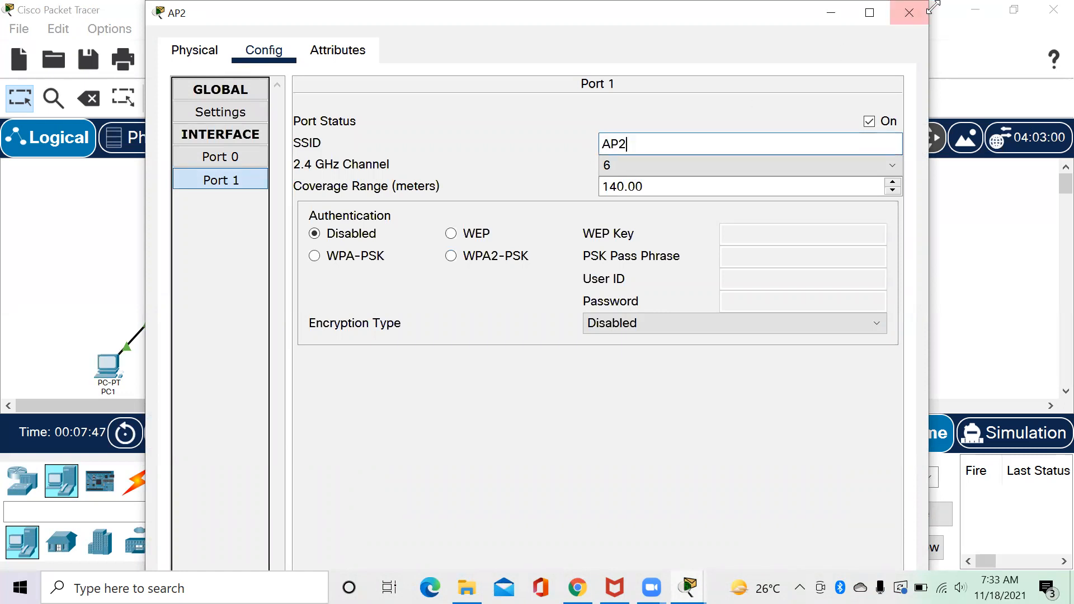
pyautogui.click(923, 8)
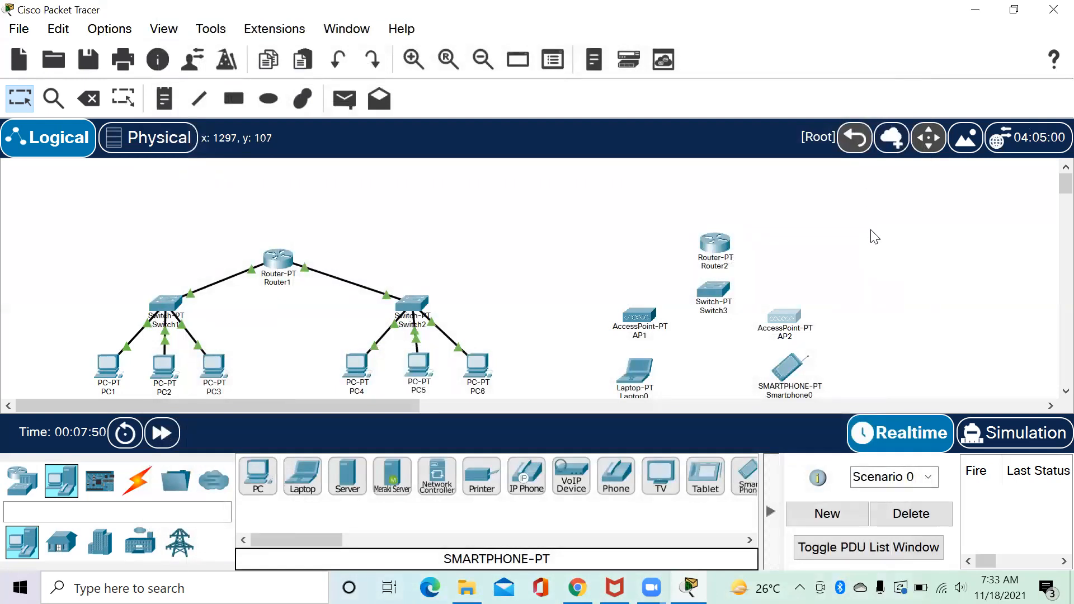
# Install the WPC300N wireless module in Laptop0's slot and power the laptop back on.
pyautogui.click(633, 374)
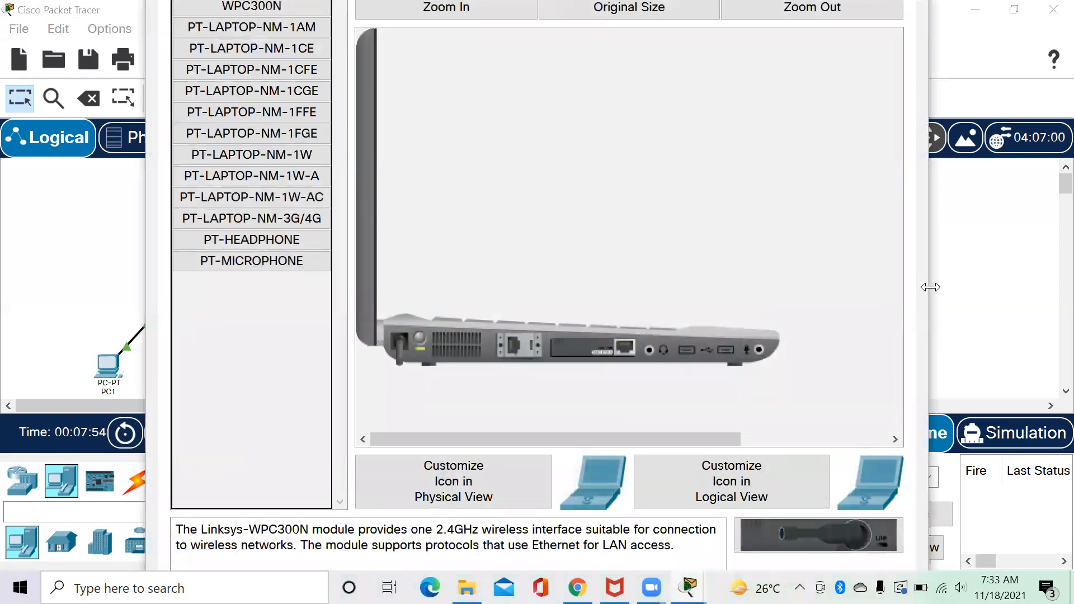
pyautogui.click(930, 287)
pyautogui.click(268, 56)
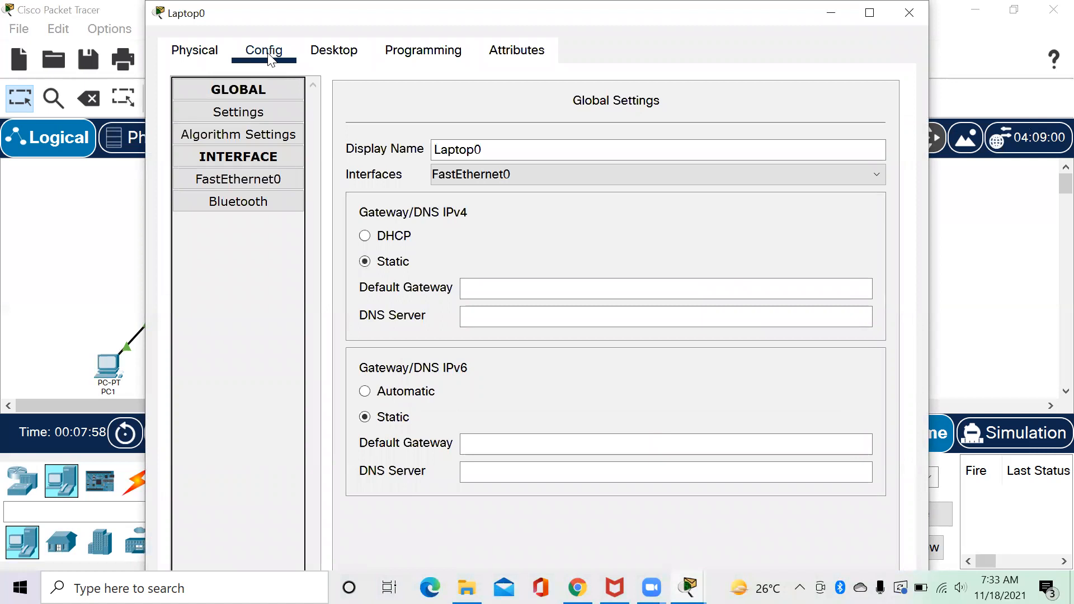
pyautogui.click(217, 53)
pyautogui.click(248, 52)
pyautogui.click(215, 54)
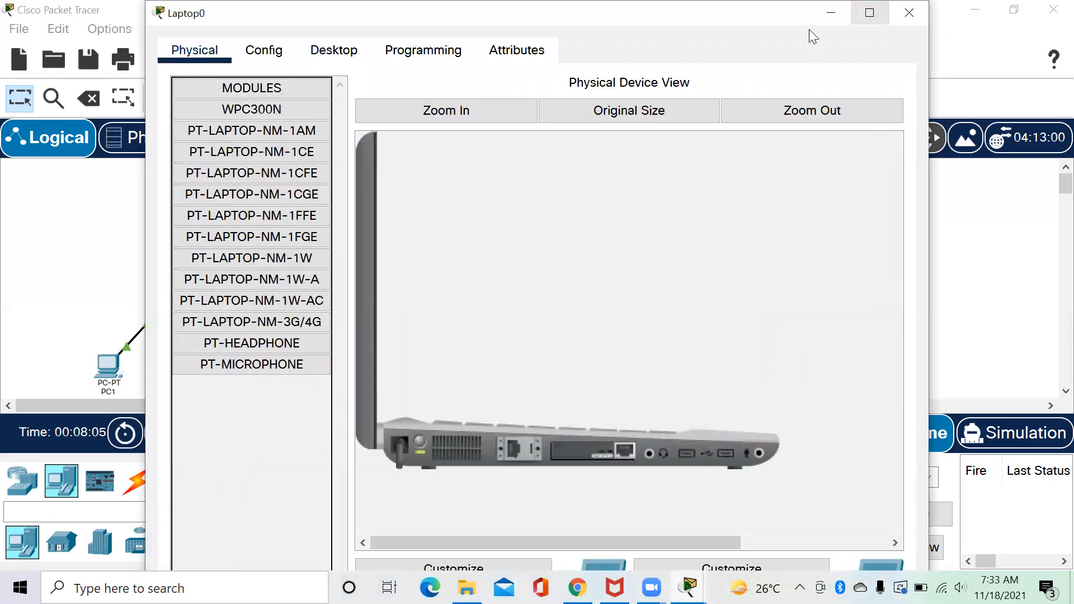
pyautogui.click(869, 12)
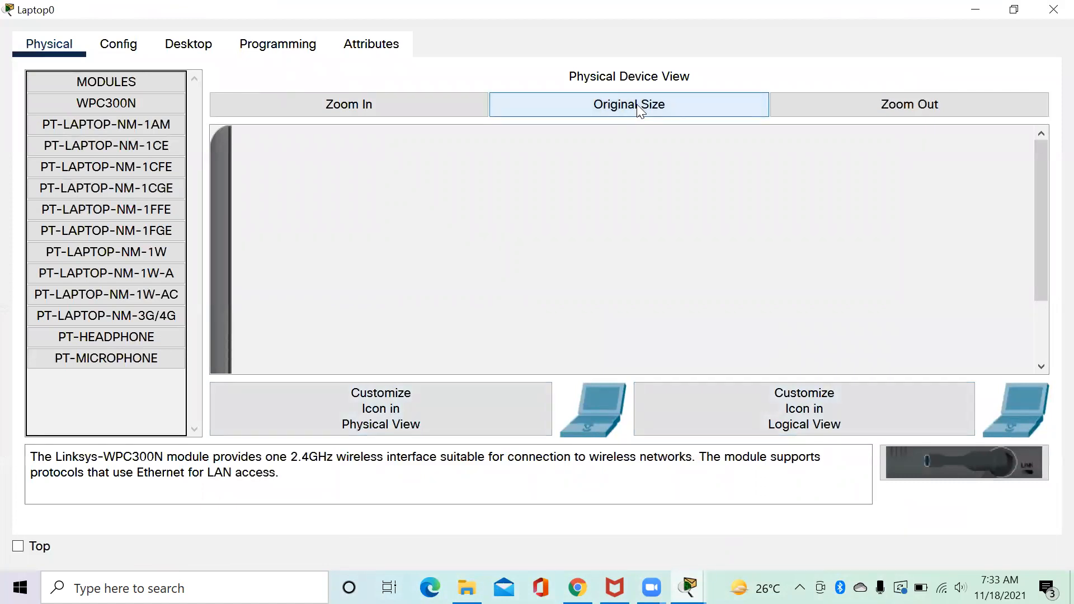
pyautogui.moveTo(1045, 215); pyautogui.dragTo(1039, 343)
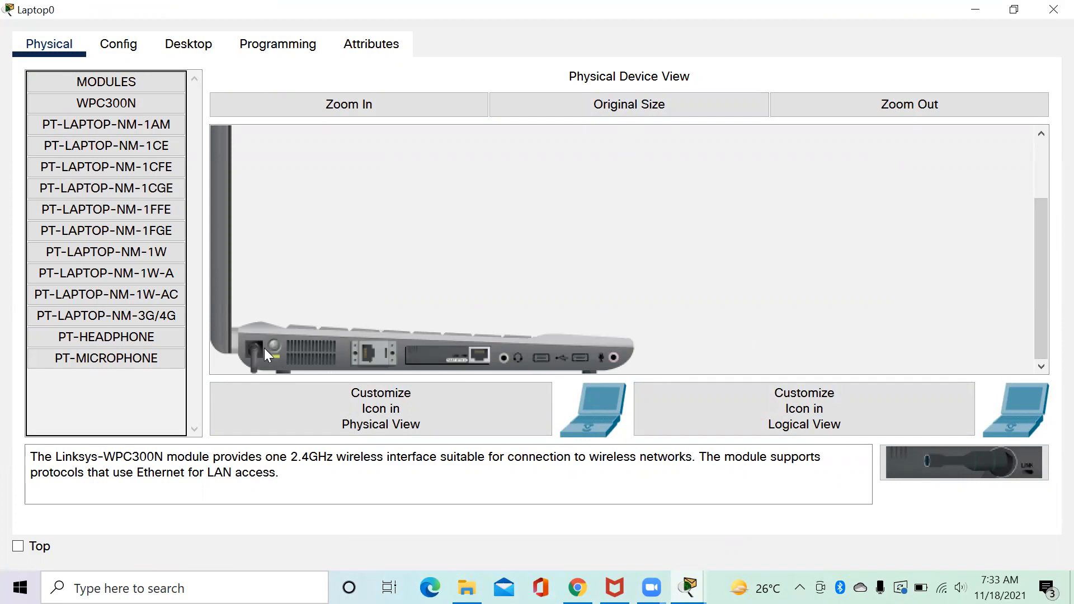
pyautogui.moveTo(476, 351); pyautogui.dragTo(128, 401)
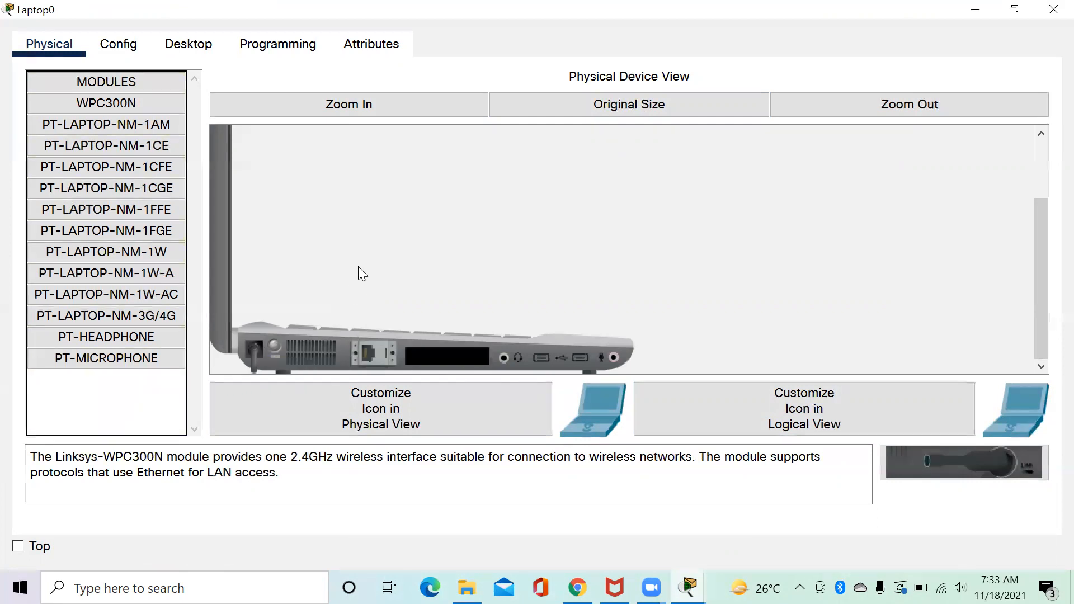
pyautogui.moveTo(949, 472); pyautogui.dragTo(450, 356)
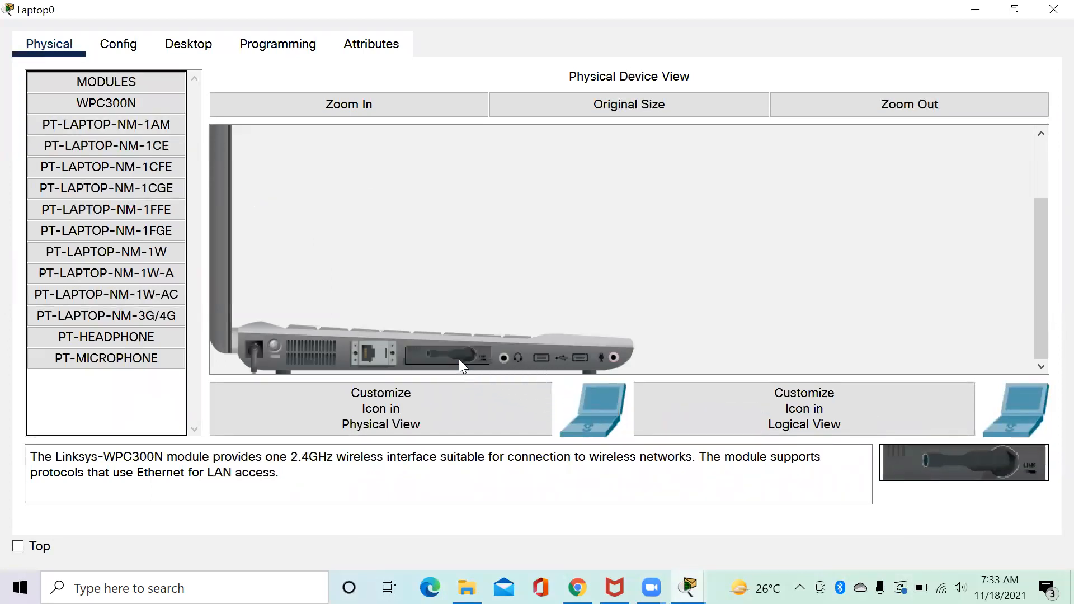
pyautogui.click(273, 343)
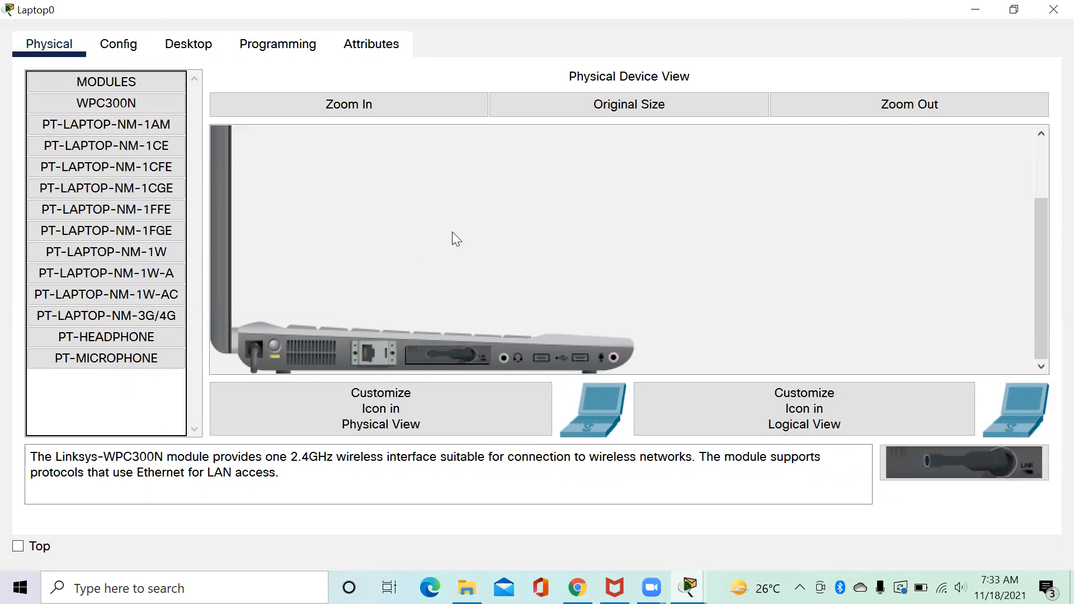
pyautogui.click(106, 43)
# Set Laptop0's Wireless0 SSID to AP1 with WPA2-PSK and the matching pass phrase.
pyautogui.click(137, 173)
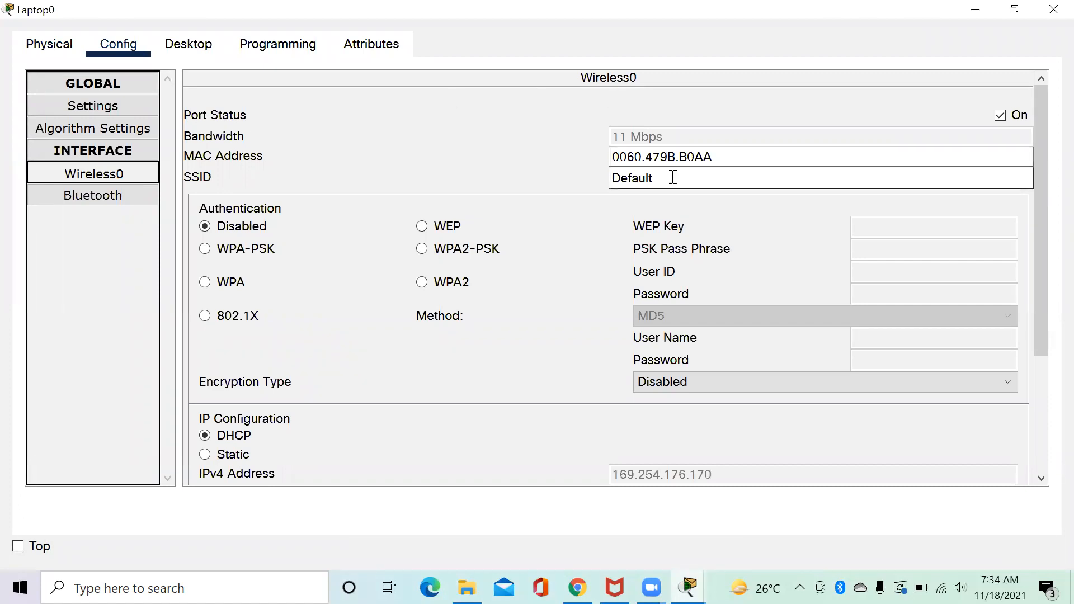
pyautogui.moveTo(670, 178); pyautogui.dragTo(603, 183)
pyautogui.write('AP1')
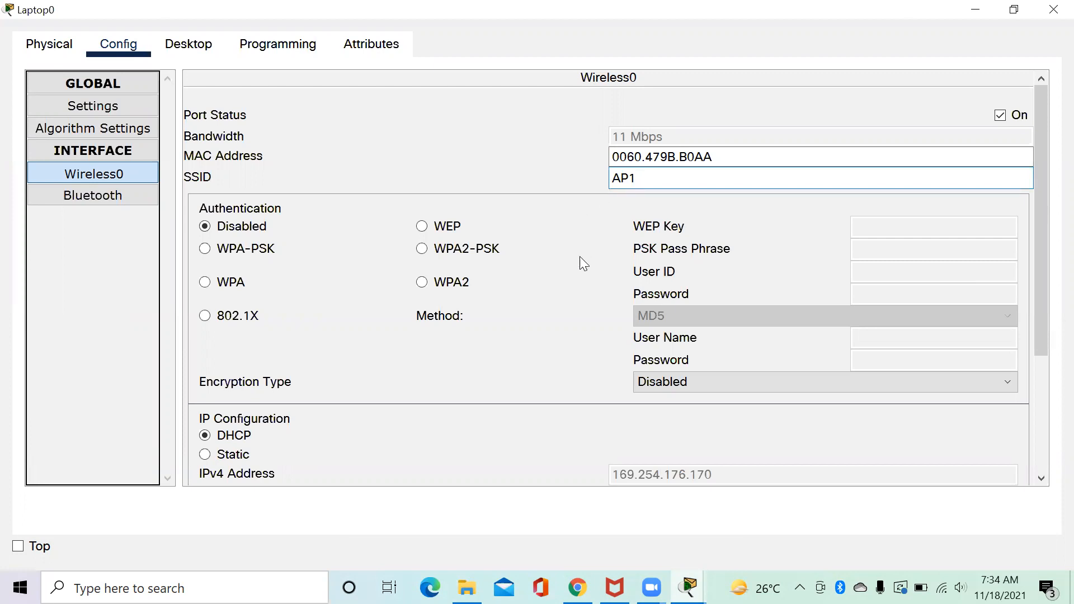
pyautogui.click(422, 249)
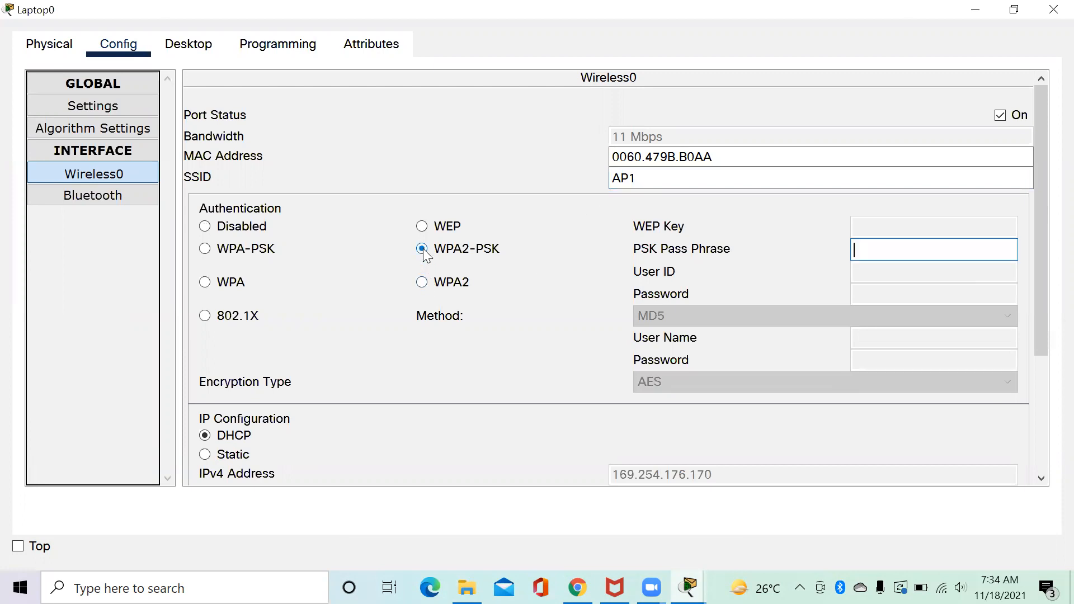
pyautogui.write('12345678')
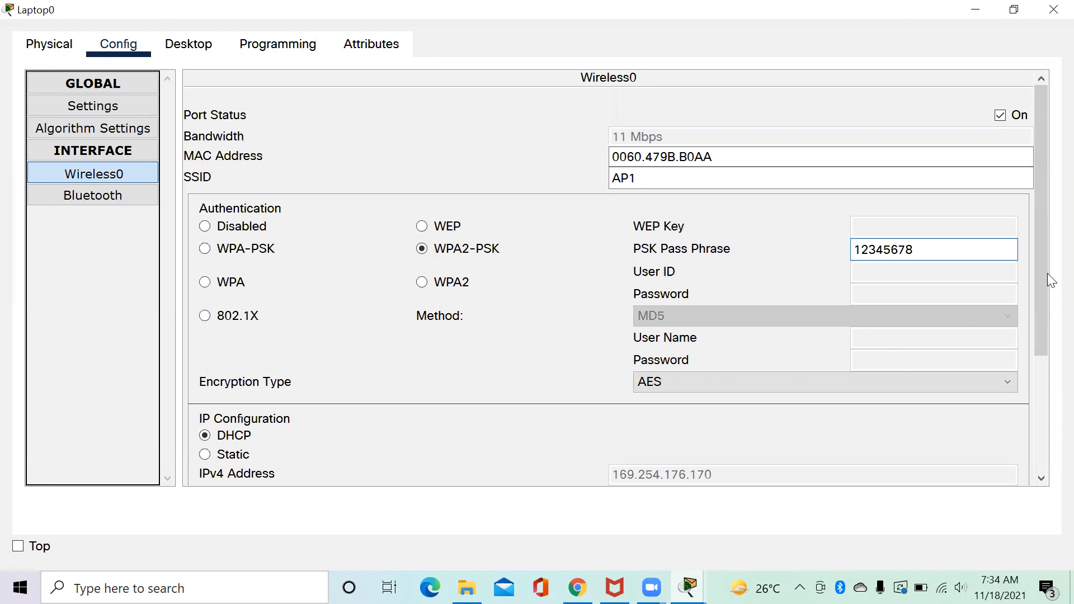
pyautogui.moveTo(1040, 271); pyautogui.dragTo(1046, 409)
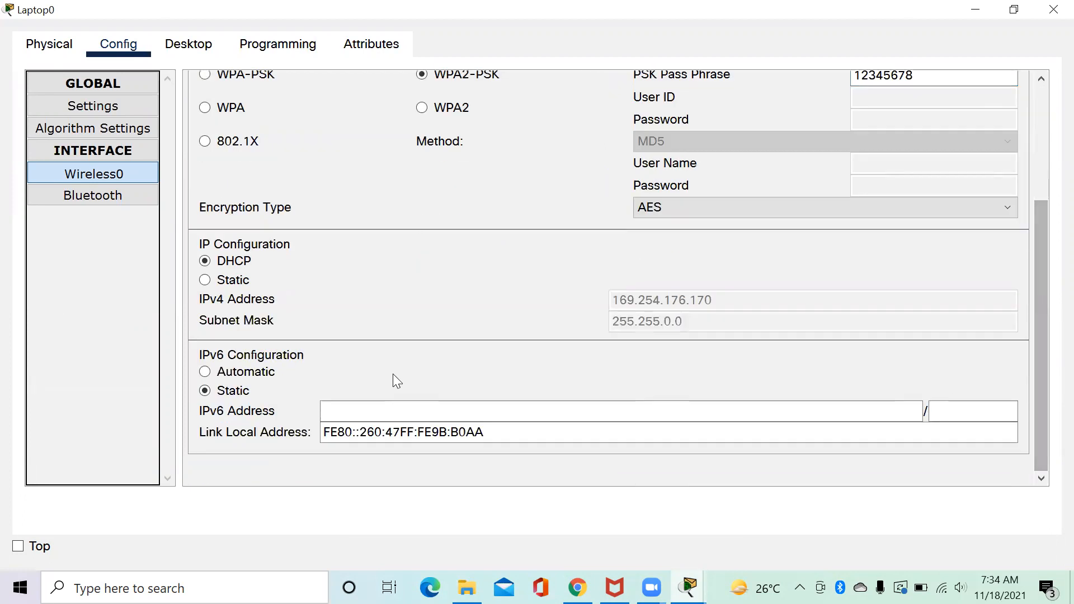
# Give Wireless0 the static IP 192.168.1.129 with mask 255.255.255.128.
pyautogui.click(205, 280)
pyautogui.click(636, 303)
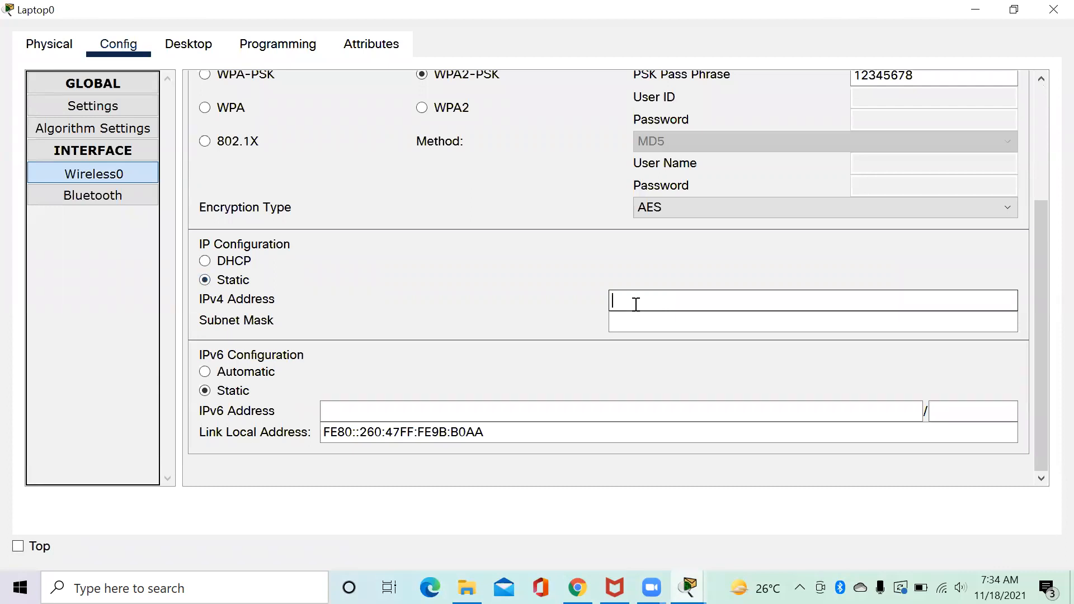
pyautogui.write('192.168')
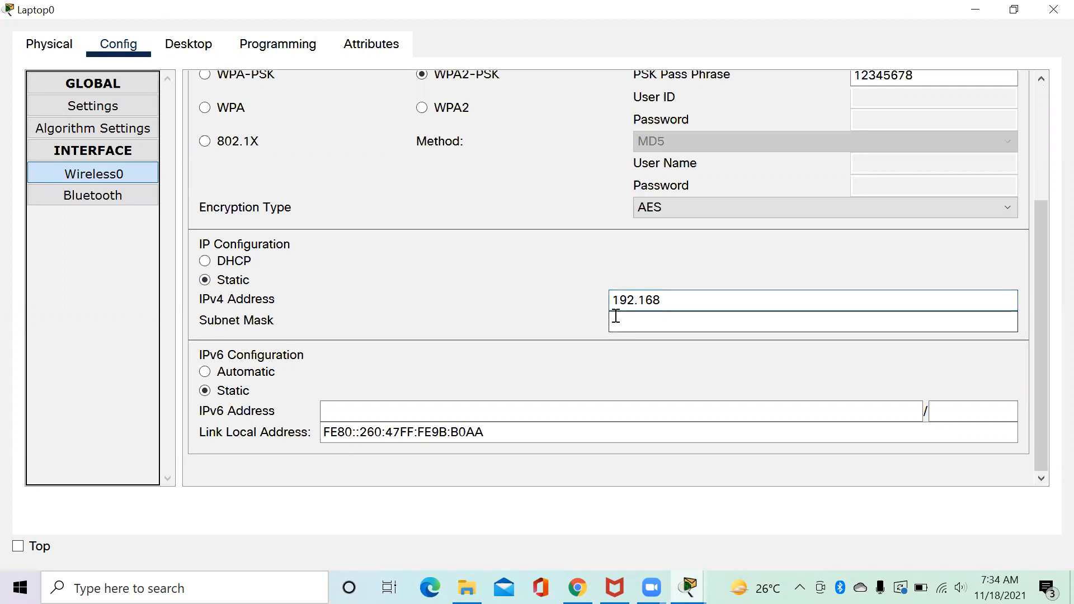
pyautogui.write('.1.129')
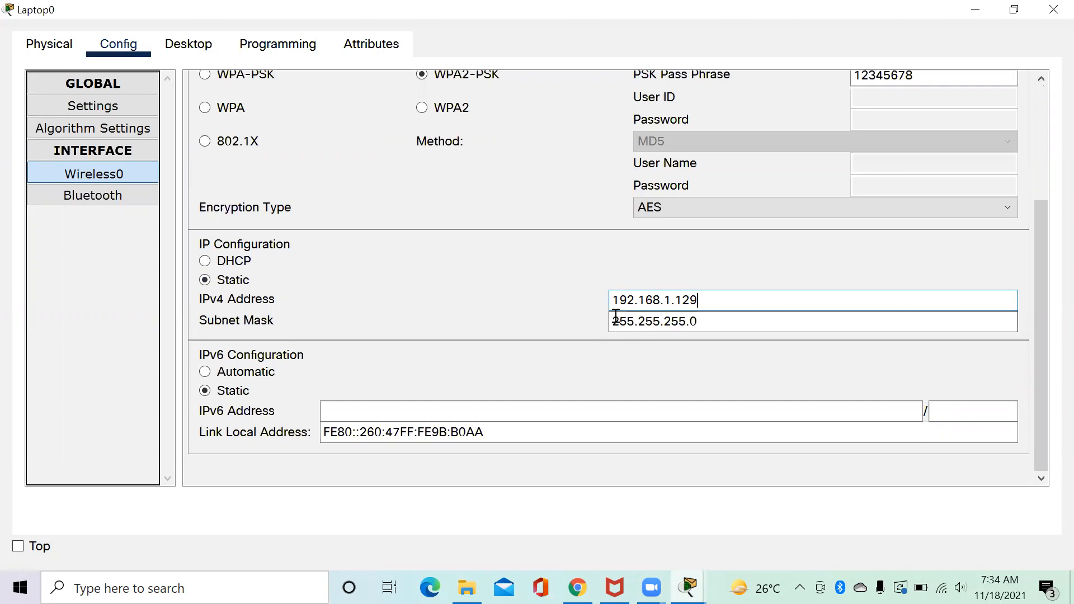
pyautogui.click(765, 324)
pyautogui.press('BackSpace')
pyautogui.write('128')
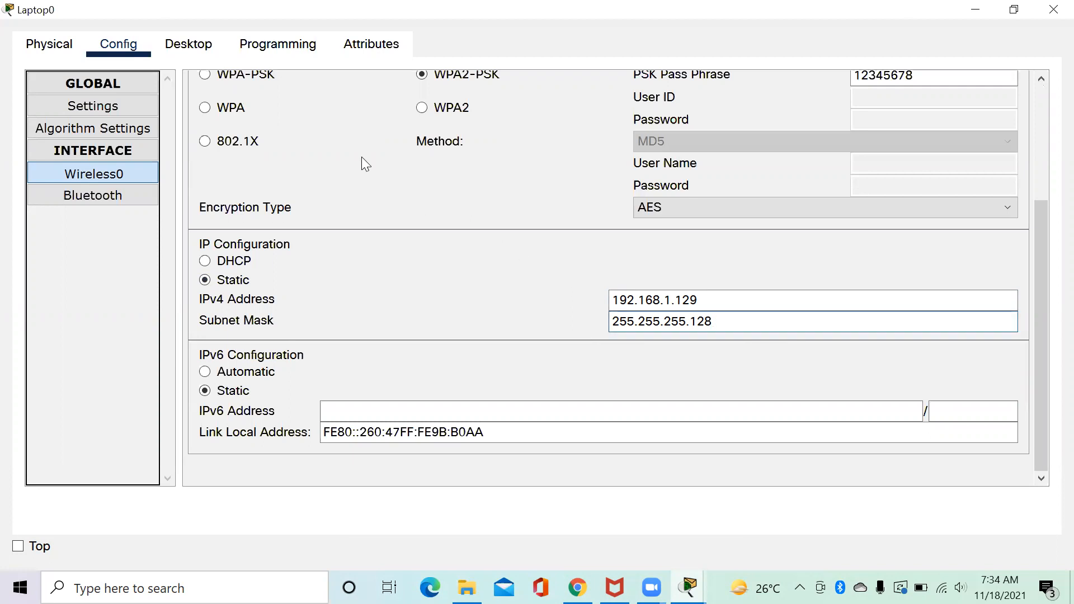
pyautogui.click(190, 44)
# In Laptop0's IP Configuration, enter gateway 192.168.1.254 and DNS 33.33.33.1, then close the window.
pyautogui.click(115, 157)
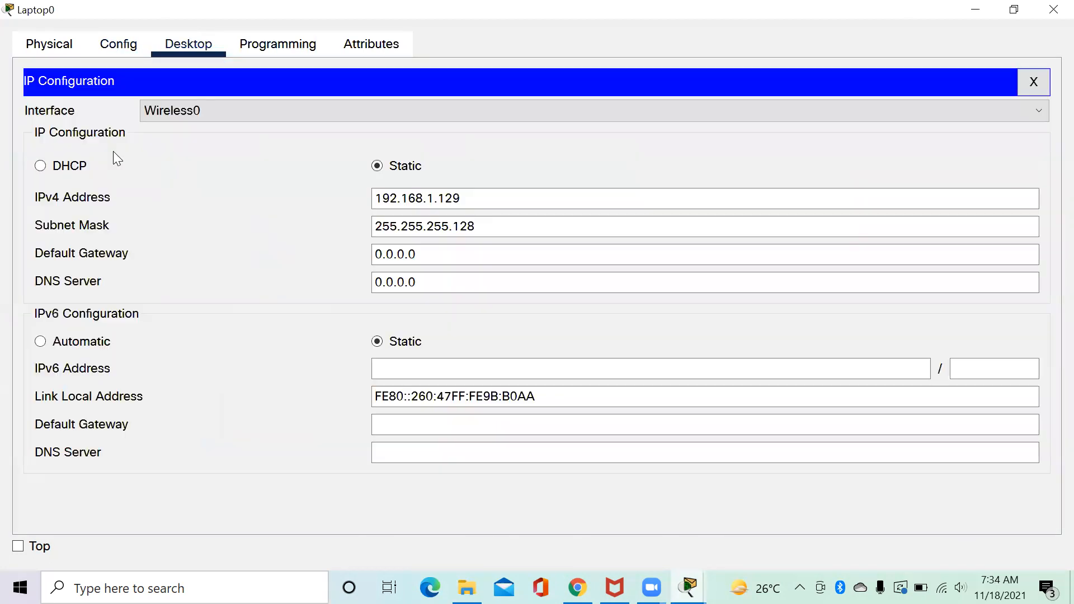
pyautogui.moveTo(438, 254); pyautogui.dragTo(345, 264)
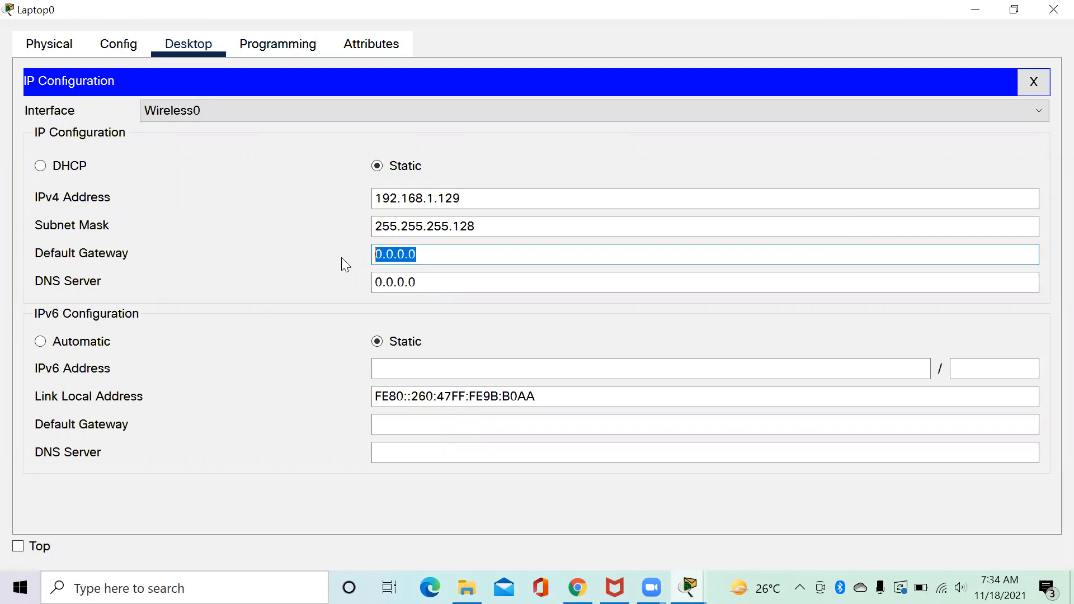
pyautogui.write('192.168.1.254')
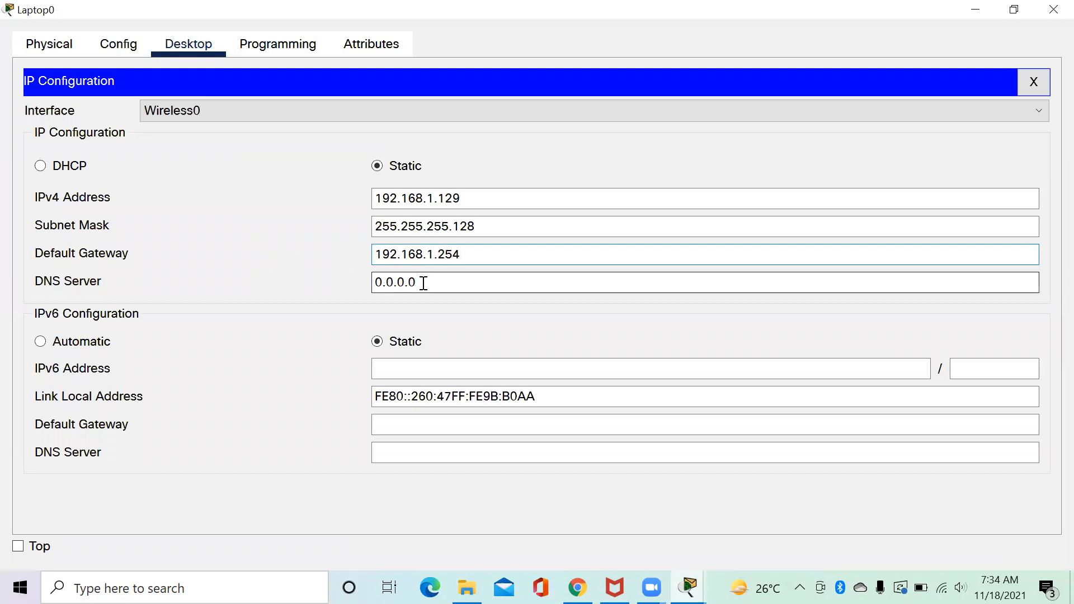
pyautogui.moveTo(422, 282); pyautogui.dragTo(359, 282)
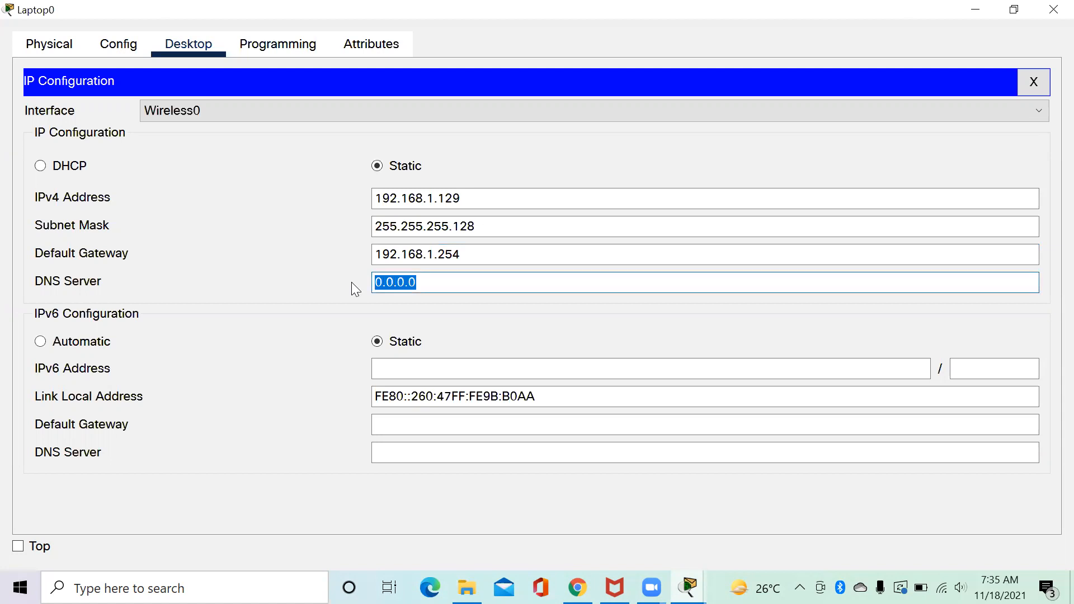
pyautogui.write('22.22')
pyautogui.press('BackSpace')
pyautogui.press('BackSpace')
pyautogui.press('BackSpace')
pyautogui.press('BackSpace')
pyautogui.write('33.33.33.1')
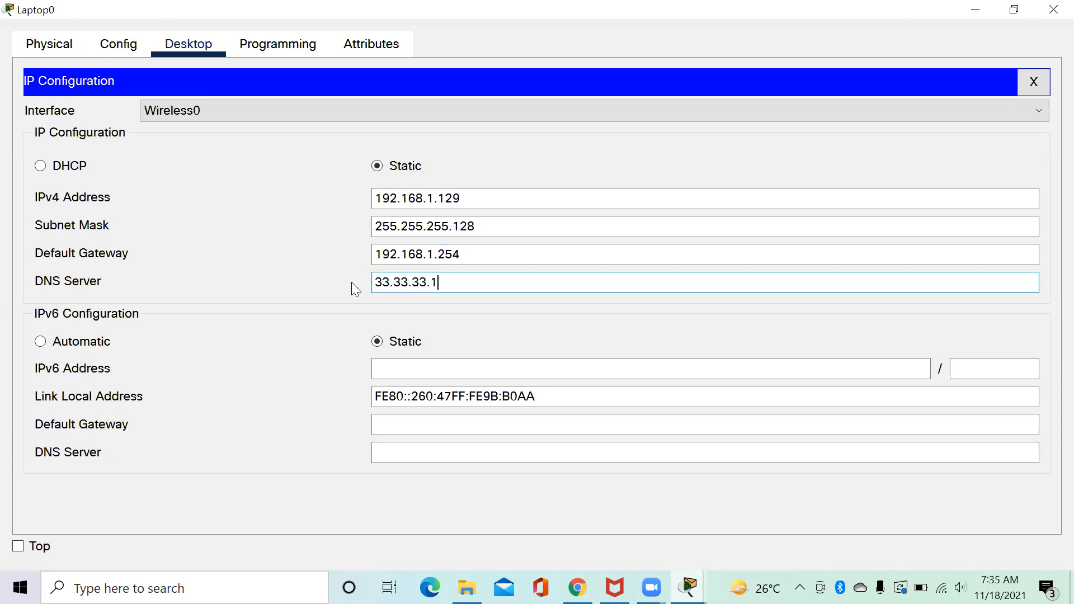
pyautogui.click(1050, 15)
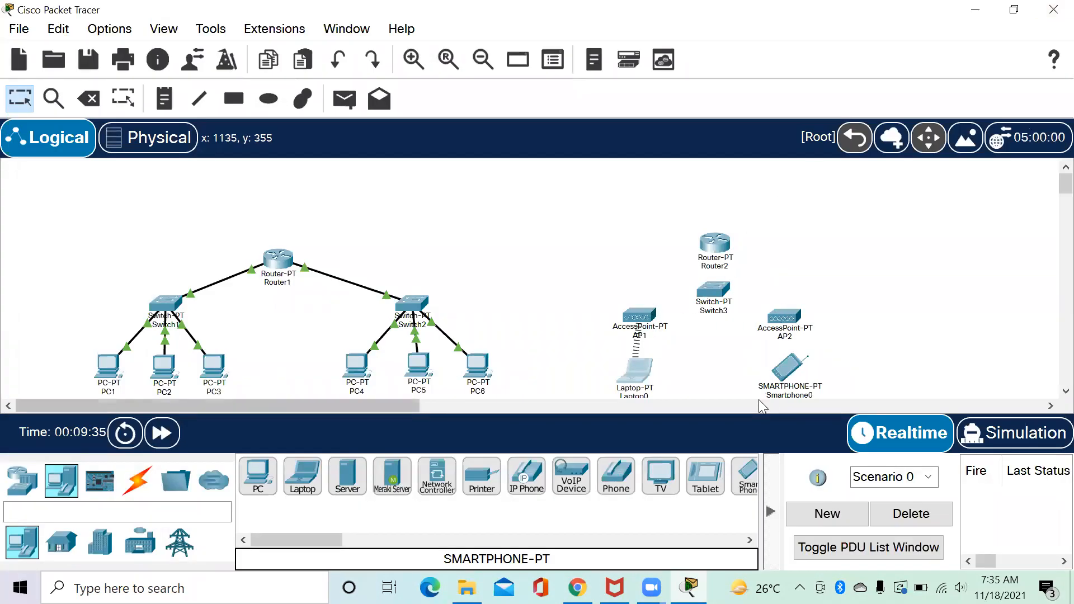
# Change Smartphone0's Wireless0 SSID to AP2.
pyautogui.click(798, 370)
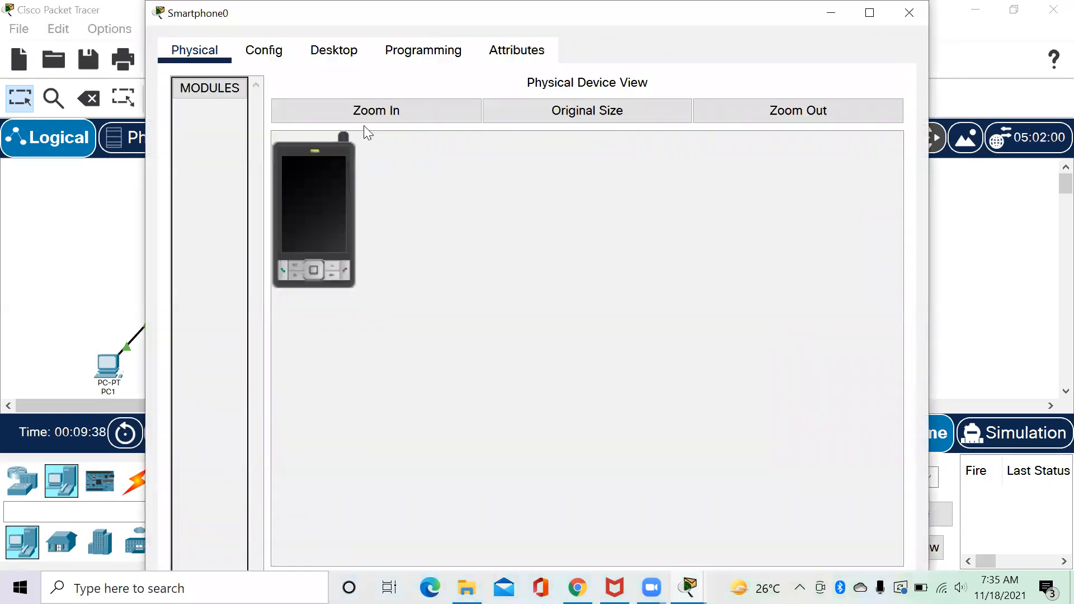
pyautogui.click(263, 50)
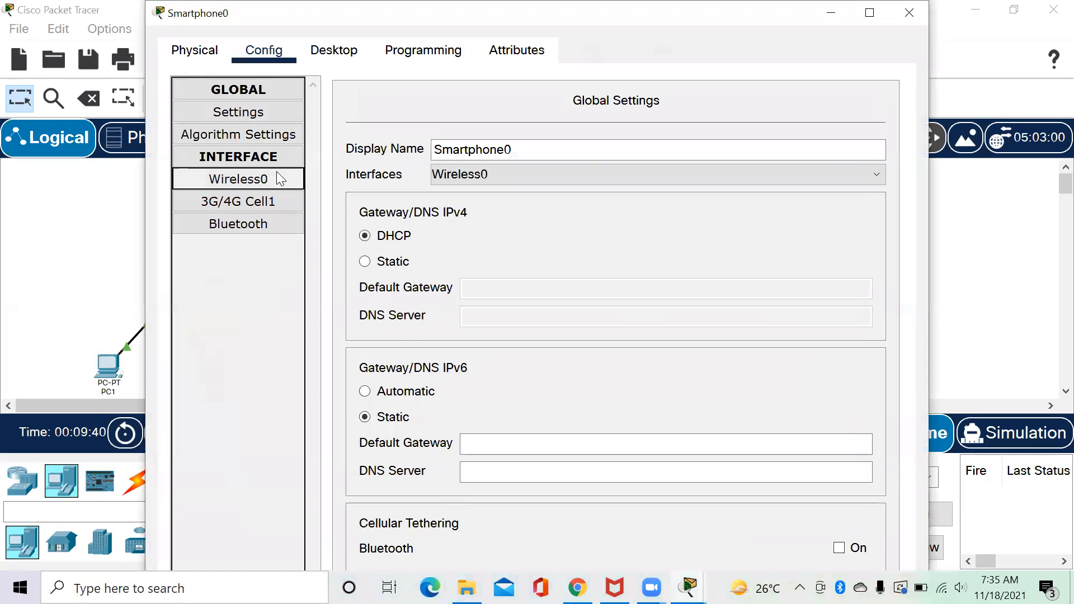
pyautogui.click(280, 178)
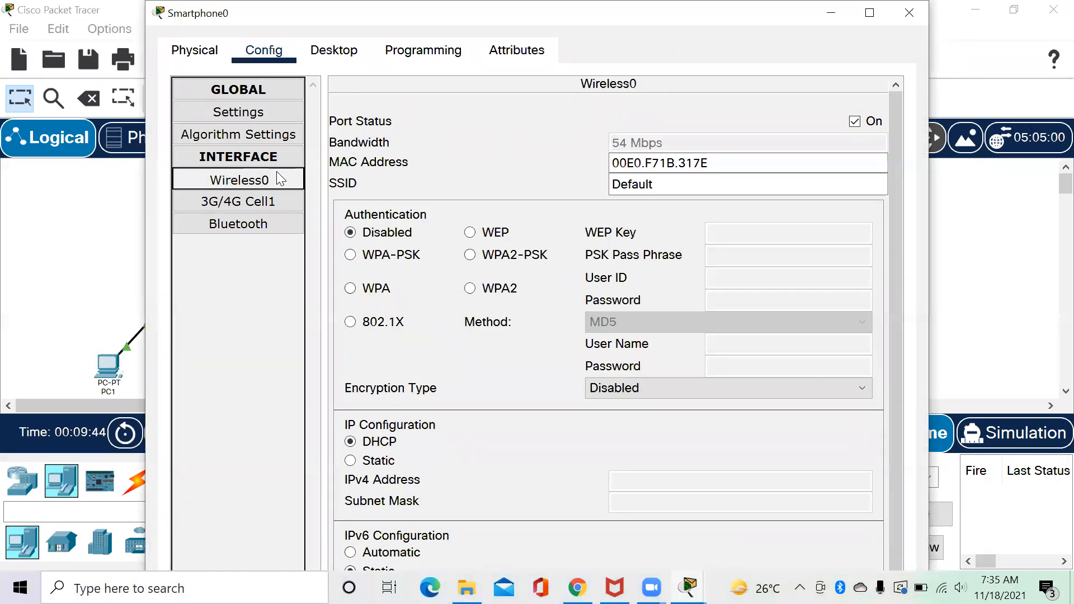
pyautogui.moveTo(664, 184); pyautogui.dragTo(583, 192)
pyautogui.write('AP2')
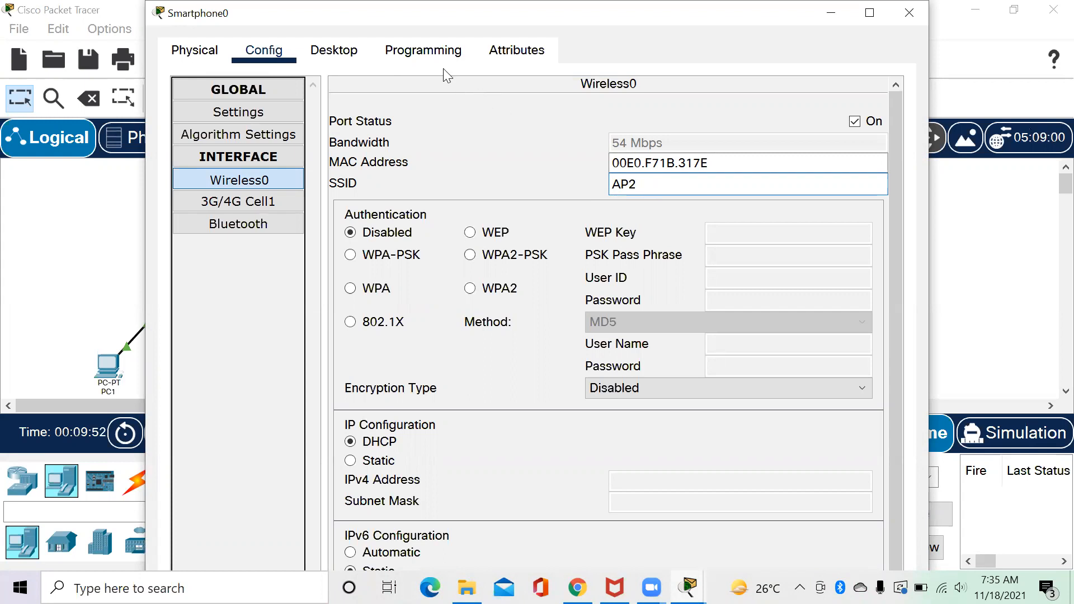
pyautogui.click(340, 55)
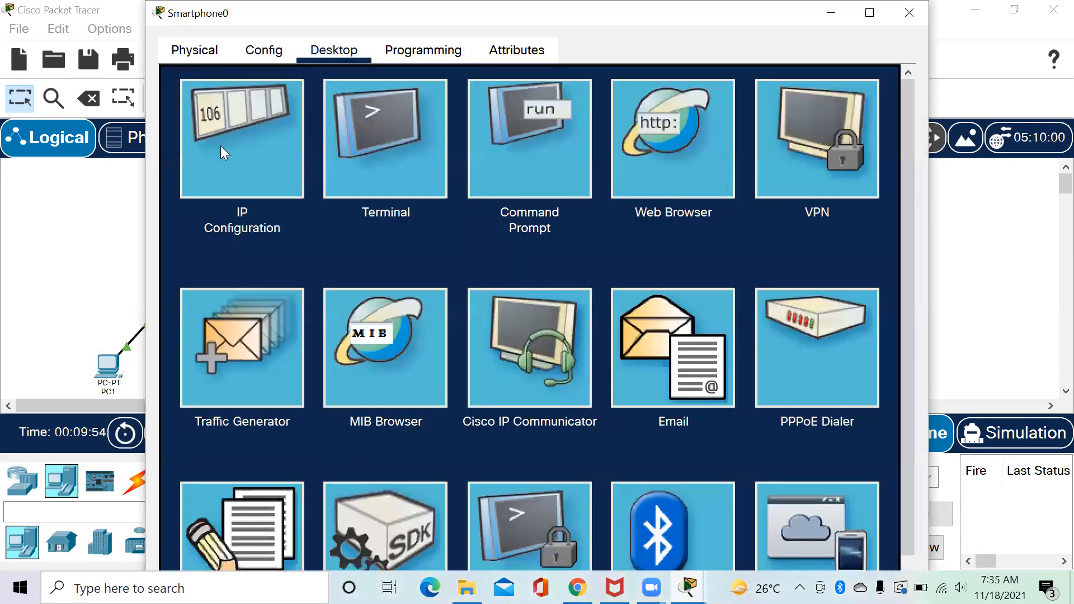
# Give Smartphone0 static IP 192.168.1.130 with subnet mask 255.255.255.128.
pyautogui.click(220, 145)
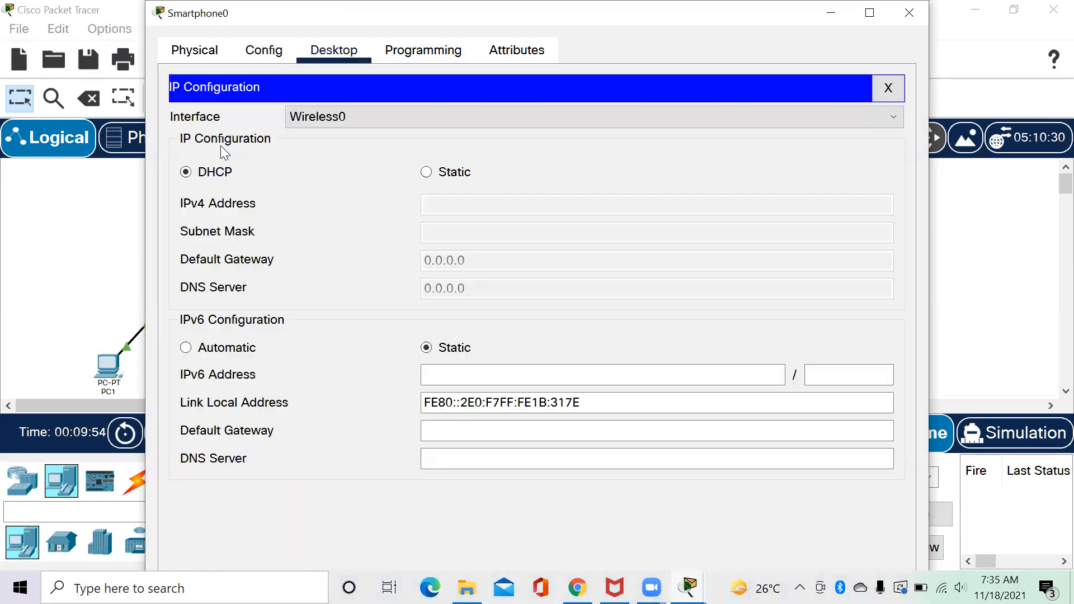
pyautogui.click(426, 172)
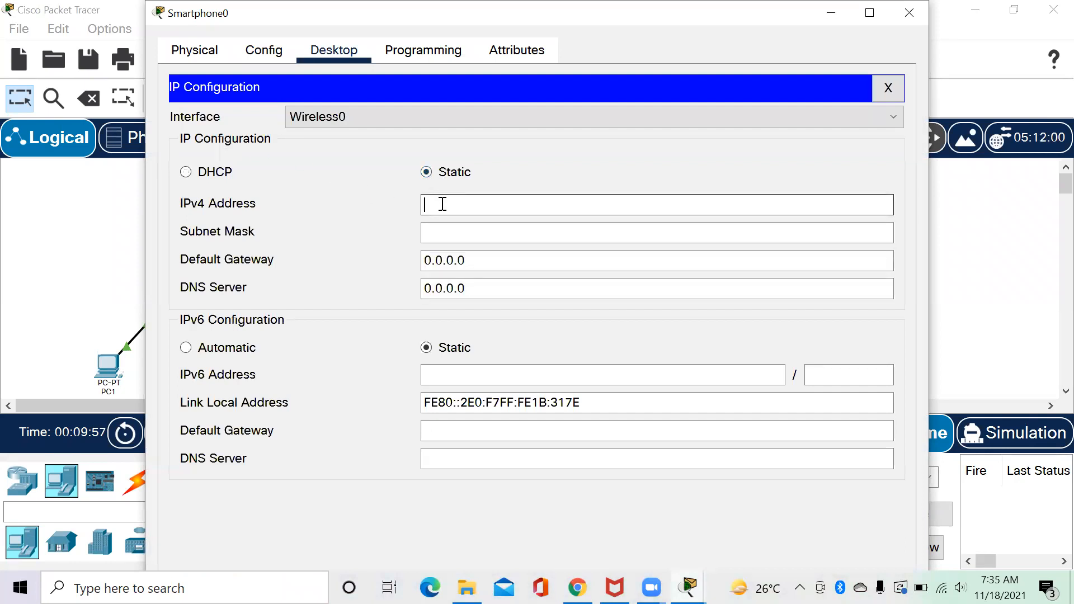
pyautogui.write('192.168.1.130')
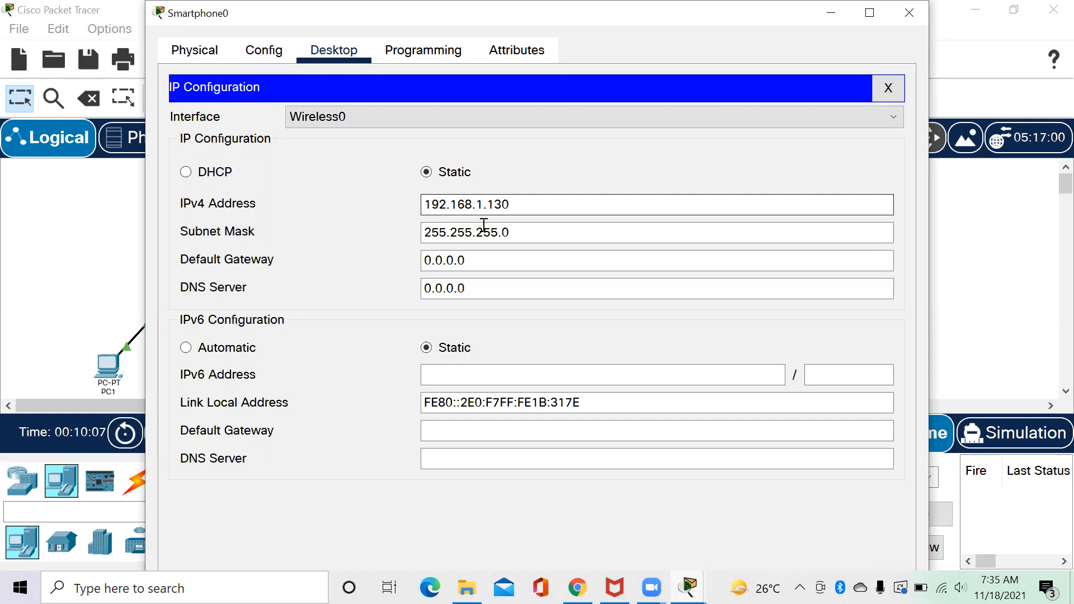
pyautogui.click(537, 230)
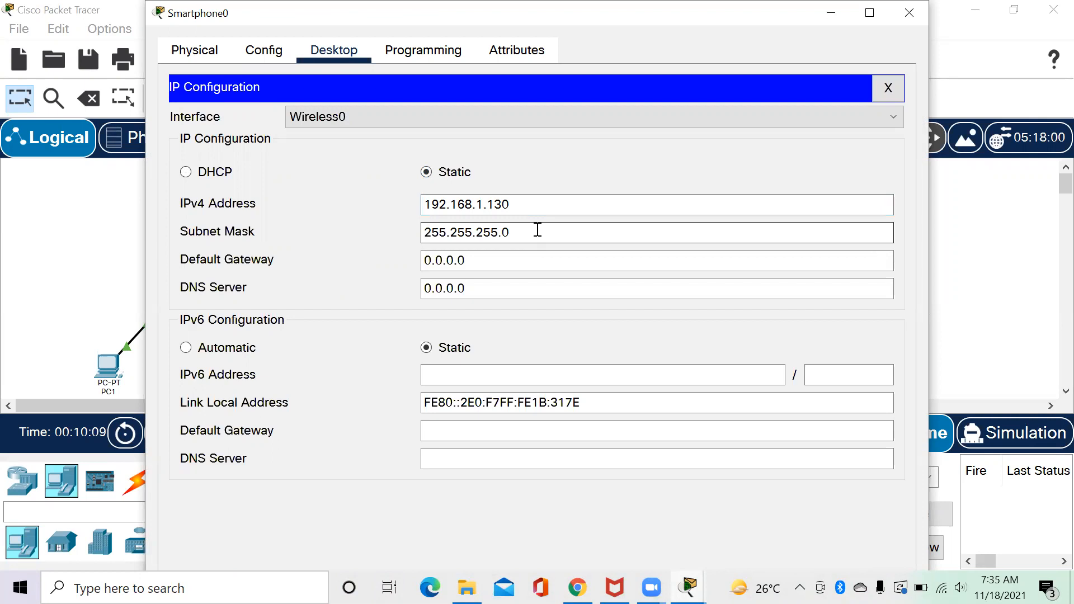
pyautogui.press('BackSpace')
pyautogui.write('128')
# Set Smartphone0's gateway to 192.168.1.254 and DNS to 33.33.33.1, then close its window.
pyautogui.click(473, 261)
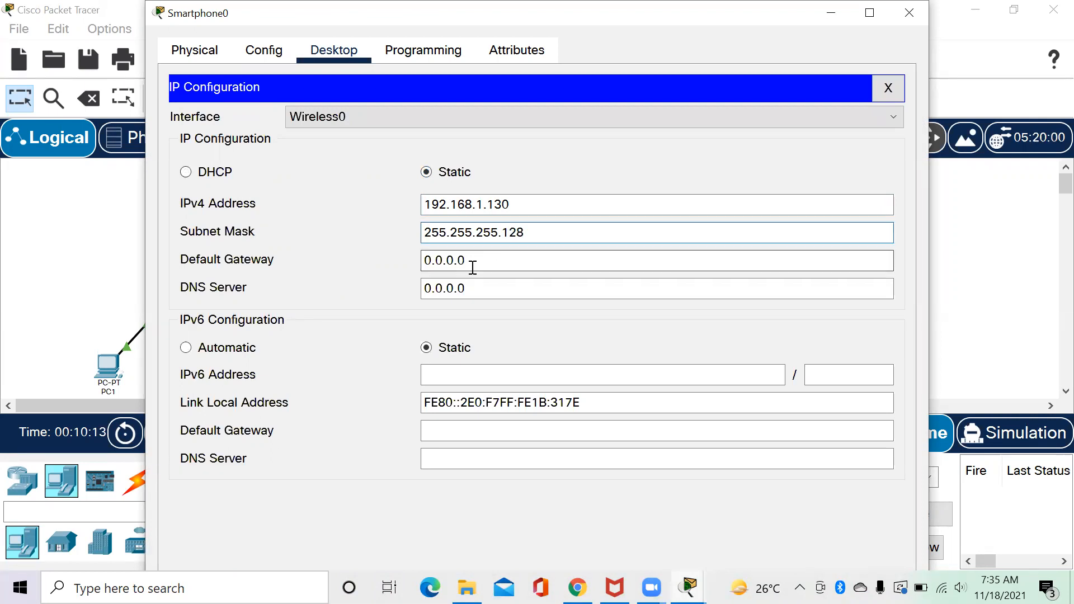
pyautogui.moveTo(473, 262); pyautogui.dragTo(412, 260)
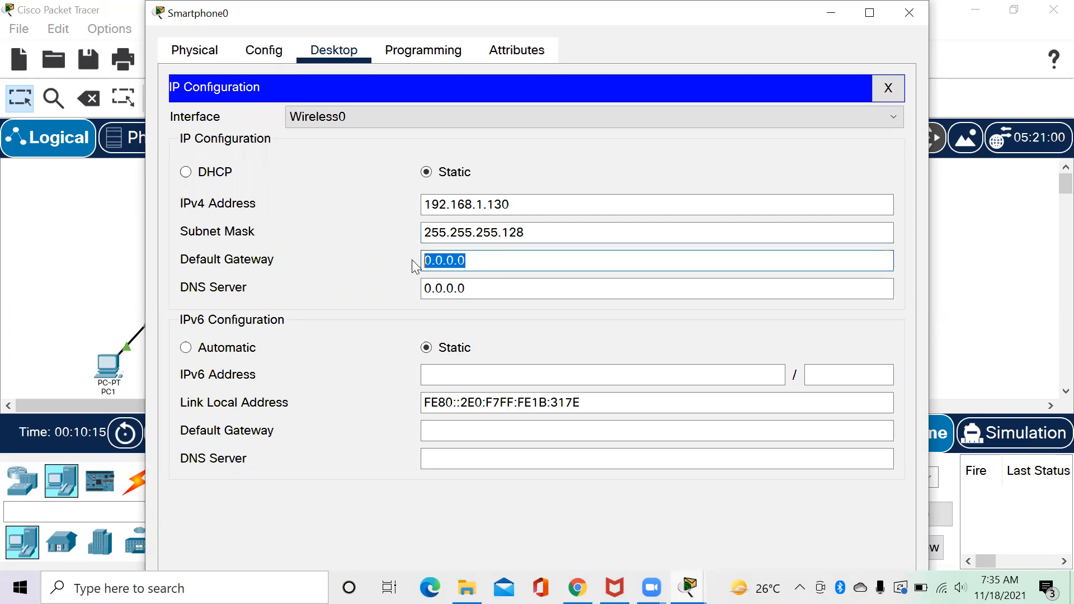
pyautogui.write('192.168.1.254')
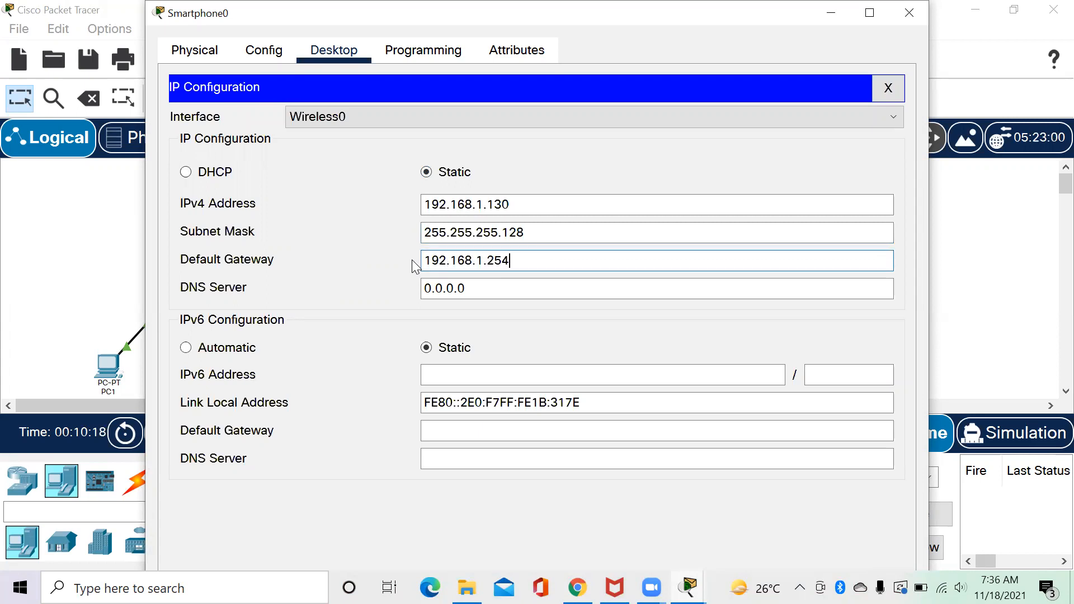
pyautogui.click(479, 290)
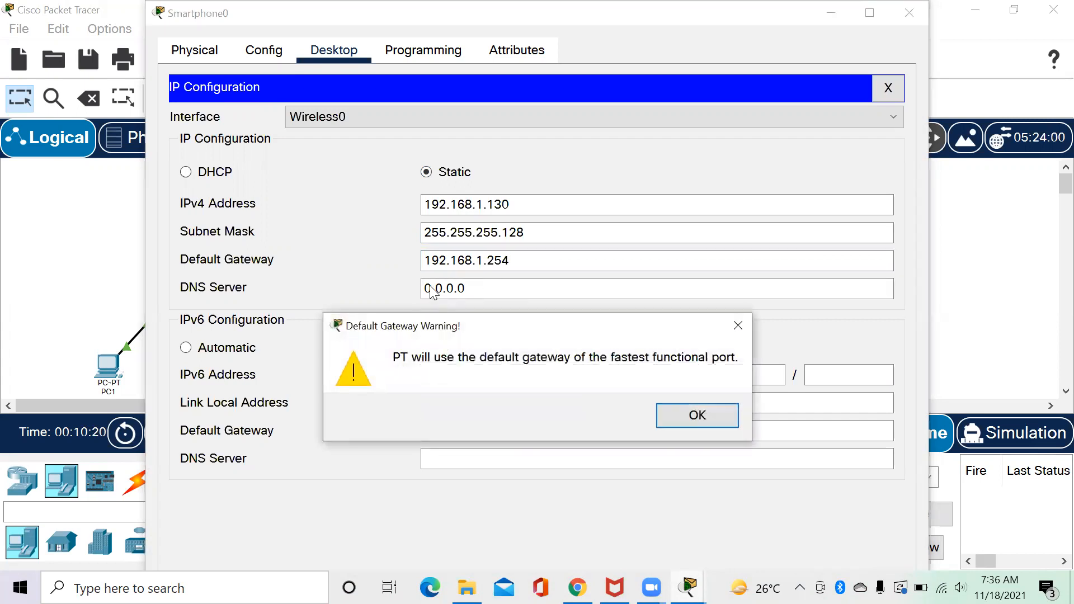
pyautogui.click(696, 415)
pyautogui.click(483, 286)
pyautogui.moveTo(483, 286); pyautogui.dragTo(426, 286)
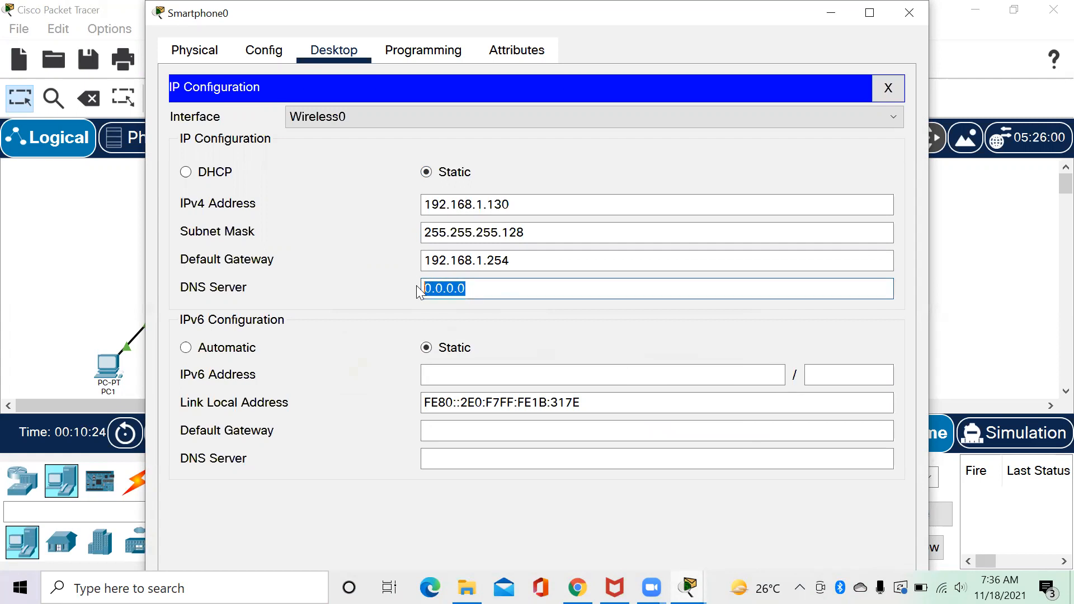
pyautogui.write('33.33.33.1')
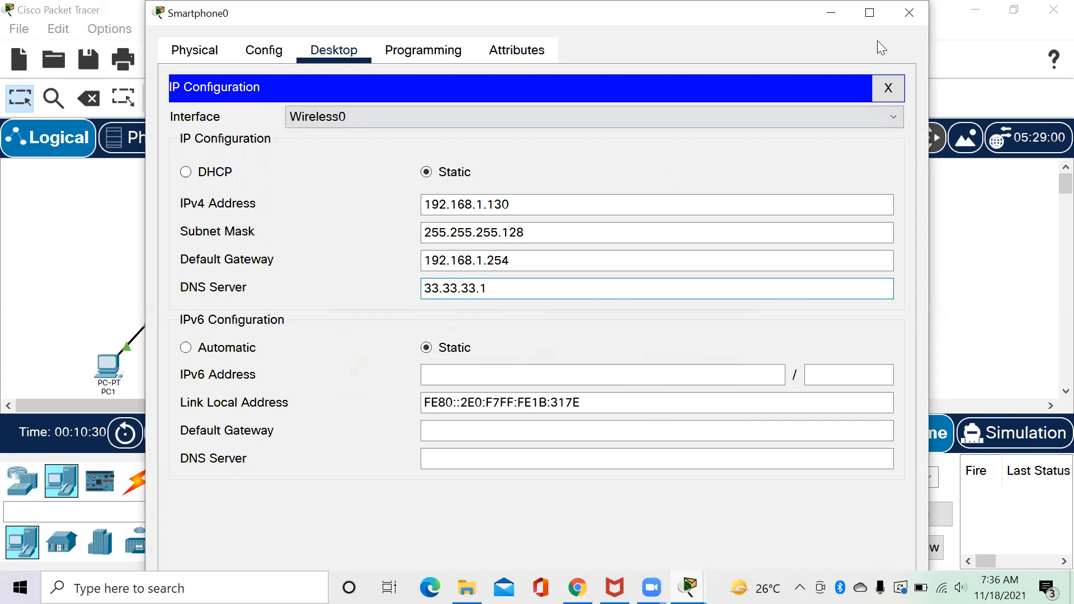
pyautogui.click(908, 36)
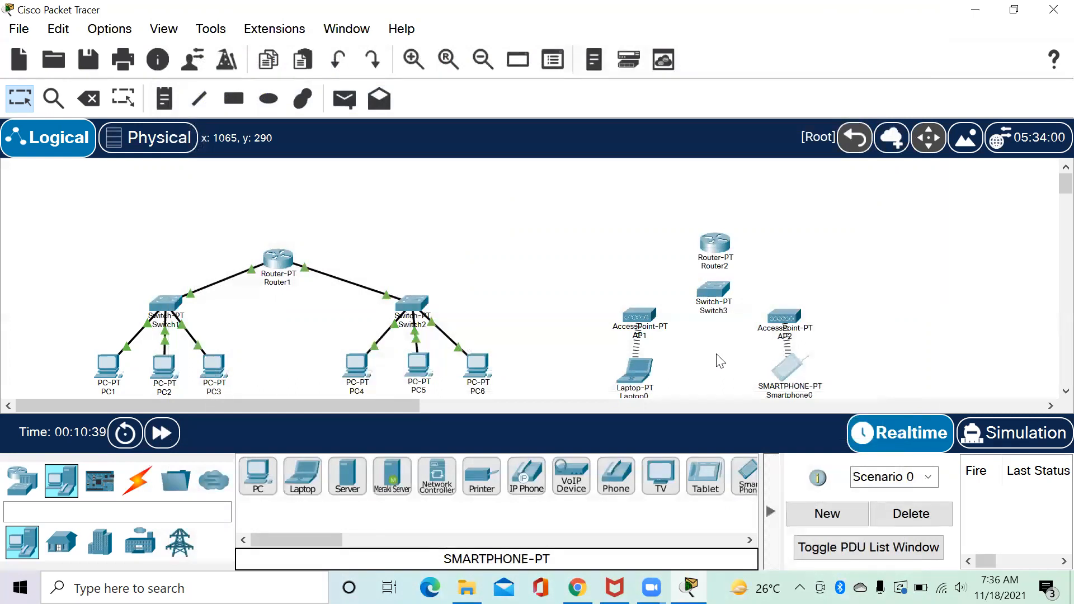
# Connect AP1, AP2 and Router2 to Switch3 using automatic cables.
pyautogui.click(149, 484)
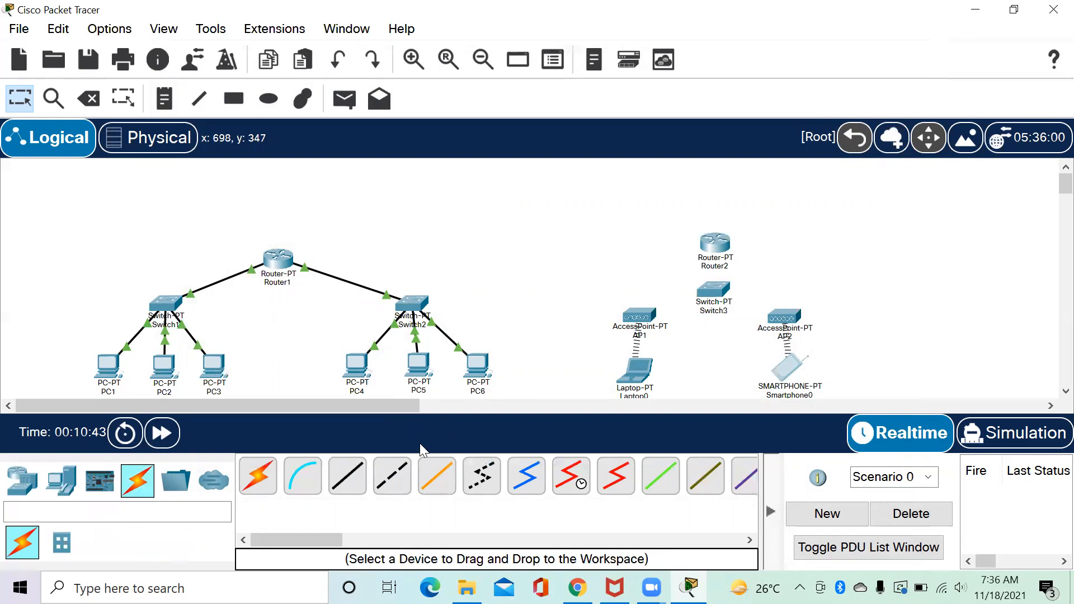
pyautogui.click(258, 480)
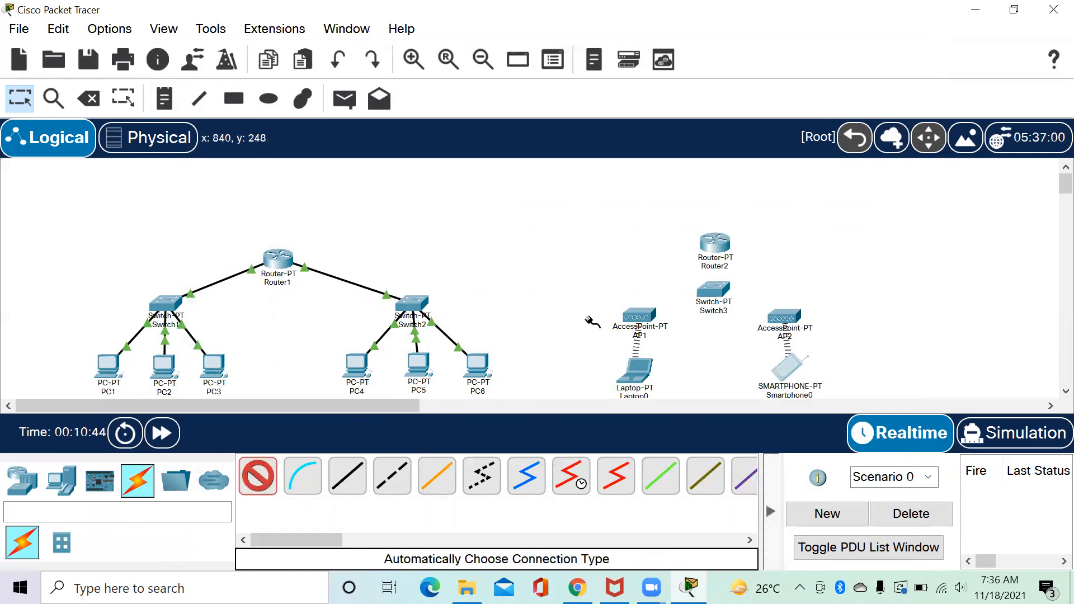
pyautogui.click(639, 315)
pyautogui.click(699, 288)
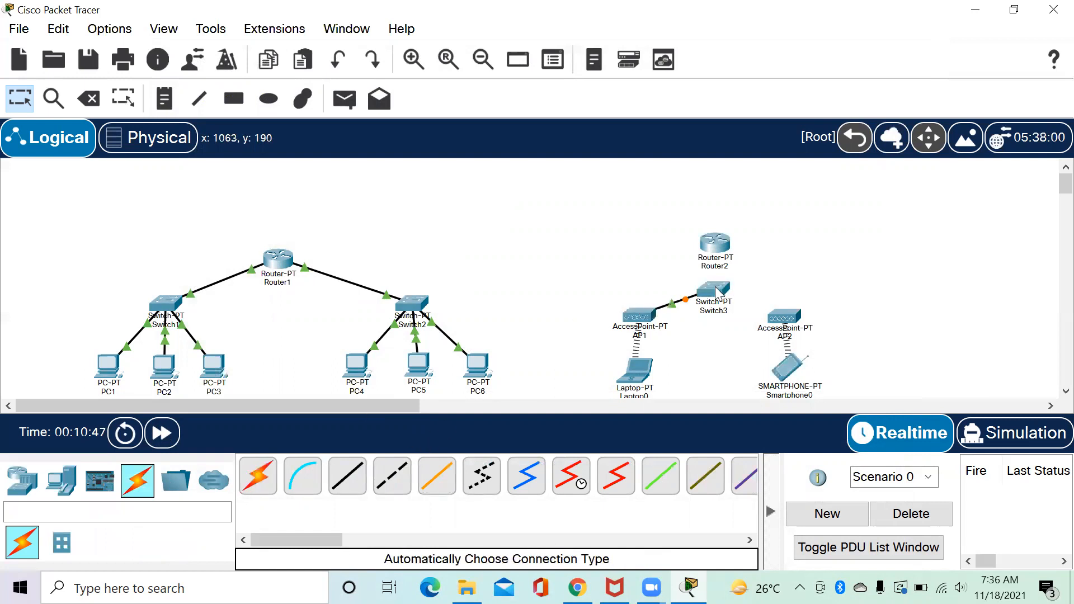
pyautogui.click(259, 486)
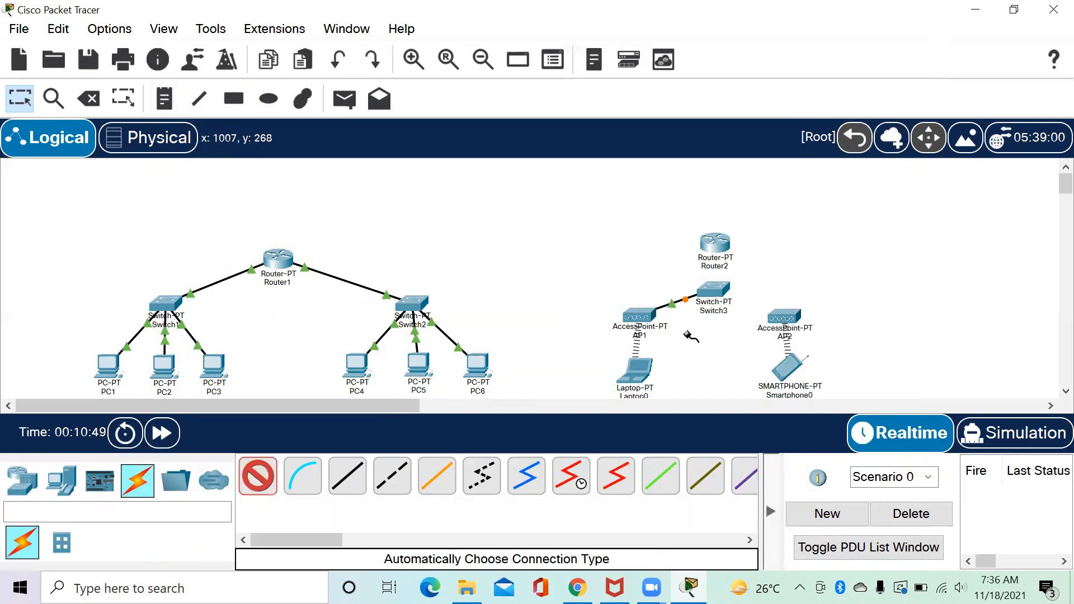
pyautogui.click(715, 291)
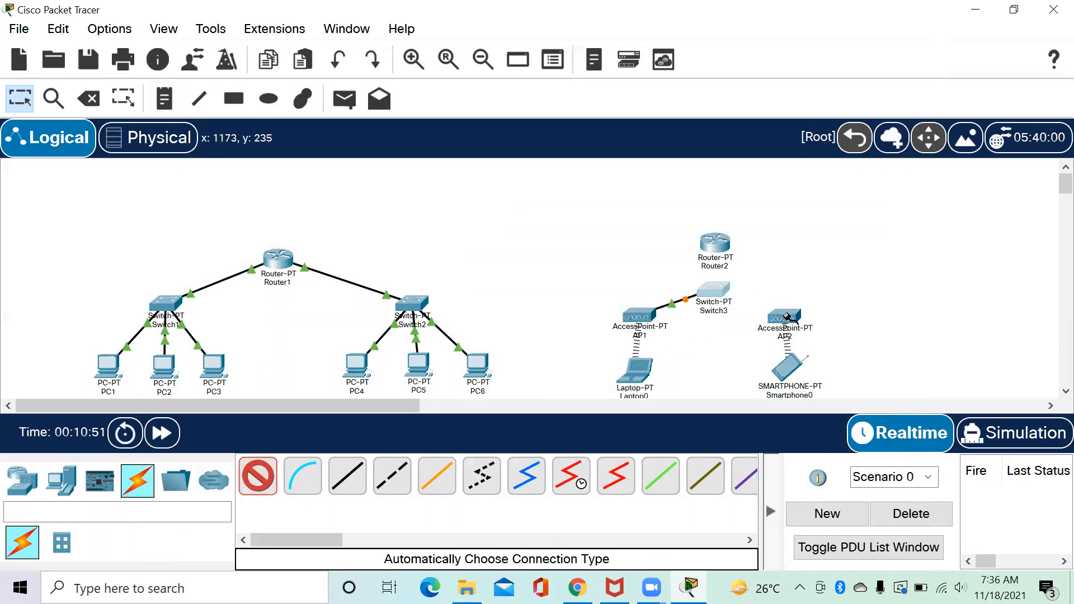
pyautogui.click(783, 316)
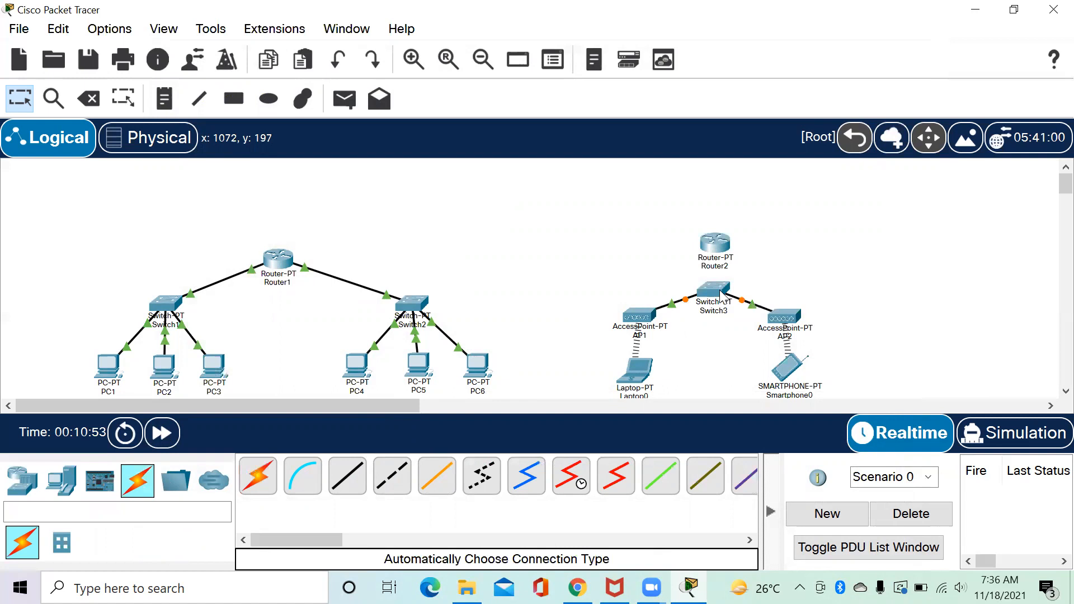
pyautogui.click(254, 476)
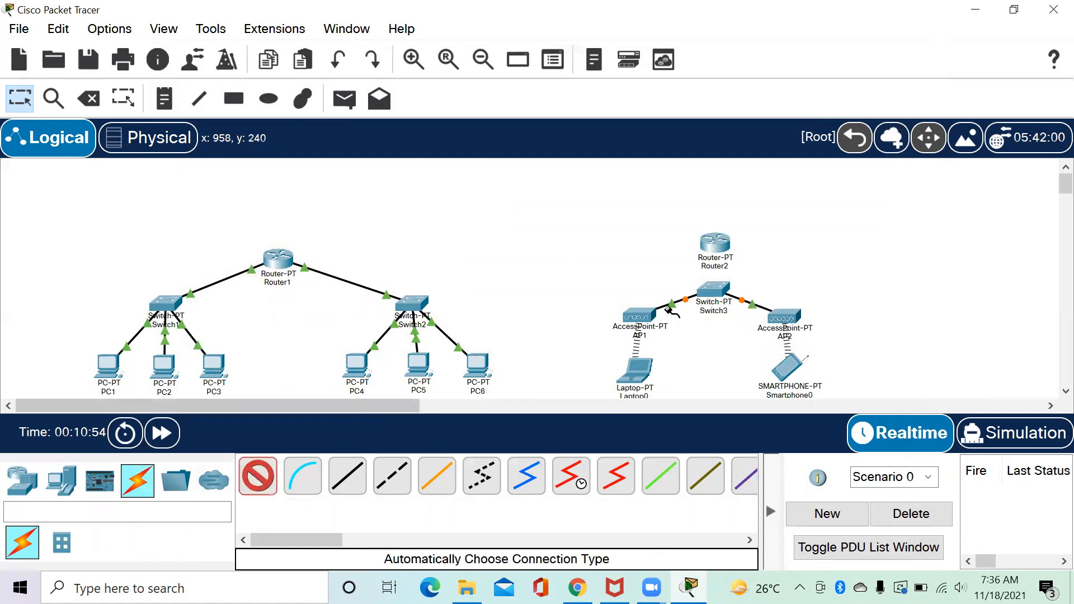
pyautogui.click(716, 289)
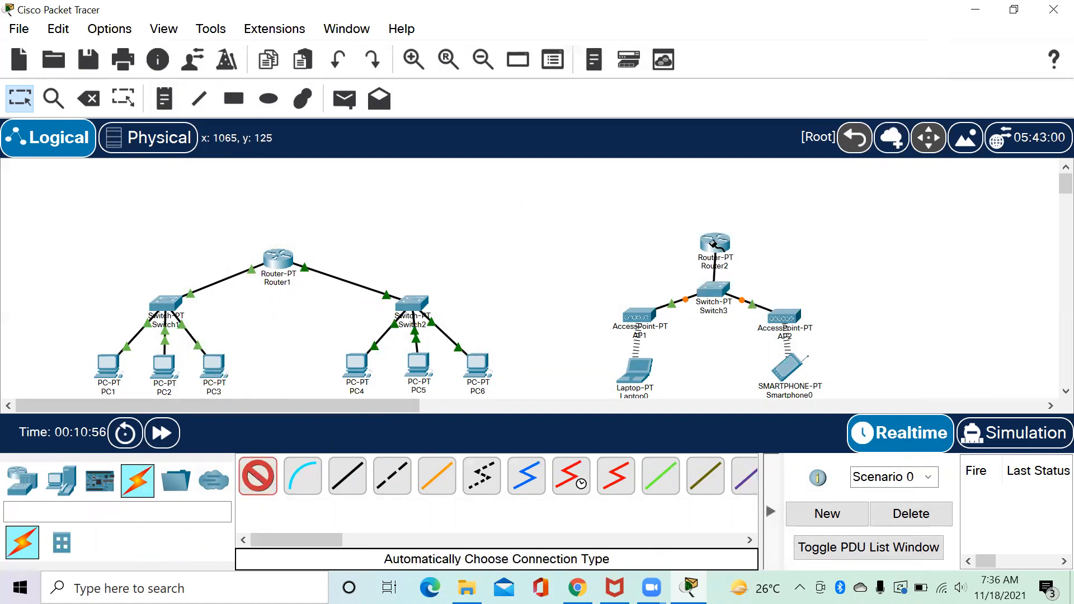
pyautogui.click(715, 246)
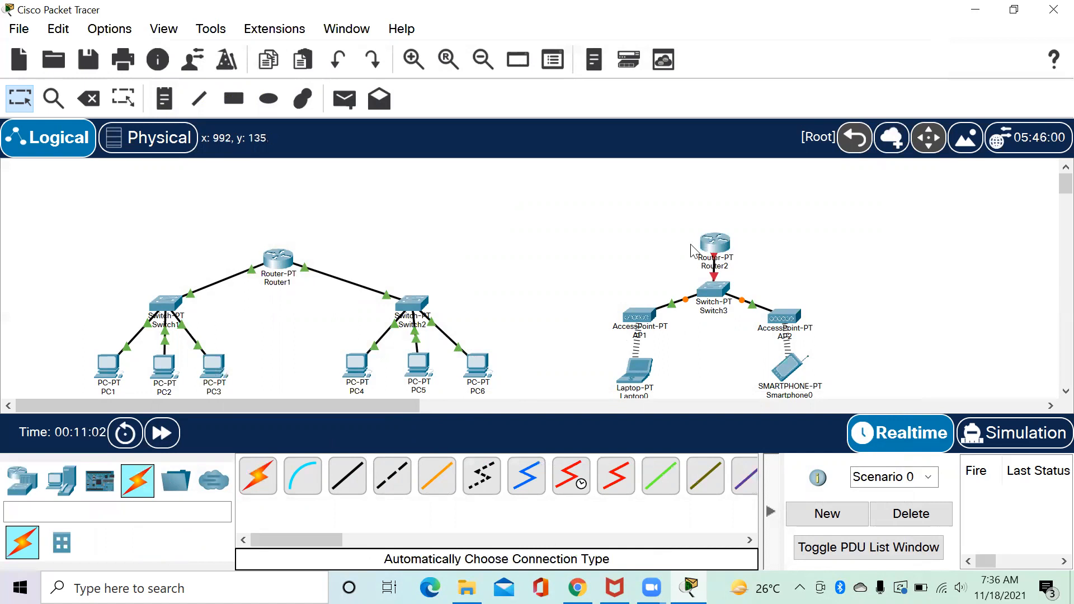
pyautogui.click(720, 242)
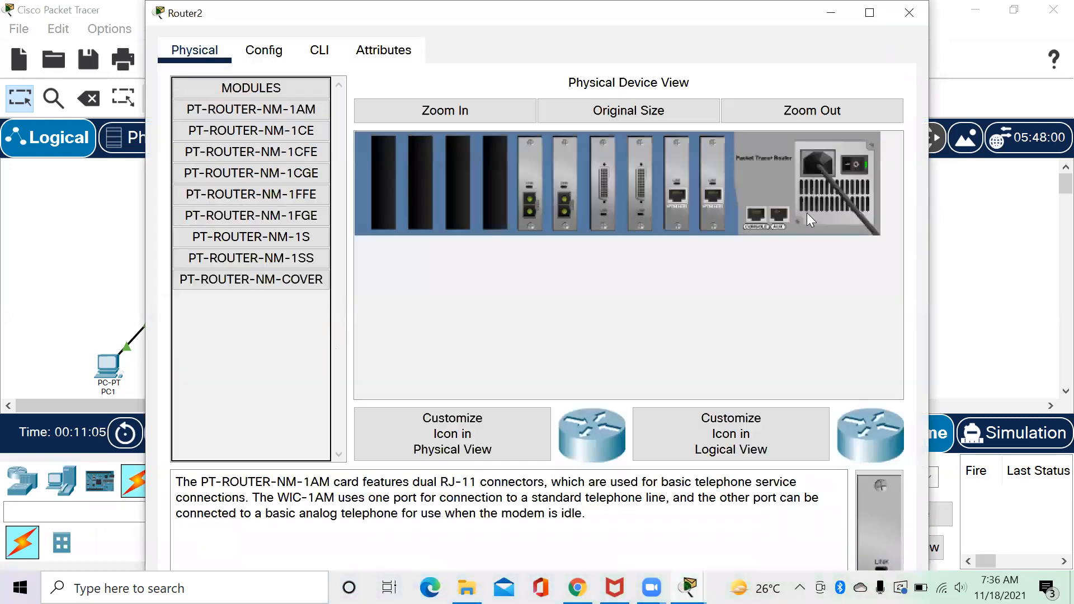
# Turn on Router2's FastEthernet0/0 with IP 192.168.1.254 and mask 255.255.255.128.
pyautogui.click(264, 50)
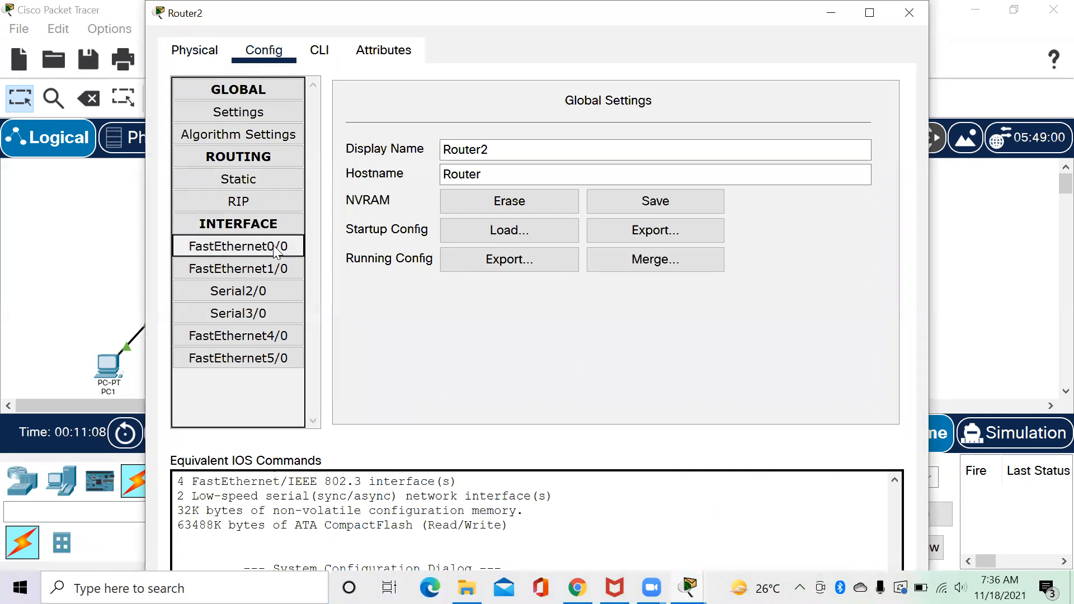
pyautogui.click(275, 253)
pyautogui.click(870, 121)
pyautogui.click(653, 238)
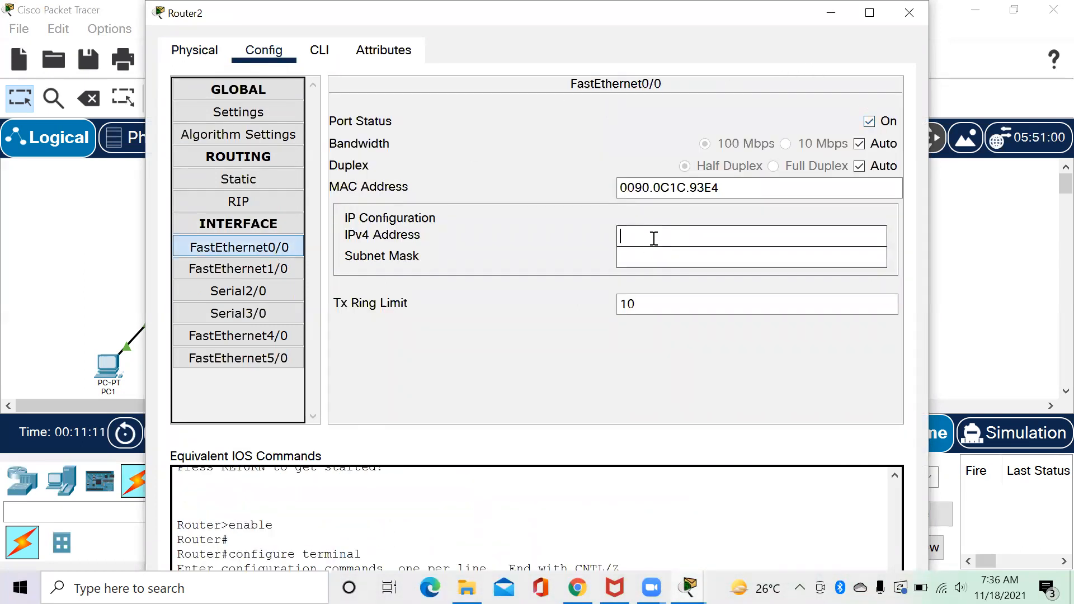
pyautogui.write('192.168')
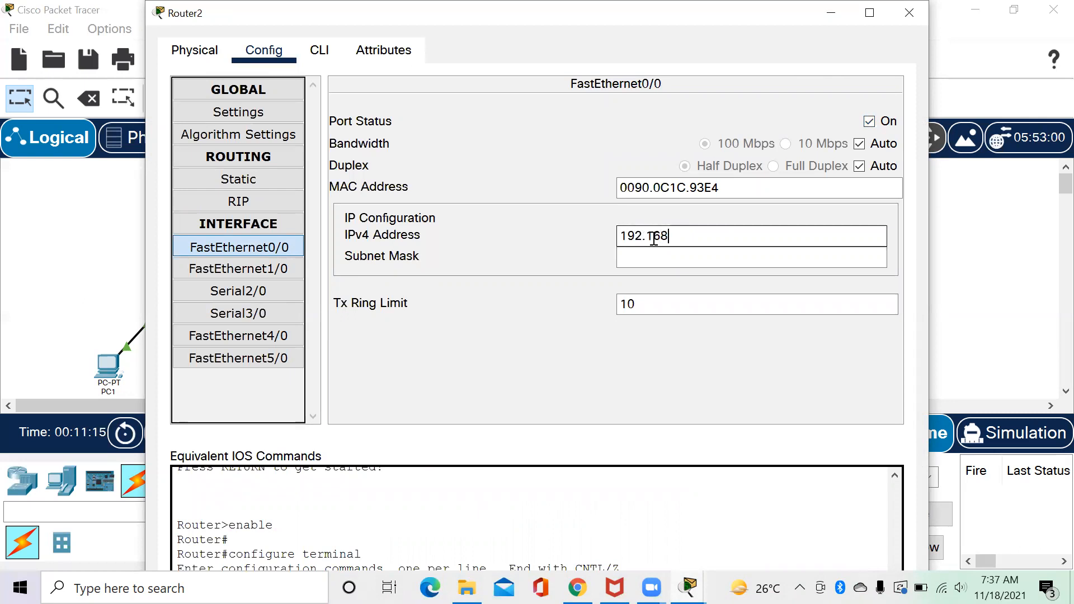
pyautogui.write('.1.254')
pyautogui.press('Return')
pyautogui.click(743, 258)
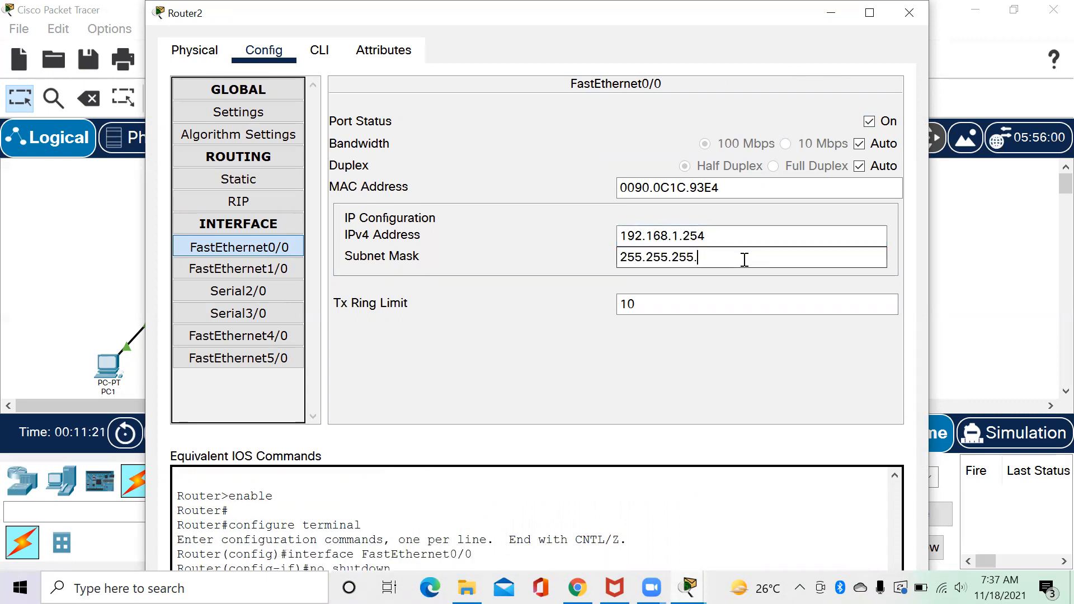
pyautogui.write('128')
# Close Router2's window, check the FTP server diagram in Chrome, and return to Packet Tracer.
pyautogui.click(912, 8)
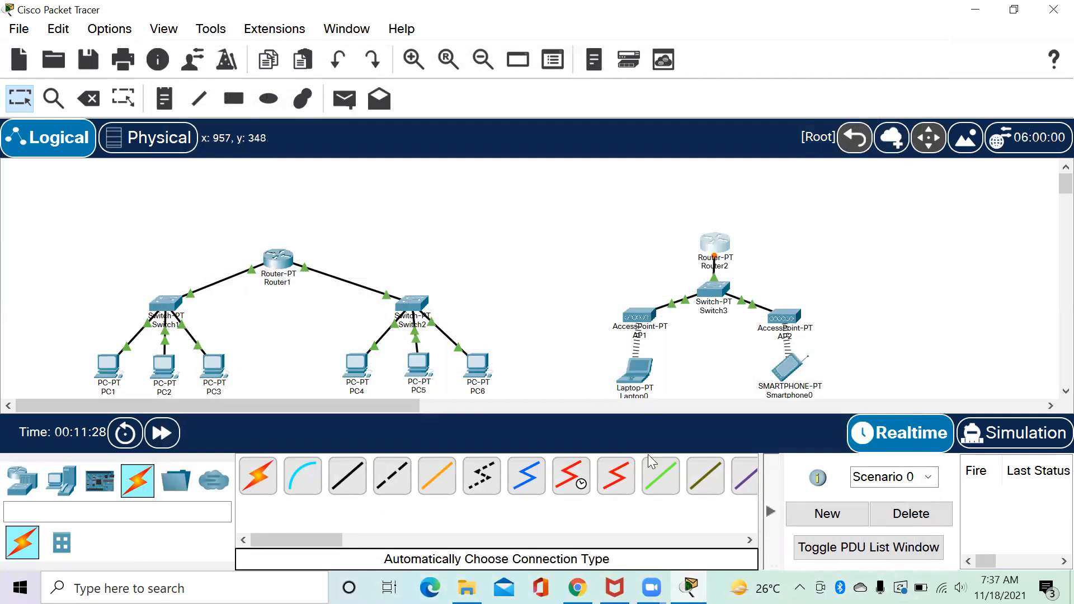
pyautogui.hotkey('alt', 'Tab')
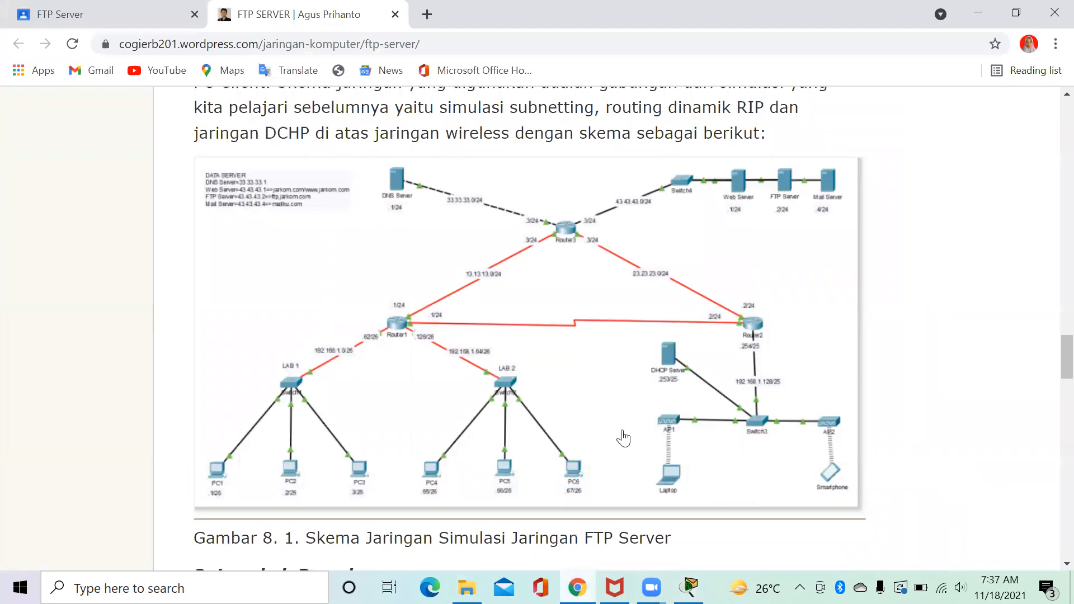
pyautogui.click(689, 587)
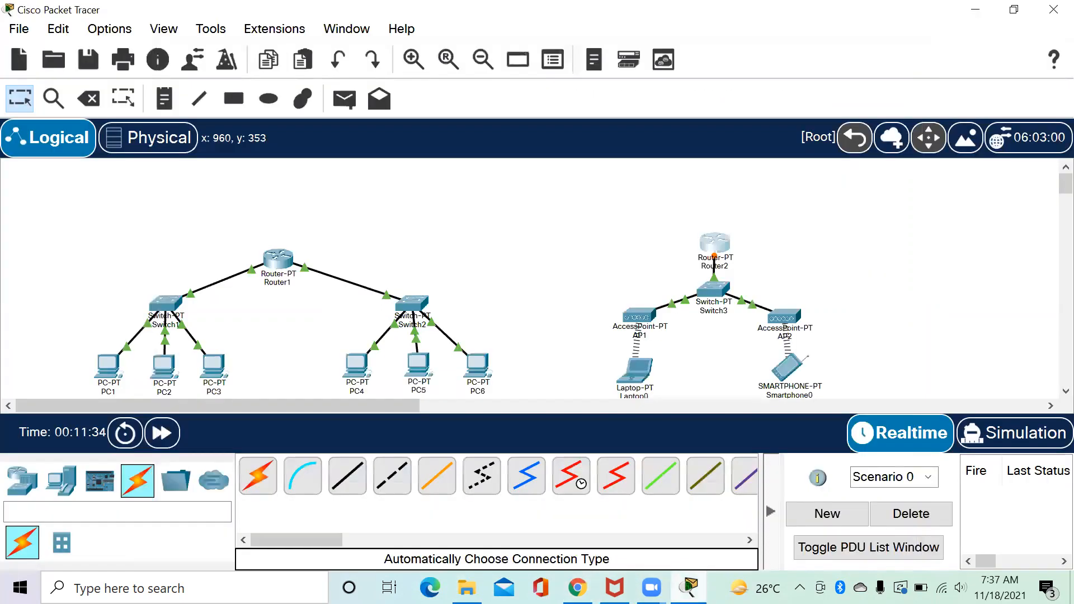
# Place a server beside Switch3 and rename it DHCP Server.
pyautogui.click(63, 482)
pyautogui.click(359, 466)
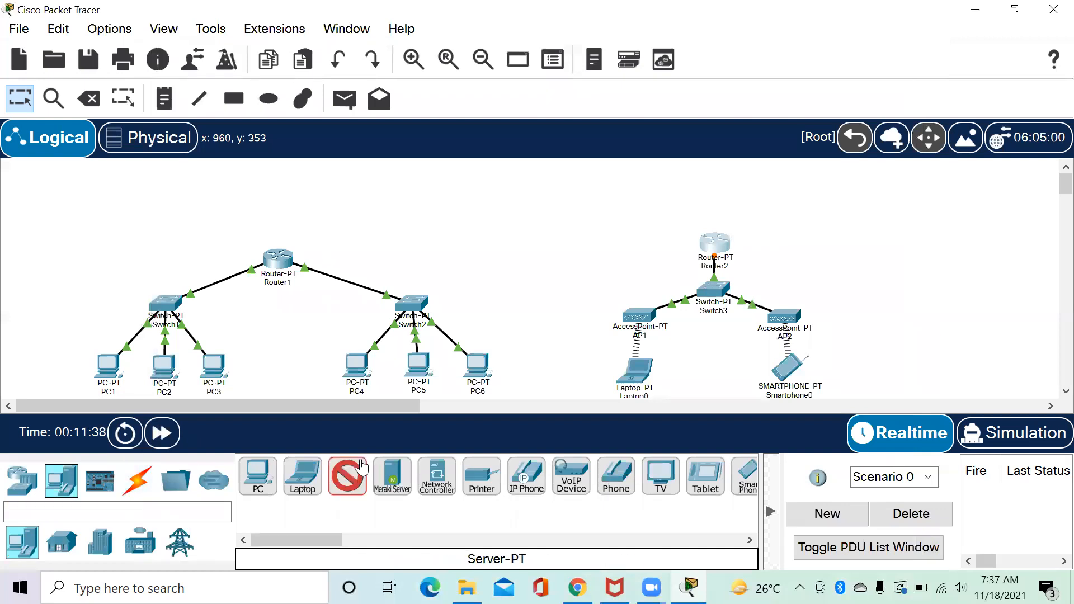
pyautogui.click(618, 261)
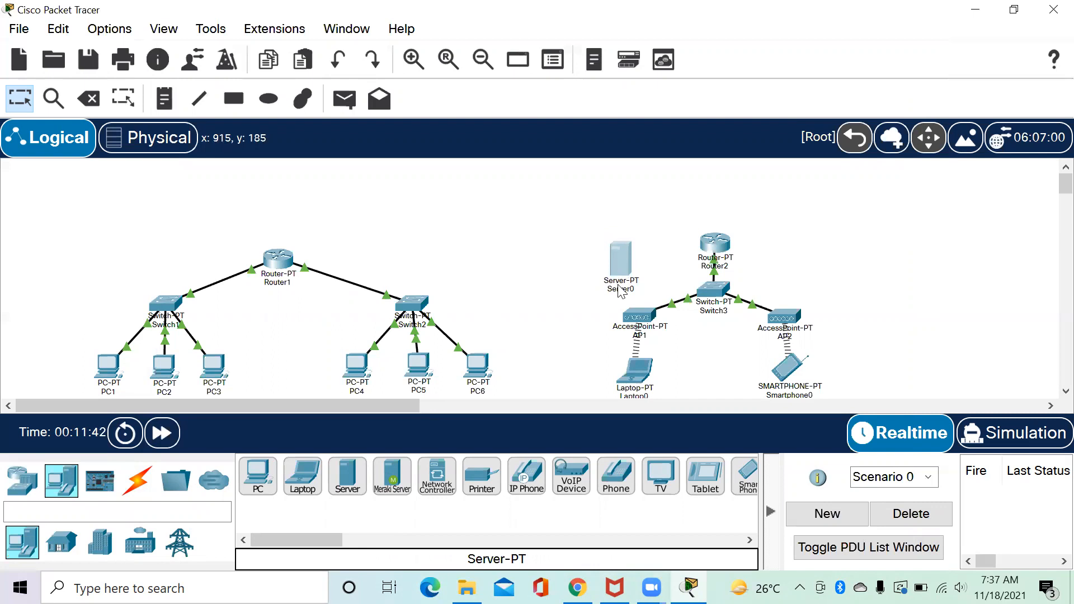
pyautogui.click(621, 289)
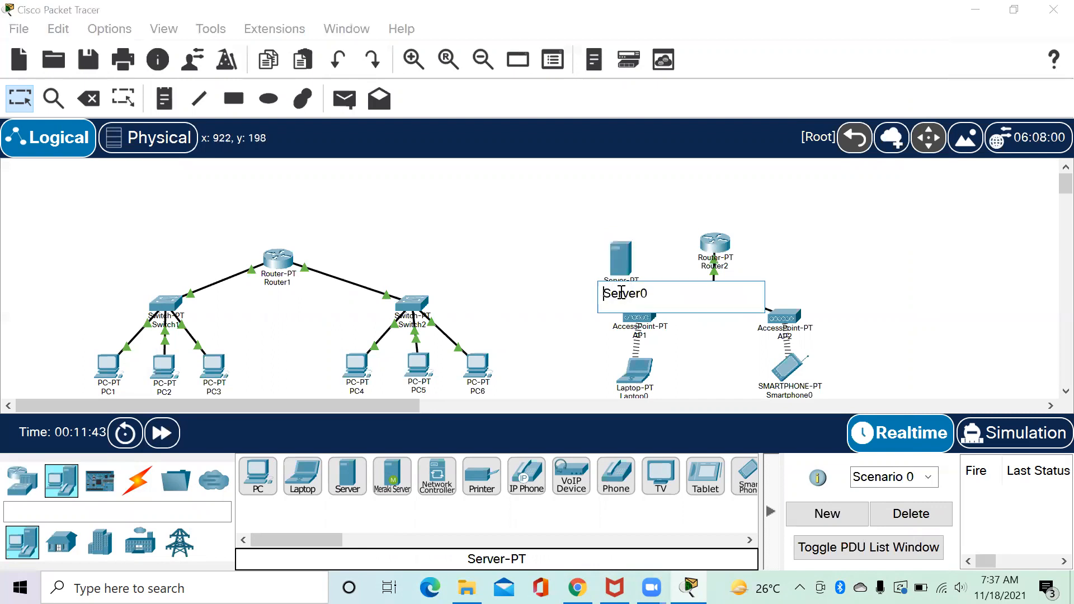
pyautogui.write('DHCP')
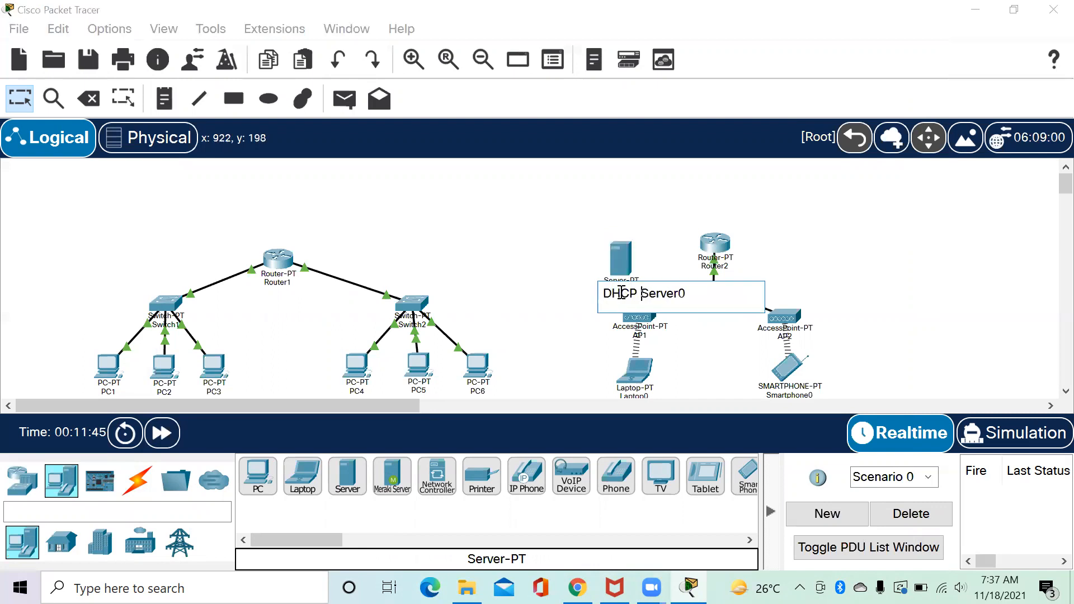
pyautogui.press('End')
pyautogui.press('Return')
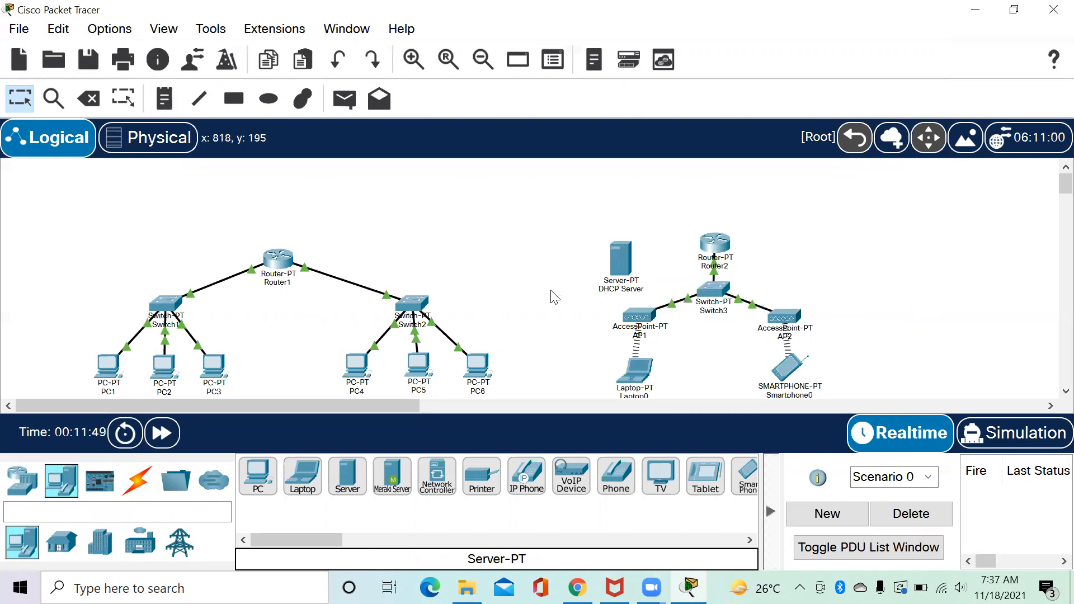
pyautogui.moveTo(625, 262); pyautogui.dragTo(632, 269)
pyautogui.click(560, 294)
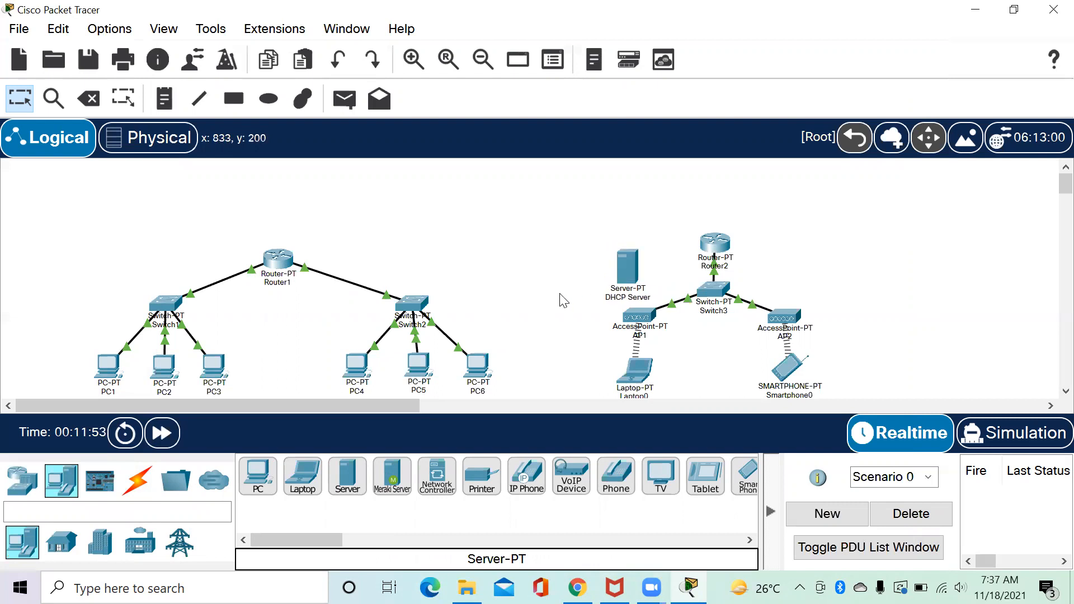
# Cable the DHCP Server to Switch3 with an automatic connection.
pyautogui.click(147, 480)
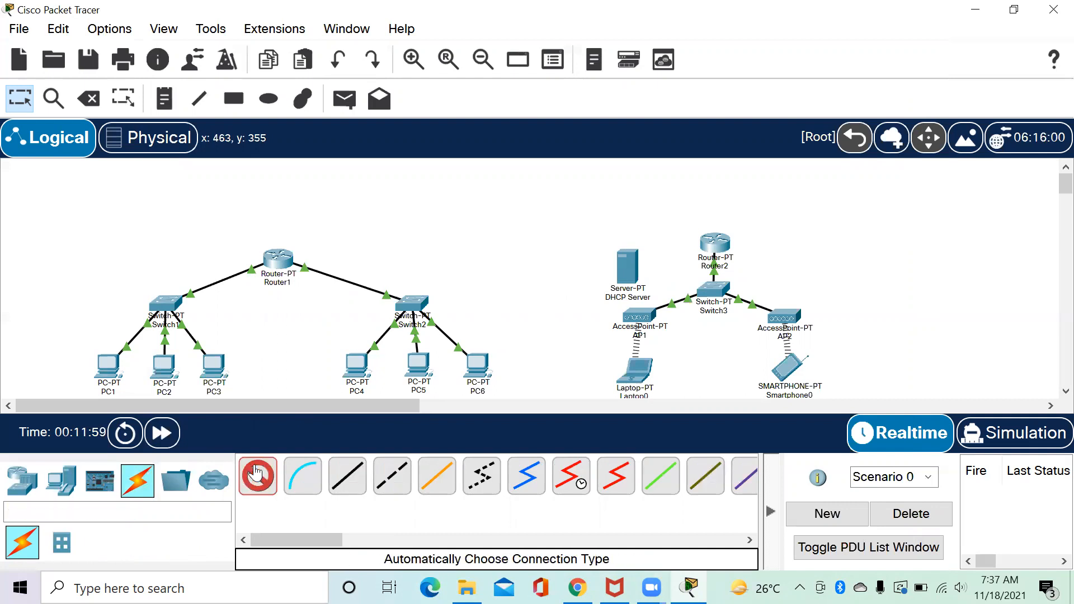
pyautogui.click(254, 473)
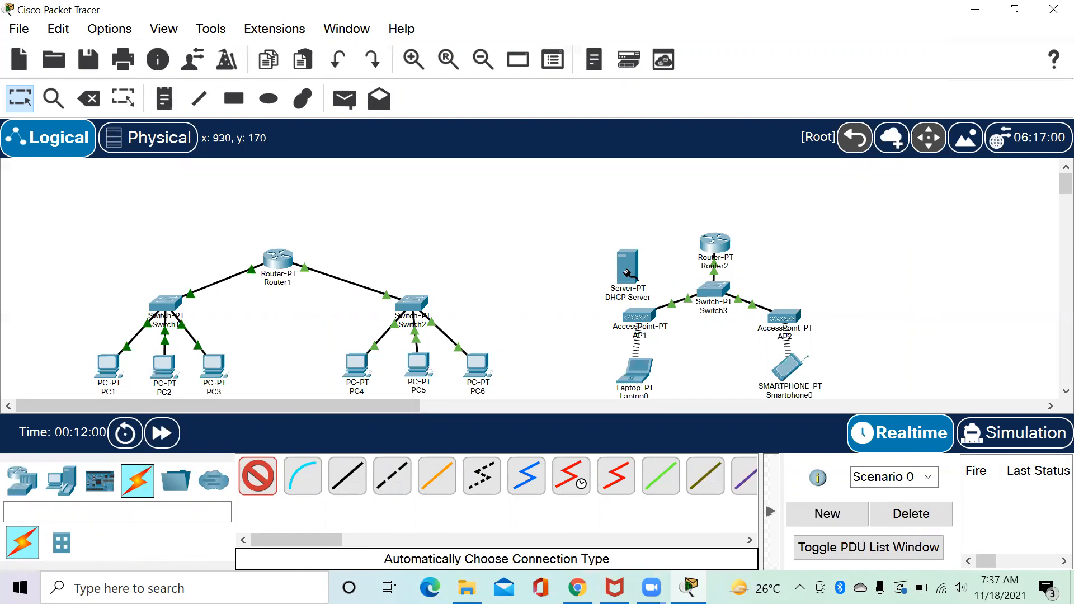
pyautogui.moveTo(629, 272)
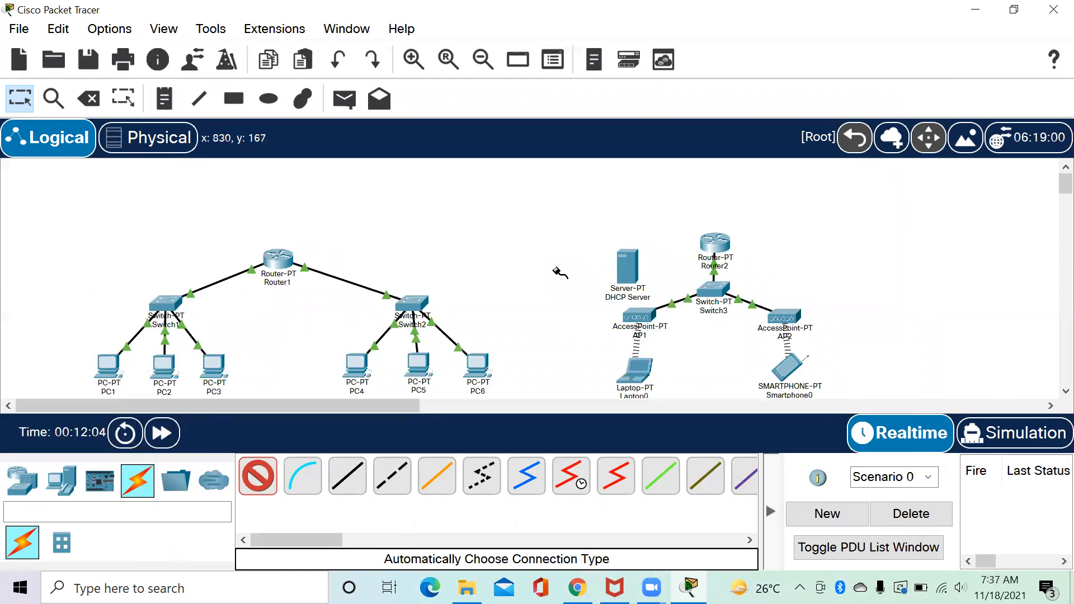
pyautogui.click(627, 265)
pyautogui.click(709, 288)
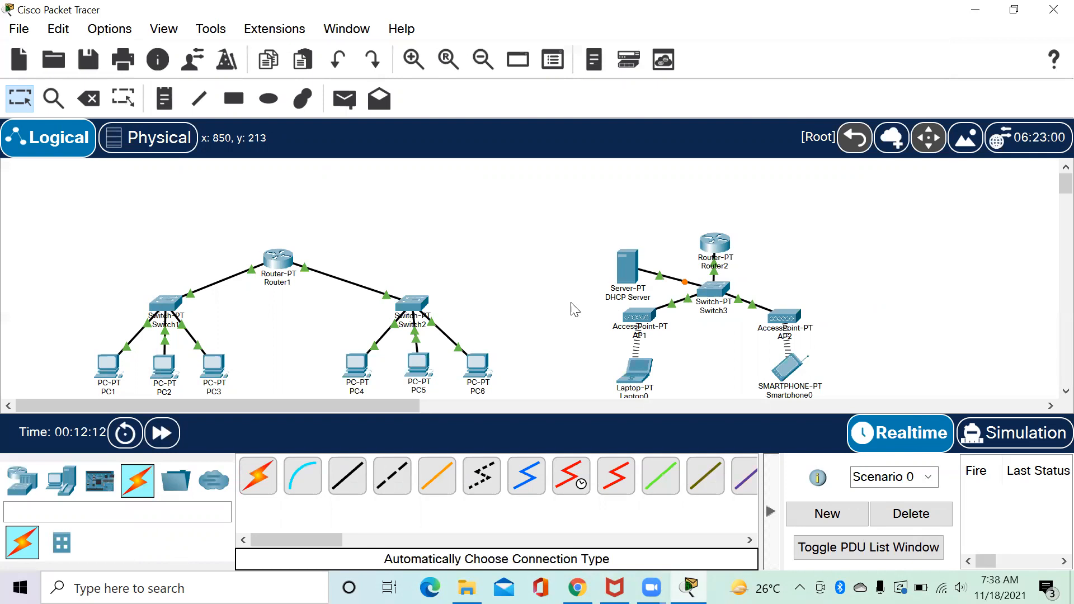
pyautogui.click(24, 482)
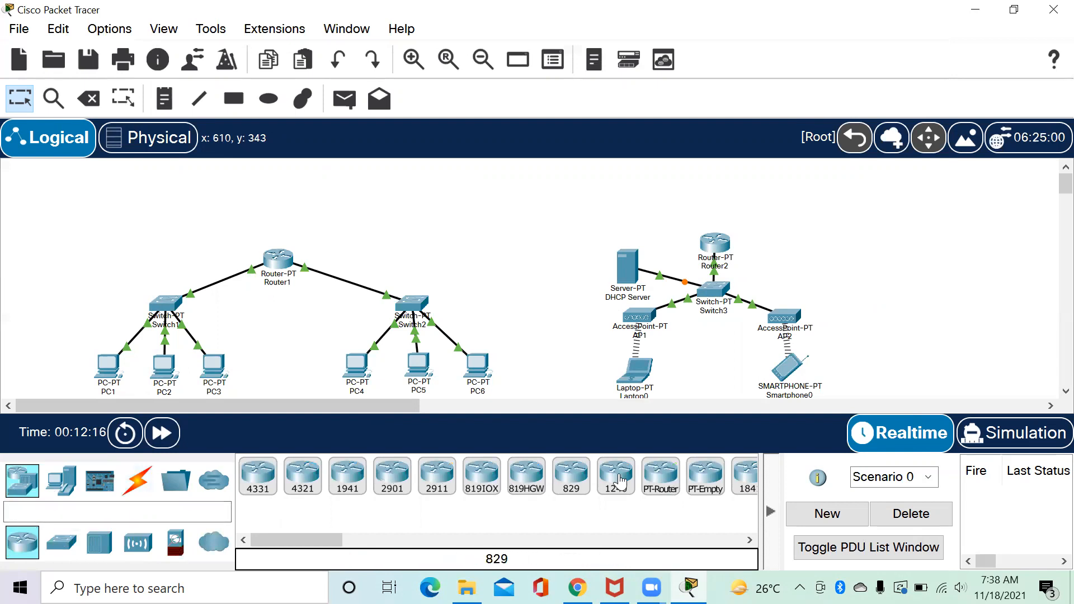
pyautogui.click(661, 479)
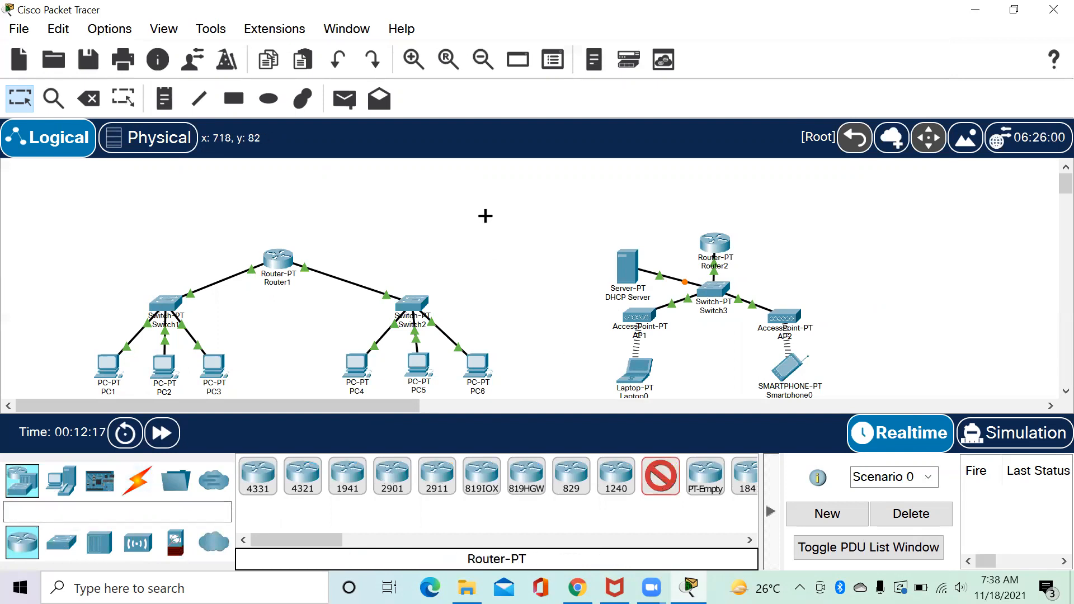
# Place a generic router, Router3, above the two LANs.
pyautogui.click(487, 217)
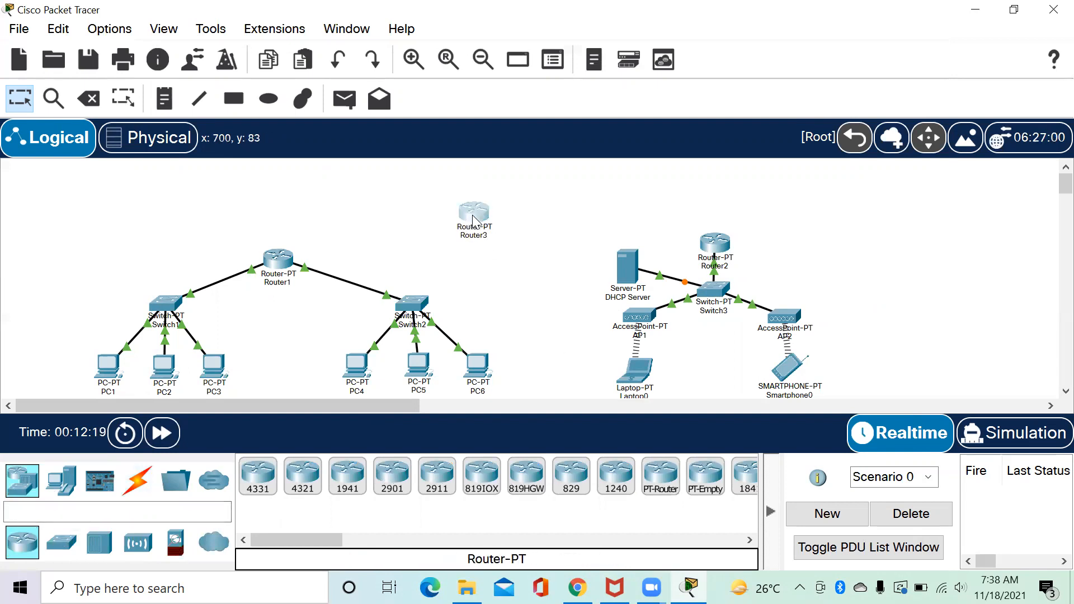
pyautogui.moveTo(484, 219); pyautogui.dragTo(481, 214)
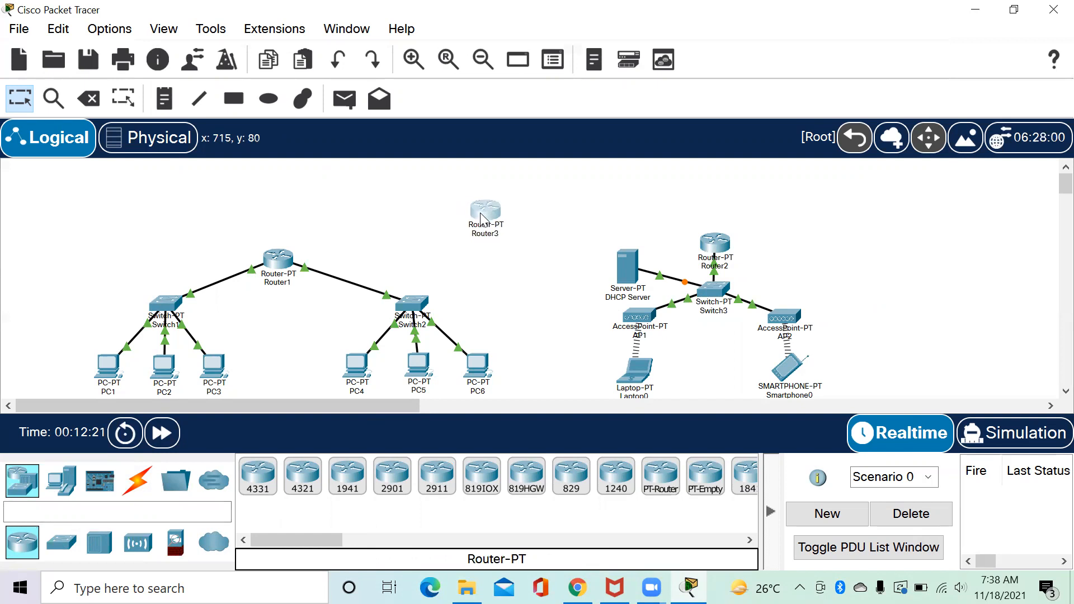
pyautogui.click(517, 270)
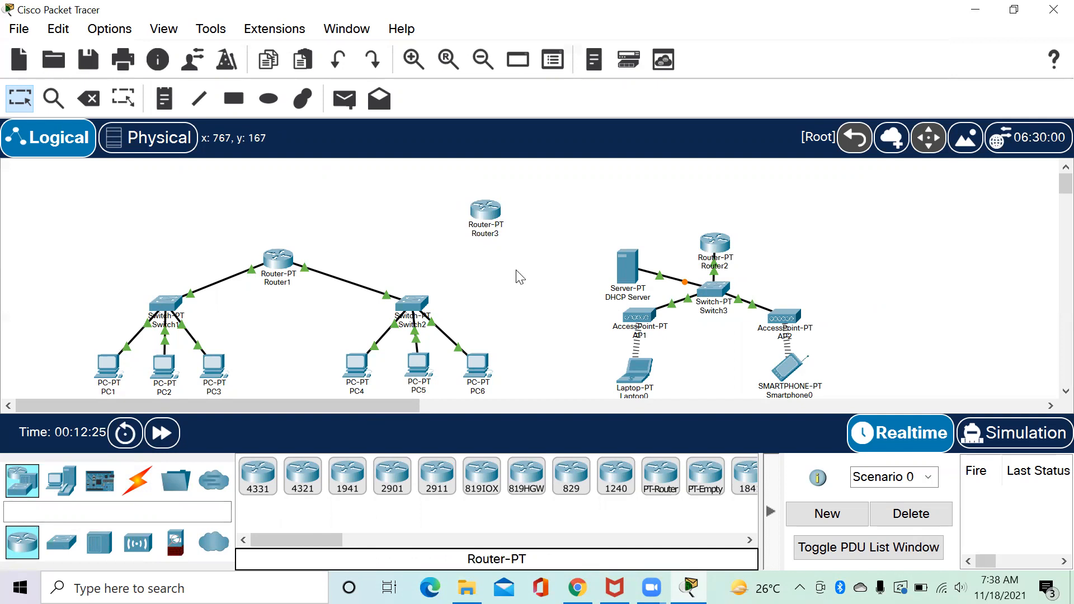
# Add a server near the top of the canvas and name it DNS Server.
pyautogui.click(62, 496)
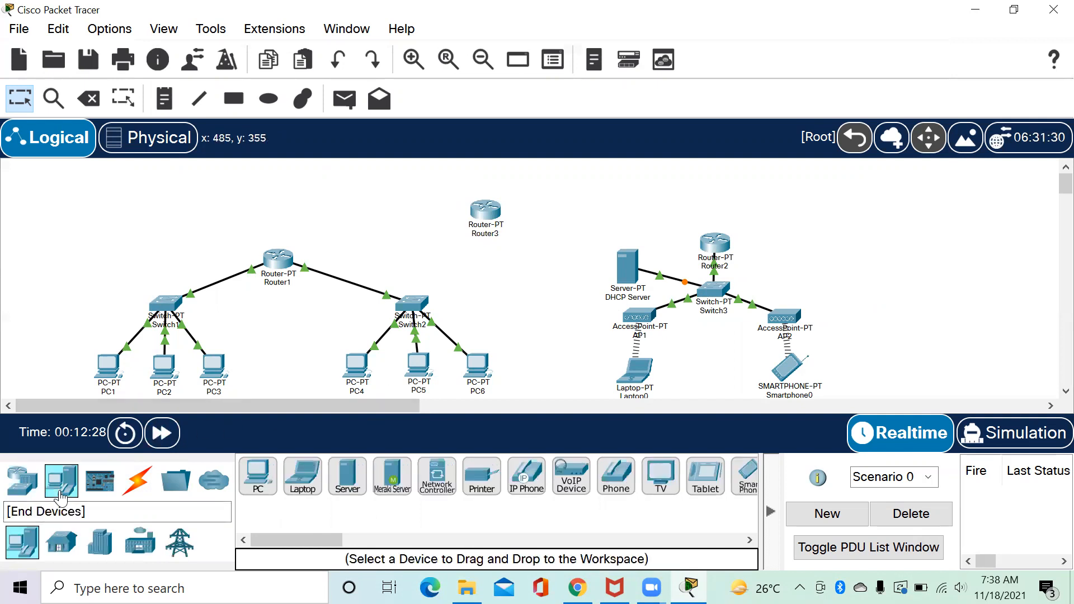
pyautogui.click(349, 480)
pyautogui.click(320, 252)
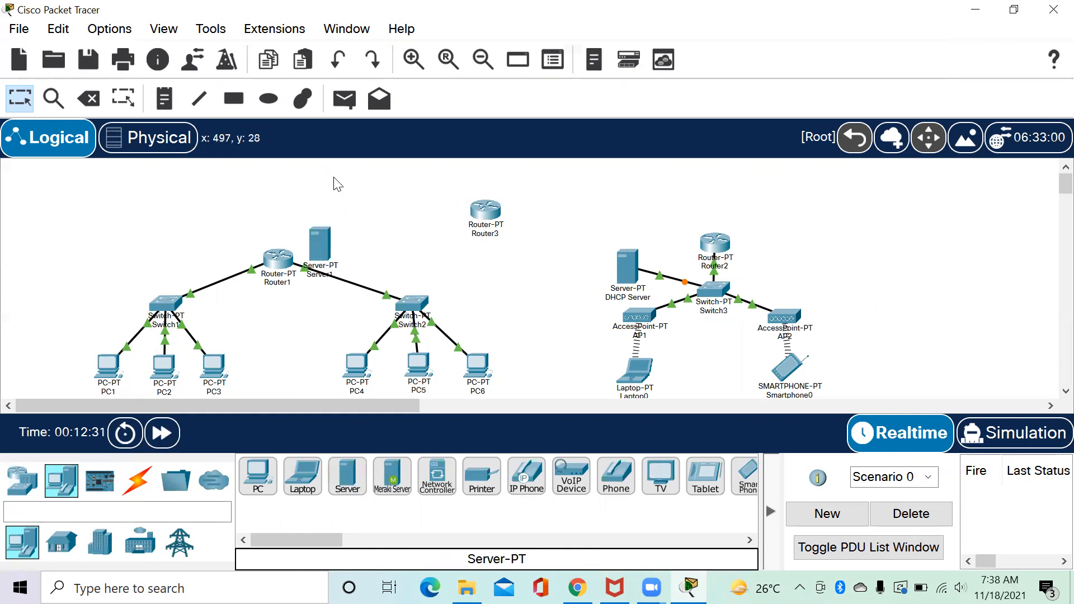
pyautogui.moveTo(321, 259); pyautogui.dragTo(340, 191)
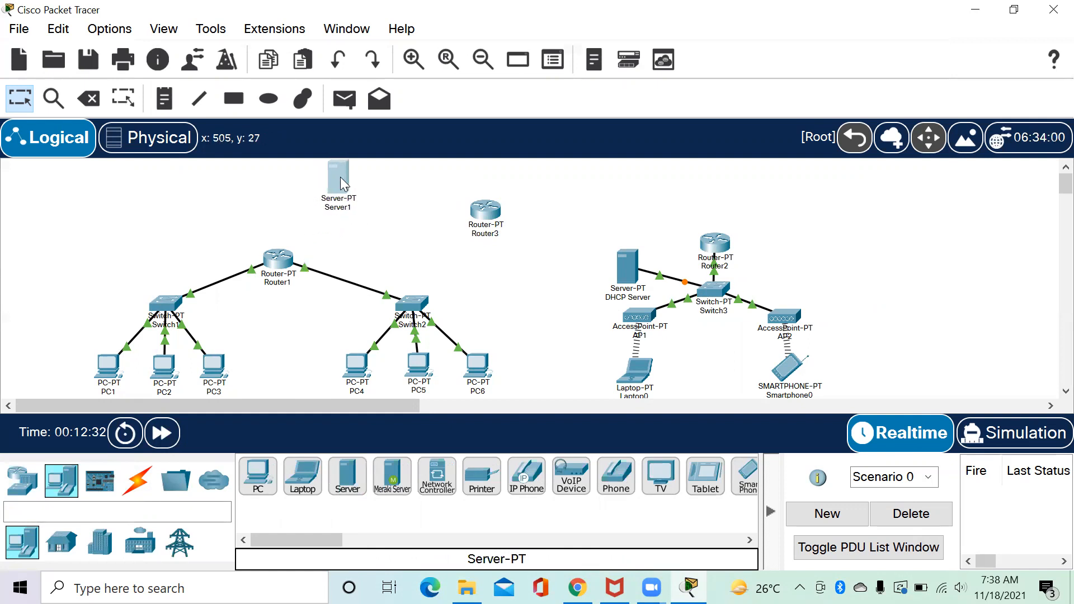
pyautogui.click(335, 215)
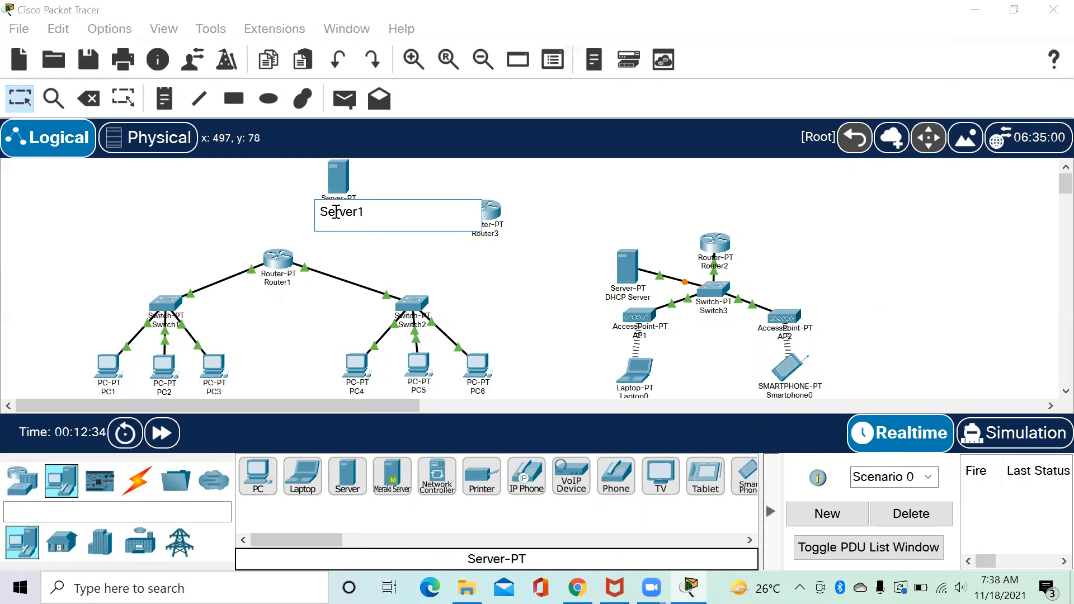
pyautogui.write('DNS')
pyautogui.press('BackSpace')
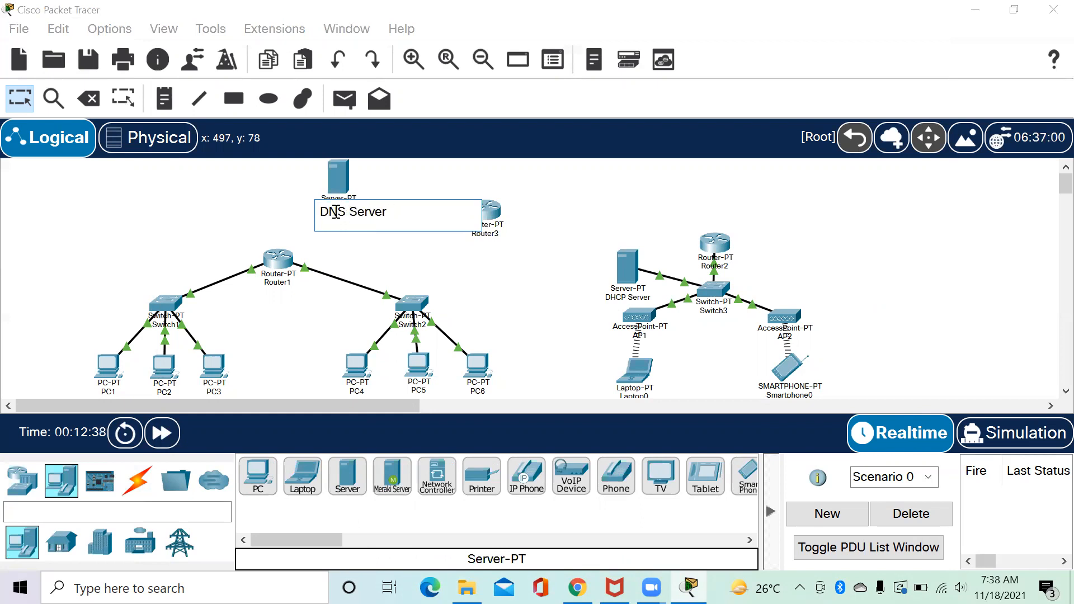
pyautogui.click(411, 261)
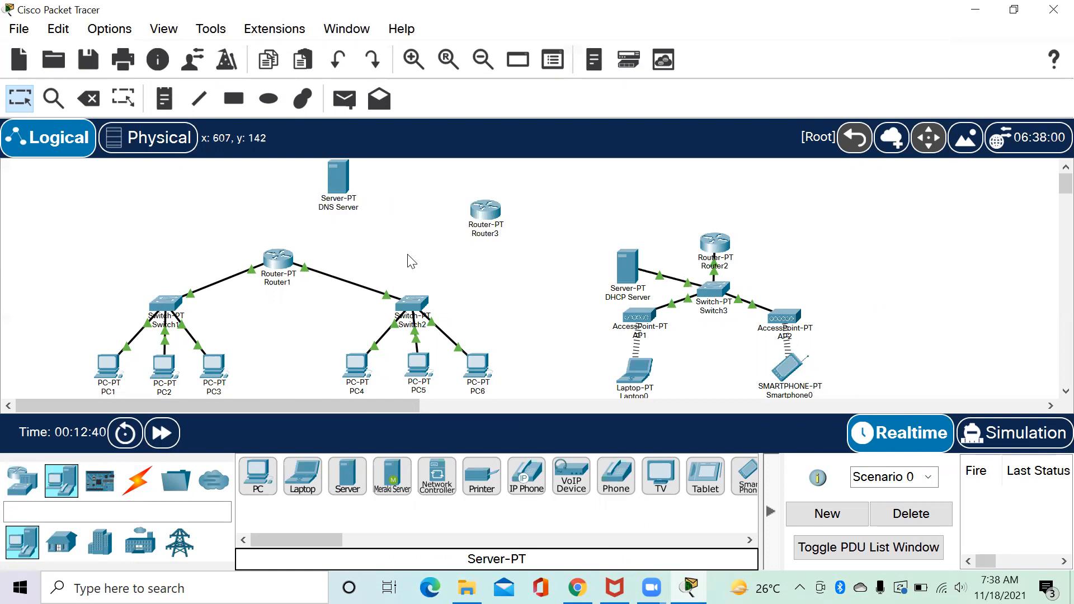
# Cable Router3 to the DNS Server with an automatic connection and open Router3.
pyautogui.click(126, 486)
pyautogui.click(258, 476)
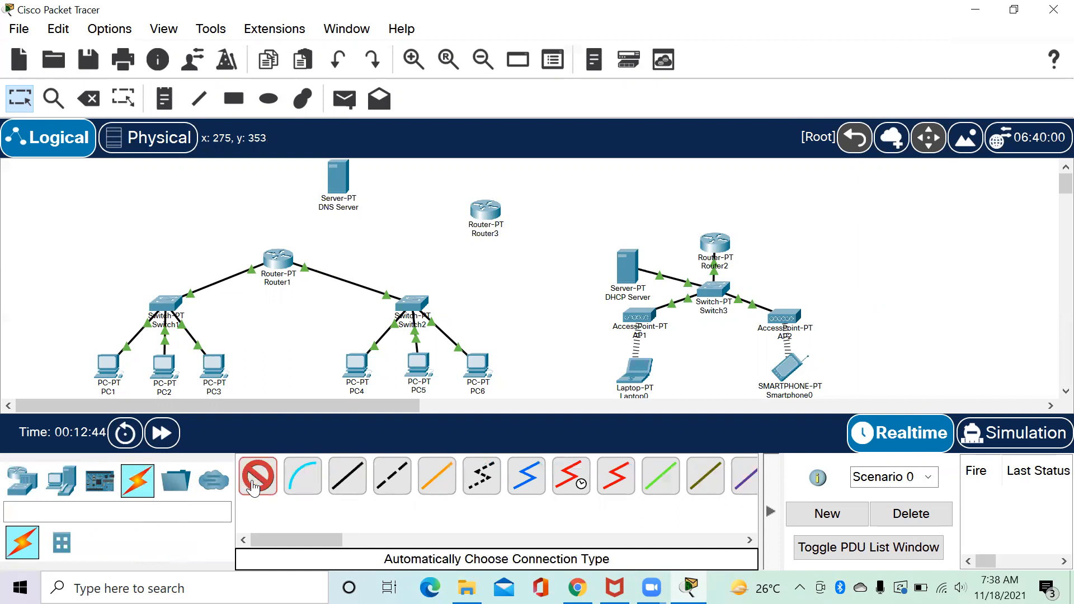
pyautogui.click(491, 220)
pyautogui.click(337, 177)
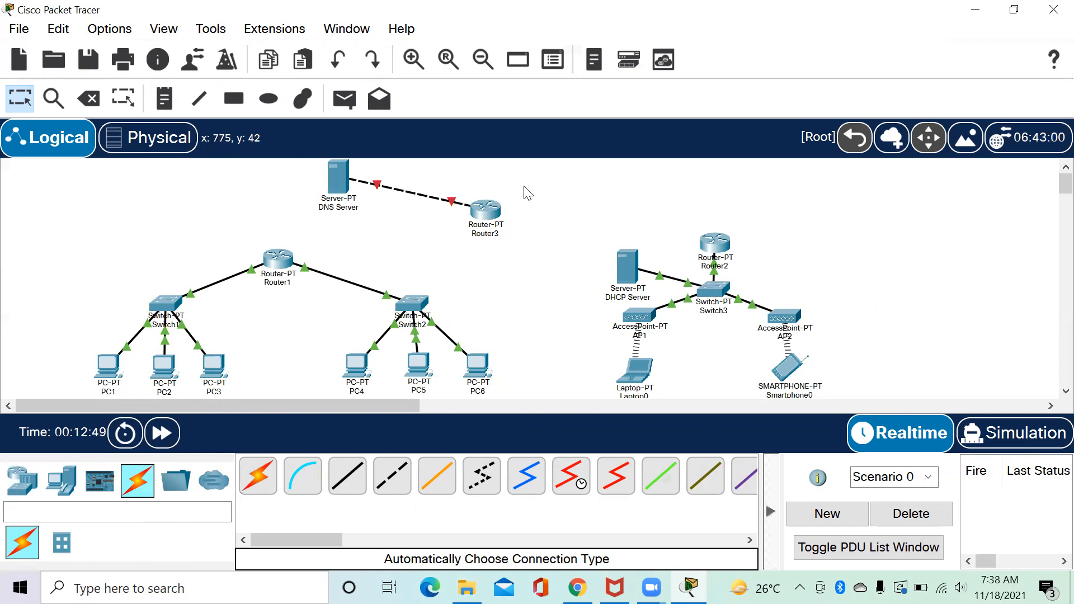
pyautogui.click(492, 218)
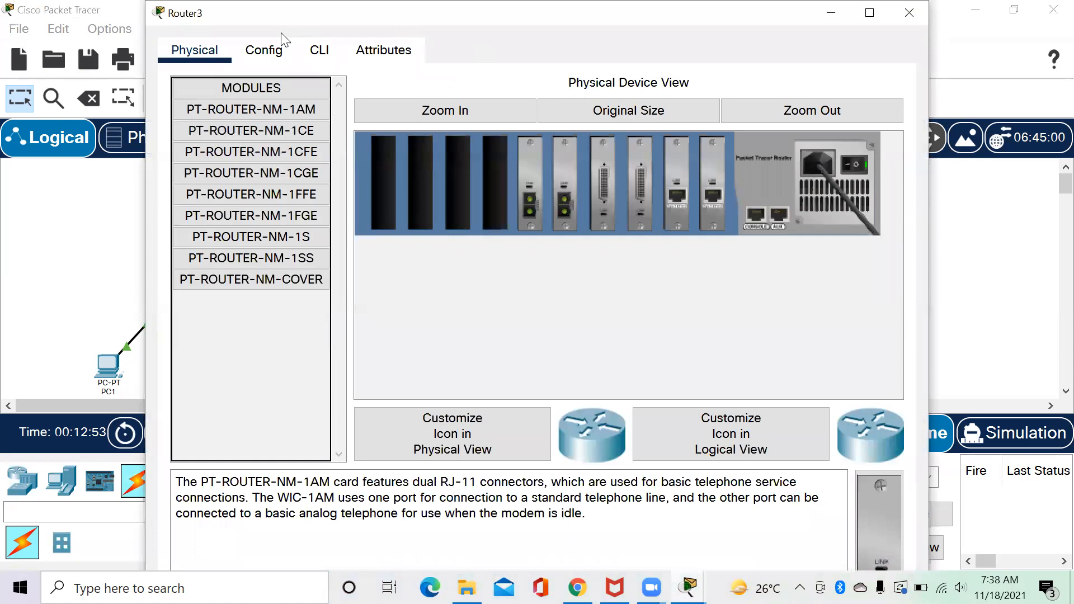
# Turn on Router3's FastEthernet0/0 at 33.33.33.3, mask 255.255.255.0, and close the window.
pyautogui.click(274, 54)
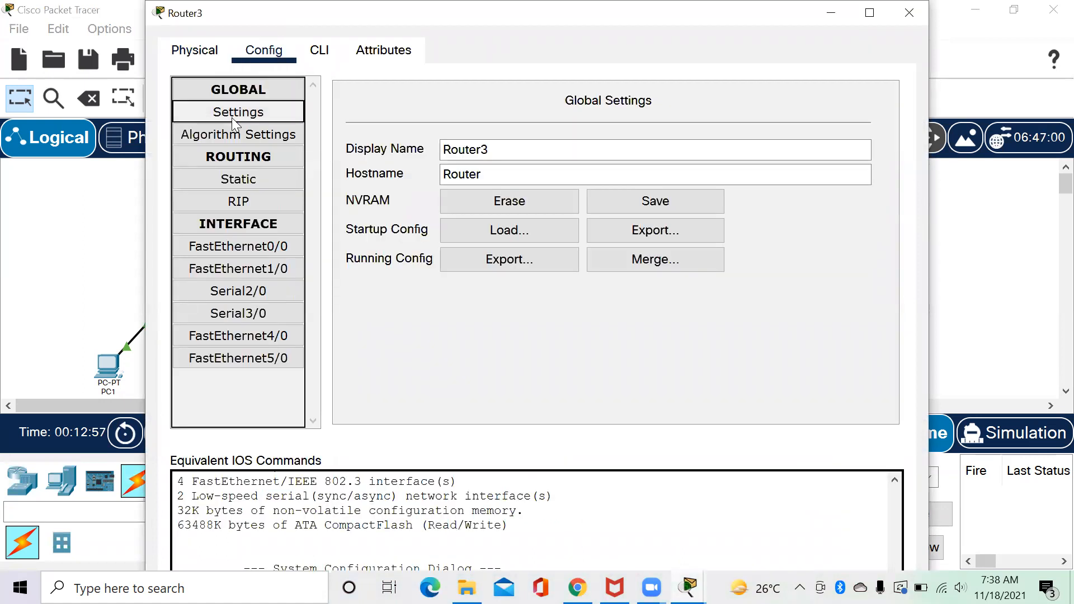
pyautogui.click(228, 253)
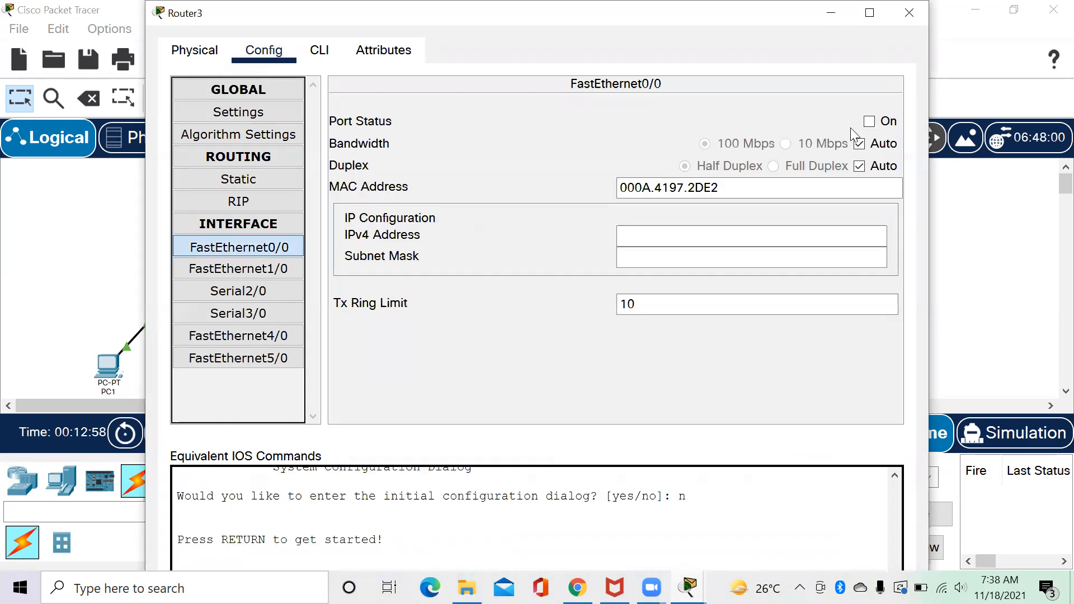
pyautogui.click(869, 121)
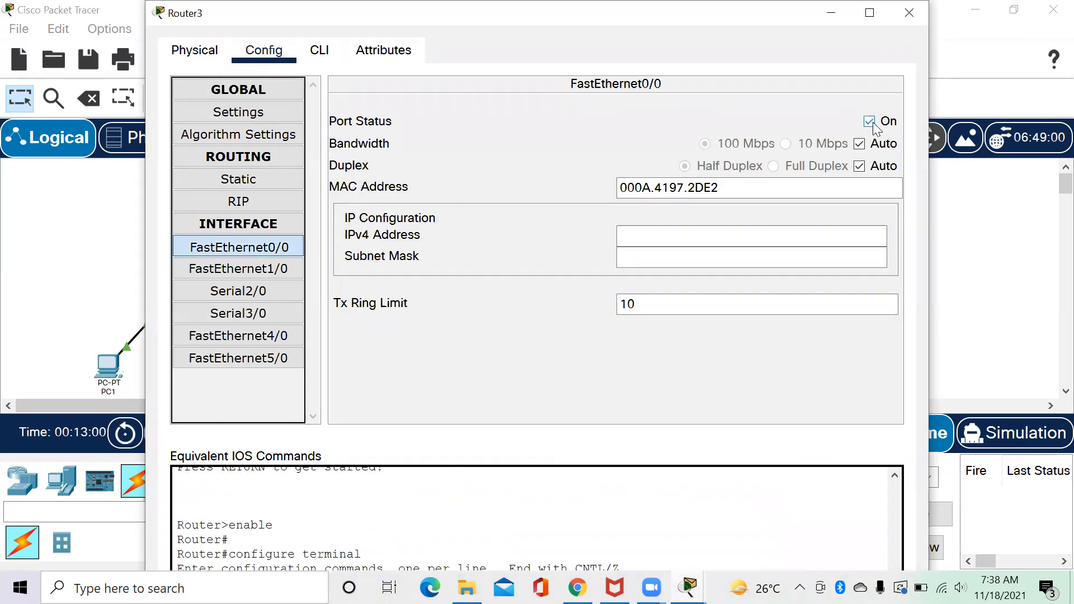
pyautogui.click(720, 239)
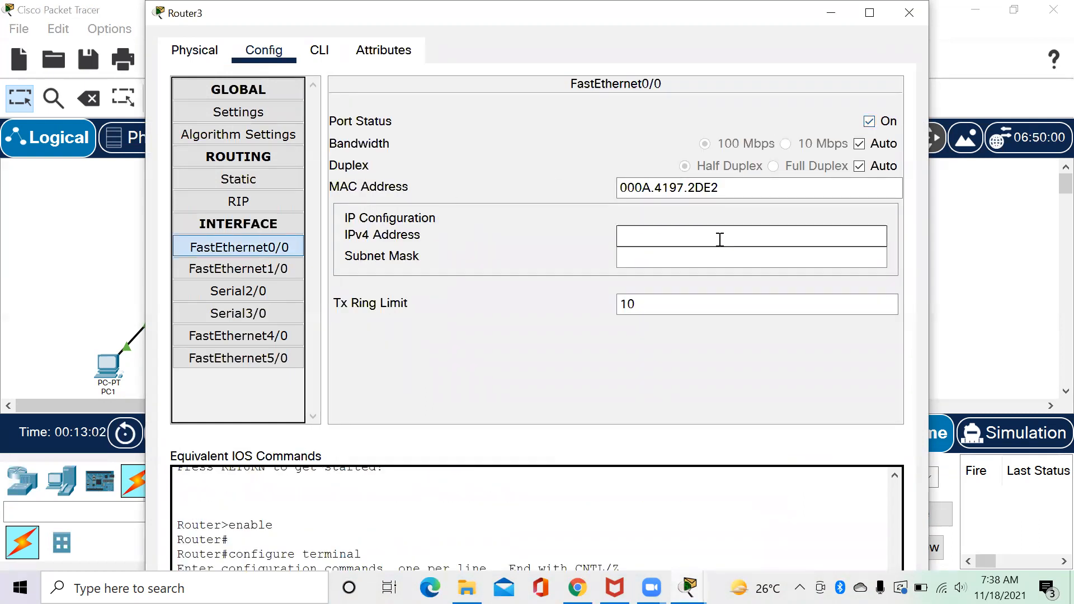
pyautogui.write('33.33.33.3')
pyautogui.press('Return')
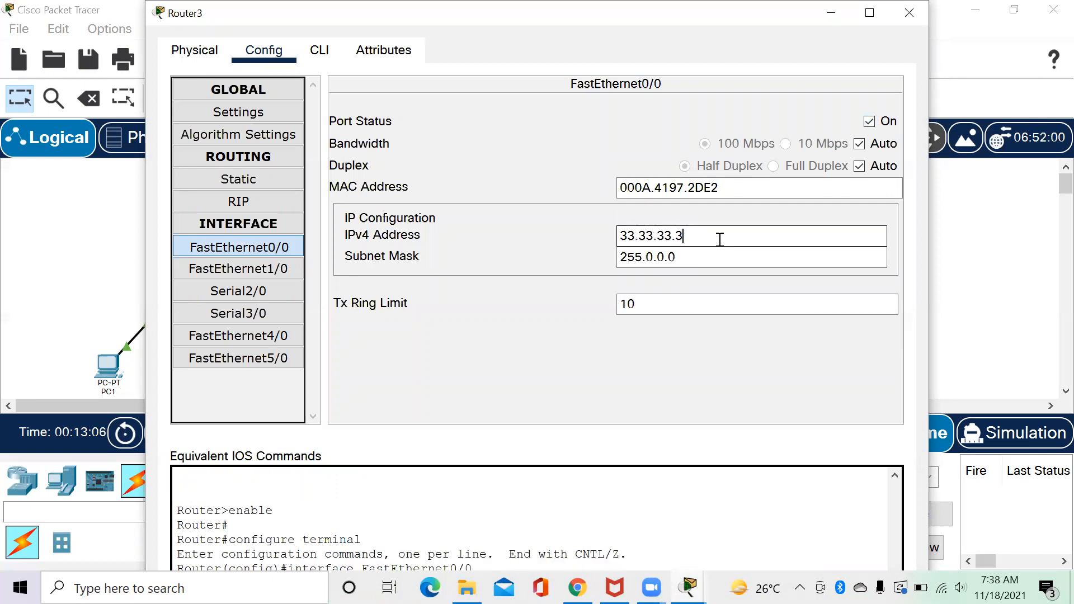
pyautogui.moveTo(664, 257); pyautogui.dragTo(647, 255)
pyautogui.write('255.255.')
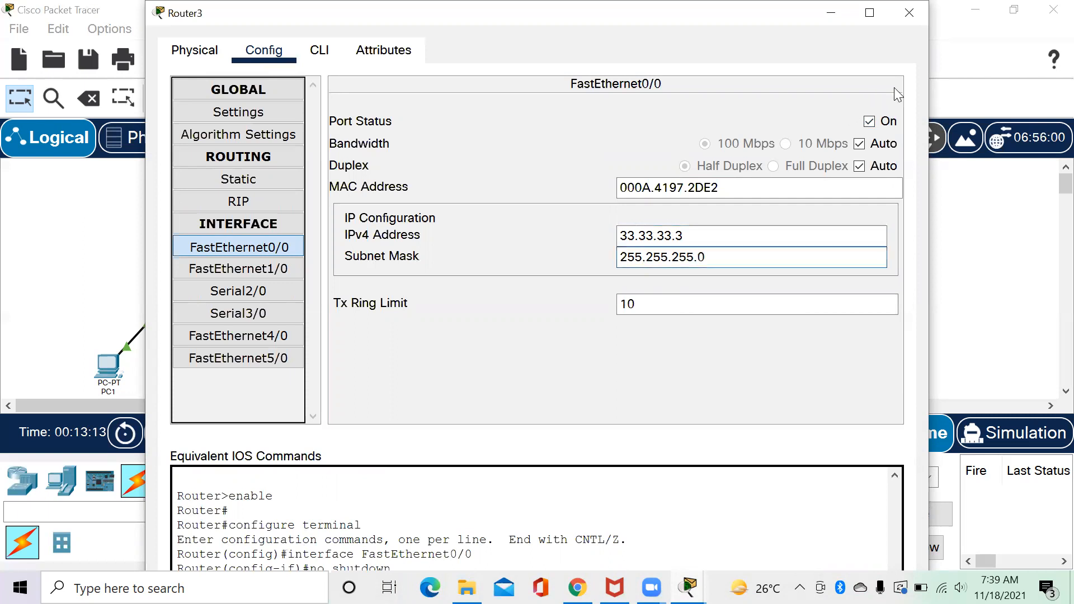
pyautogui.click(908, 14)
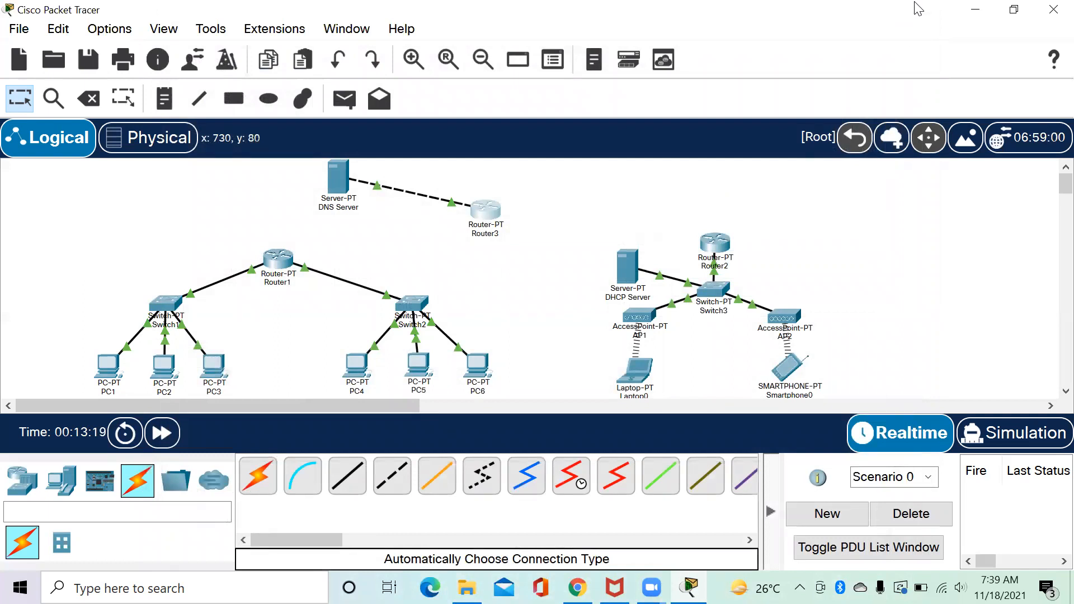
# Give the DNS Server IP address 33.33.33.1 with mask 255.255.255.0.
pyautogui.click(339, 189)
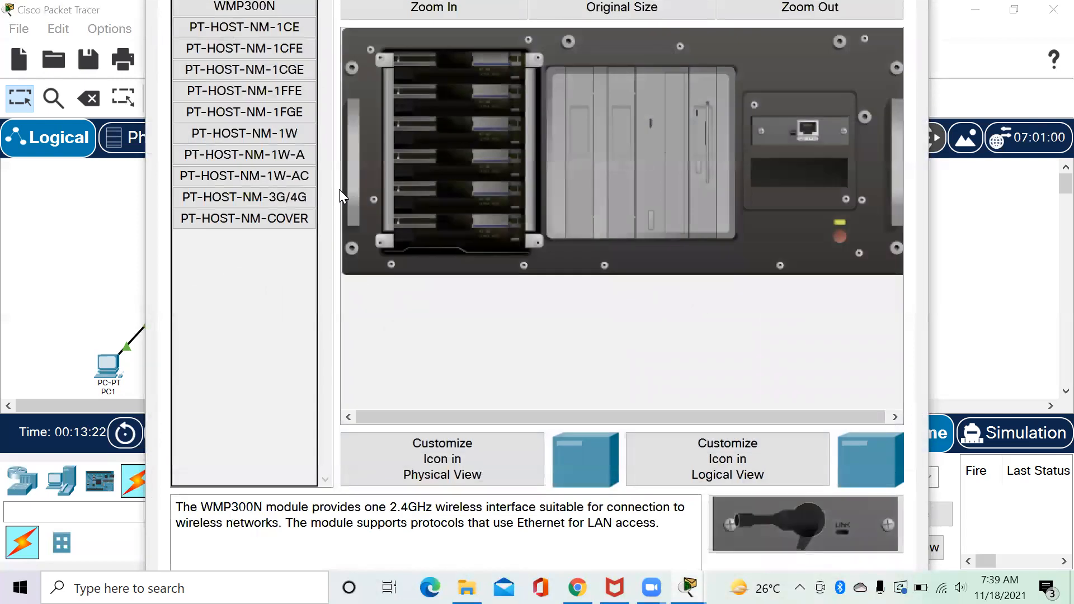
pyautogui.click(931, 192)
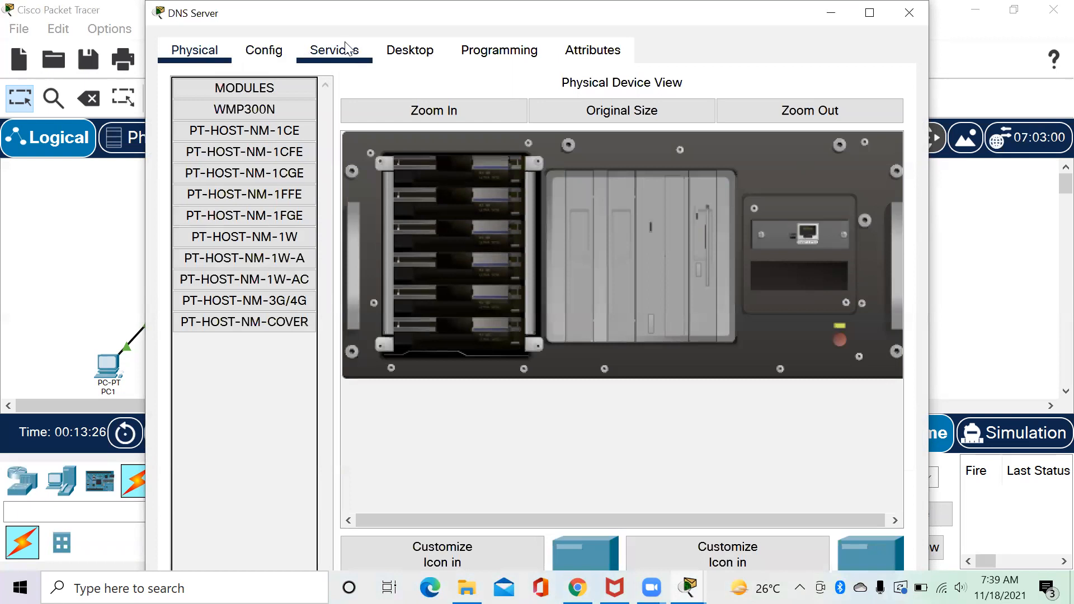
pyautogui.click(428, 54)
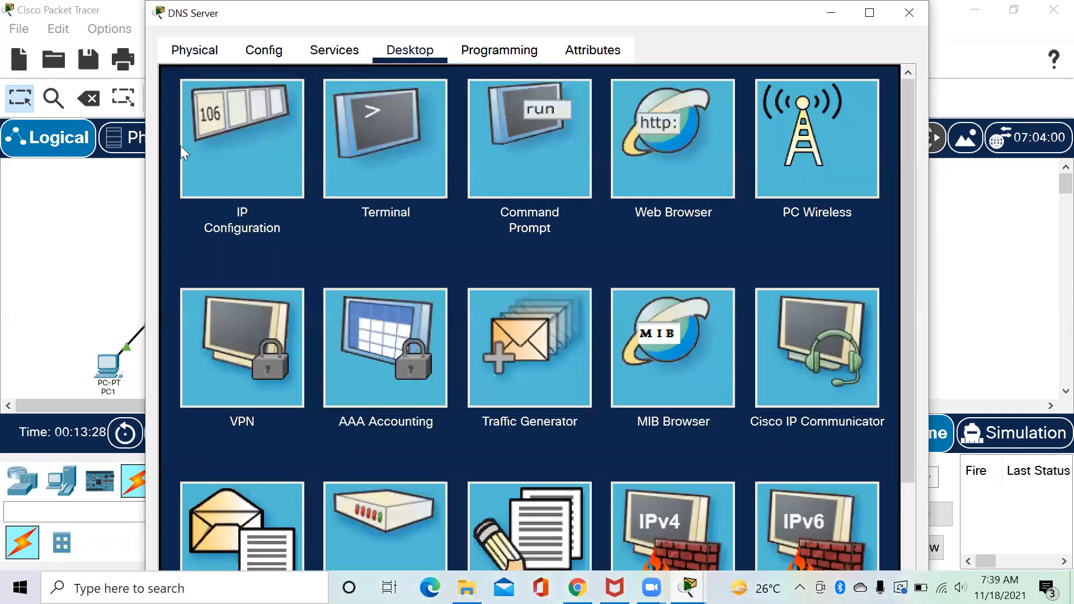
pyautogui.click(216, 142)
pyautogui.click(431, 174)
pyautogui.write('3')
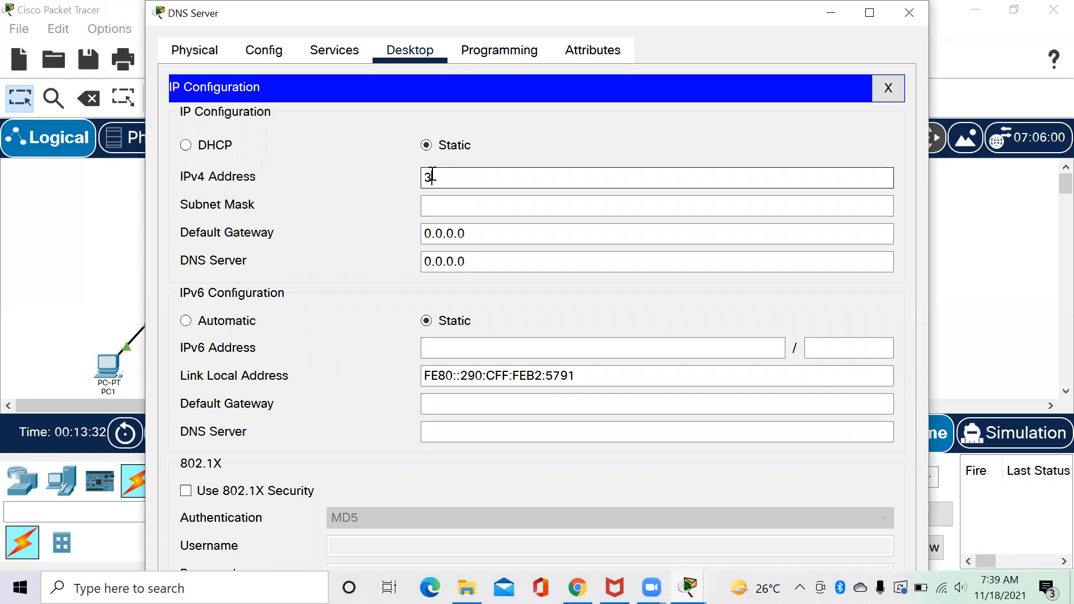
pyautogui.write('3.33.33.1')
pyautogui.click(475, 206)
pyautogui.moveTo(470, 205); pyautogui.dragTo(453, 205)
pyautogui.write('255.255.2.0')
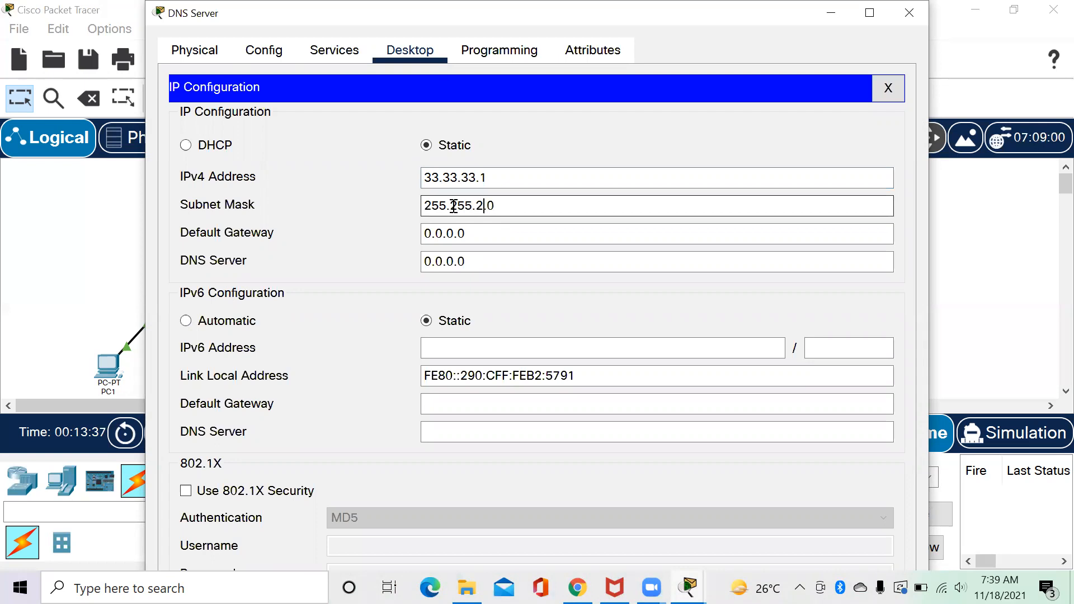
# Set the DNS Server's default gateway to 33.33.33.3 and close its window.
pyautogui.click(467, 233)
pyautogui.moveTo(468, 233); pyautogui.dragTo(419, 234)
pyautogui.write('33.333.')
pyautogui.press('BackSpace')
pyautogui.press('BackSpace')
pyautogui.write('.33.3')
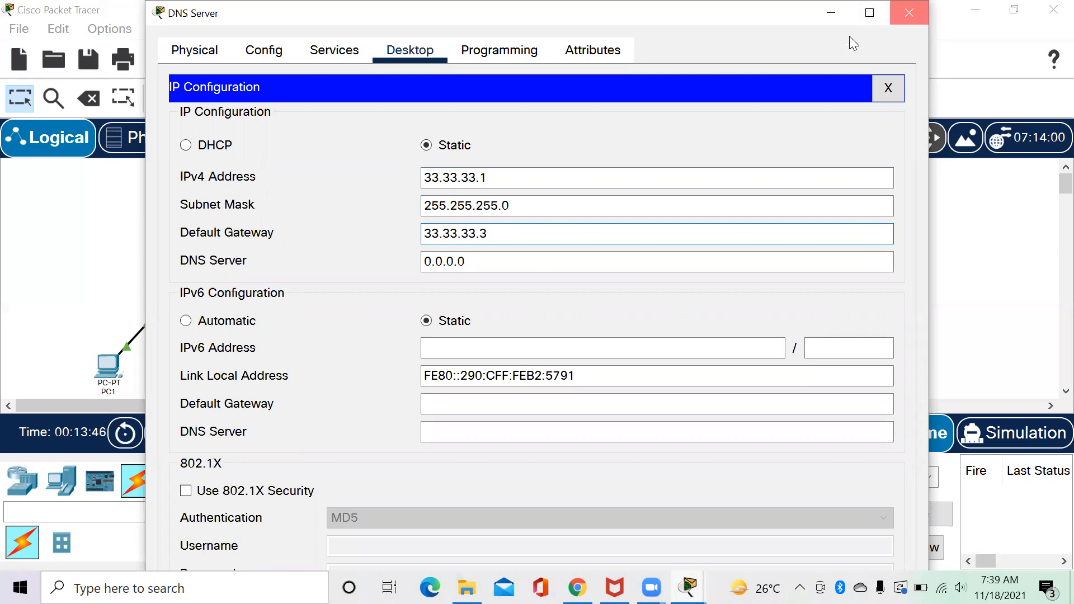
pyautogui.click(909, 12)
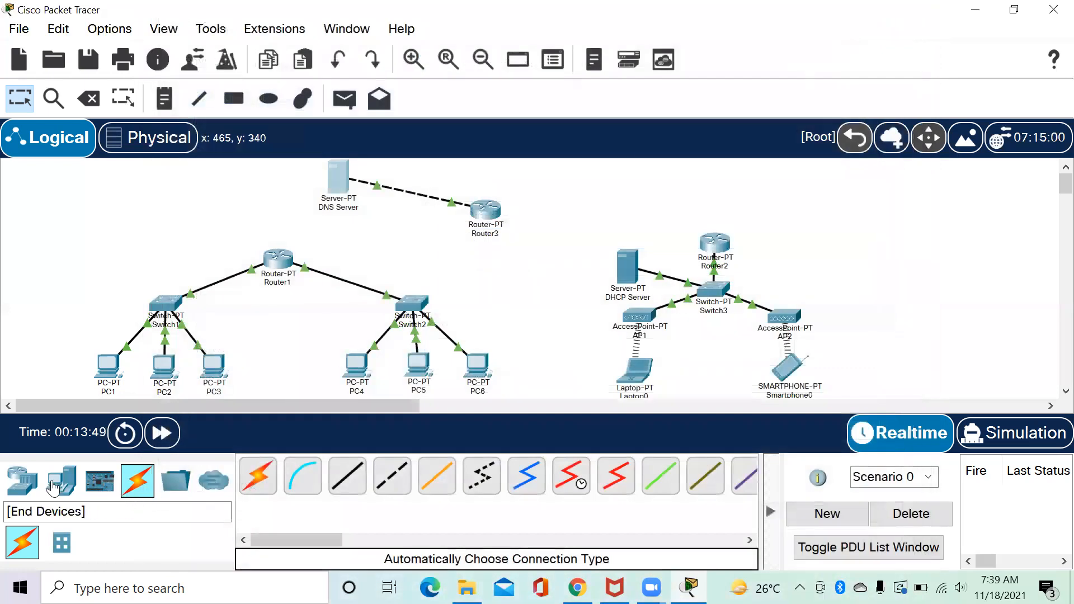
# Place a generic PT-Switch (Switch4) near the top of the canvas between Router3 and Router2.
pyautogui.click(28, 485)
pyautogui.click(61, 542)
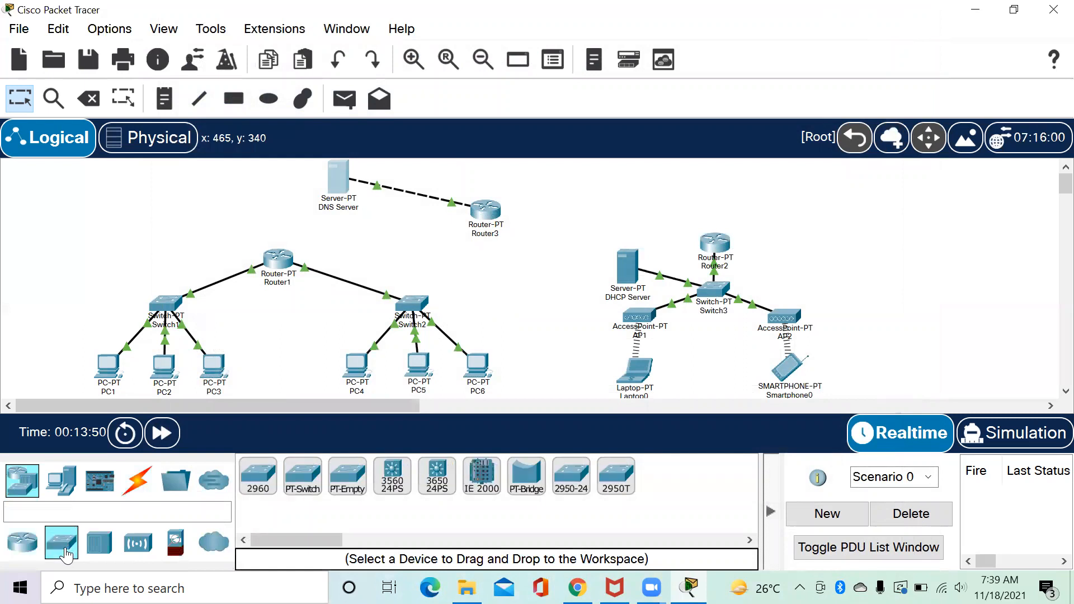
pyautogui.click(312, 487)
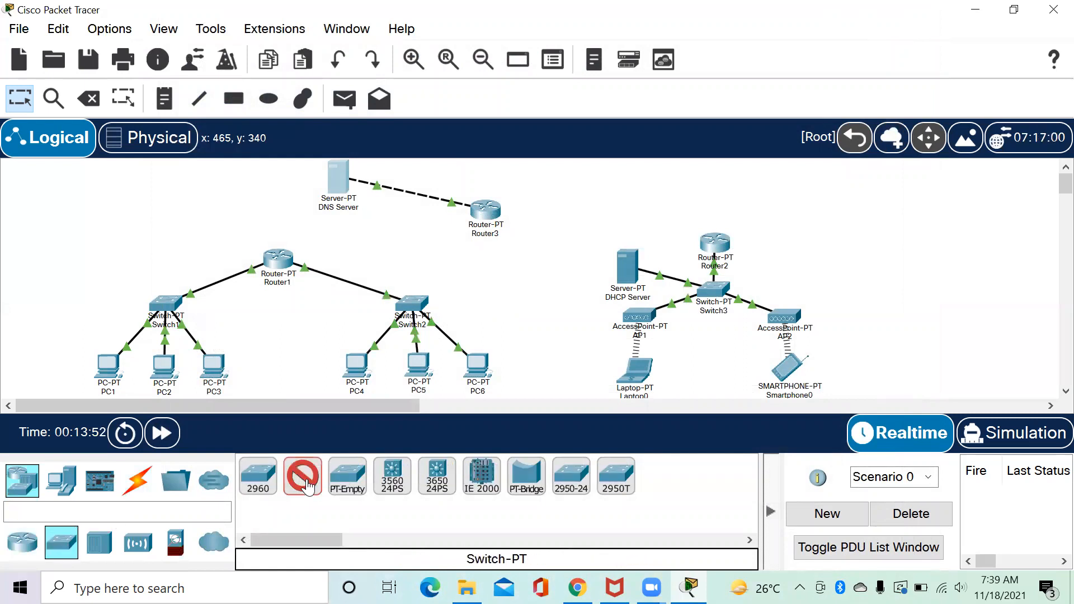
pyautogui.click(586, 179)
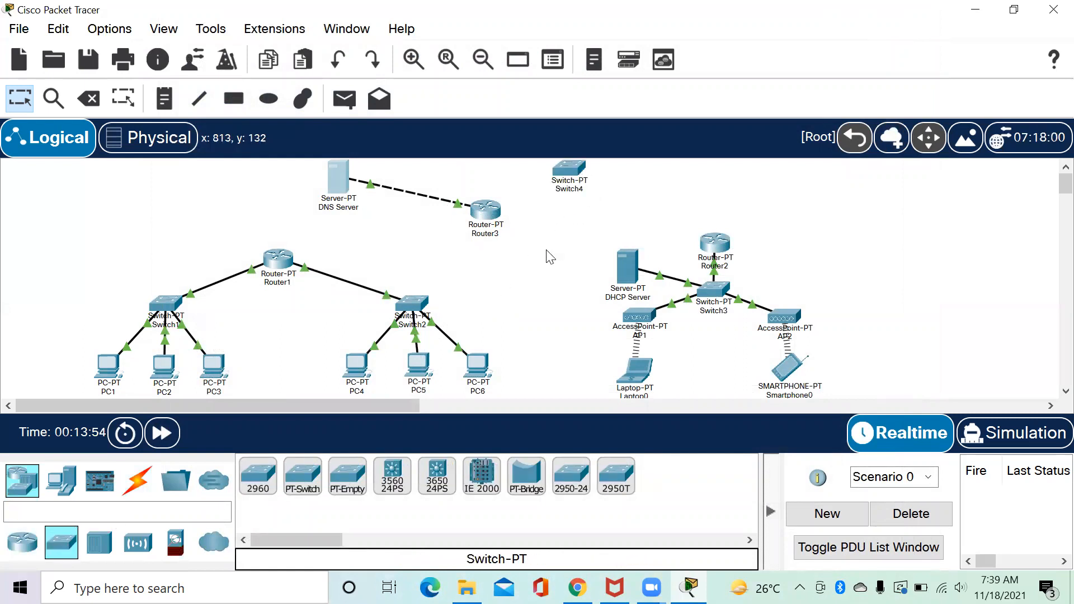
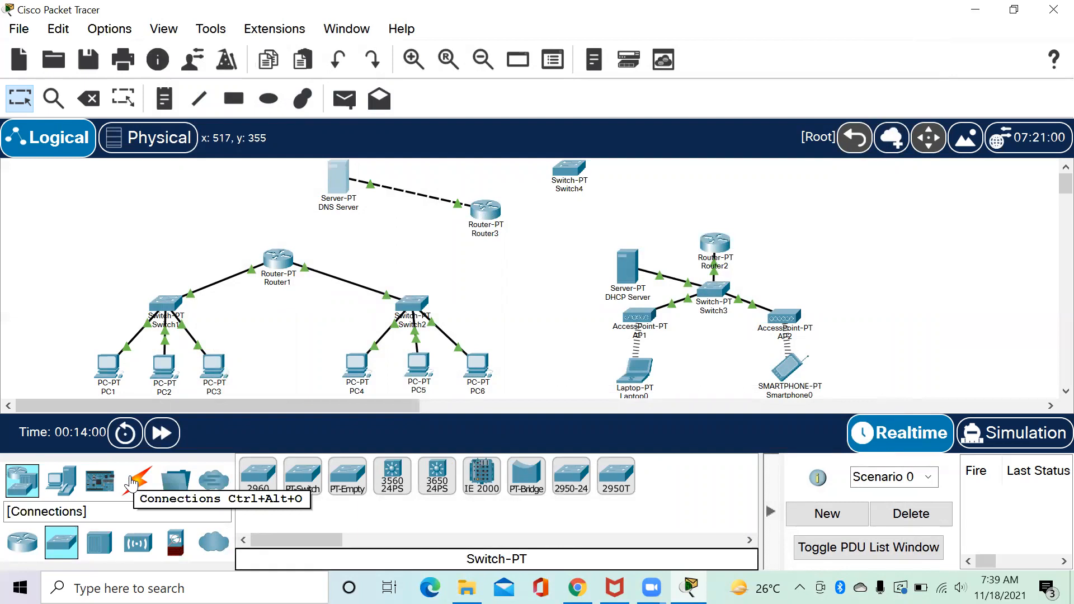
# Place a first server beside Switch4 and nudge Switch4 slightly lower.
pyautogui.click(75, 488)
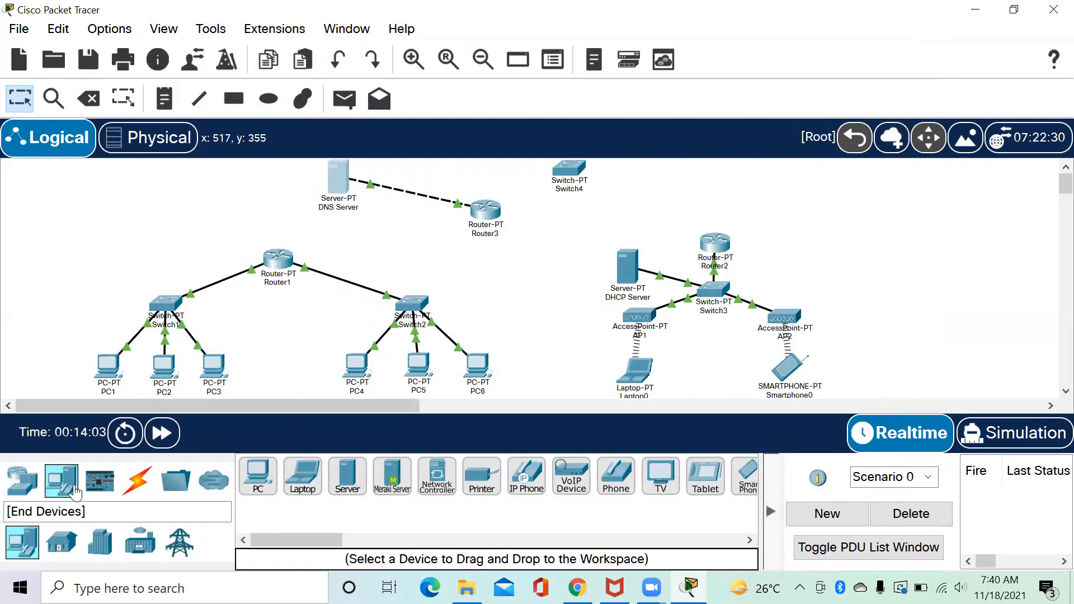
pyautogui.click(348, 475)
pyautogui.click(654, 244)
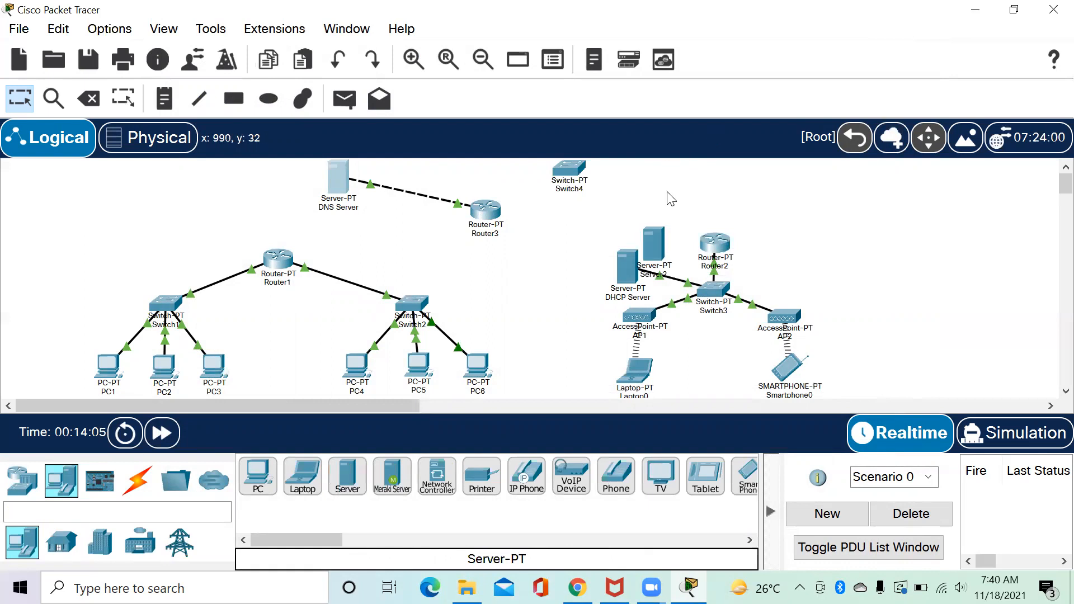
pyautogui.moveTo(666, 242); pyautogui.dragTo(663, 161)
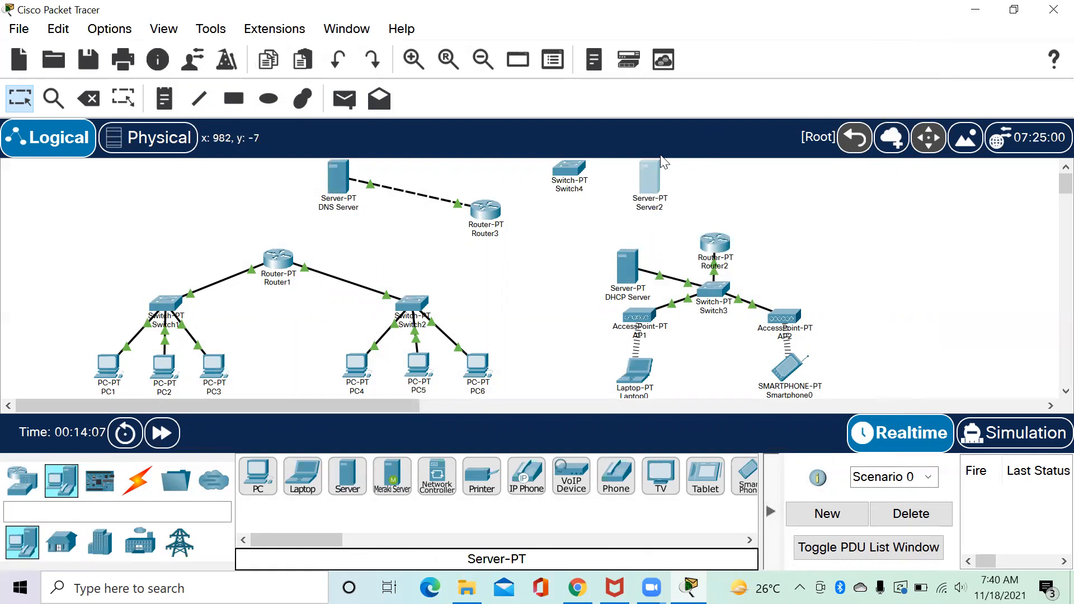
pyautogui.moveTo(567, 176); pyautogui.dragTo(569, 186)
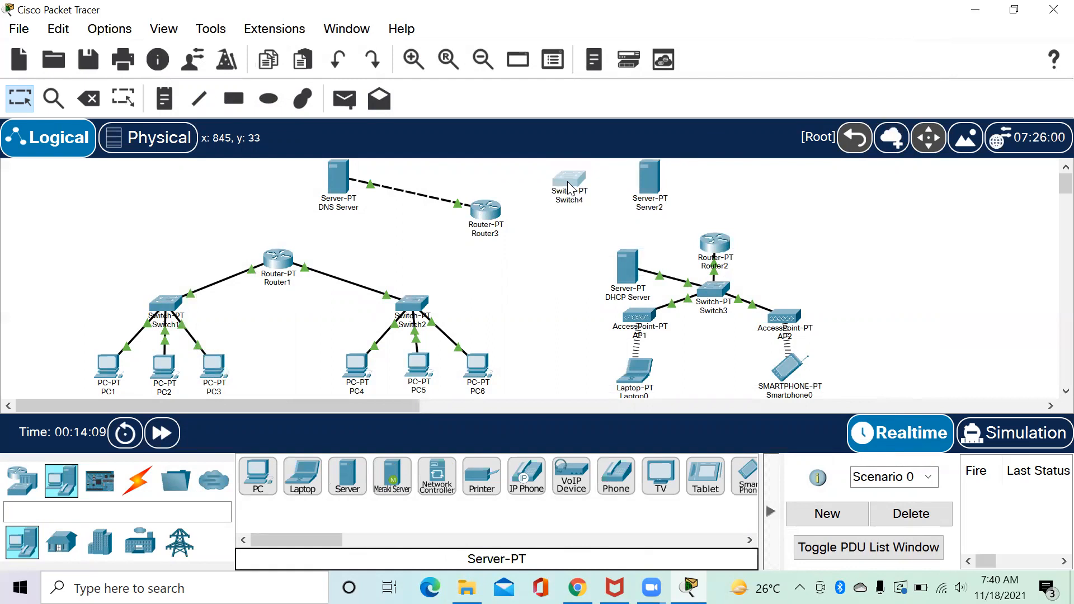
# Add Server3 and Server4 in a row to the right of the first server.
pyautogui.click(346, 475)
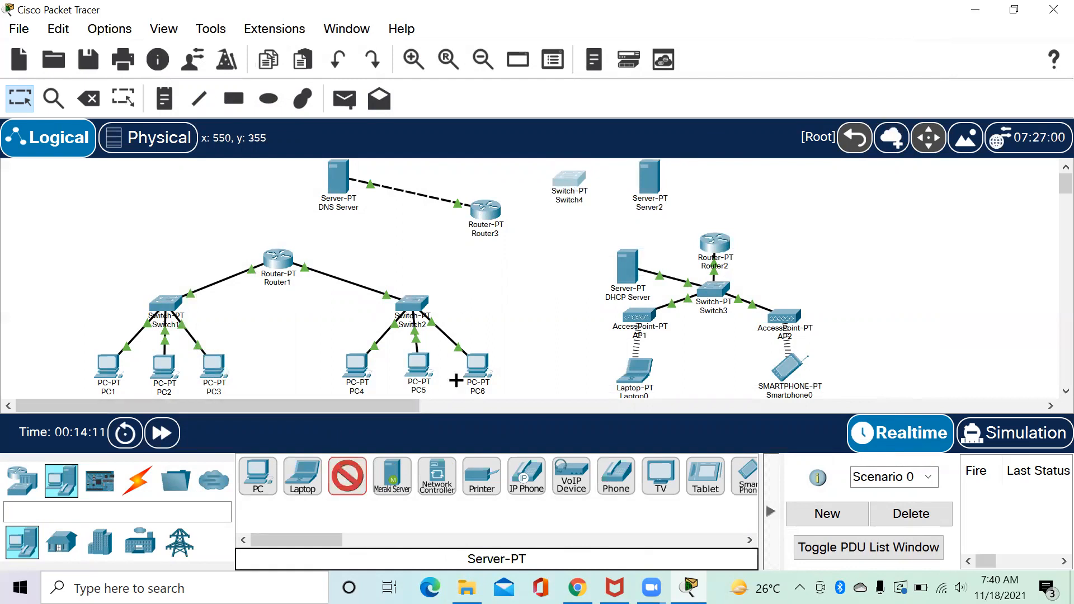
pyautogui.click(763, 184)
pyautogui.click(746, 190)
pyautogui.moveTo(746, 191); pyautogui.dragTo(729, 190)
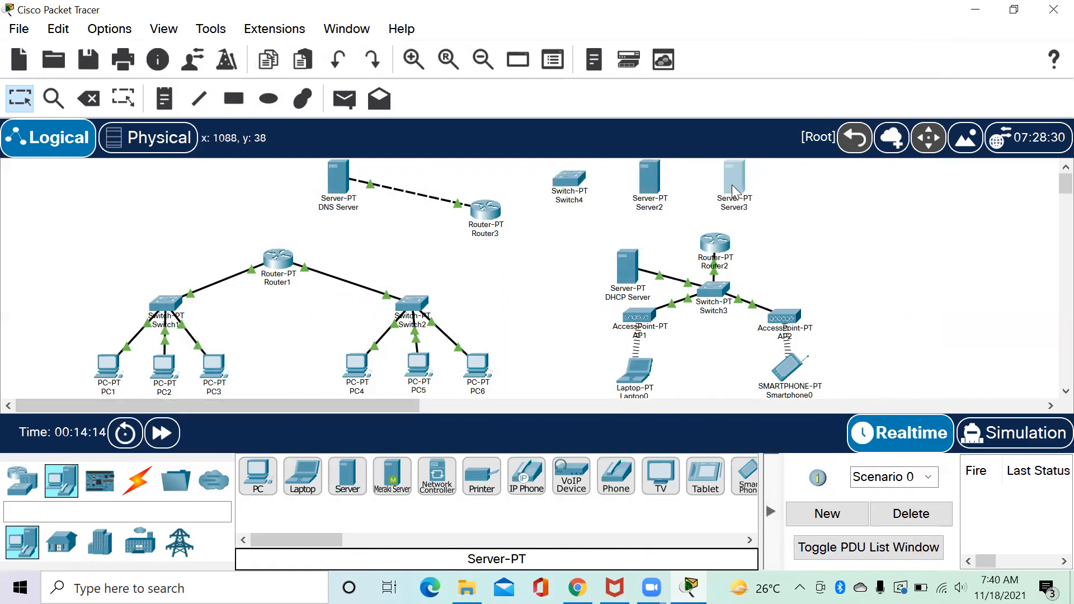
pyautogui.click(355, 484)
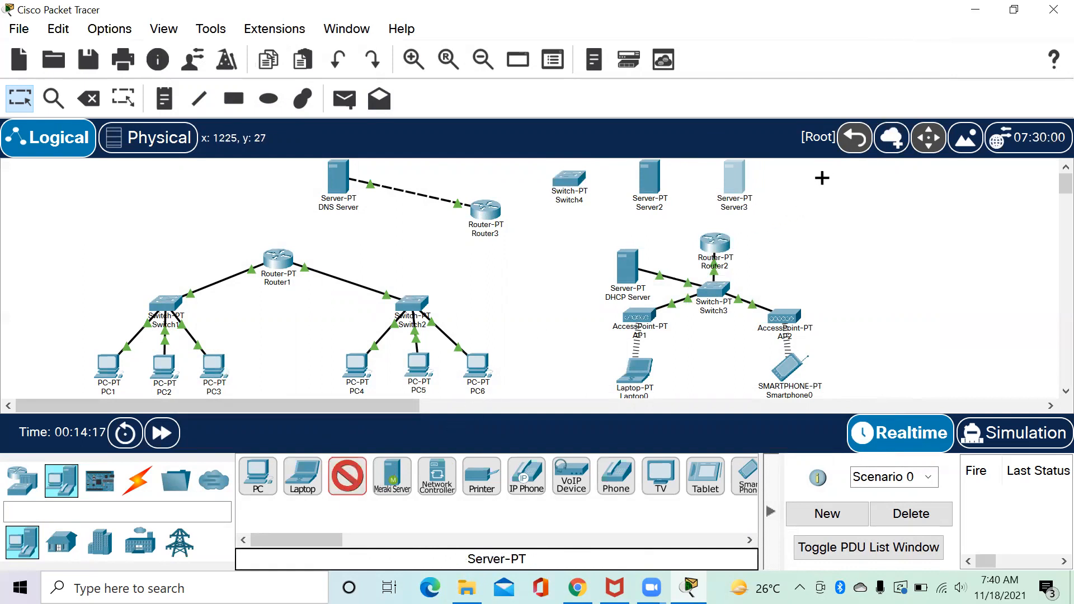
pyautogui.click(810, 238)
pyautogui.moveTo(812, 241); pyautogui.dragTo(808, 182)
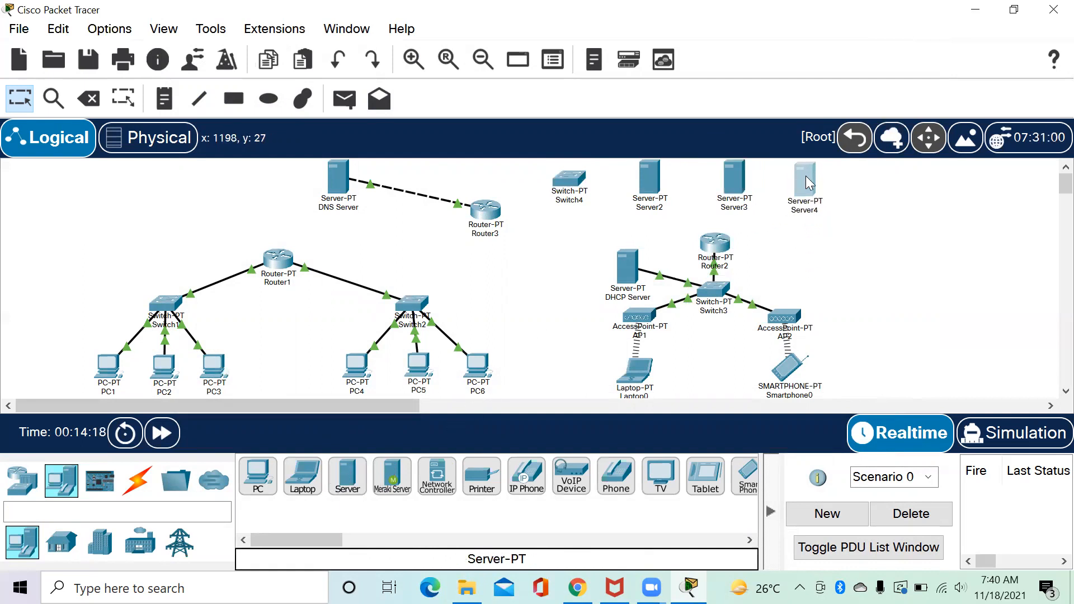
pyautogui.click(649, 207)
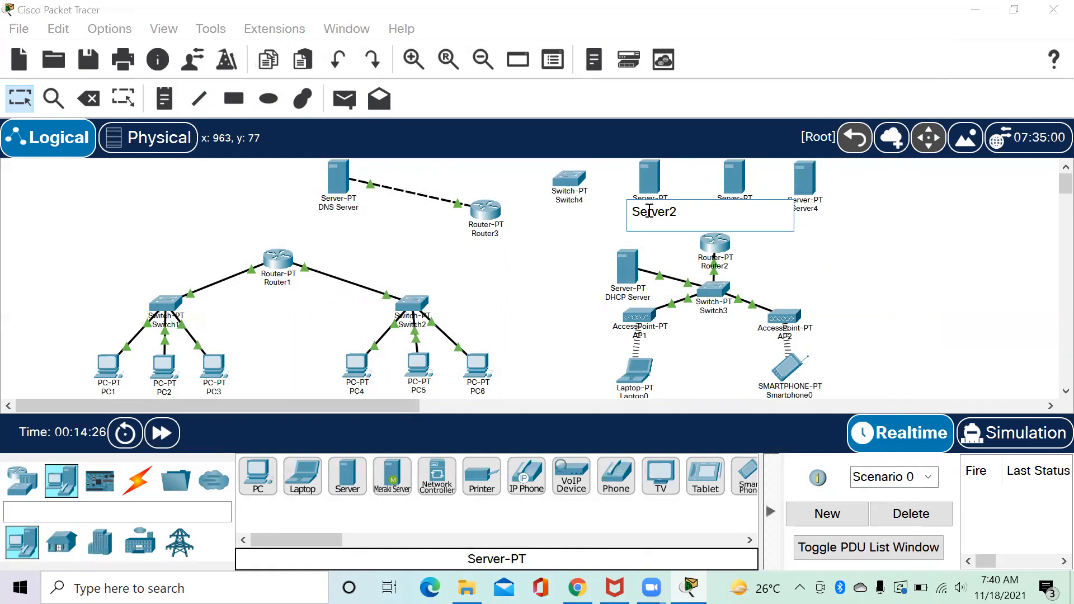
# Rename Server2, Server3 and Server4 to Web Server, FTP Server and Mail Server.
pyautogui.write('Web')
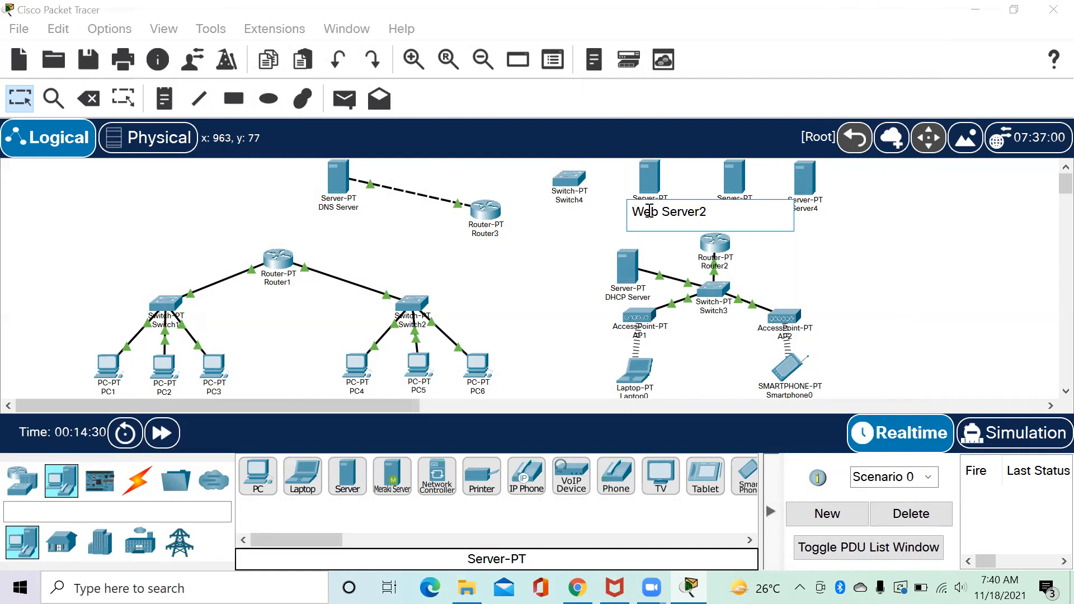
pyautogui.click(913, 262)
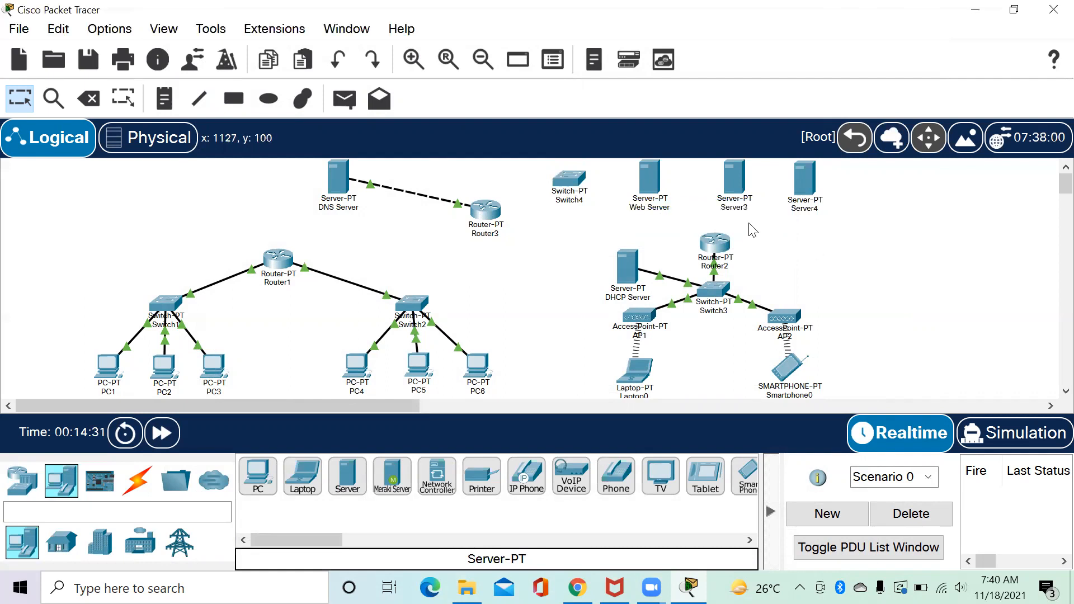
pyautogui.click(735, 208)
pyautogui.write('FTP')
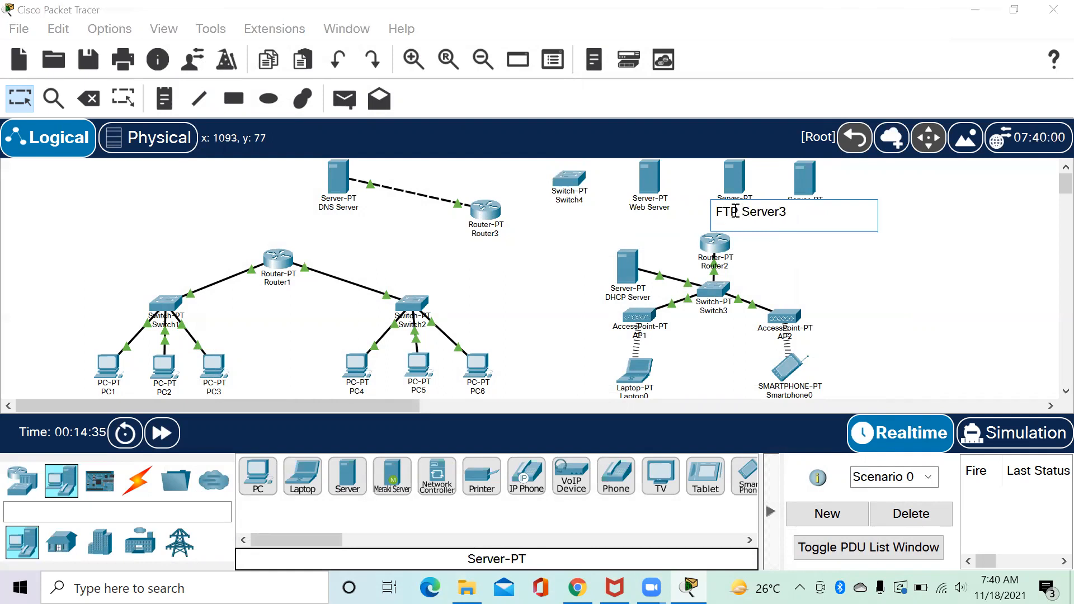
pyautogui.press('BackSpace')
pyautogui.click(805, 244)
pyautogui.click(809, 210)
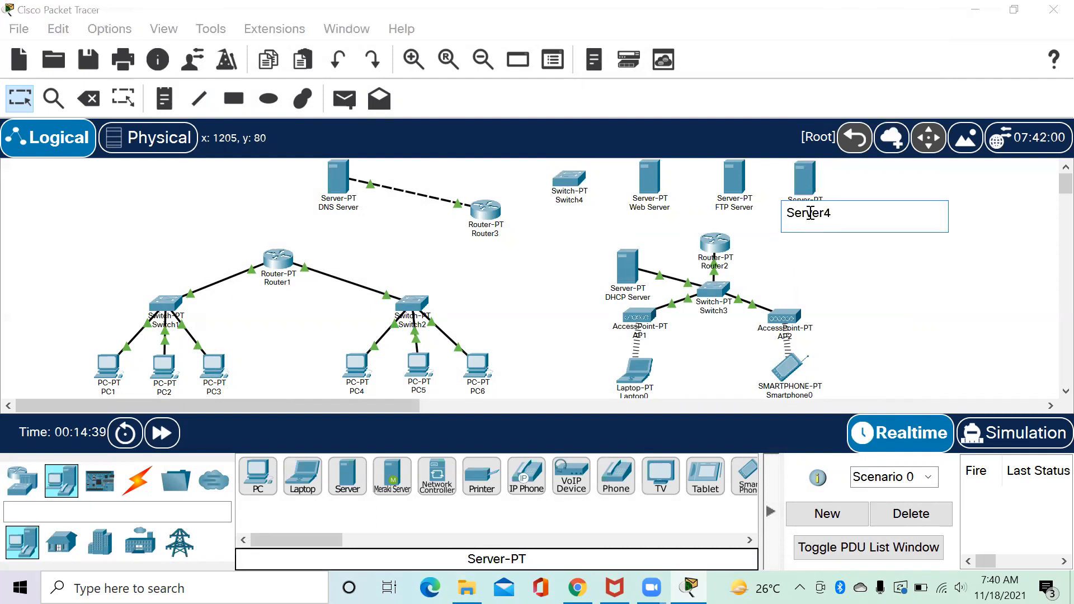
pyautogui.write('Mail')
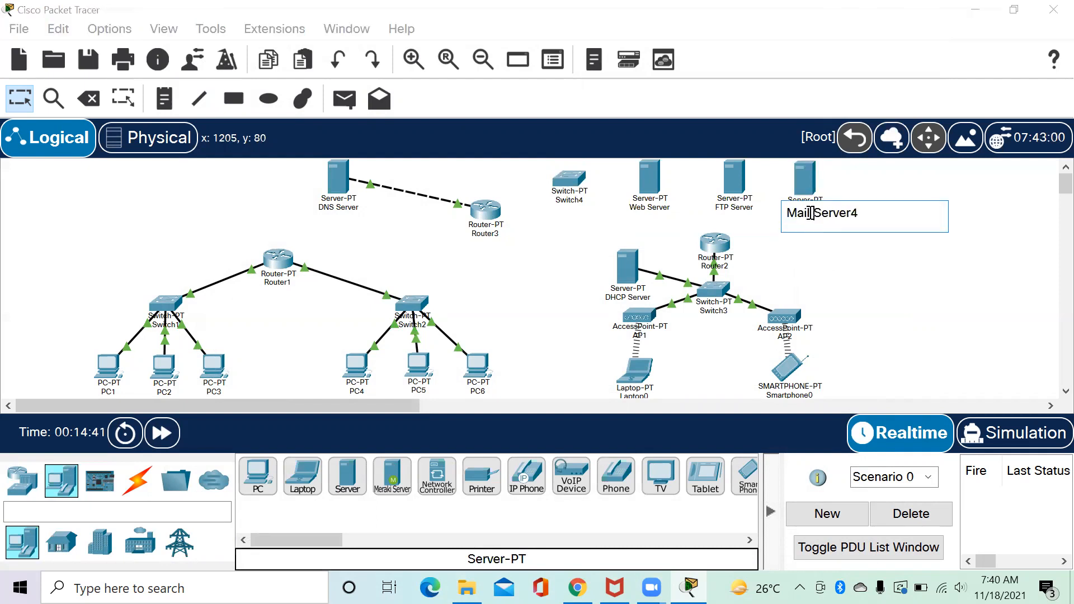
pyautogui.press('Delete')
pyautogui.click(845, 267)
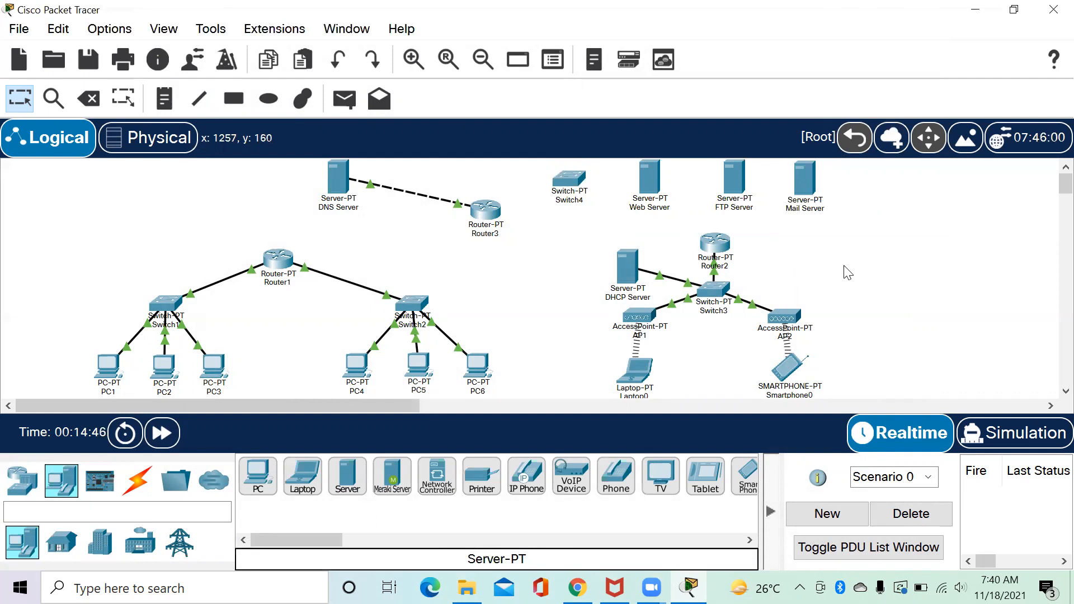
# Cable Router3 to Switch4 using the automatic connection type.
pyautogui.click(137, 485)
pyautogui.click(256, 493)
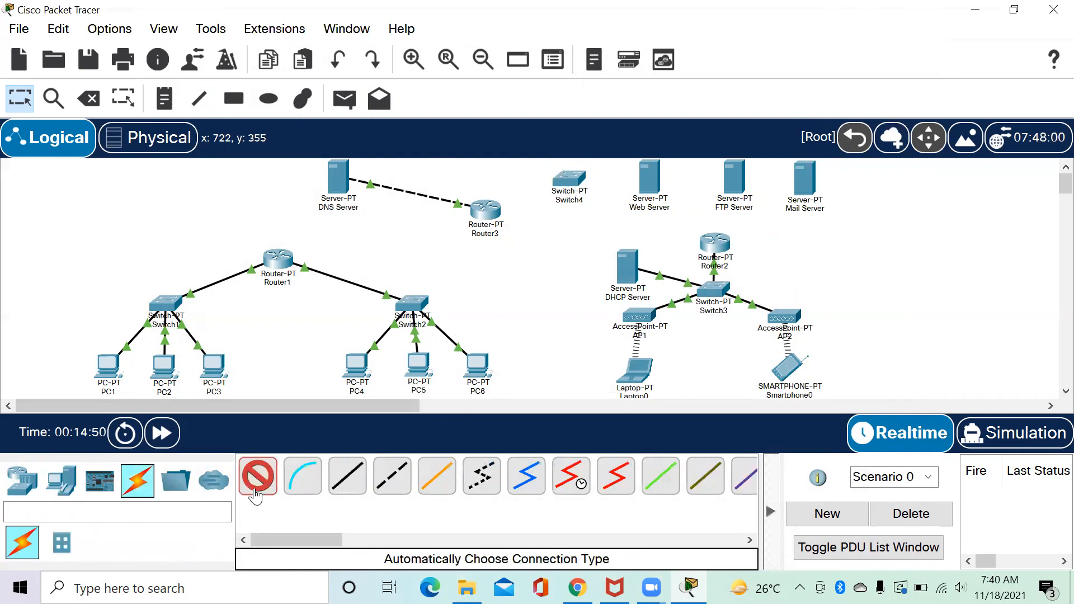
pyautogui.click(484, 211)
pyautogui.click(572, 180)
# Cable Switch4 to the Web Server, FTP Server and Mail Server.
pyautogui.click(258, 481)
pyautogui.click(569, 180)
pyautogui.click(649, 177)
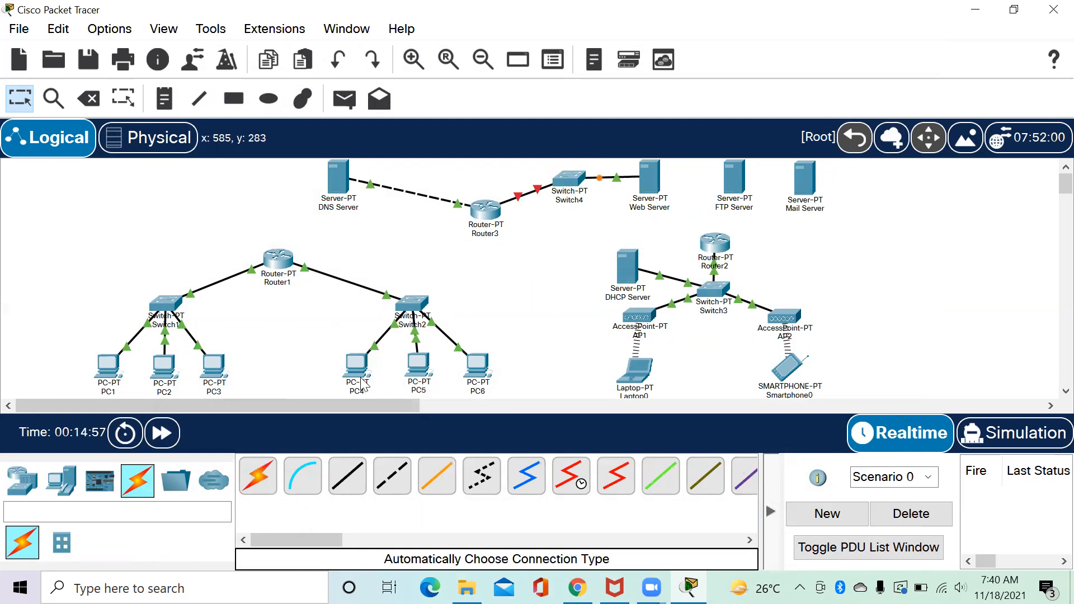
pyautogui.click(263, 477)
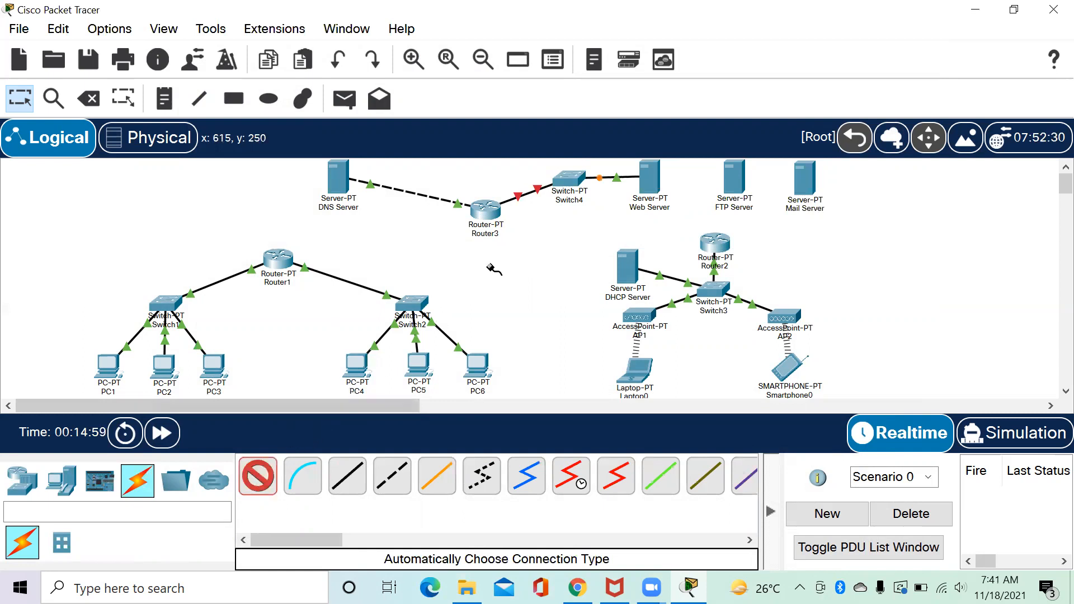
pyautogui.click(568, 182)
pyautogui.click(737, 179)
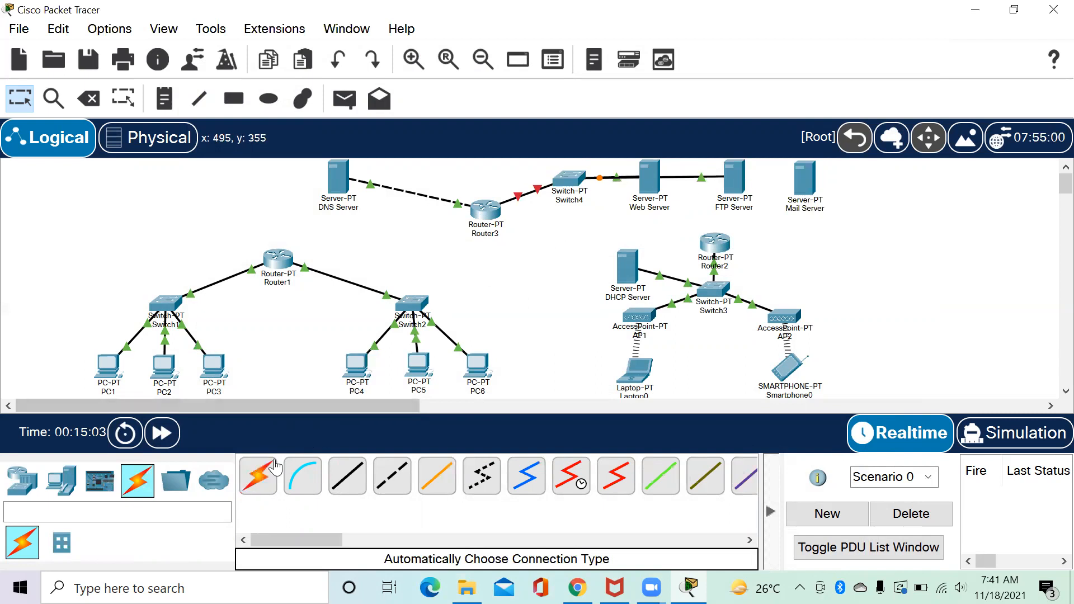
pyautogui.click(273, 467)
pyautogui.click(570, 180)
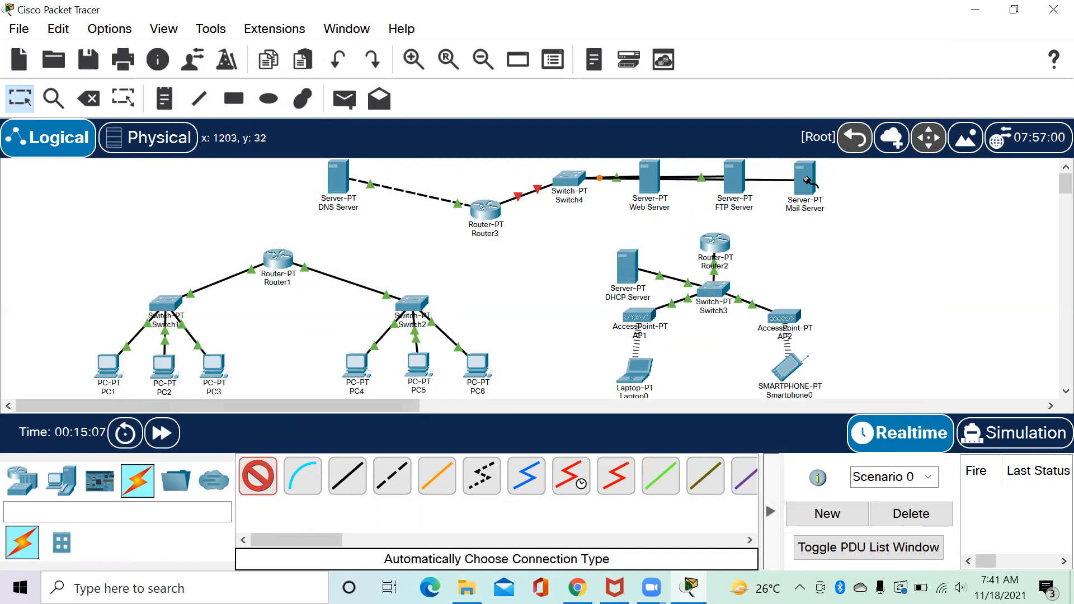
pyautogui.click(807, 180)
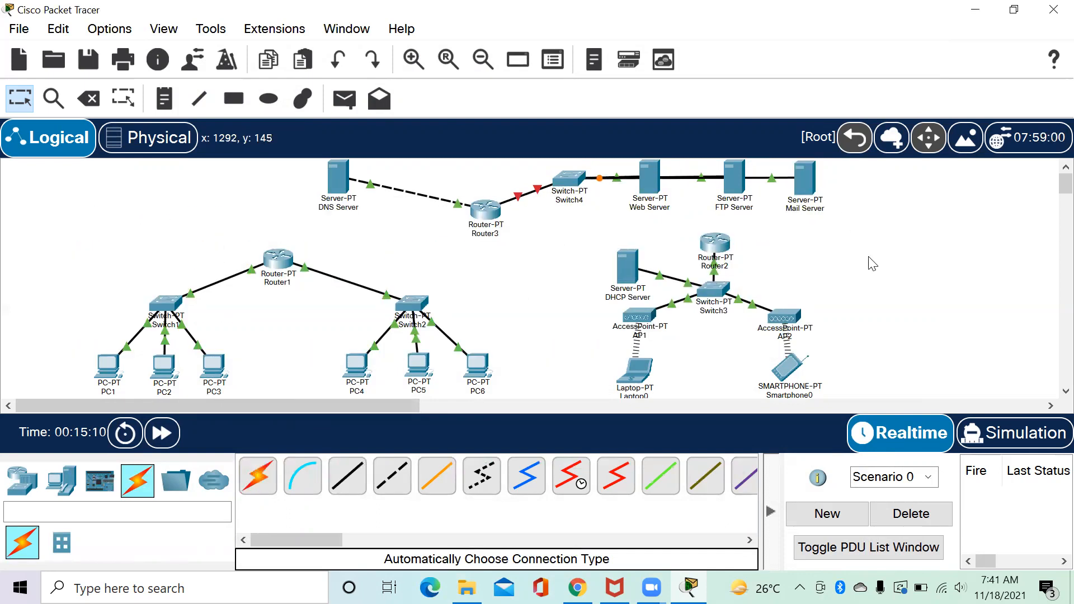
pyautogui.click(278, 263)
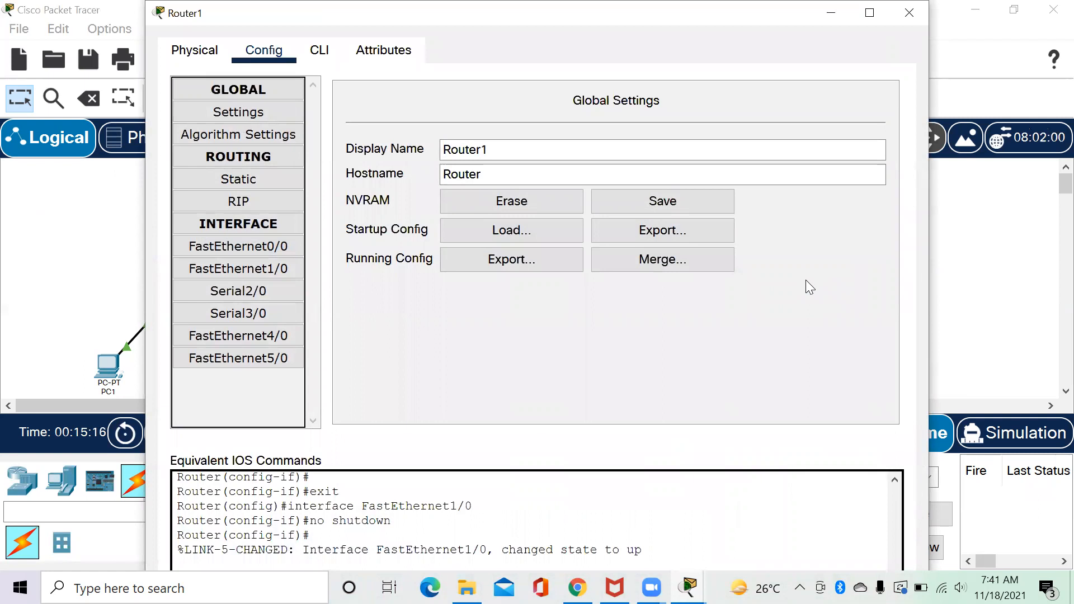
# Turn on Router1's Serial2/0 with IP 12.12.12.1 and mask 255.255.255.0.
pyautogui.click(278, 291)
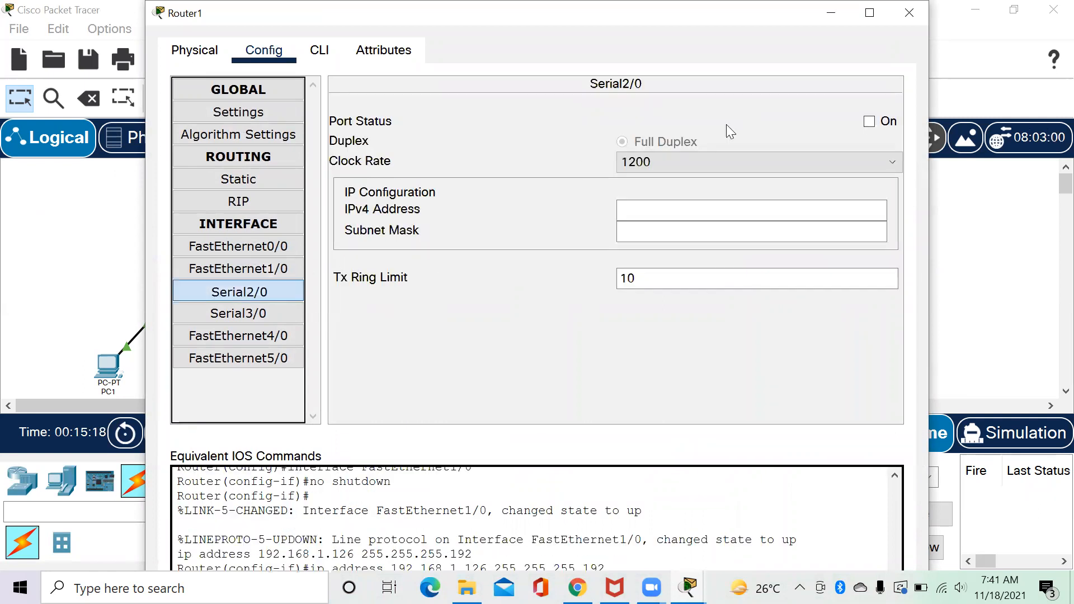
pyautogui.click(883, 124)
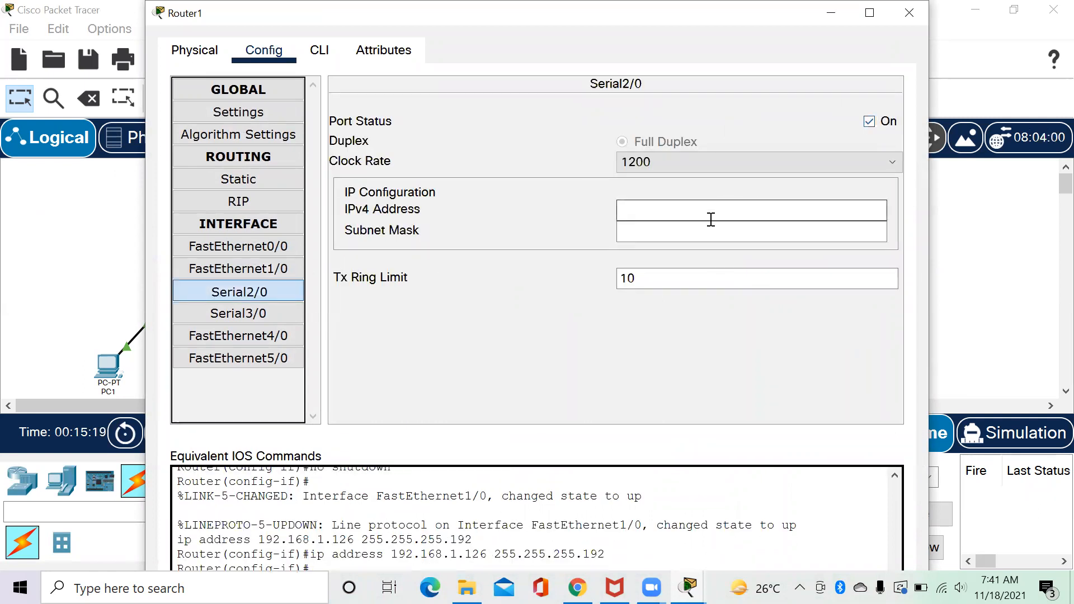
pyautogui.click(710, 219)
pyautogui.write('12.12.12.1')
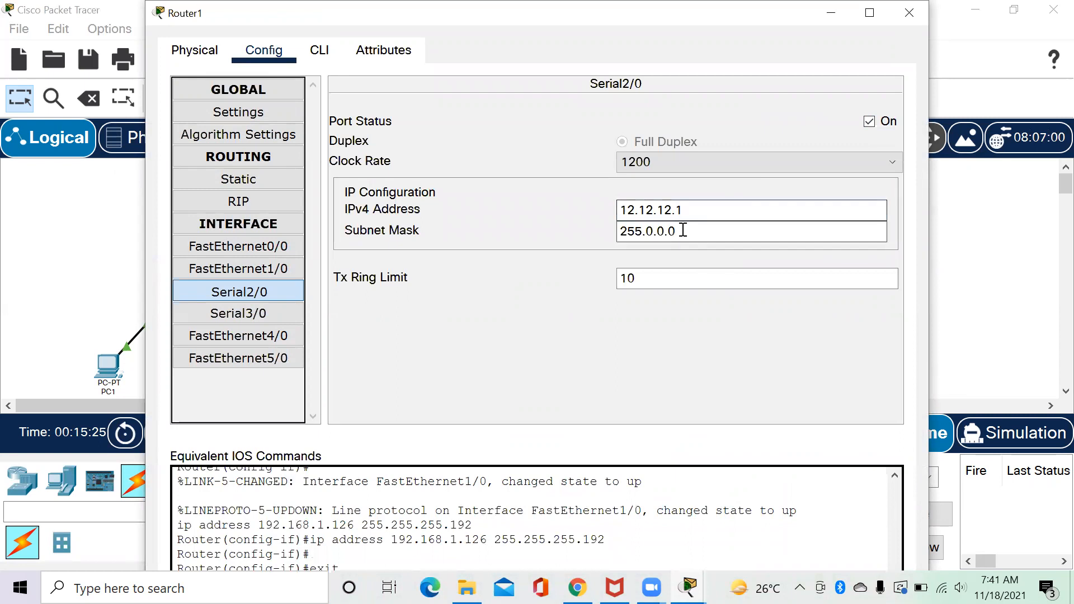
pyautogui.moveTo(665, 234); pyautogui.dragTo(648, 235)
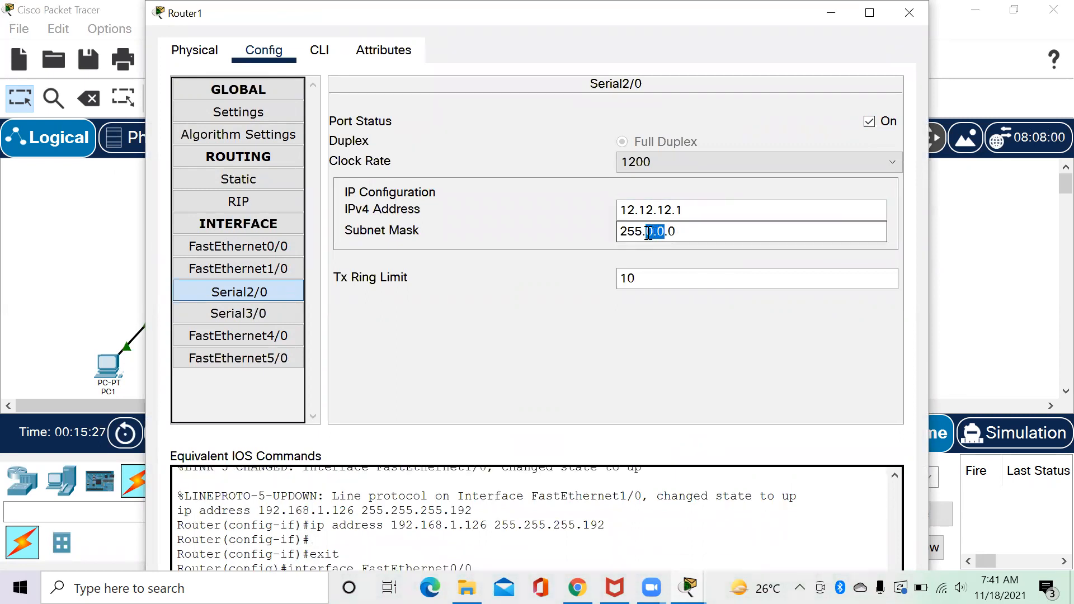
pyautogui.write('255.255.')
pyautogui.hotkey('ctrl', 'a')
pyautogui.hotkey('ctrl', 'c')
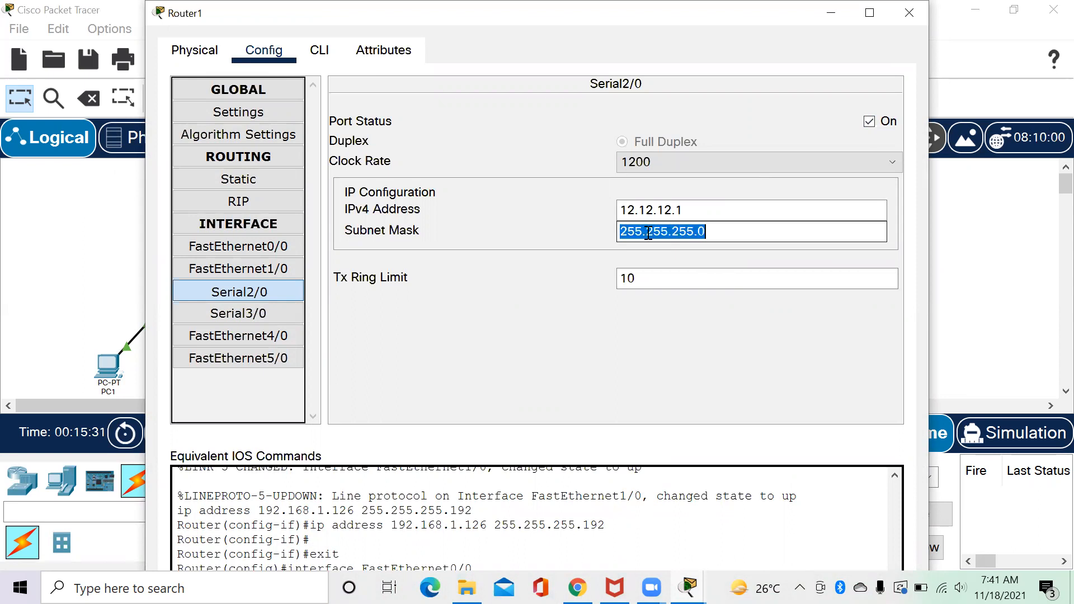
# Turn on Router1's Serial3/0 with IP 13.13.13.1 and mask 255.255.255.0, then close the window.
pyautogui.click(270, 312)
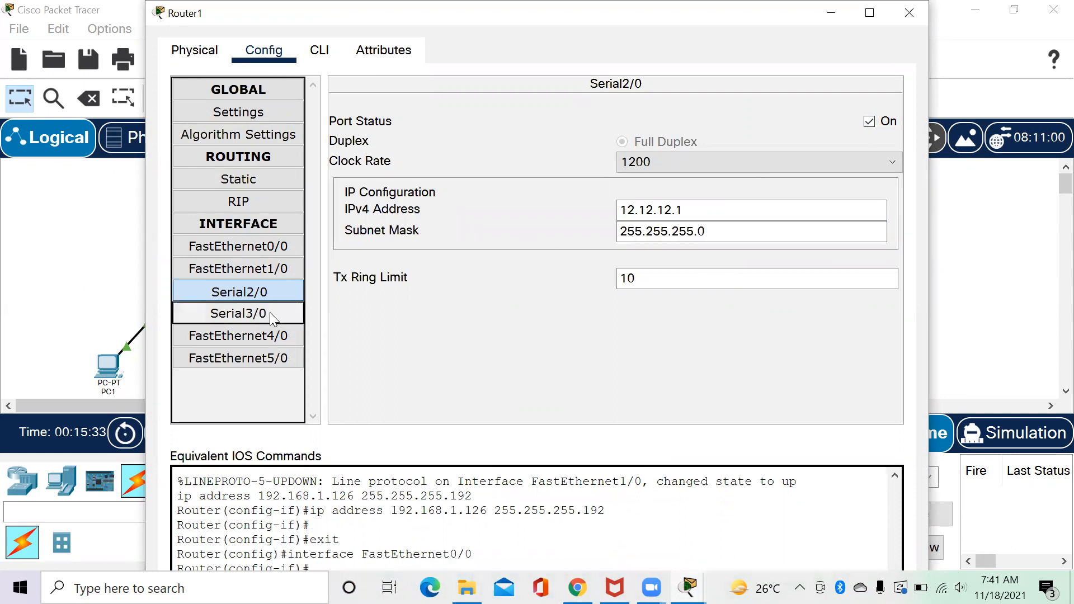
pyautogui.click(640, 206)
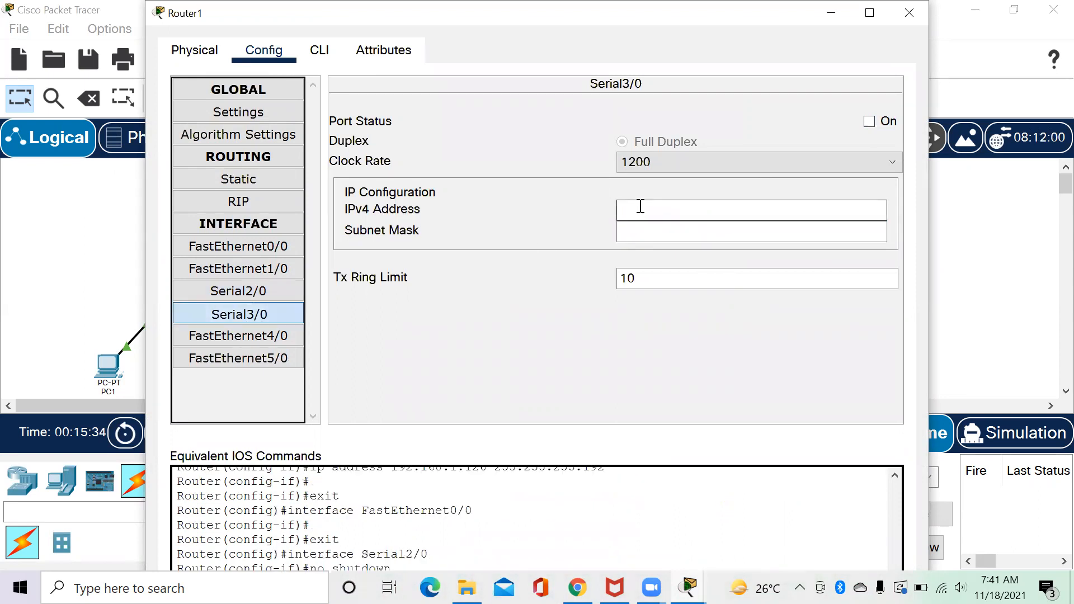
pyautogui.click(868, 121)
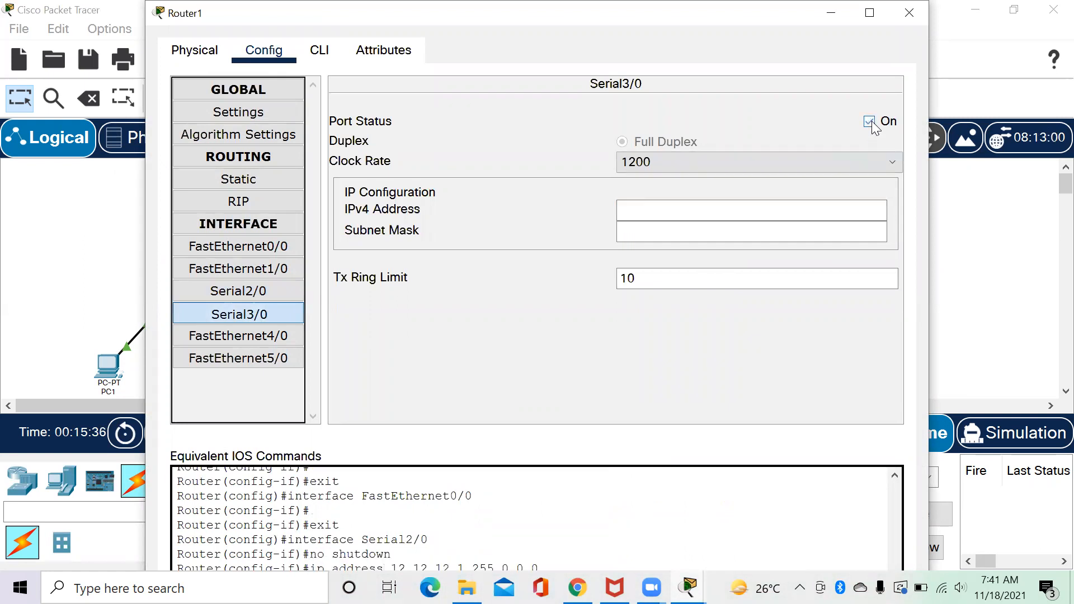
pyautogui.click(747, 204)
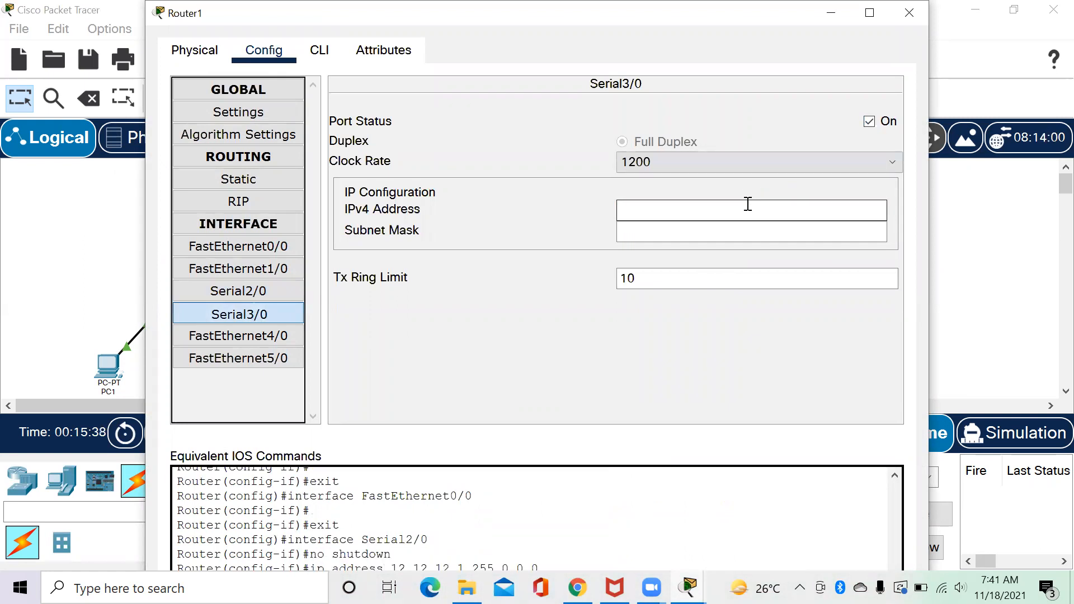
pyautogui.write('13.13.13.1')
pyautogui.click(692, 228)
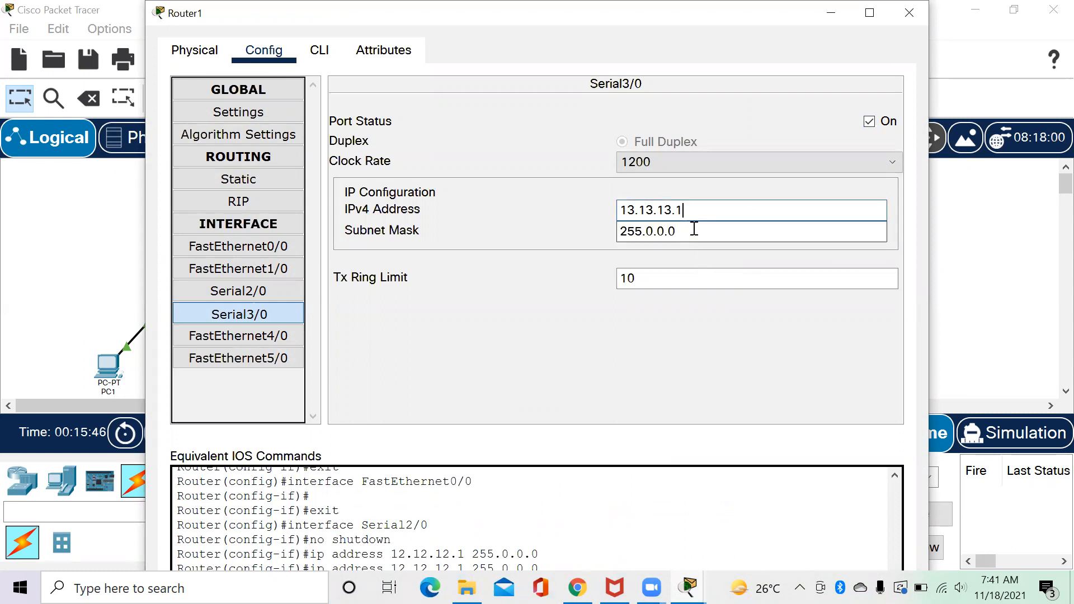
pyautogui.doubleClick(694, 229)
pyautogui.hotkey('ctrl', 'v')
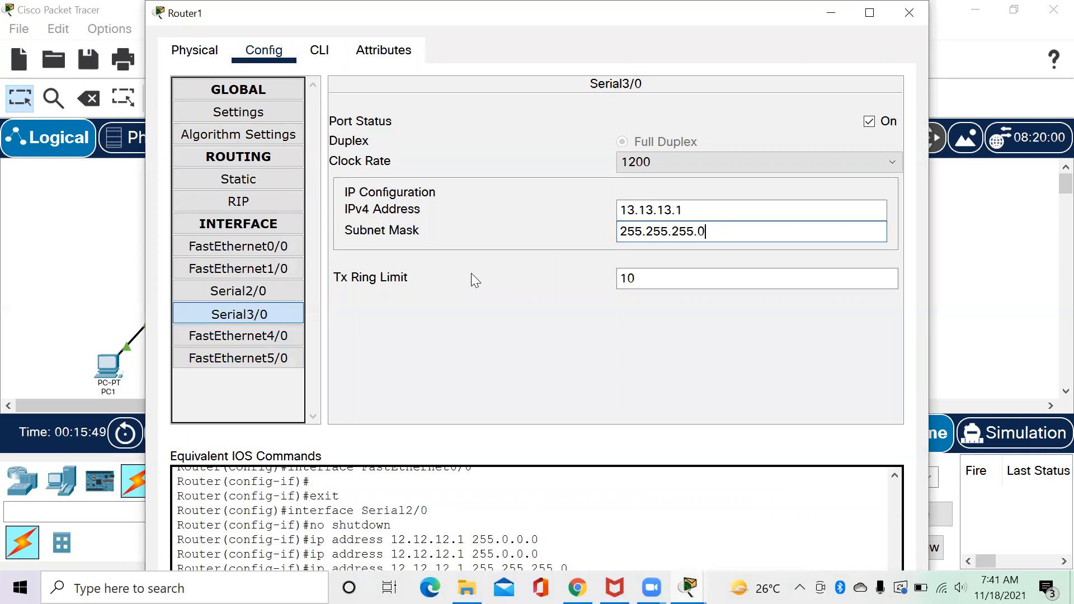
pyautogui.click(898, 25)
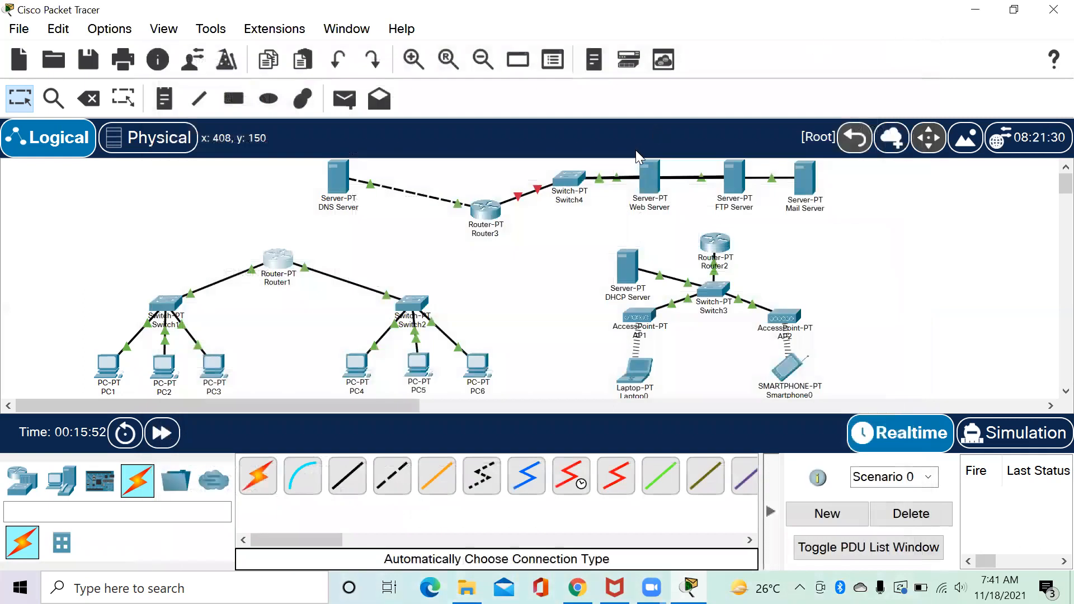
# Turn on Router2's Serial2/0 with IP 12.12.12.2 and mask 255.255.255.0.
pyautogui.click(715, 244)
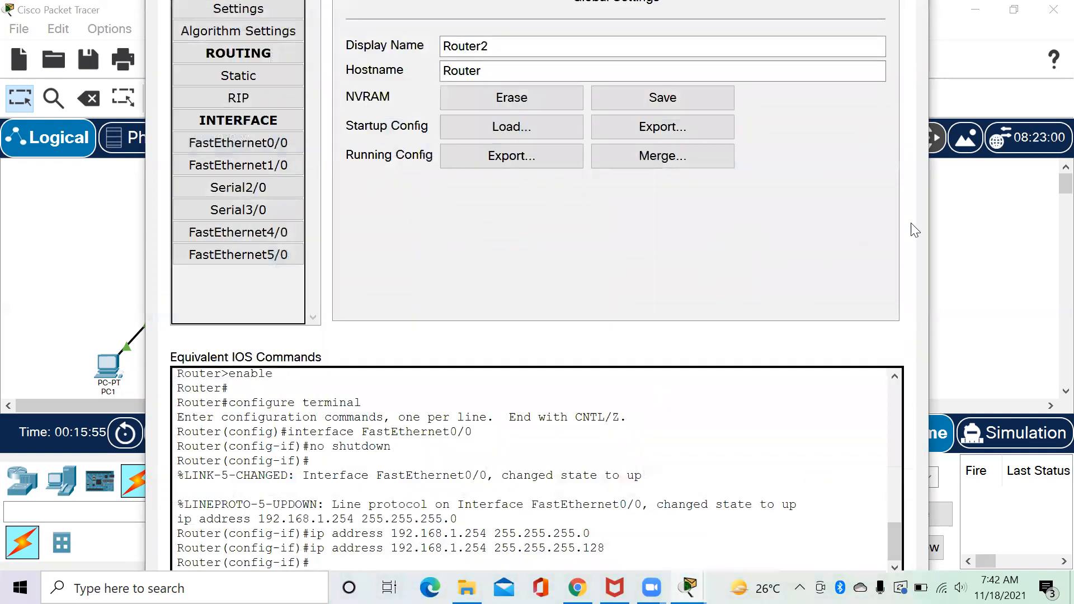
pyautogui.moveTo(930, 222); pyautogui.dragTo(849, 223)
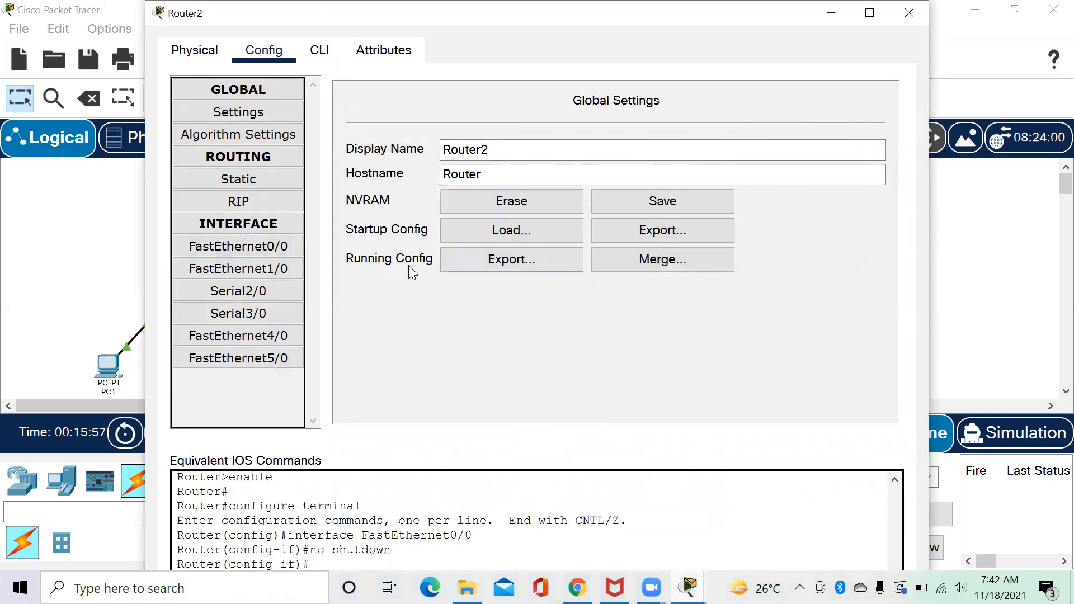
pyautogui.click(190, 292)
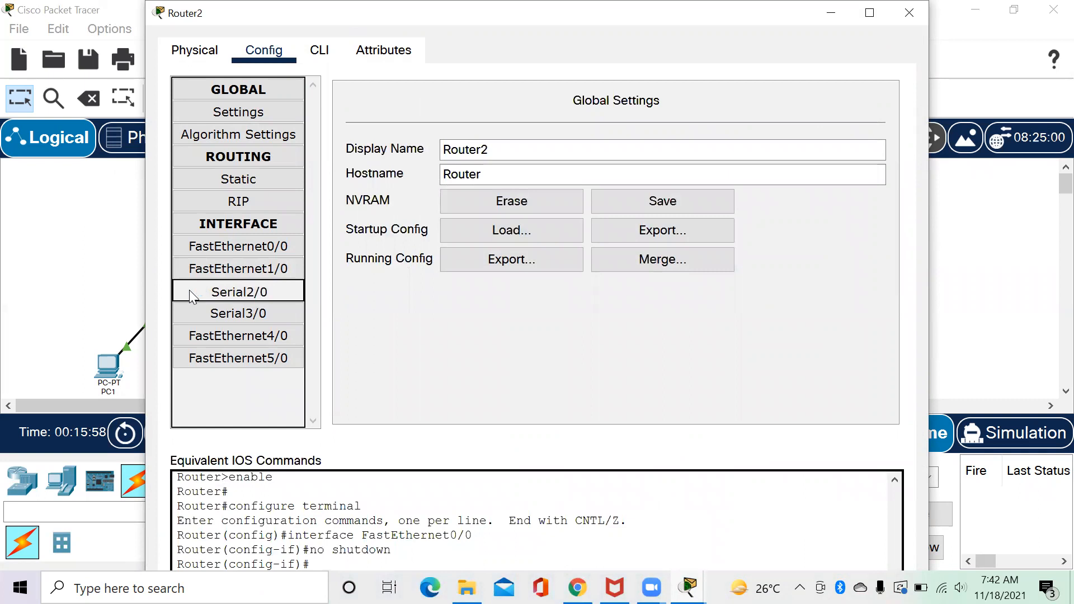
pyautogui.click(868, 123)
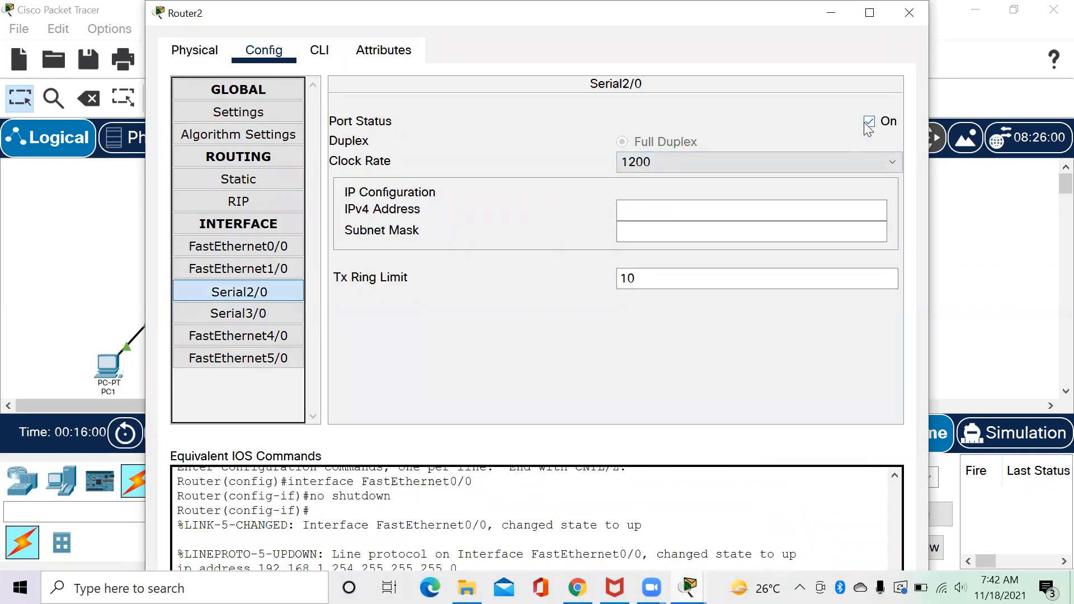
pyautogui.click(750, 209)
pyautogui.write('12.12.12.12')
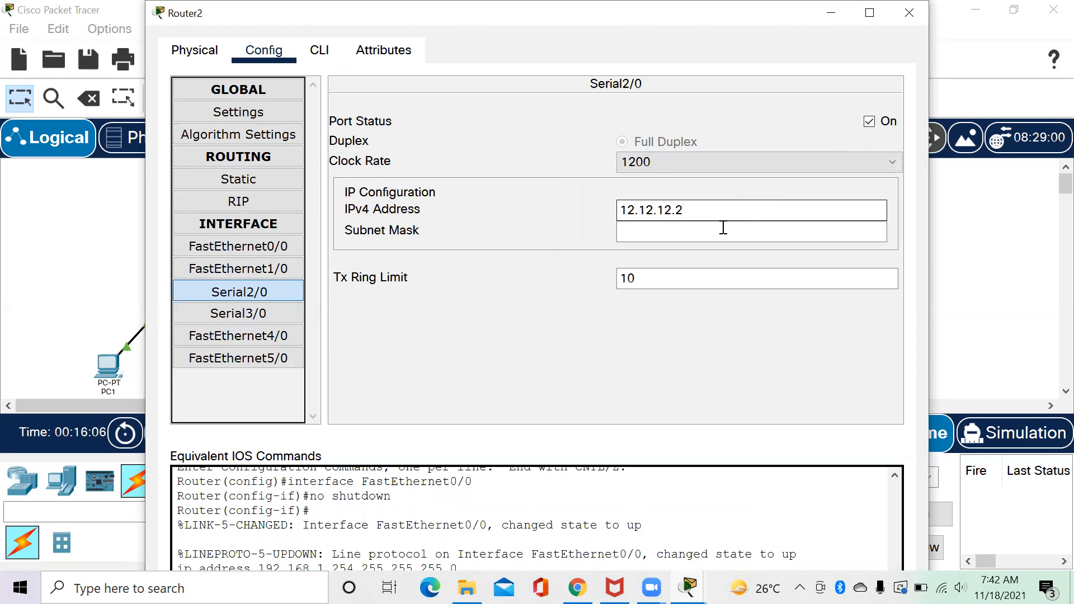
pyautogui.click(723, 228)
pyautogui.tripleClick(723, 227)
pyautogui.write('255.255.255.0')
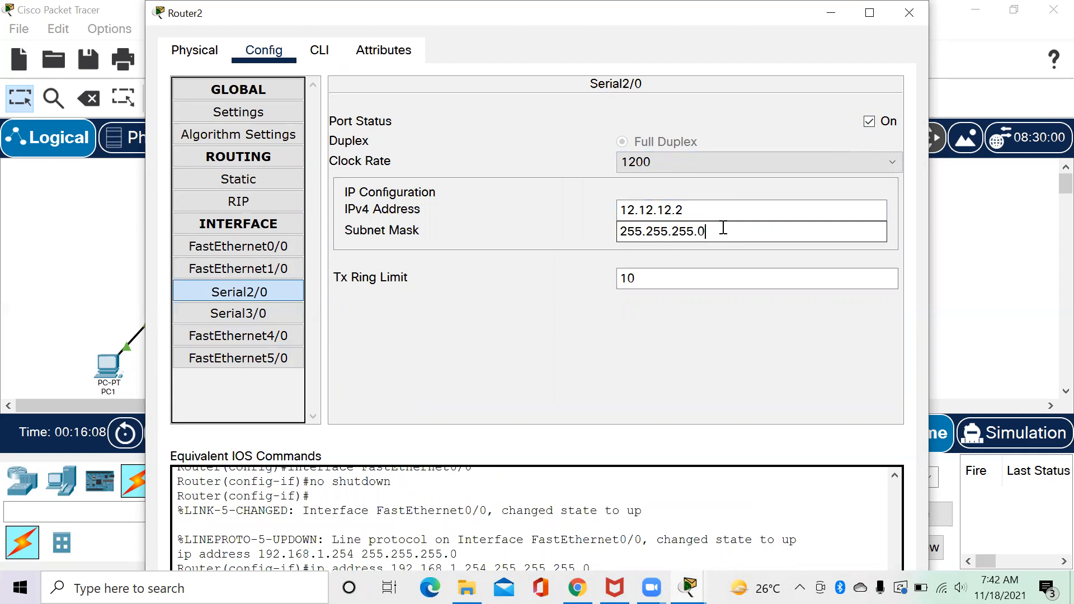
# Turn on Router2's Serial3/0 with IP 23.23.23.2 and mask 255.255.255.0, then close the window.
pyautogui.click(264, 312)
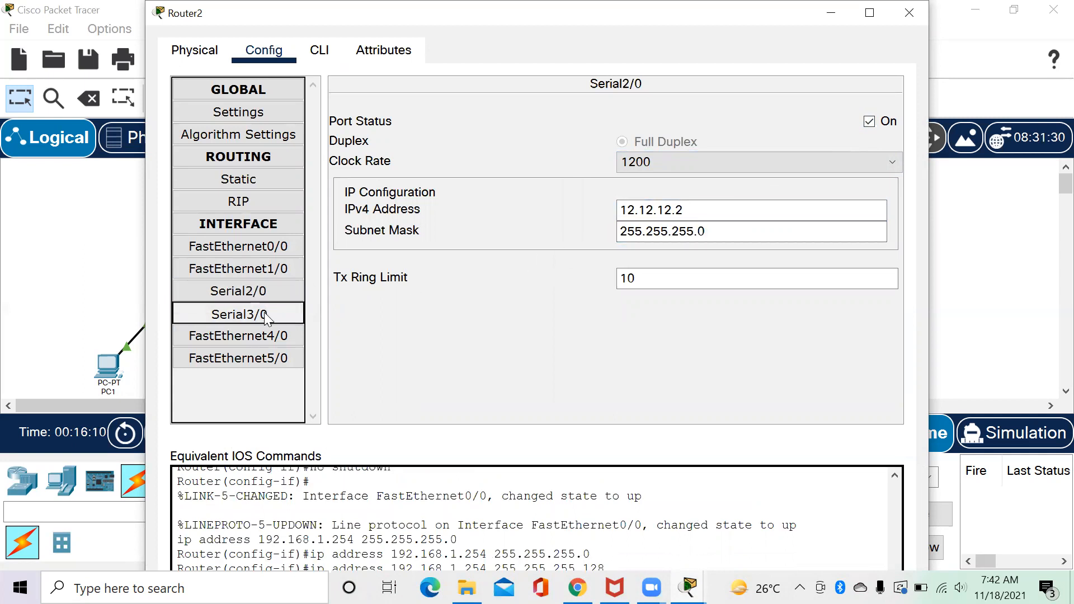
pyautogui.click(869, 122)
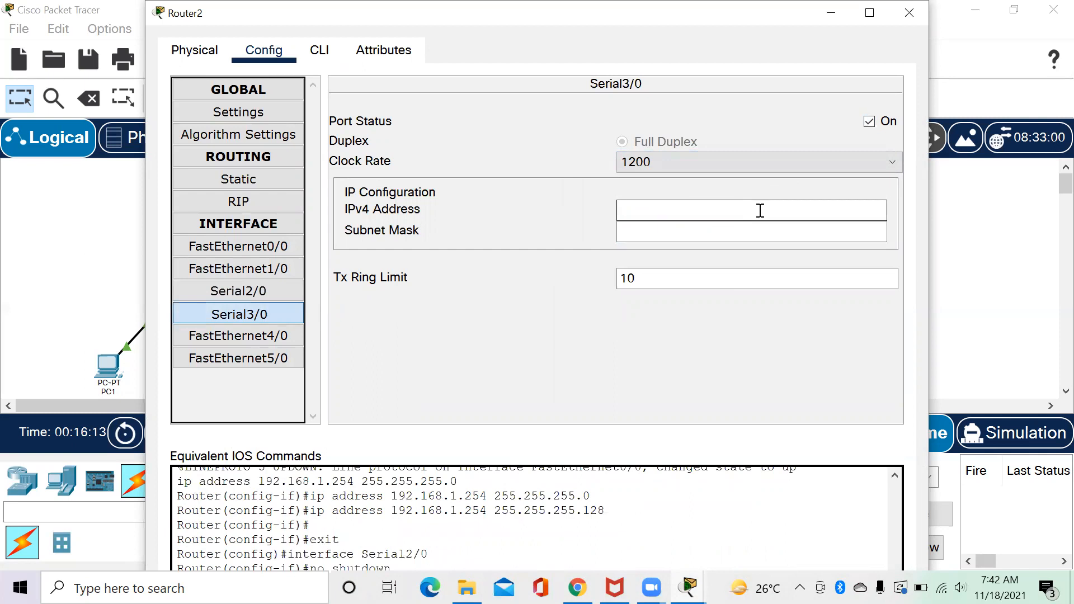
pyautogui.write('23.23.23.2')
pyautogui.click(732, 228)
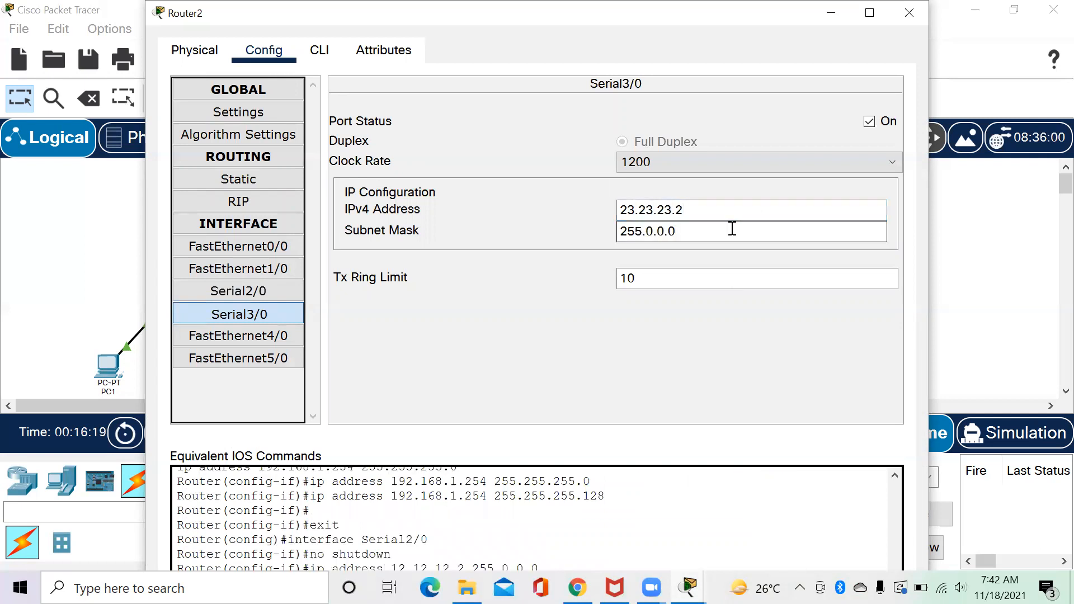
pyautogui.doubleClick(732, 229)
pyautogui.write('255.255.255.0')
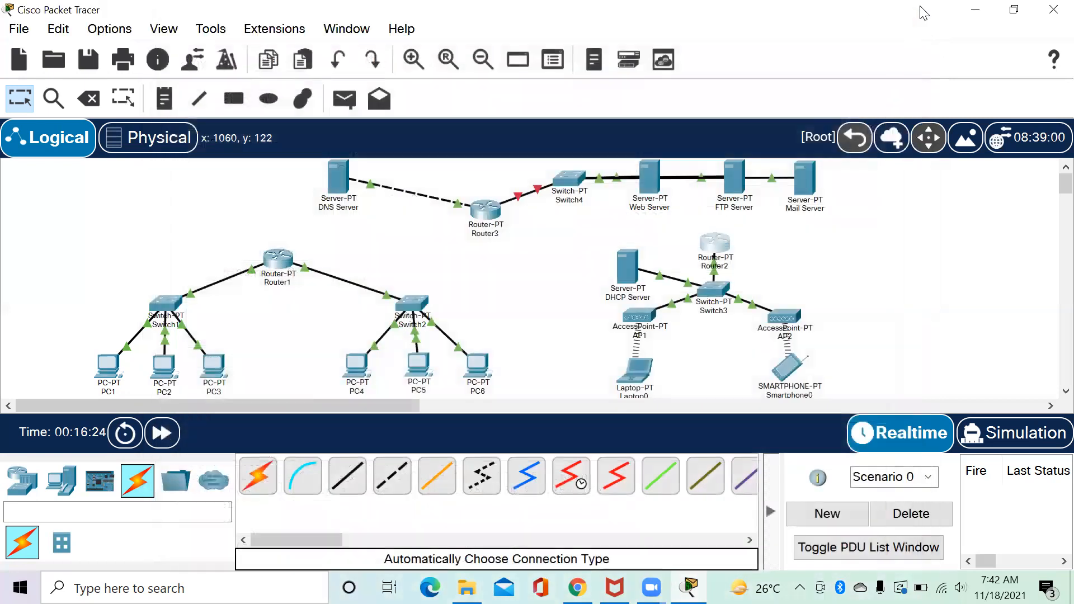
pyautogui.click(926, 8)
pyautogui.click(482, 216)
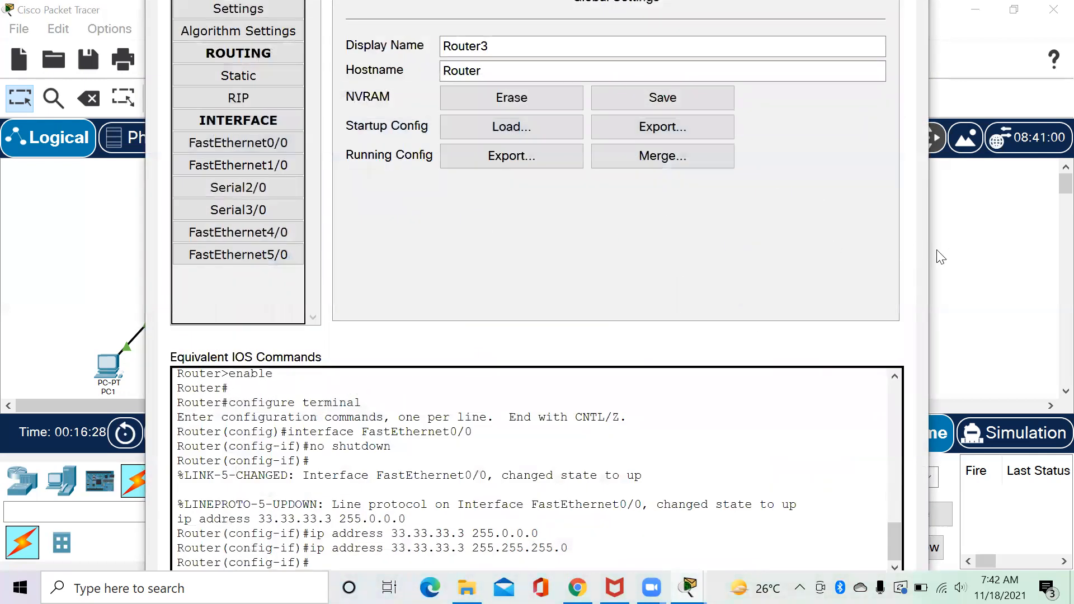
# Turn on Router3's Serial2/0 with IP 23.23.23.3 and mask 255.255.255.0.
pyautogui.click(930, 246)
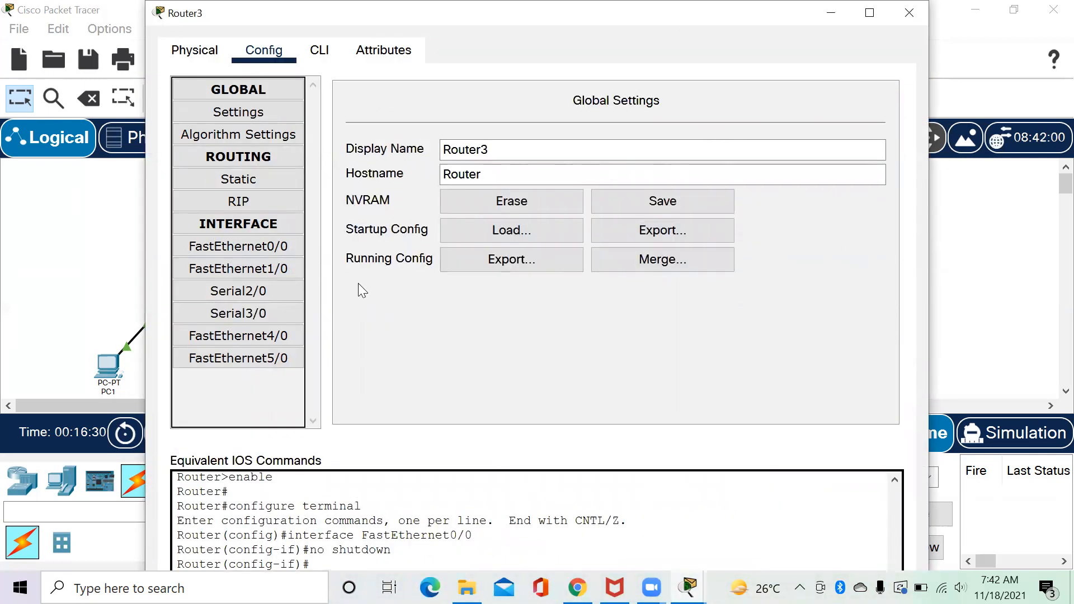
pyautogui.click(280, 292)
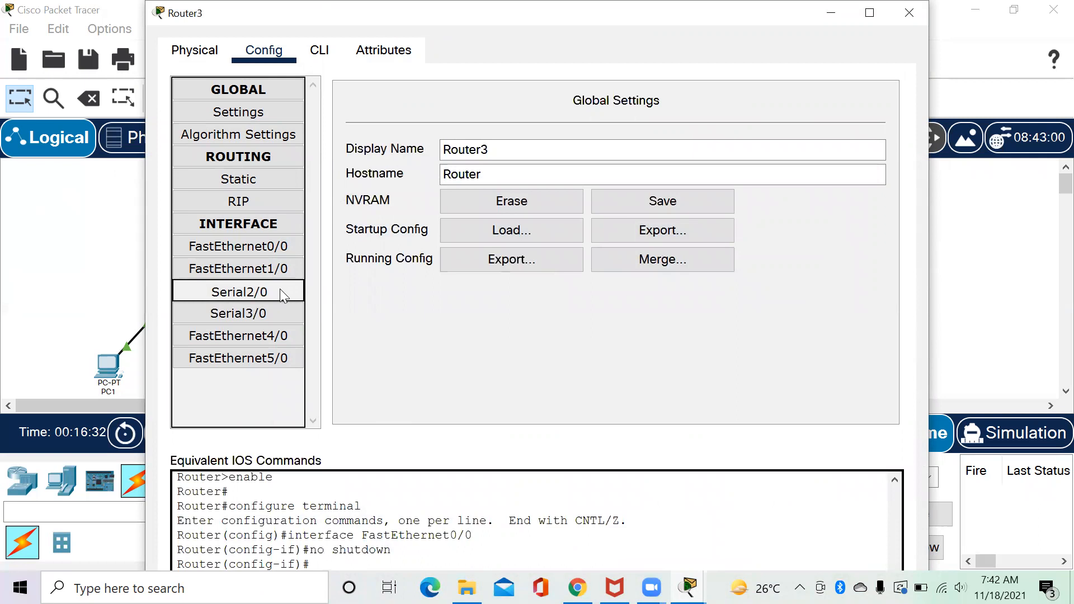
pyautogui.click(868, 121)
pyautogui.click(756, 210)
pyautogui.write('23.23.23.3')
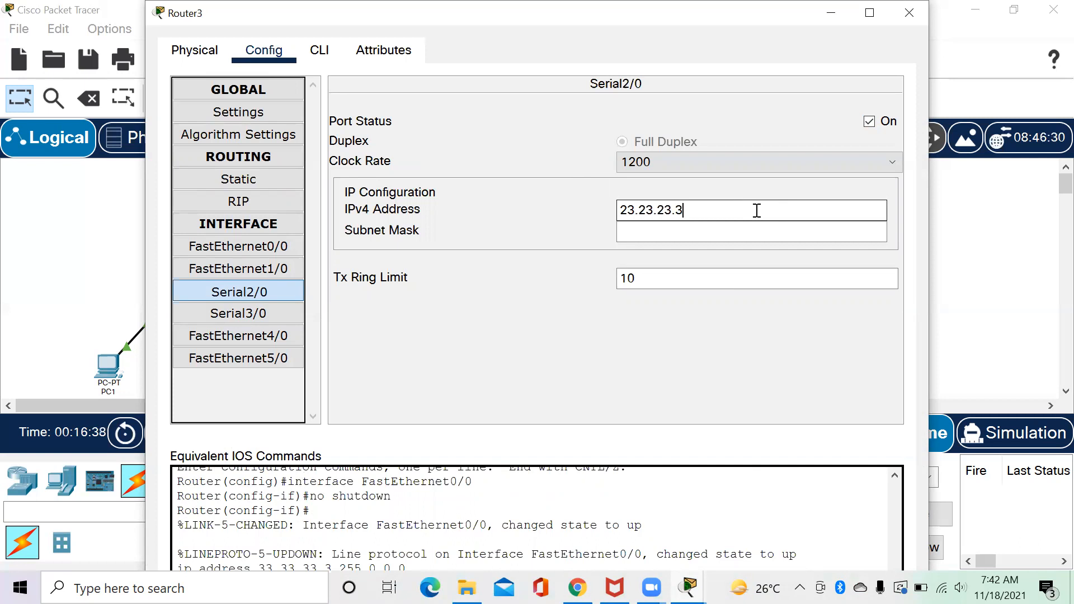
pyautogui.press('Return')
pyautogui.click(707, 239)
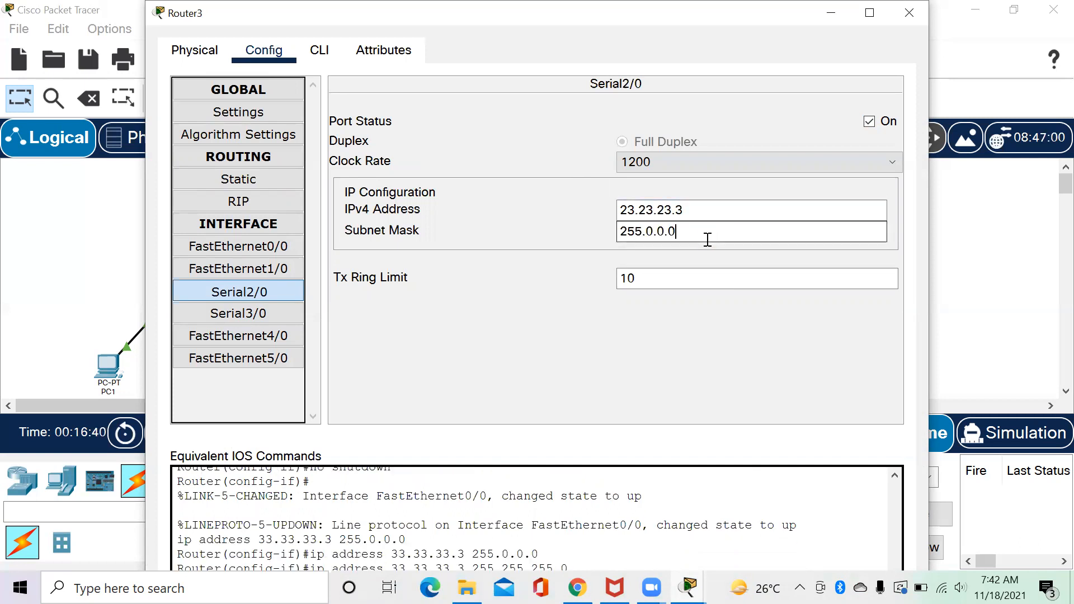
pyautogui.tripleClick(706, 239)
pyautogui.write('255.255.255.0')
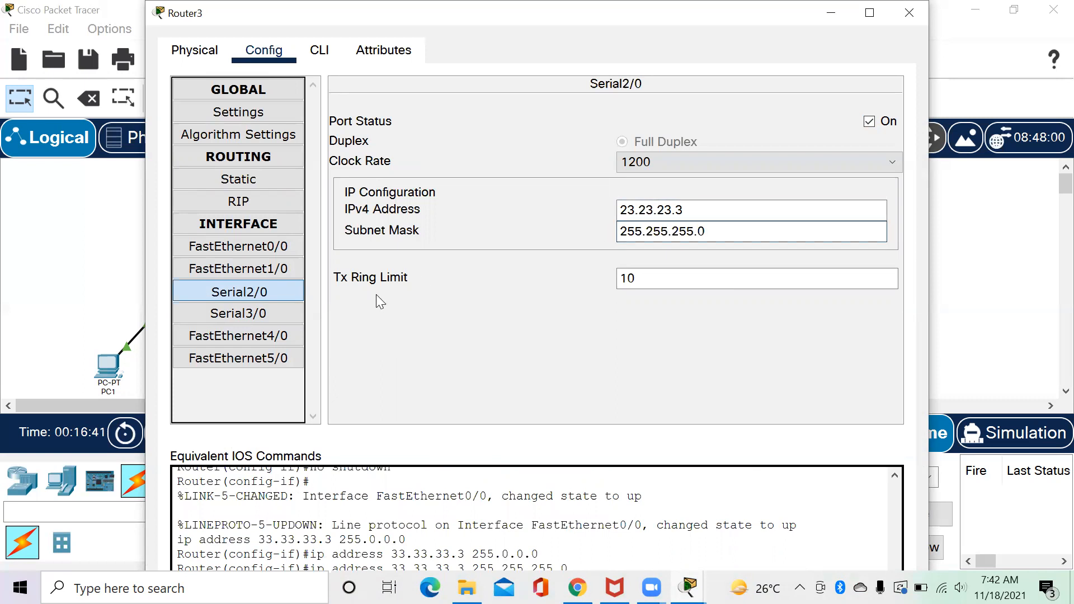
# Turn on Router3's Serial3/0 with IP 13.13.13.3 and mask 255.255.255.0, then close the window.
pyautogui.click(289, 311)
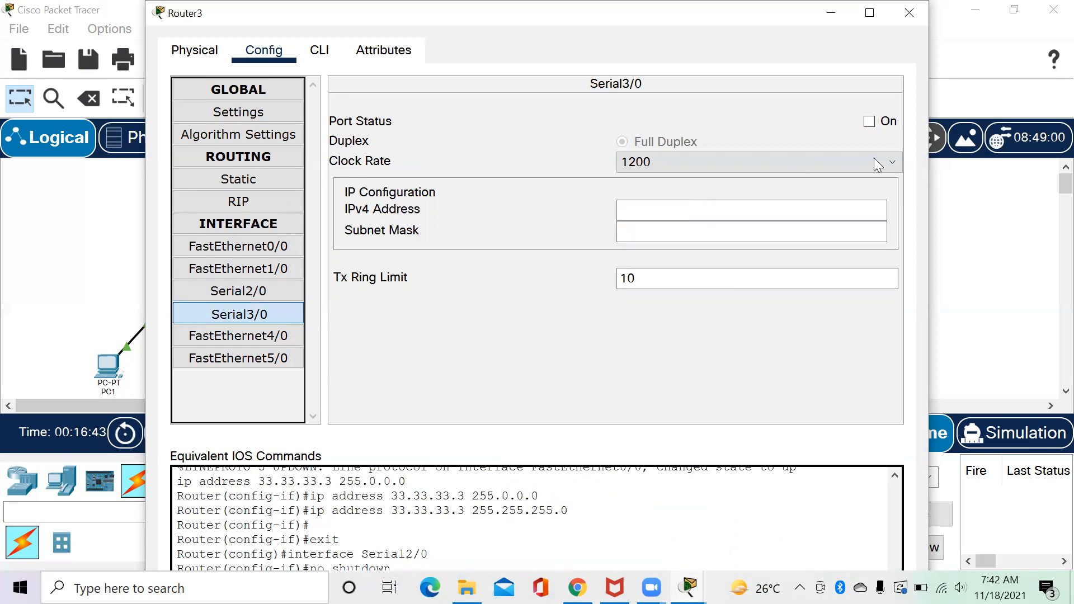
pyautogui.click(869, 123)
pyautogui.click(736, 207)
pyautogui.write('13.13.13.3.')
pyautogui.press('BackSpace')
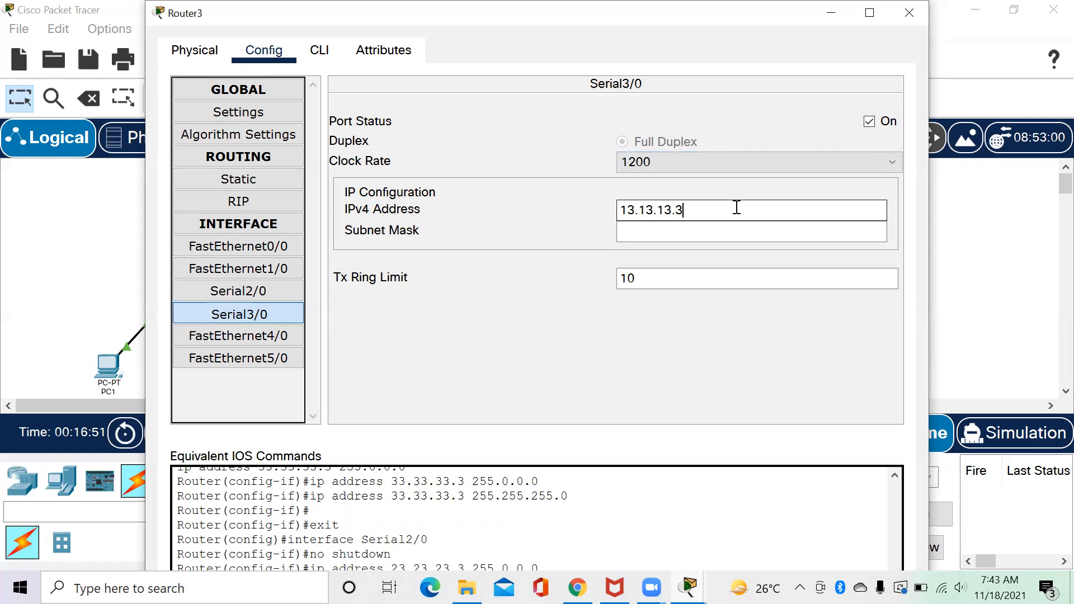
pyautogui.click(693, 232)
pyautogui.doubleClick(692, 235)
pyautogui.write('255.255.255.0')
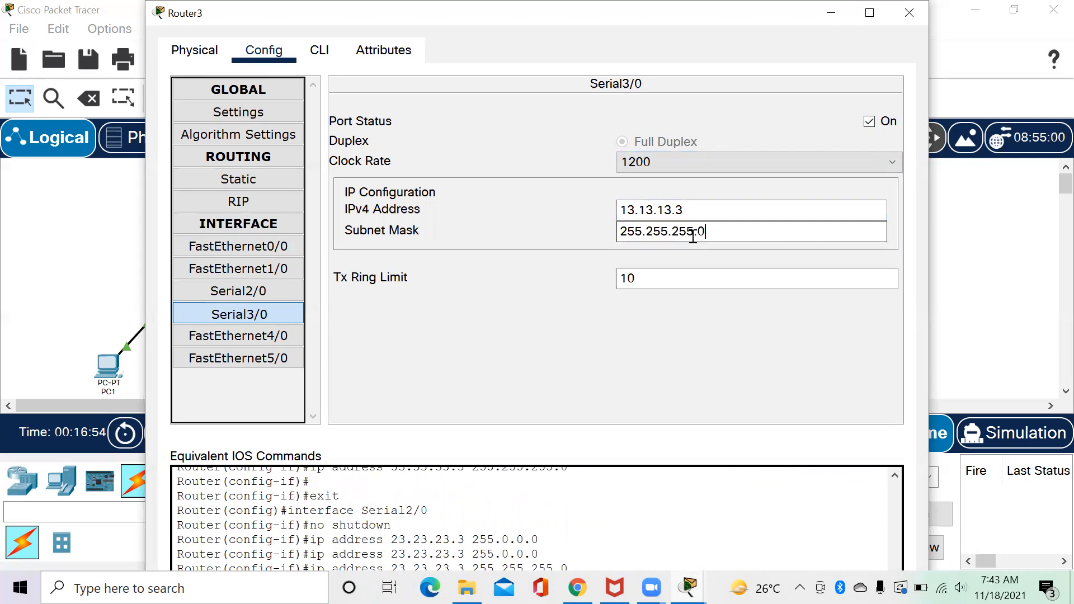
pyautogui.click(921, 11)
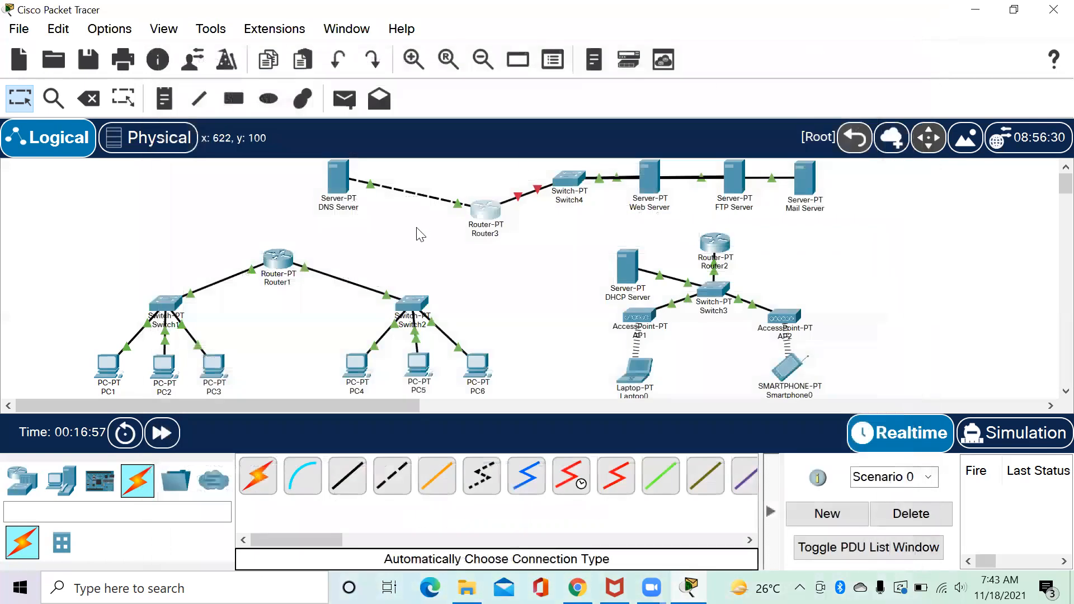
pyautogui.click(270, 271)
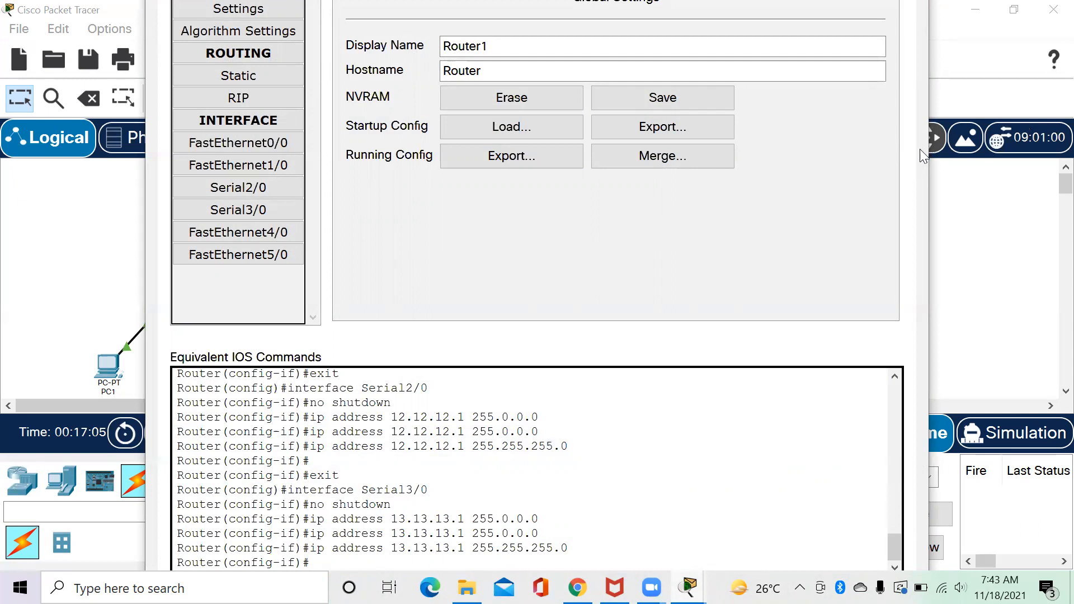
# Close Router1's window and link Router1 to Router2 with an automatic connection.
pyautogui.click(929, 171)
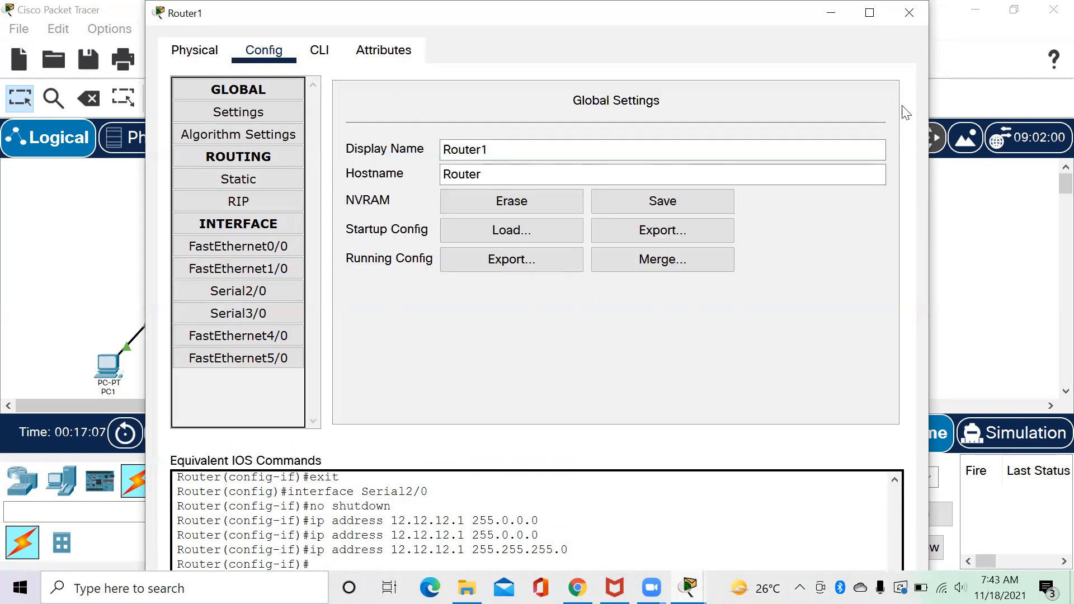
pyautogui.click(908, 27)
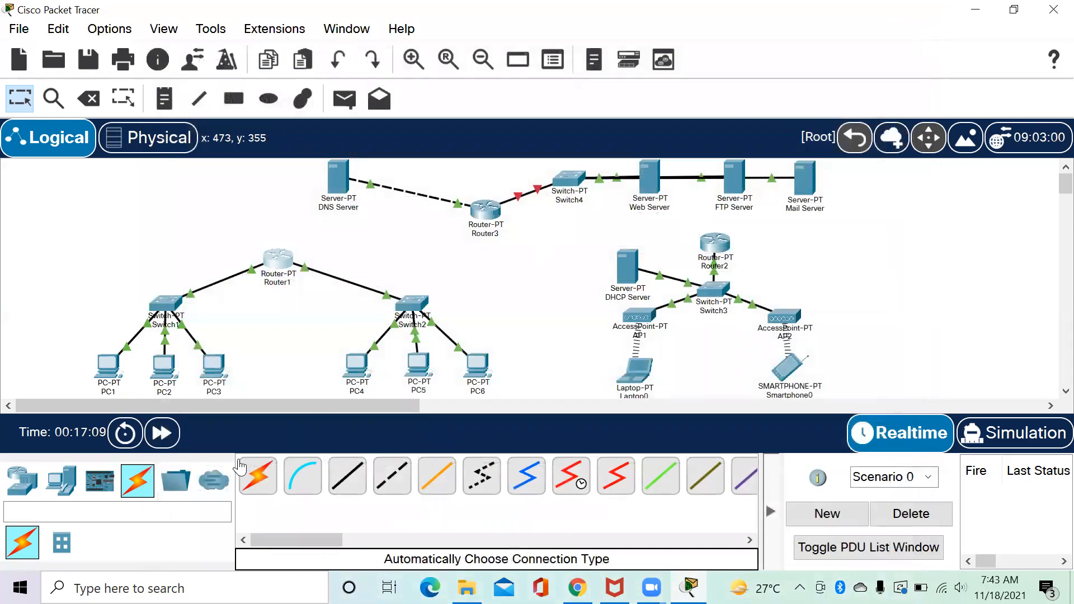
pyautogui.click(257, 479)
pyautogui.click(278, 259)
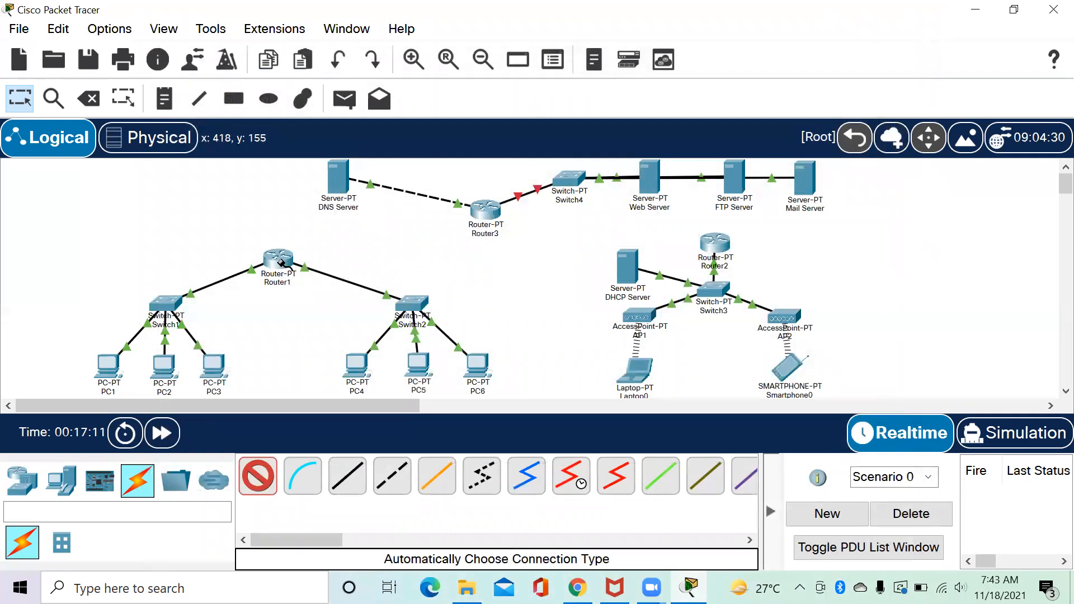
pyautogui.click(713, 245)
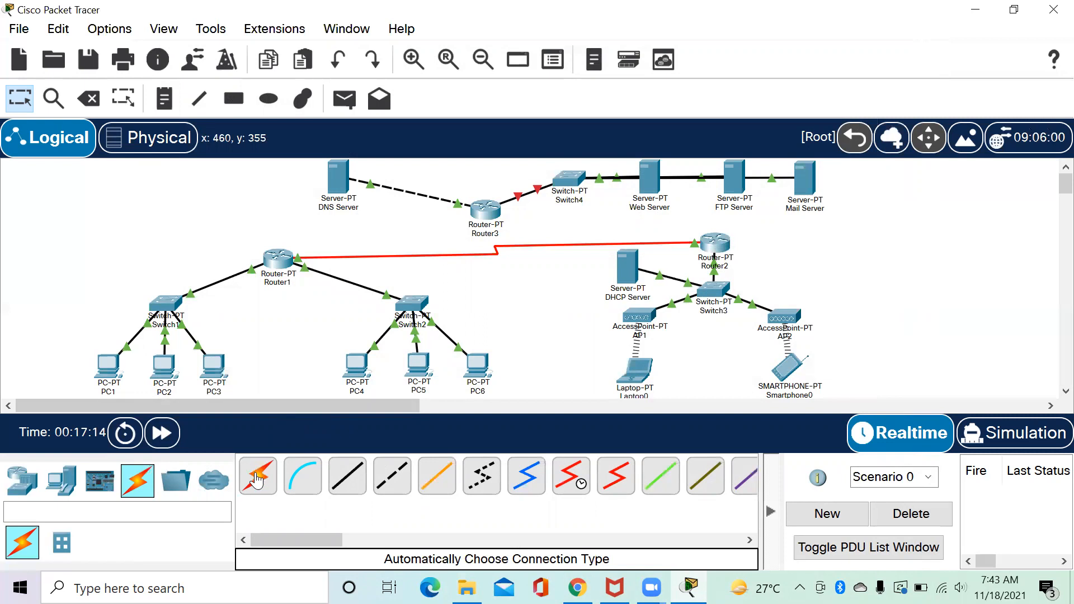
# Link Router2 to Router3 and Router3 back to Router1 with serial cables.
pyautogui.click(257, 478)
pyautogui.click(718, 242)
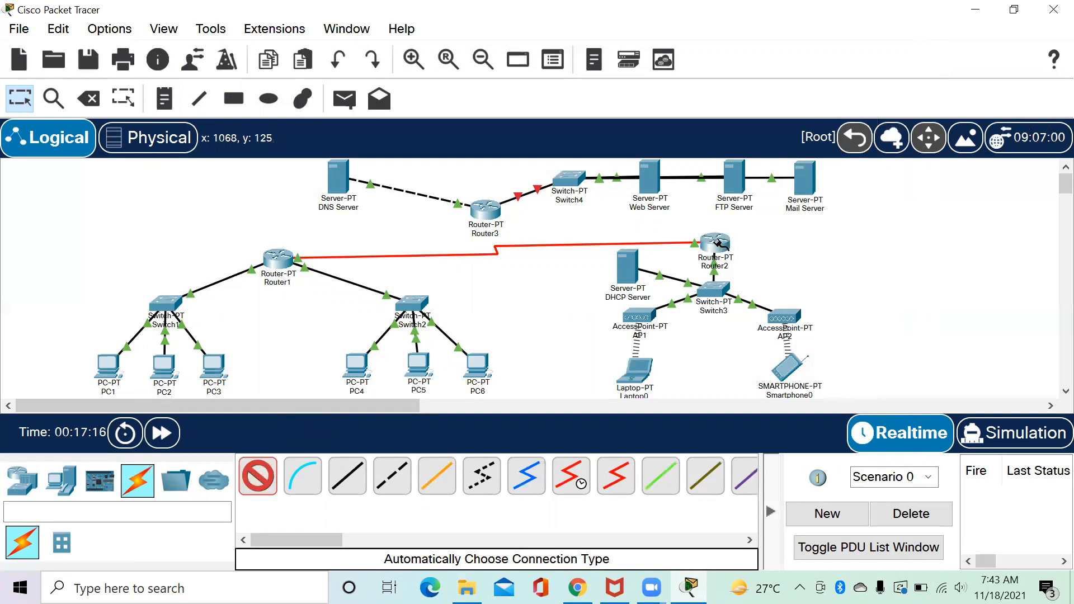
pyautogui.click(484, 211)
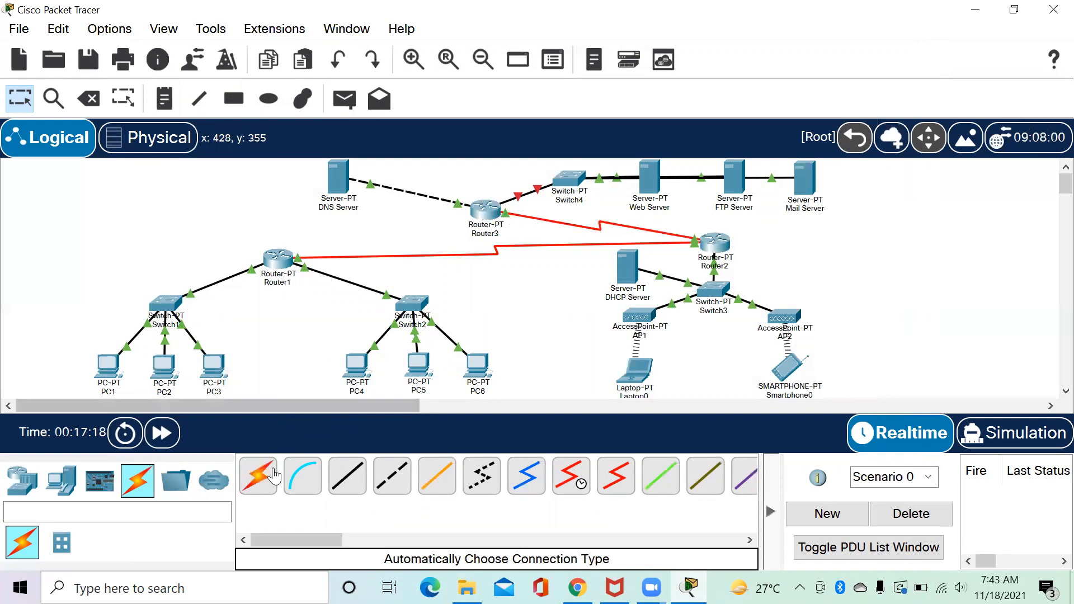
pyautogui.click(263, 484)
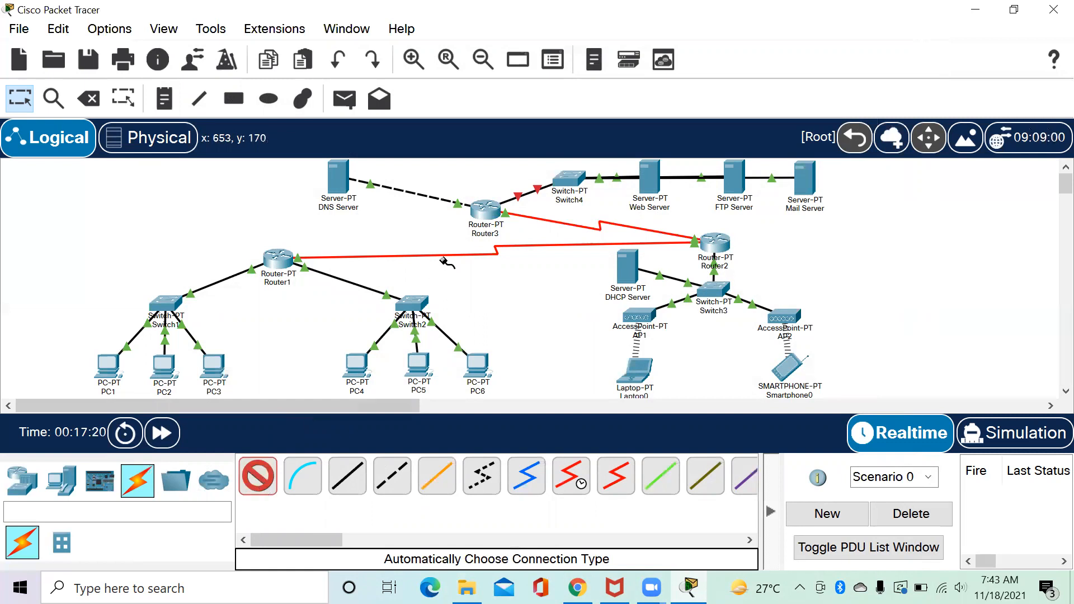
pyautogui.click(482, 211)
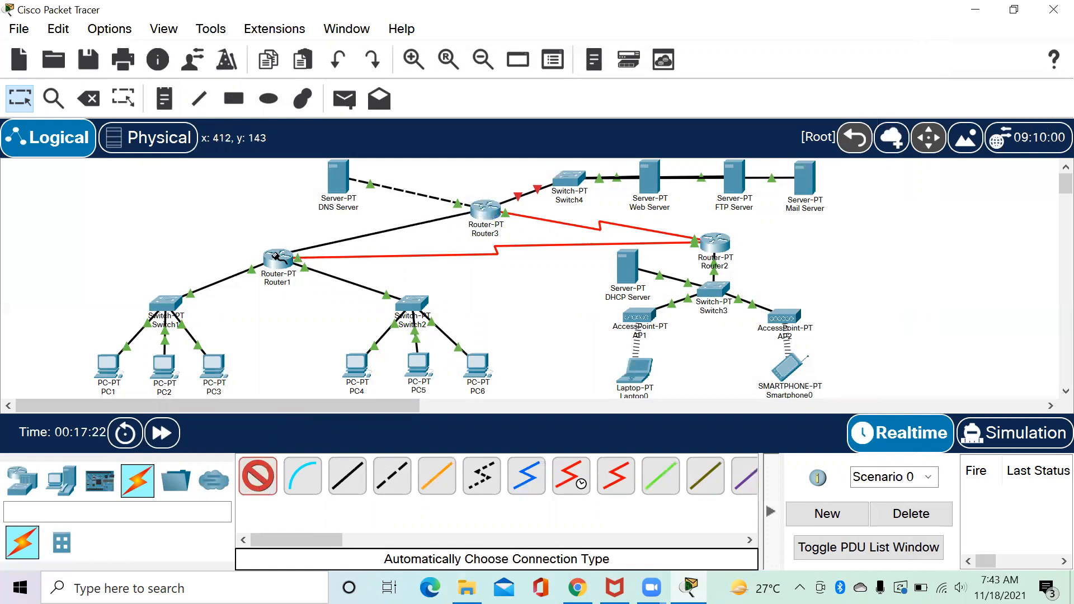
pyautogui.click(278, 259)
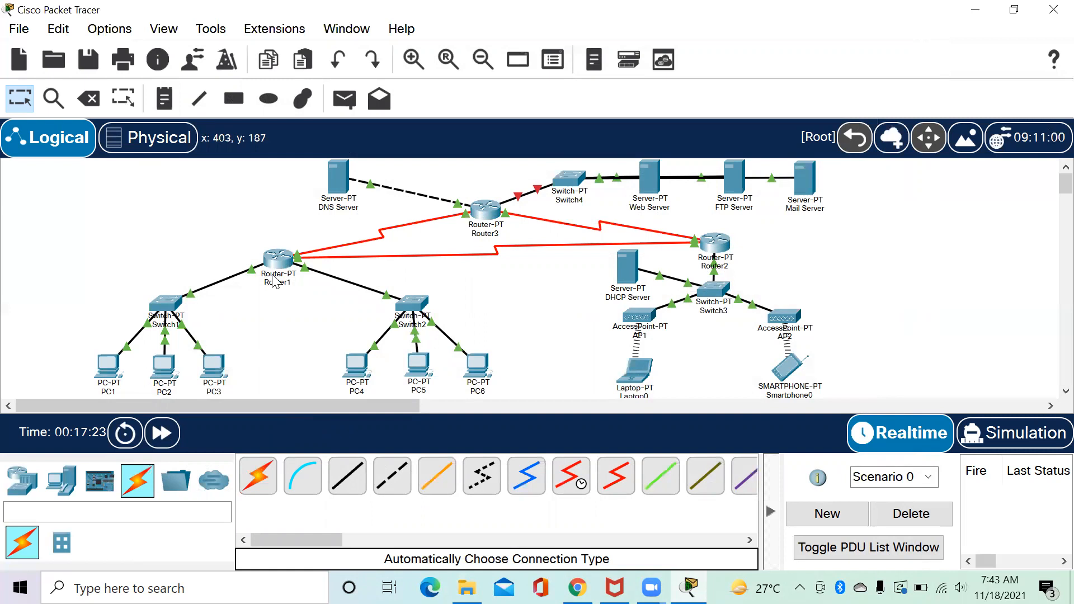
pyautogui.click(275, 260)
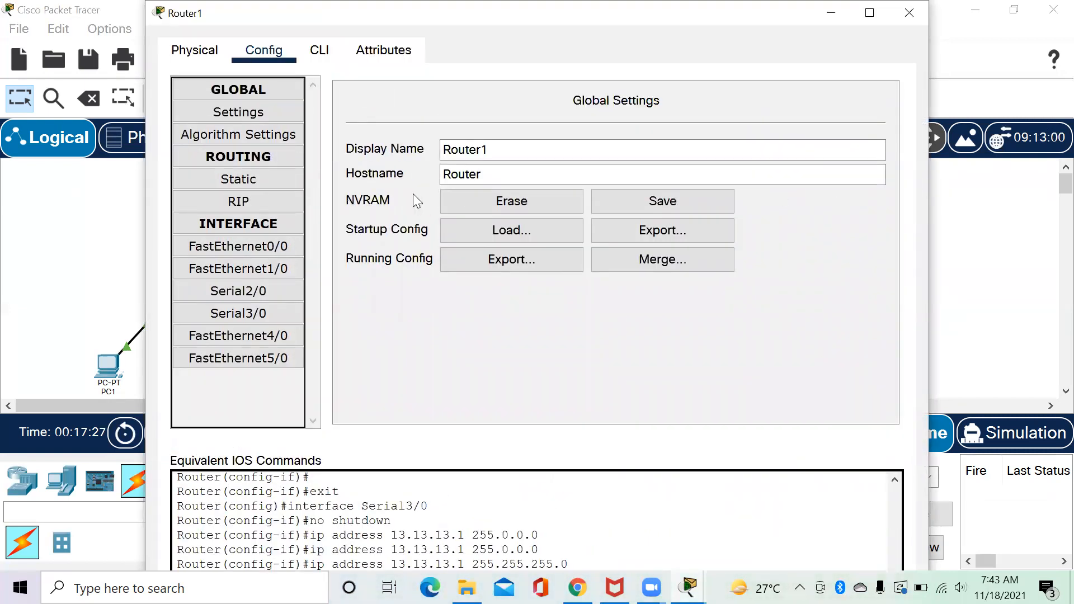
# Add 192.168.1.0, 12.12.12.0 and 13.13.13.0 as RIP networks on Router1.
pyautogui.click(302, 202)
pyautogui.click(652, 112)
pyautogui.write('192.168')
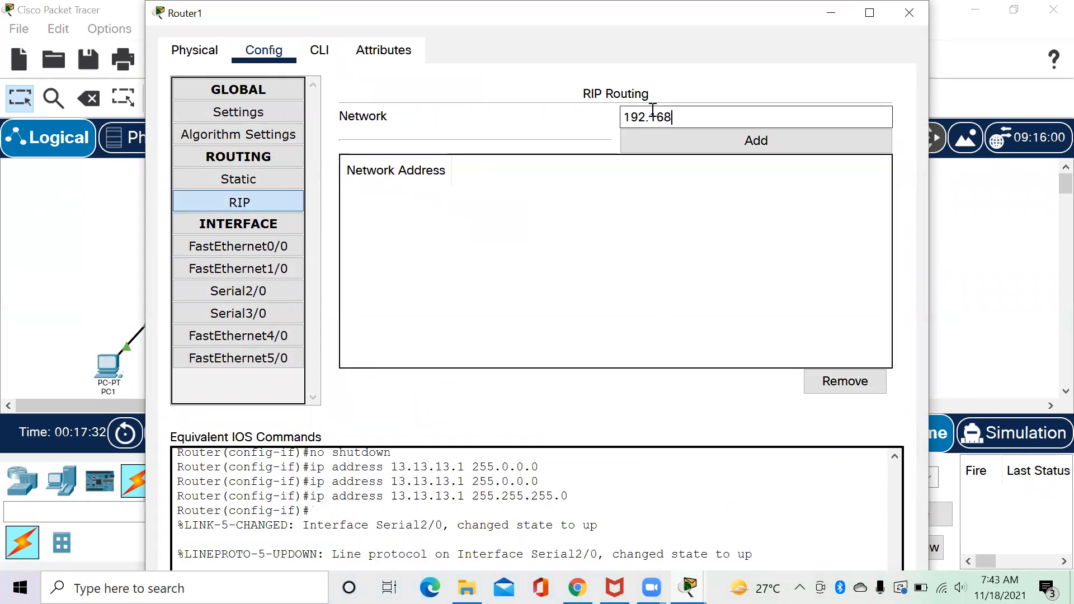
pyautogui.write('.1.0')
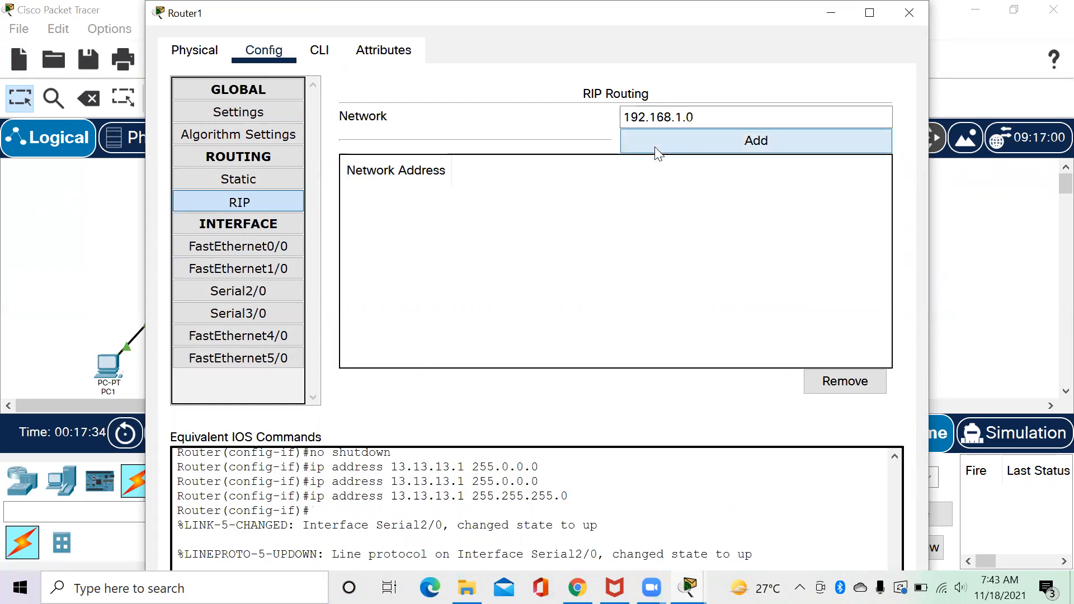
pyautogui.click(653, 139)
pyautogui.click(662, 111)
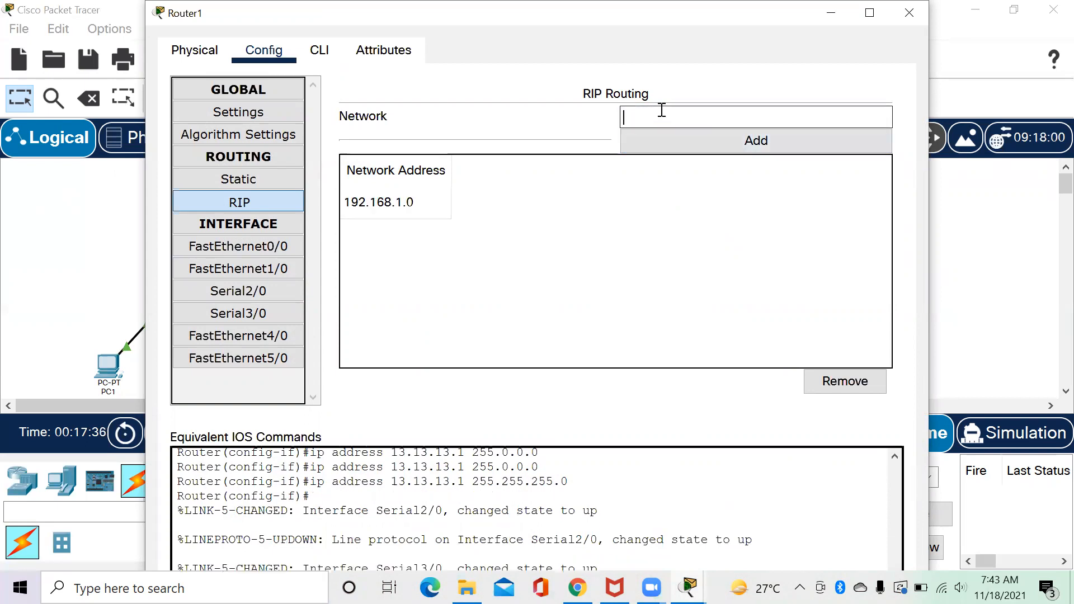
pyautogui.write('12.112')
pyautogui.press('BackSpace')
pyautogui.press('BackSpace')
pyautogui.write('2.12.0')
pyautogui.click(660, 137)
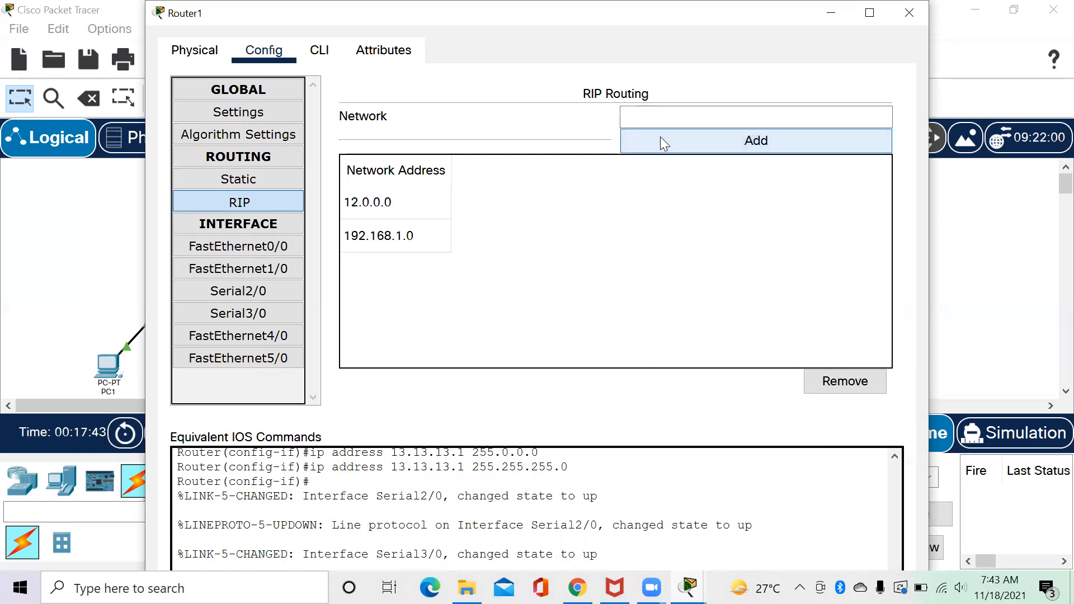
pyautogui.click(663, 121)
pyautogui.write('13.13.13.0')
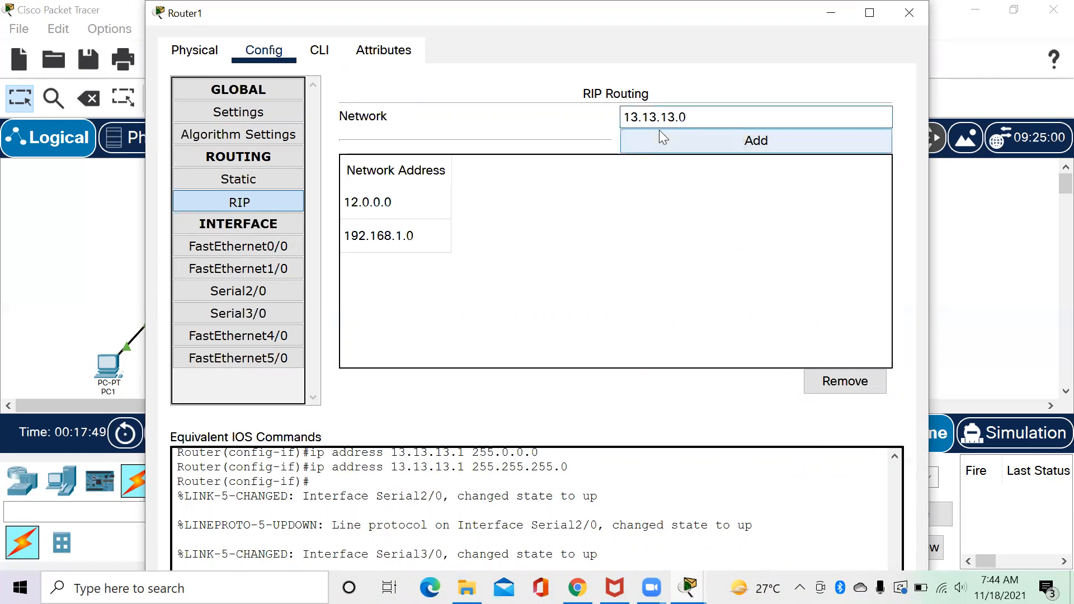
pyautogui.click(658, 132)
pyautogui.click(319, 49)
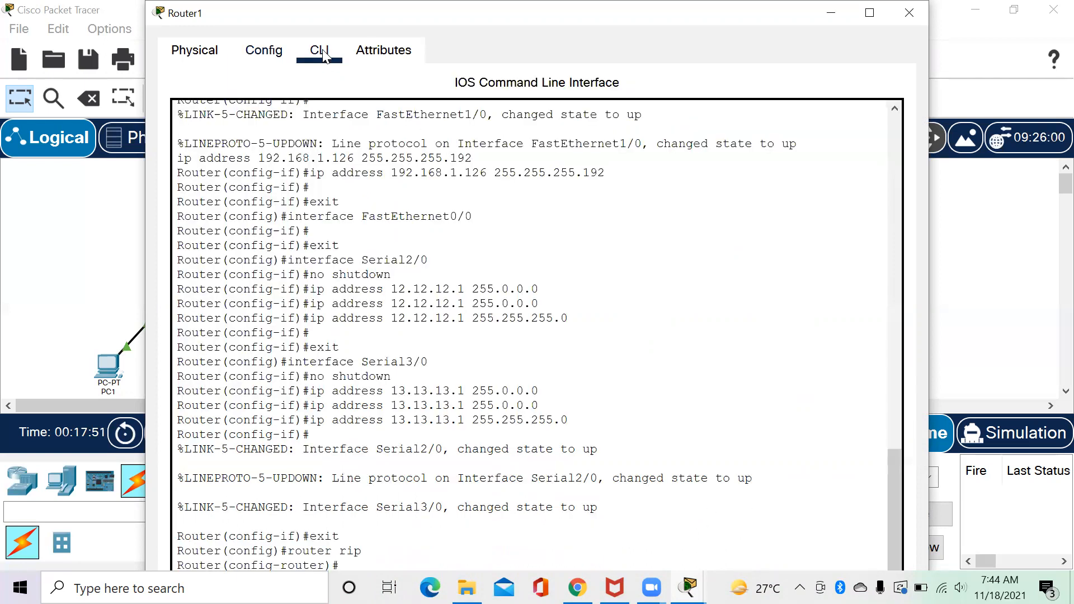
# Run 'no auto-summary' and 'version 2' in Router1's CLI.
pyautogui.click(869, 12)
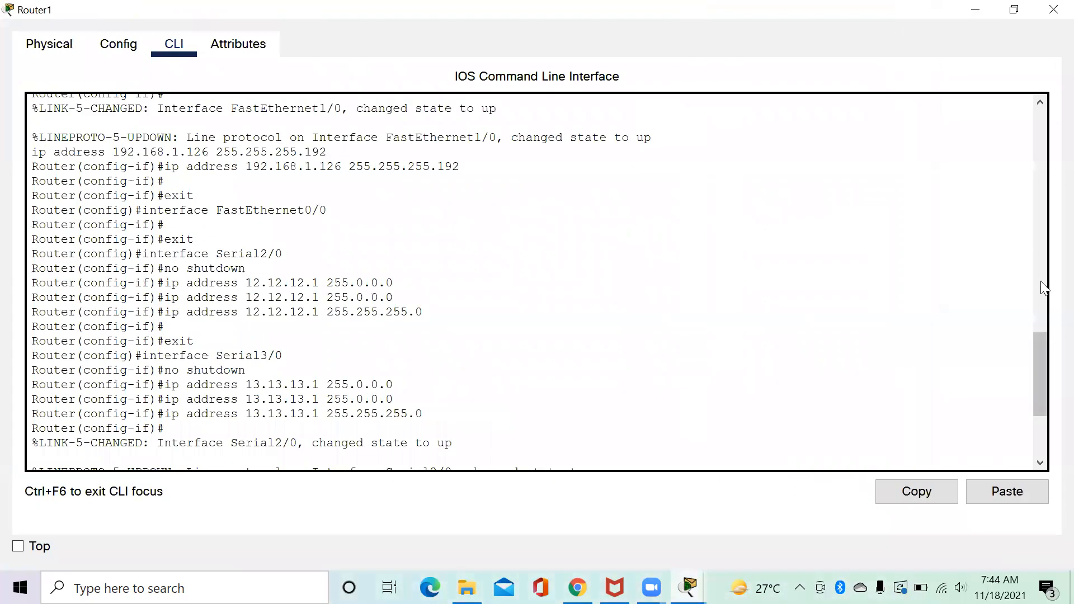
pyautogui.moveTo(1039, 368); pyautogui.dragTo(1036, 414)
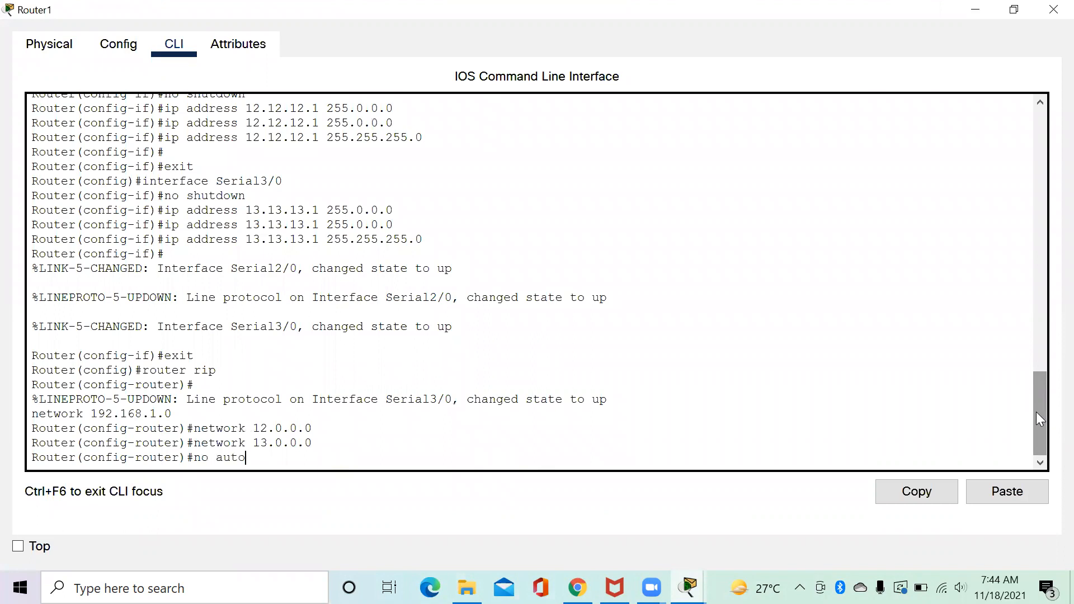
pyautogui.write('ummary')
pyautogui.press('Return')
pyautogui.write('version')
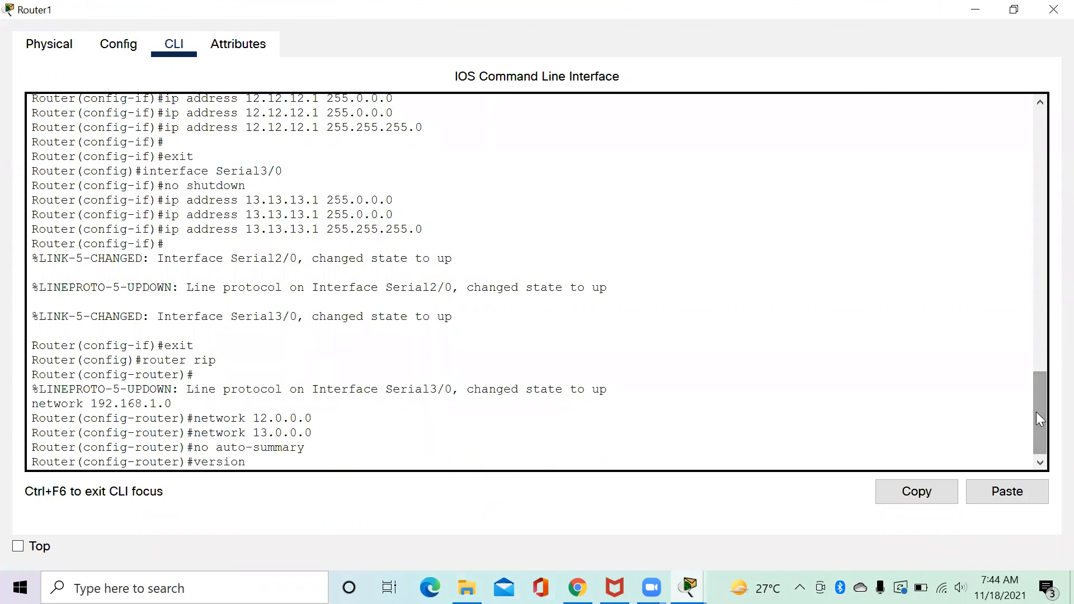
pyautogui.write(' 2')
pyautogui.press('Return')
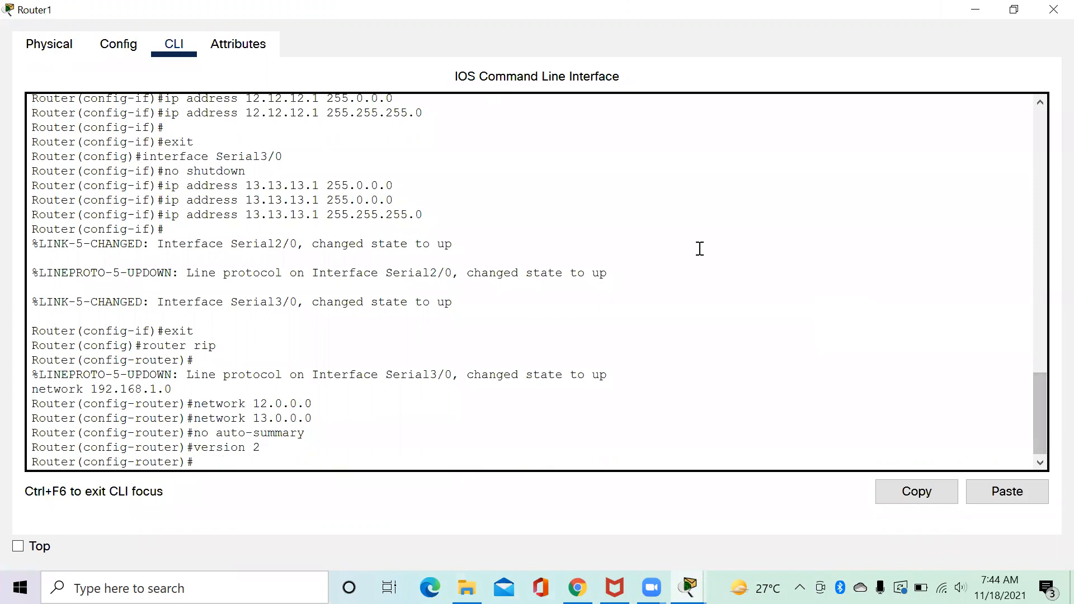
# Confirm RIP shows version 2, save Router1's configuration and close the window.
pyautogui.click(123, 49)
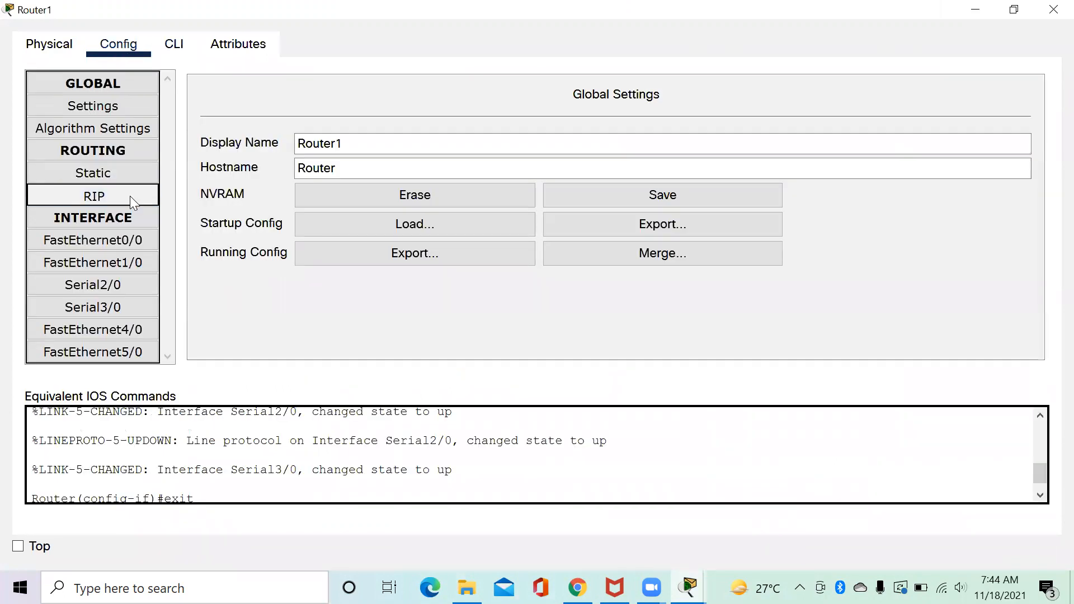
pyautogui.click(130, 196)
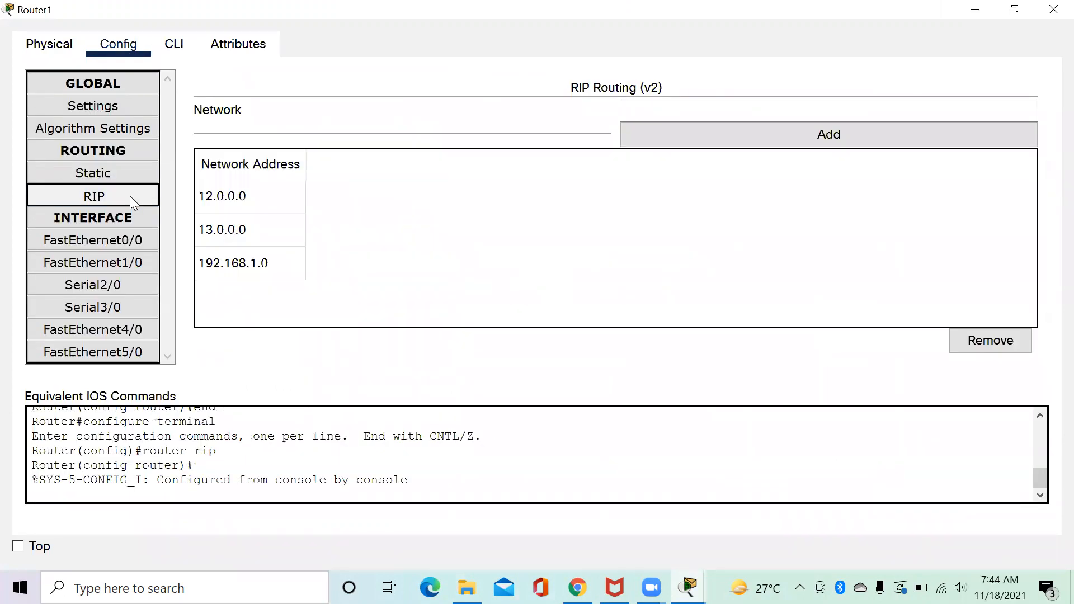
pyautogui.click(107, 106)
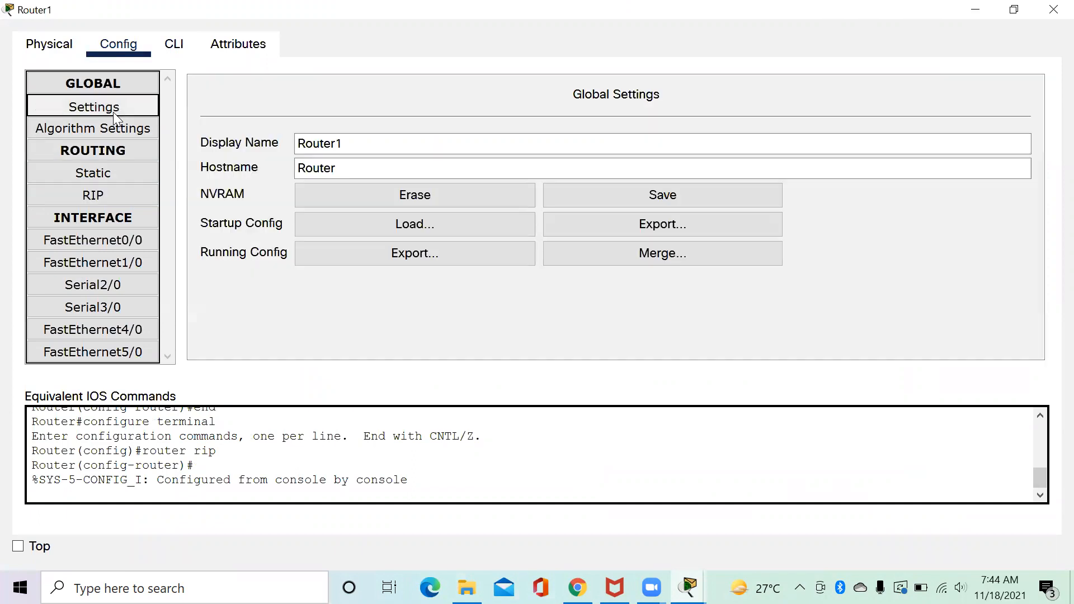
pyautogui.click(584, 194)
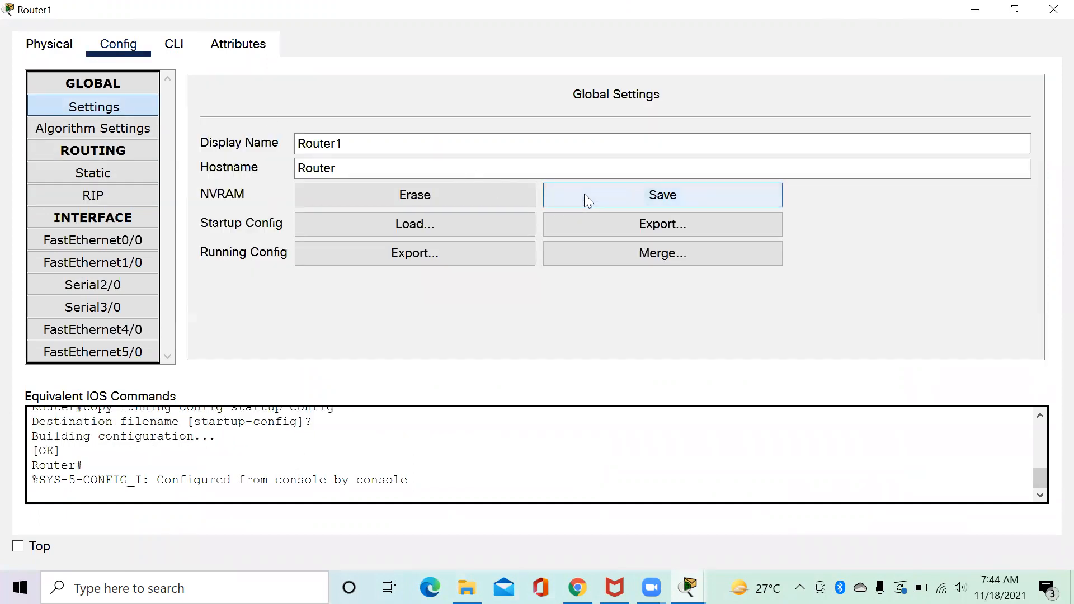
pyautogui.click(1051, 8)
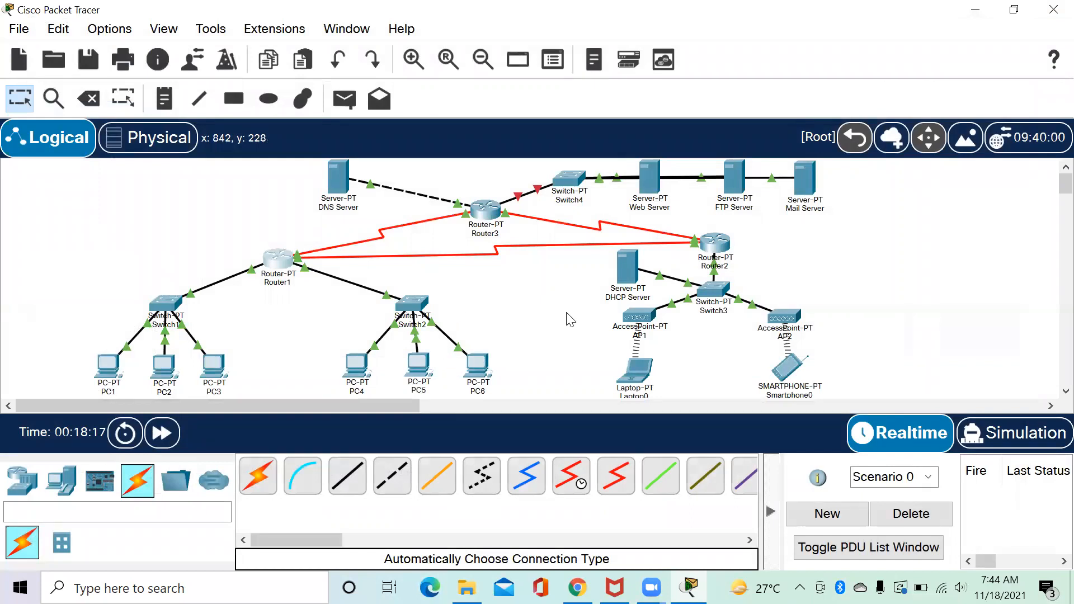
pyautogui.click(719, 246)
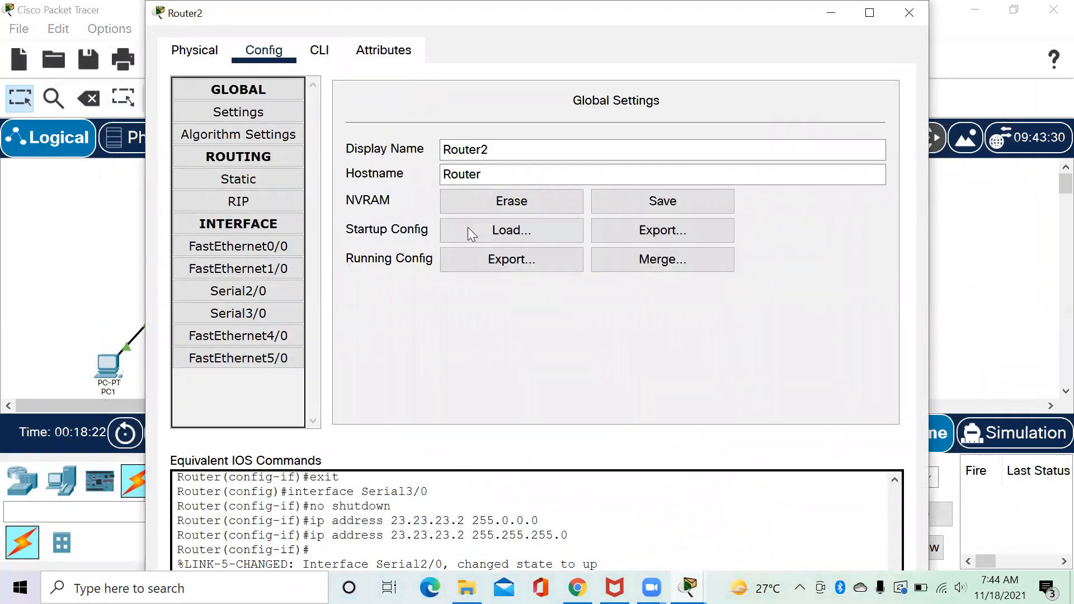
# Add 192.168.1.0, 12.12.12.0 and 23.23.23.0 as RIP networks on Router2.
pyautogui.click(300, 203)
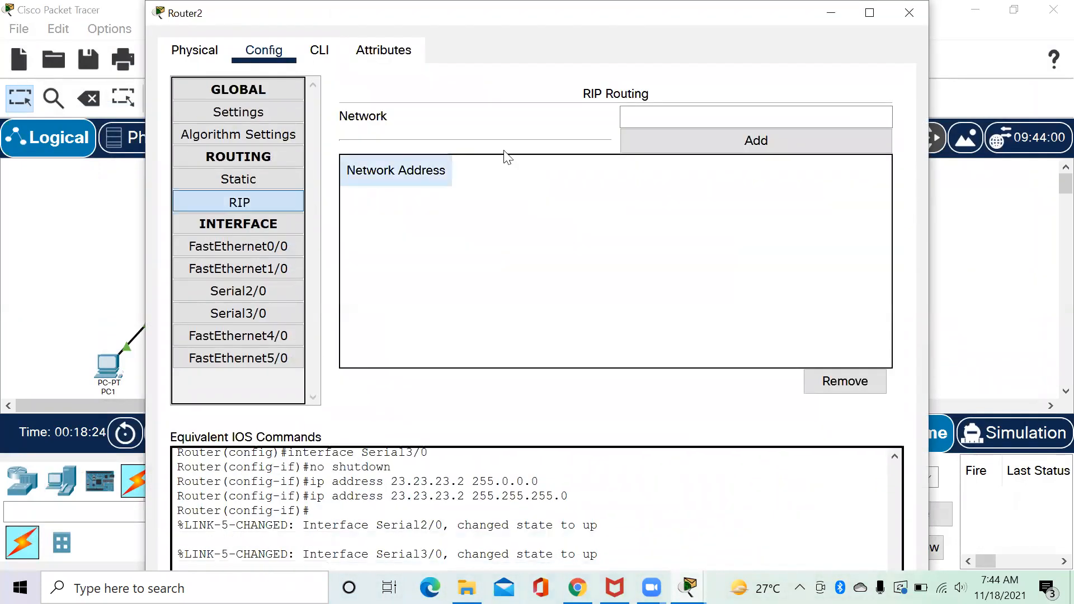
pyautogui.click(629, 118)
pyautogui.write('192.16')
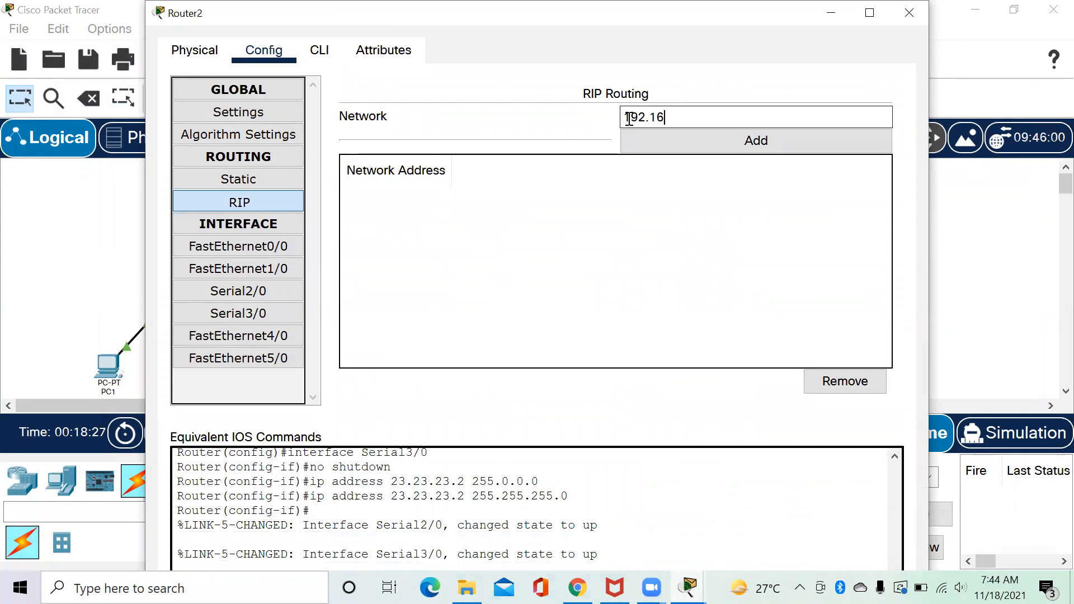
pyautogui.write('8.1.0')
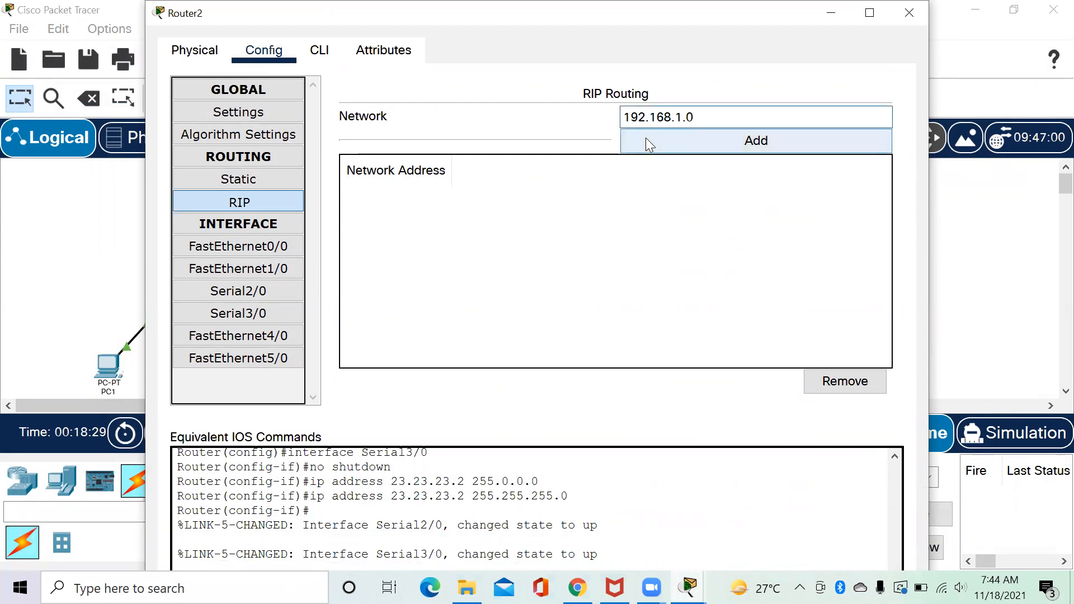
pyautogui.click(646, 138)
pyautogui.click(657, 116)
pyautogui.write('12.12.12.0')
pyautogui.click(655, 131)
pyautogui.click(661, 113)
pyautogui.write('23')
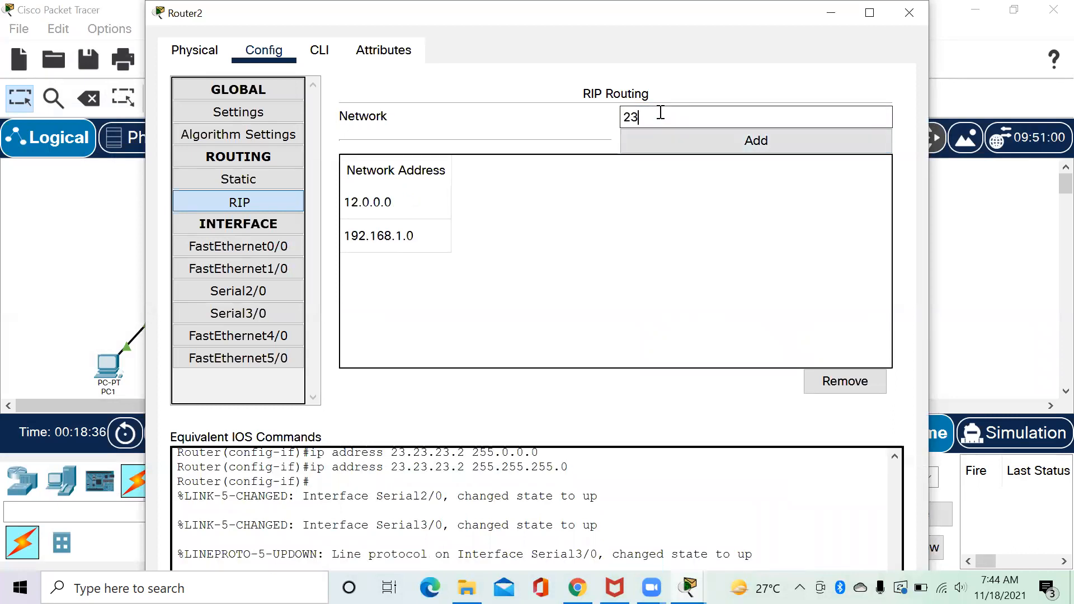
pyautogui.write('.23.23.0')
pyautogui.click(661, 141)
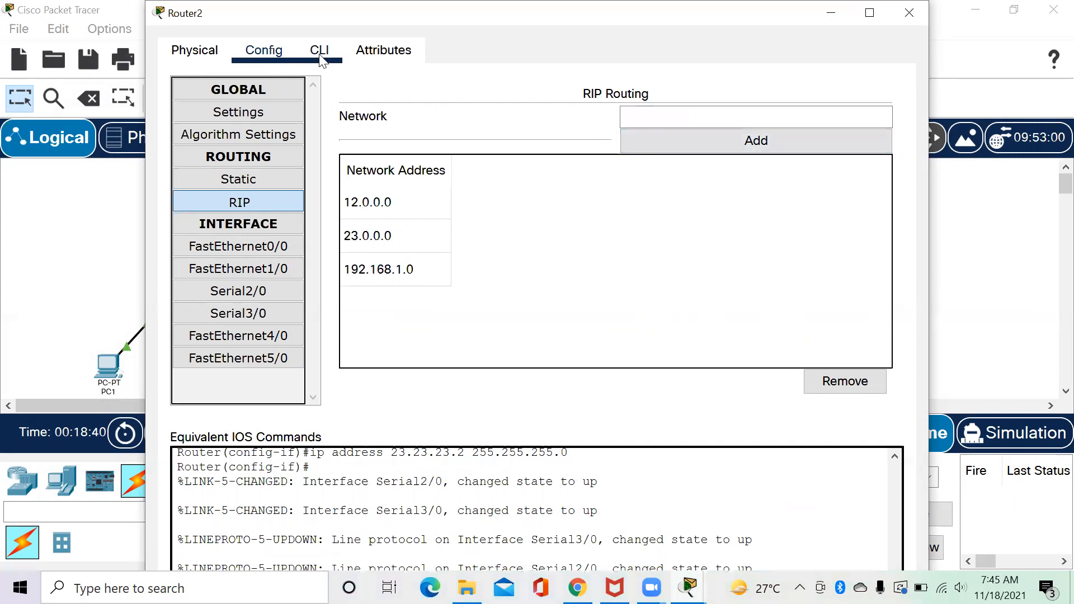
pyautogui.click(319, 52)
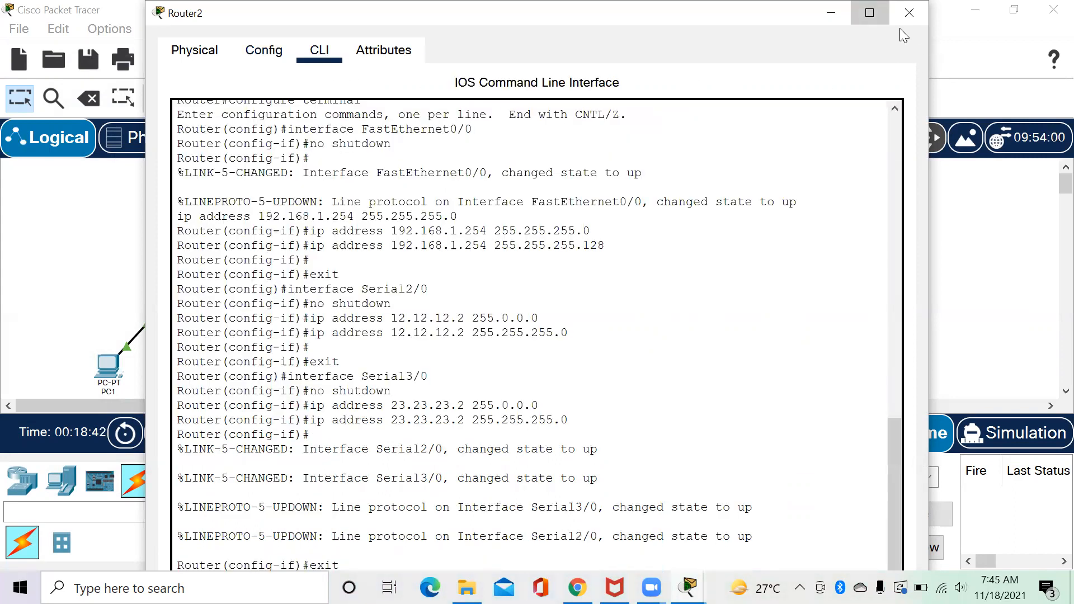
# Enter 'no auto-summary' and 'version 2' in Router2's CLI.
pyautogui.click(869, 13)
pyautogui.moveTo(1044, 320); pyautogui.dragTo(1039, 391)
pyautogui.write('n')
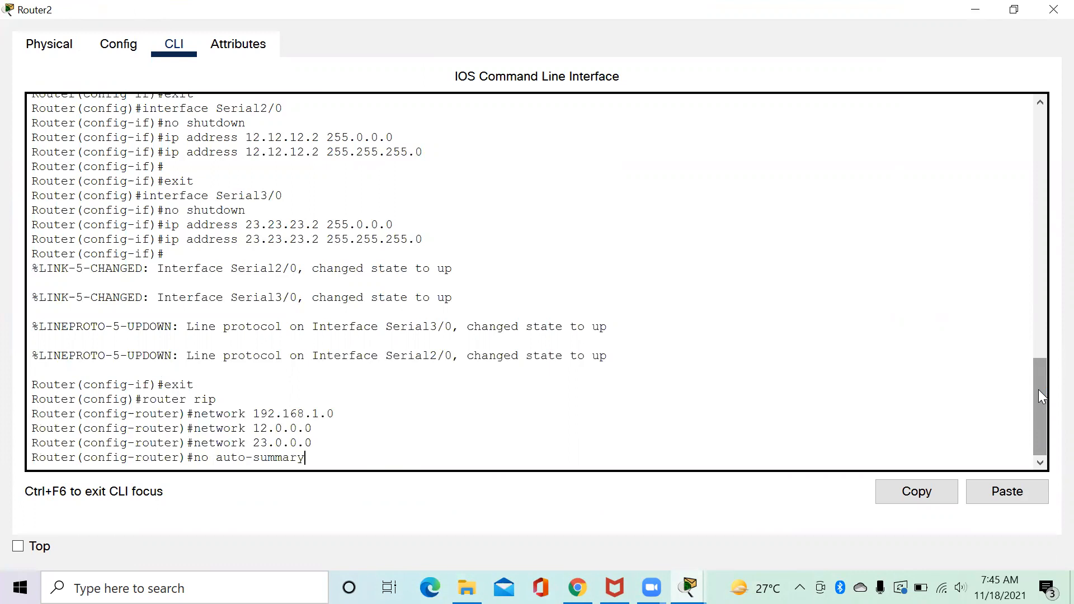
pyautogui.write('o auto-summary')
pyautogui.press('Return')
pyautogui.write('versio')
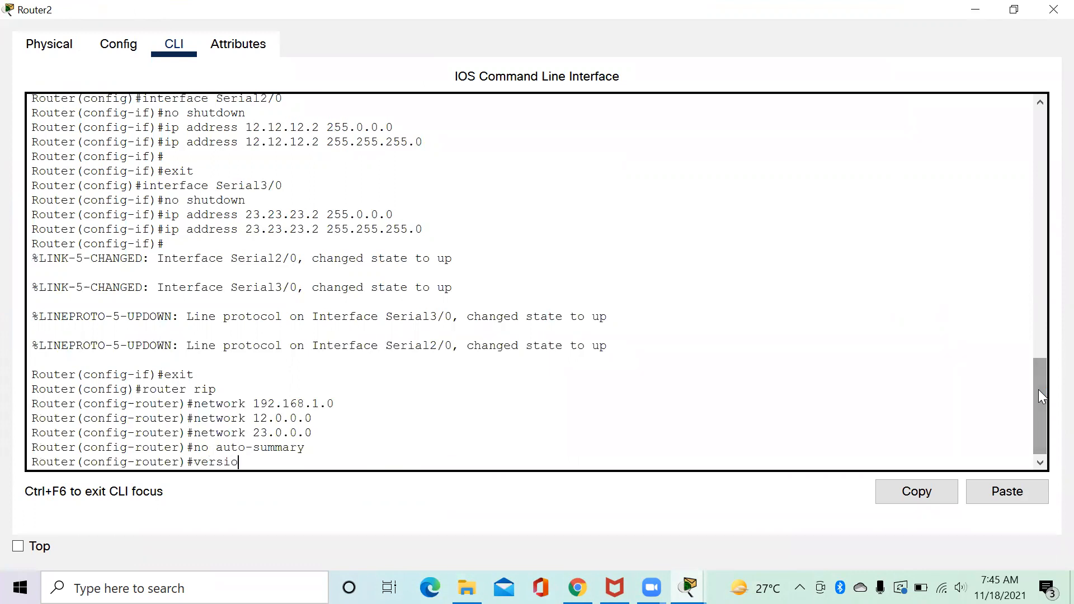
pyautogui.write('n 2')
pyautogui.press('Return')
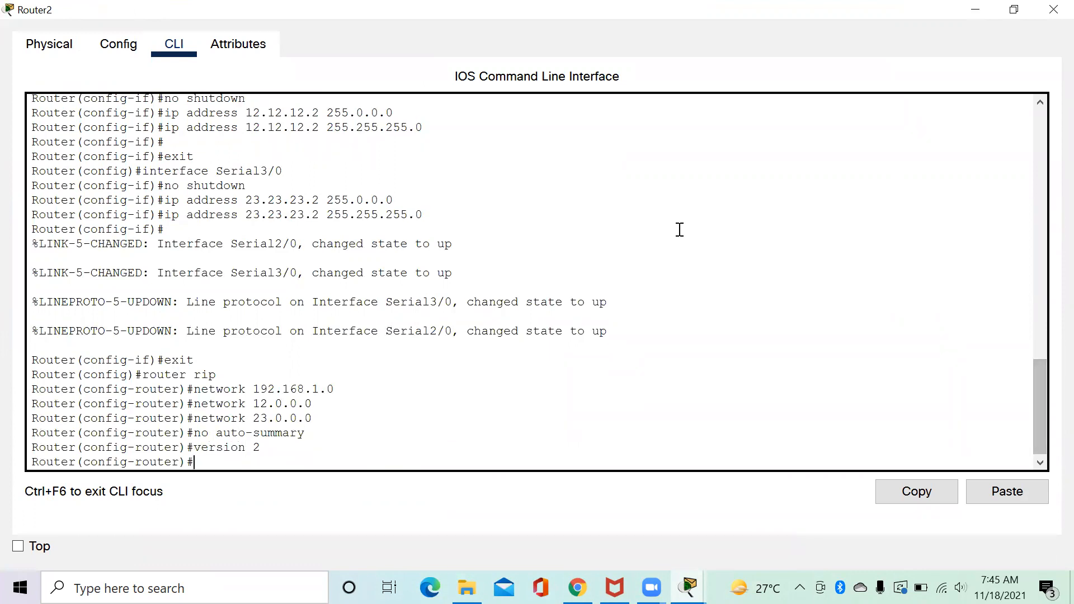
# Check Router2's RIP networks, save its configuration to NVRAM and close its window.
pyautogui.click(119, 54)
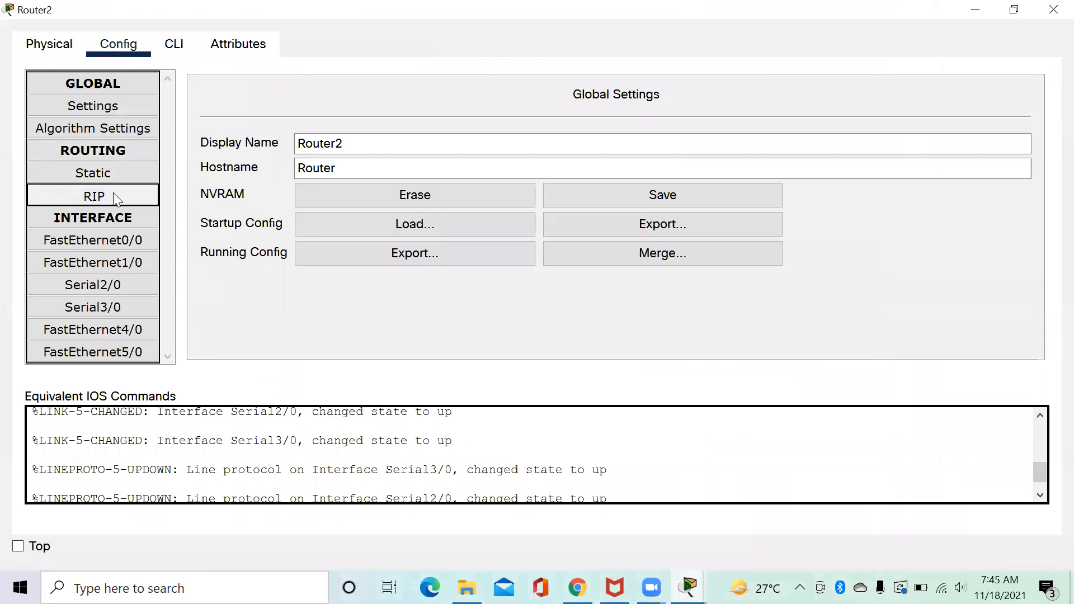
pyautogui.click(113, 195)
pyautogui.click(132, 109)
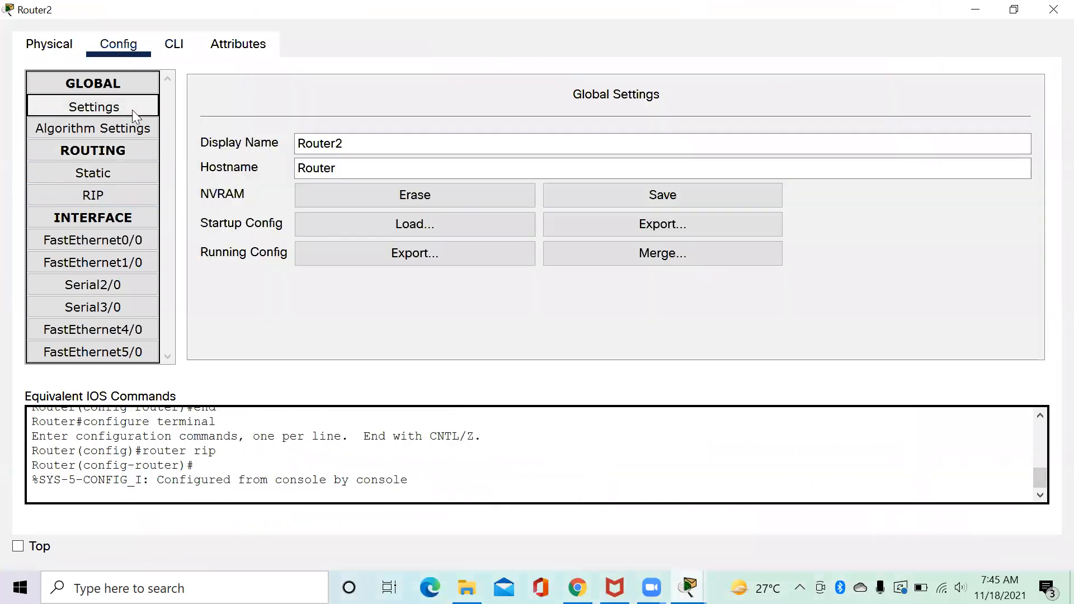
pyautogui.click(644, 188)
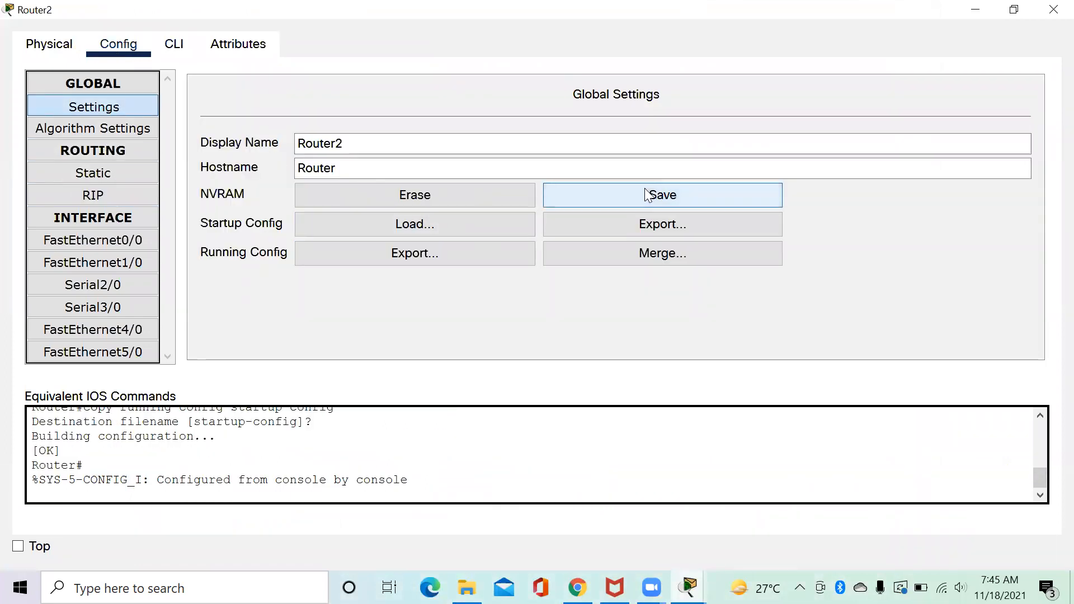
pyautogui.click(1052, 10)
pyautogui.click(486, 211)
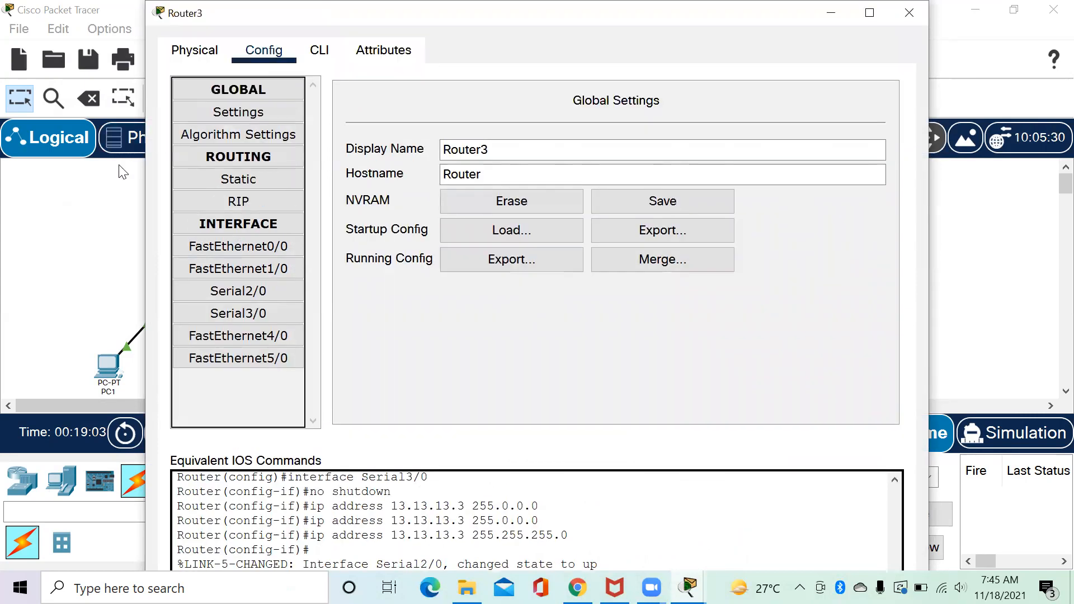
# Add networks 33.33.33.0 and 43.43.43.0 to Router3's RIP settings.
pyautogui.click(208, 206)
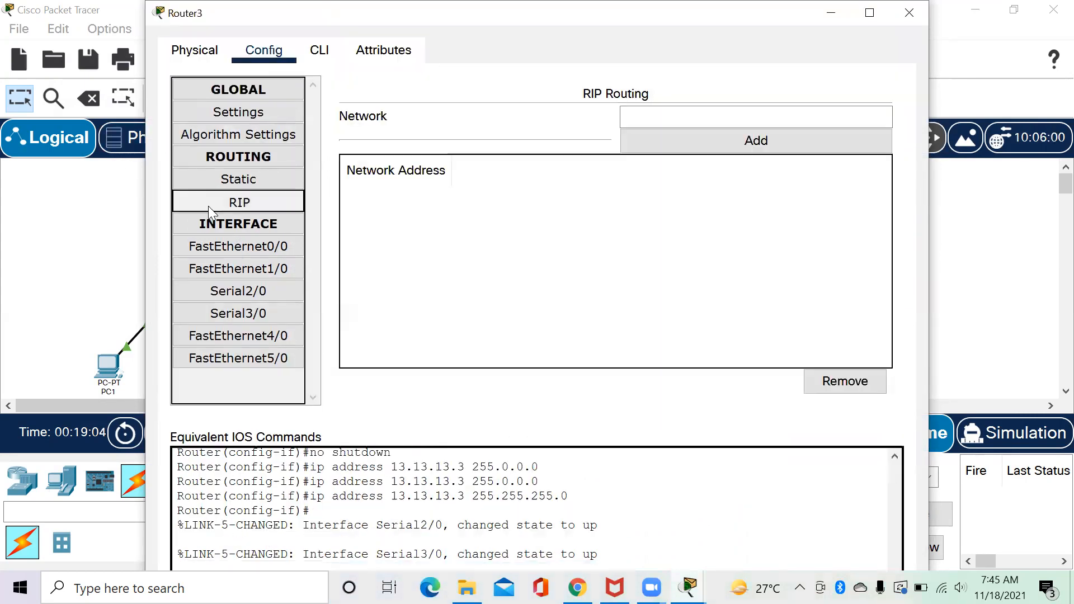
pyautogui.click(712, 116)
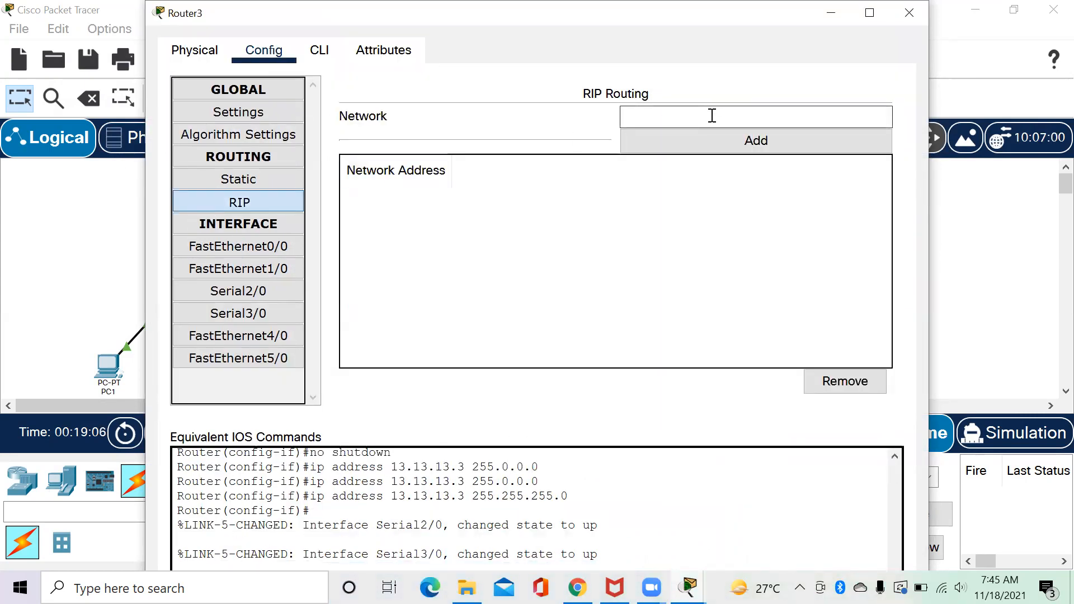
pyautogui.write('33.33.33.0')
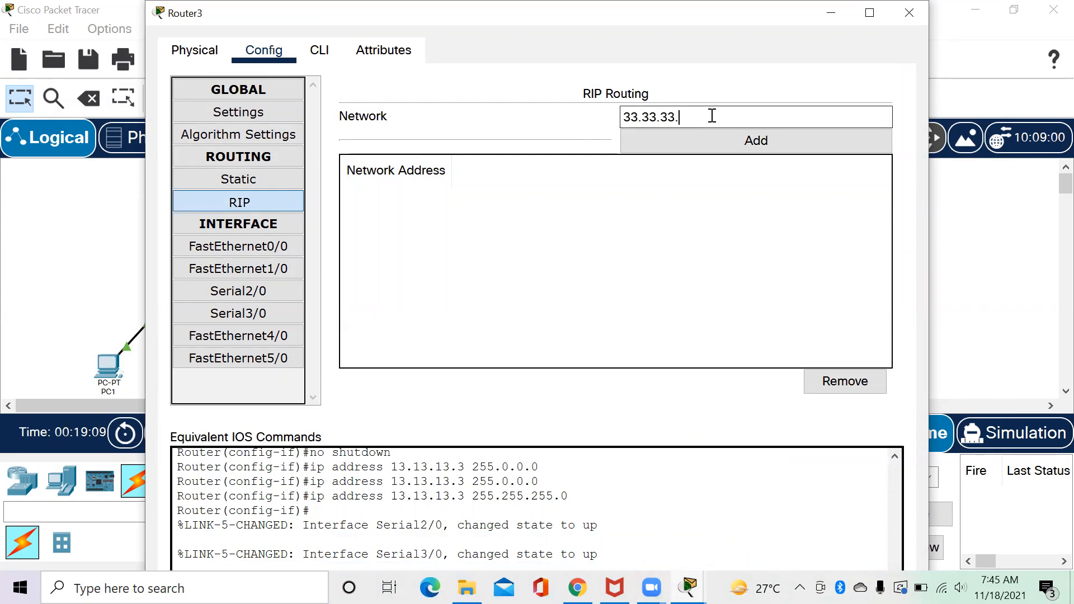
pyautogui.click(688, 139)
pyautogui.click(683, 118)
pyautogui.write('4')
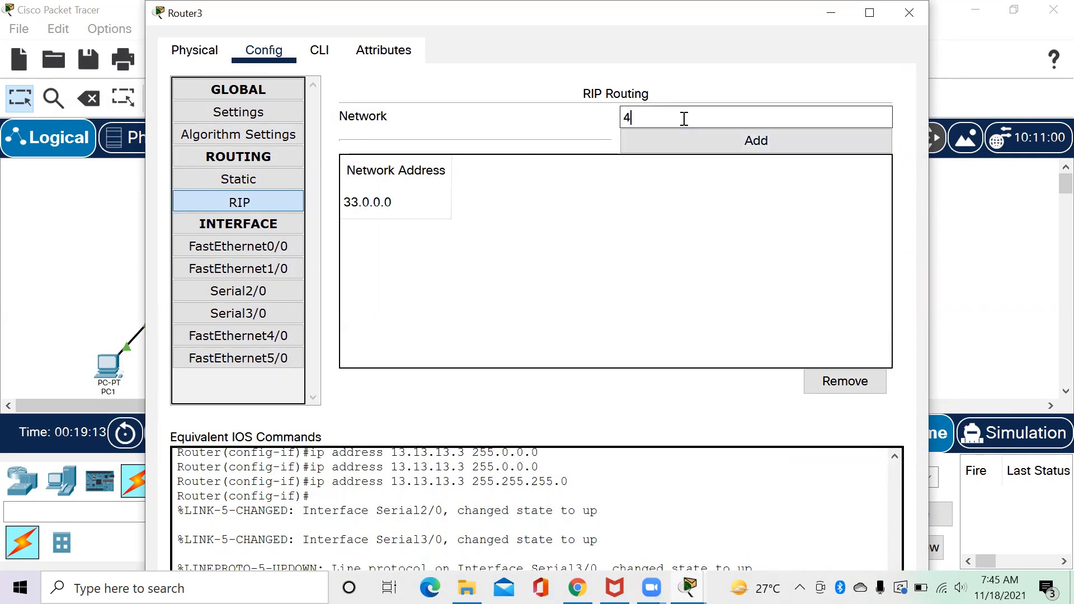
pyautogui.write('3.43.43.0')
pyautogui.click(676, 140)
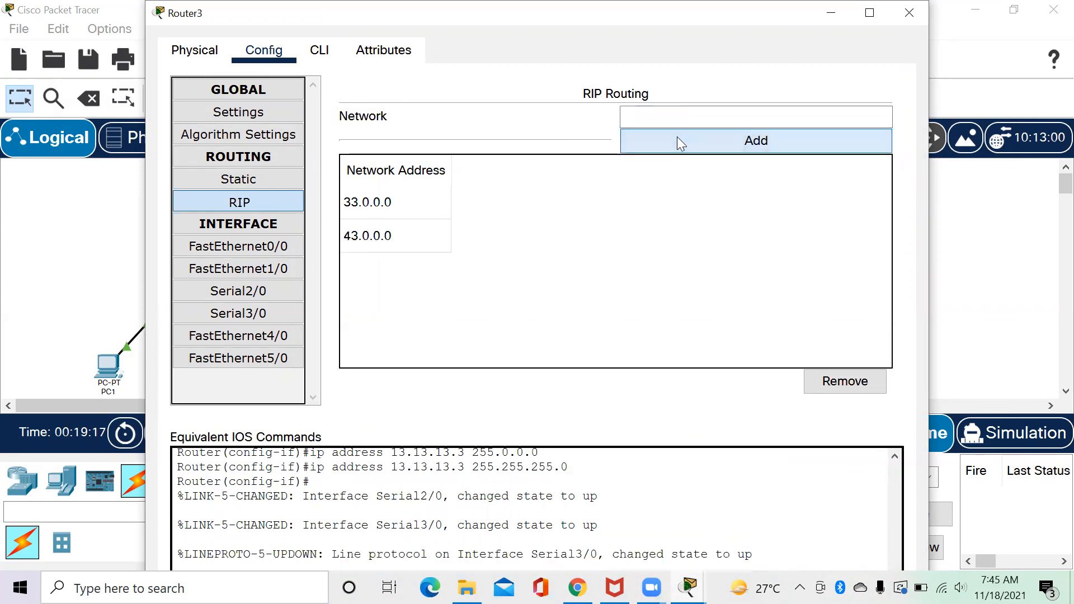
# Add networks 12.12.12.0 and 23.23.23.0 to Router3's RIP settings.
pyautogui.write('12.12.21')
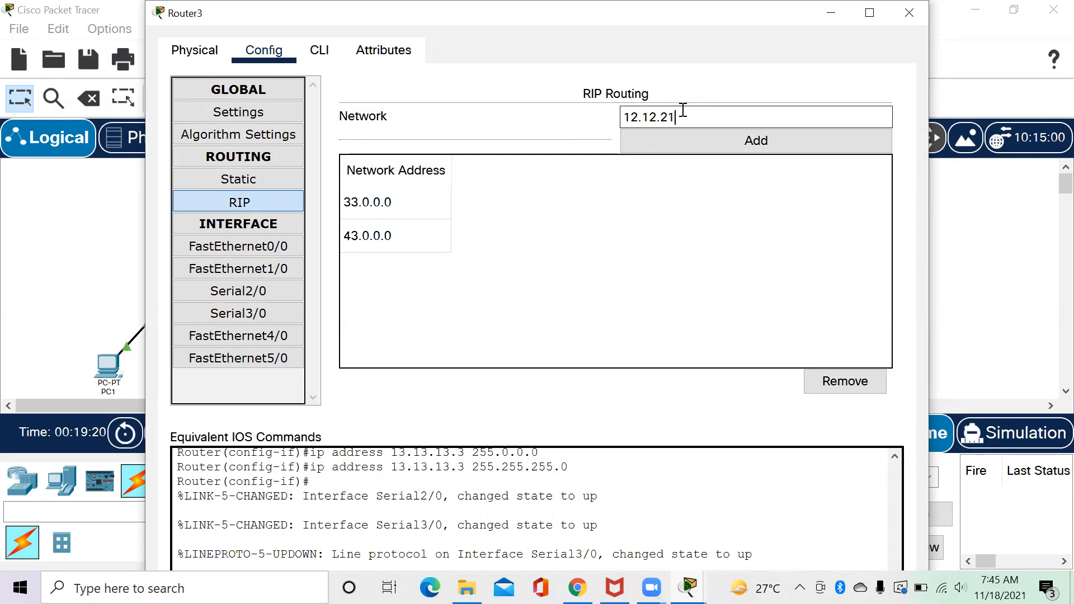
pyautogui.press('BackSpace')
pyautogui.press('BackSpace')
pyautogui.write('12.0')
pyautogui.click(668, 147)
pyautogui.click(672, 115)
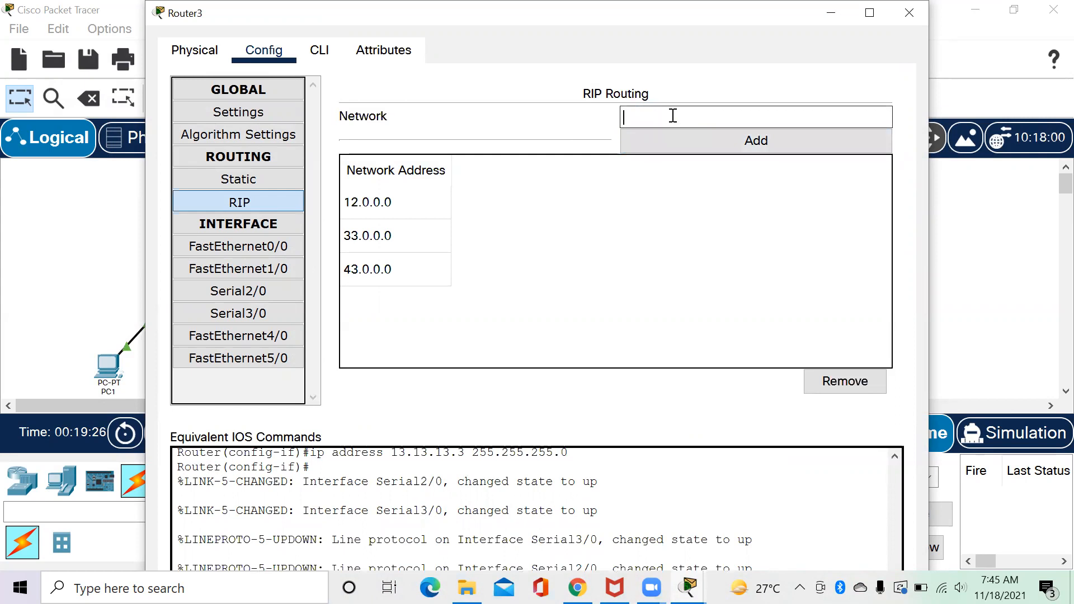
pyautogui.write('23.23.23.0')
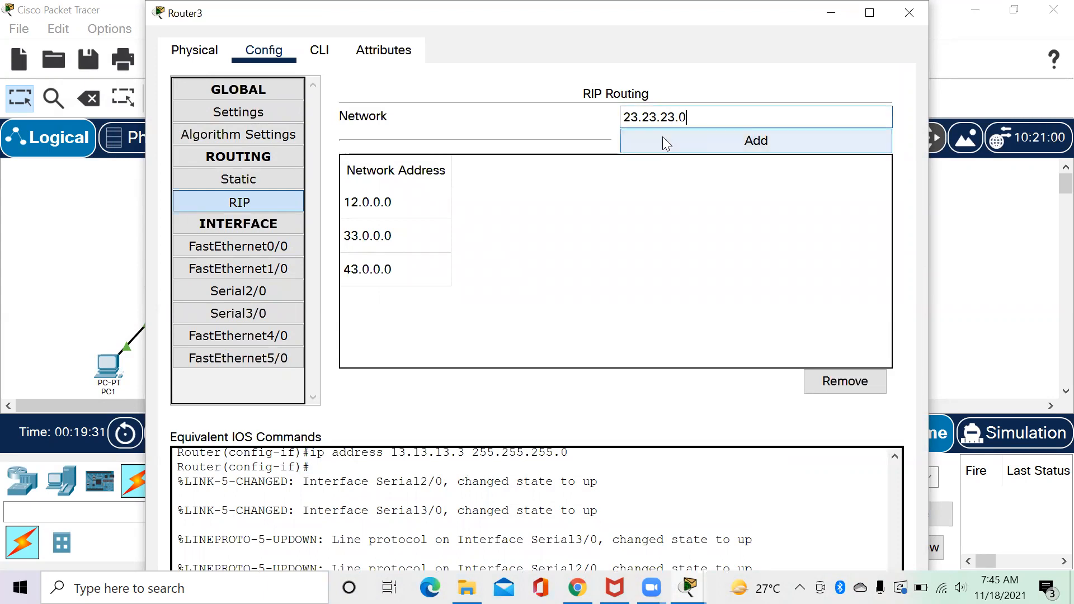
pyautogui.click(663, 139)
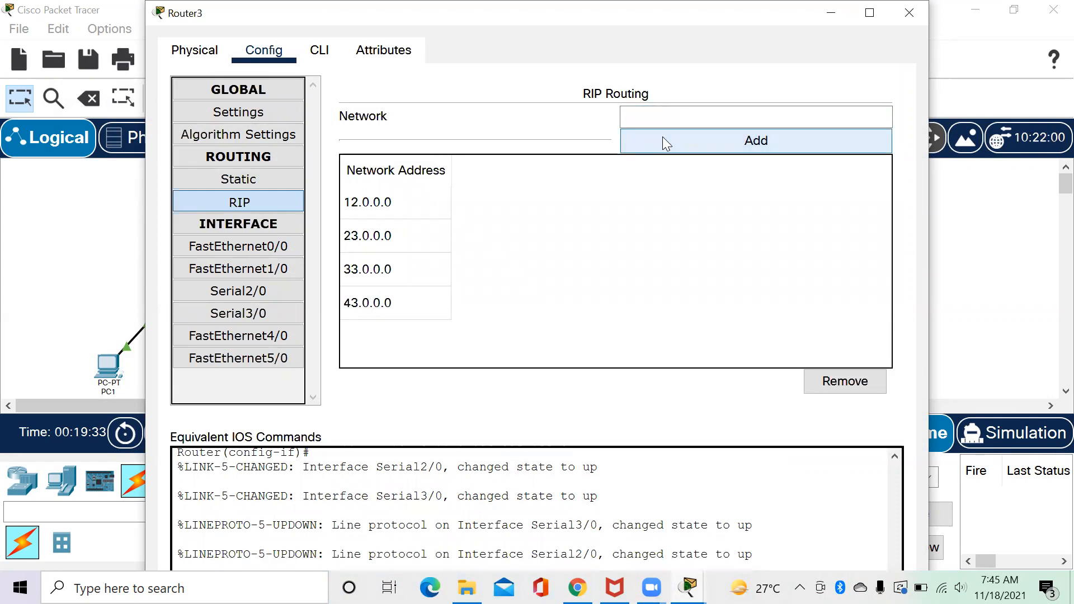
pyautogui.click(323, 49)
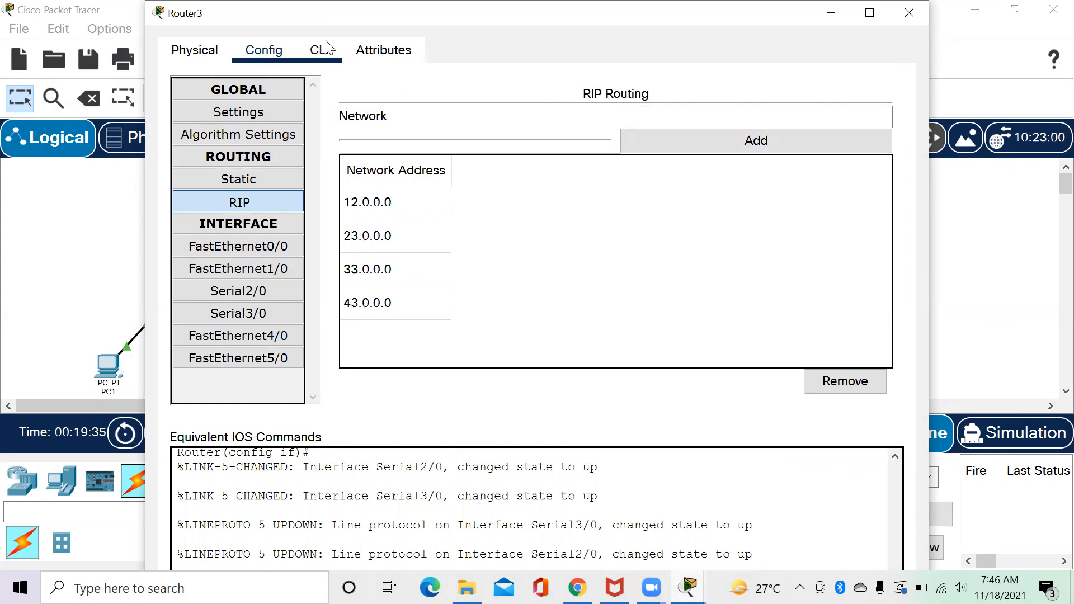
# Enter 'no auto-summary' and 'version 2' in Router3's CLI.
pyautogui.click(869, 12)
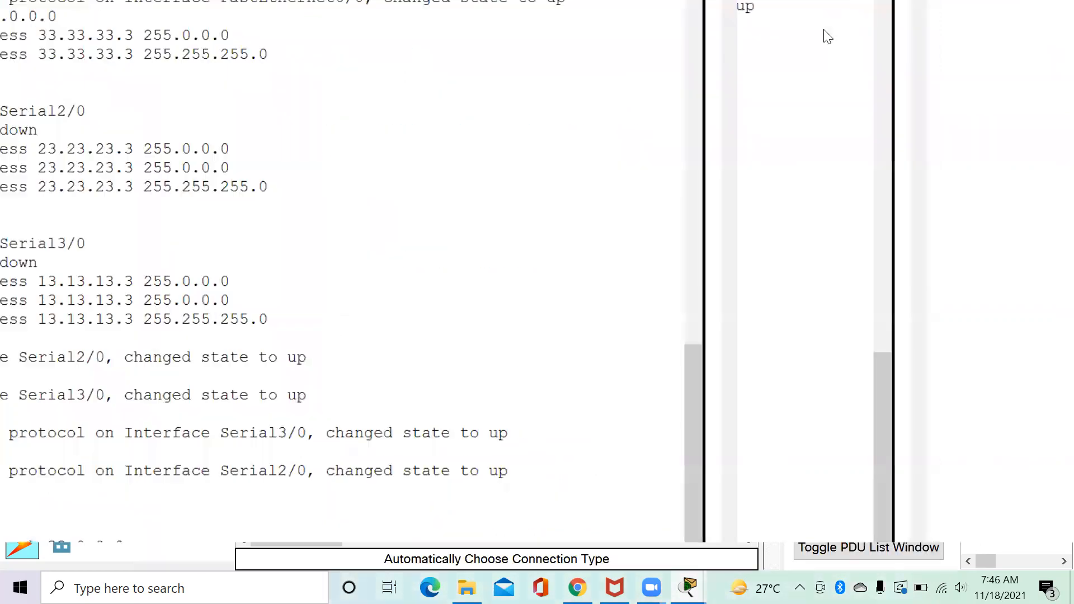
pyautogui.moveTo(1041, 327); pyautogui.dragTo(1041, 414)
pyautogui.write('no auto')
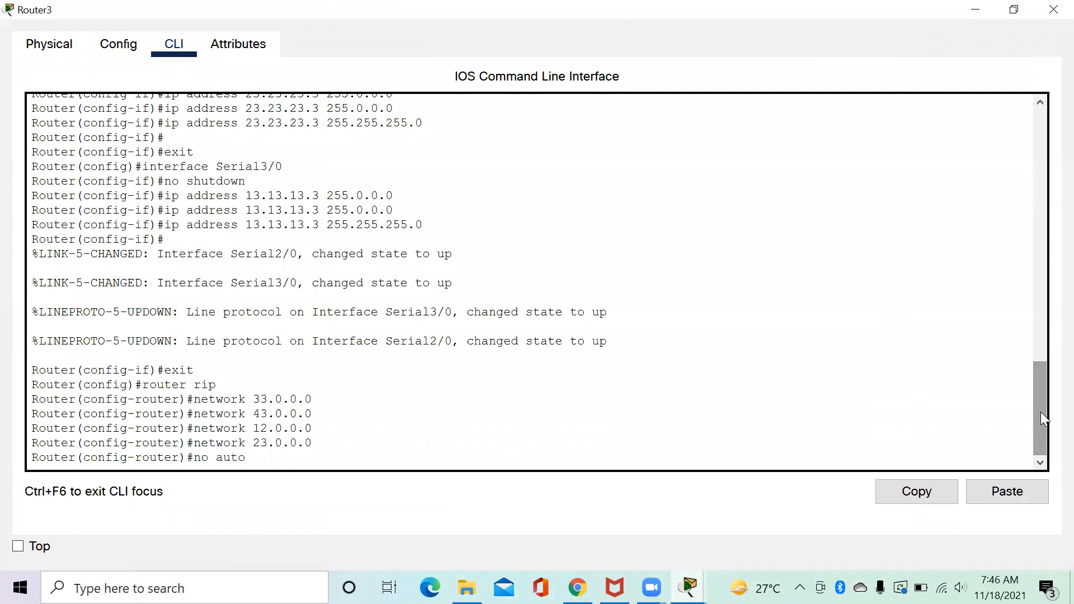
pyautogui.write('-summary')
pyautogui.press('Return')
pyautogui.write('versi')
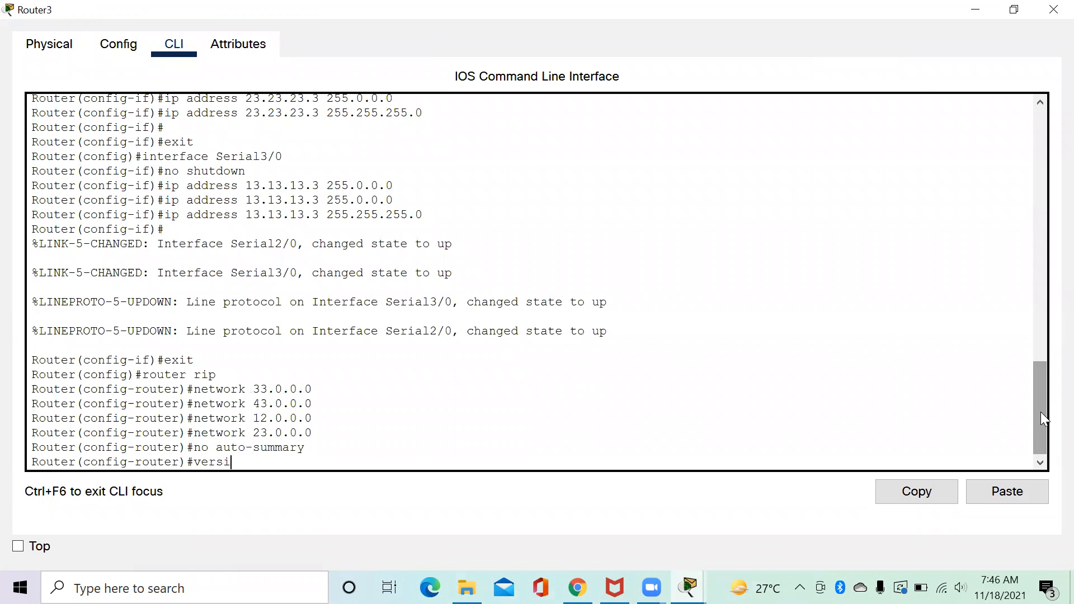
pyautogui.write('on 2')
pyautogui.press('Return')
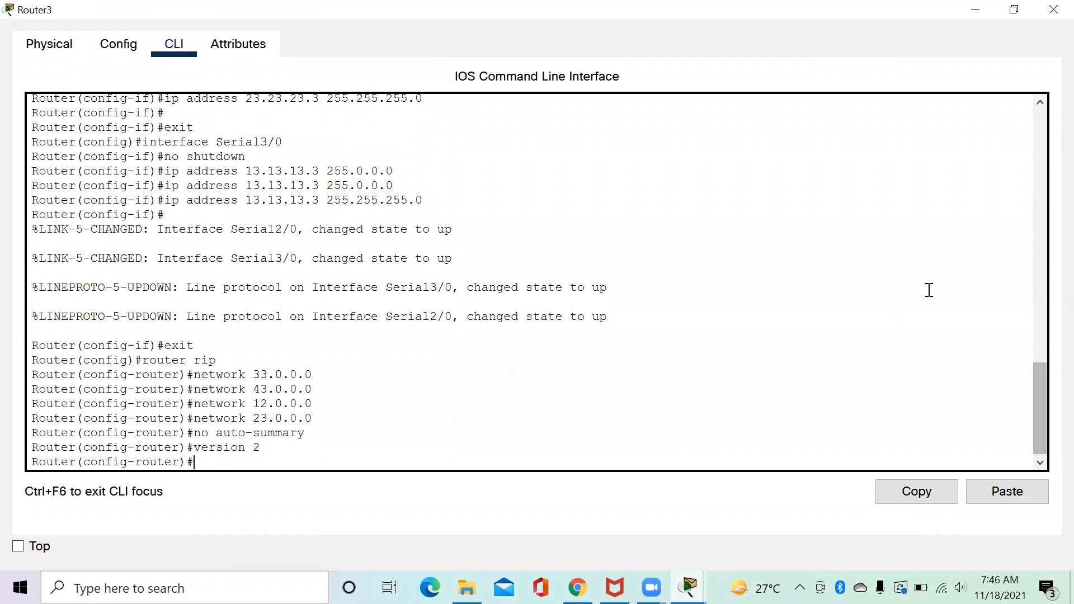
# Confirm Router3's RIP networks, save its configuration to NVRAM and close its window.
pyautogui.click(129, 49)
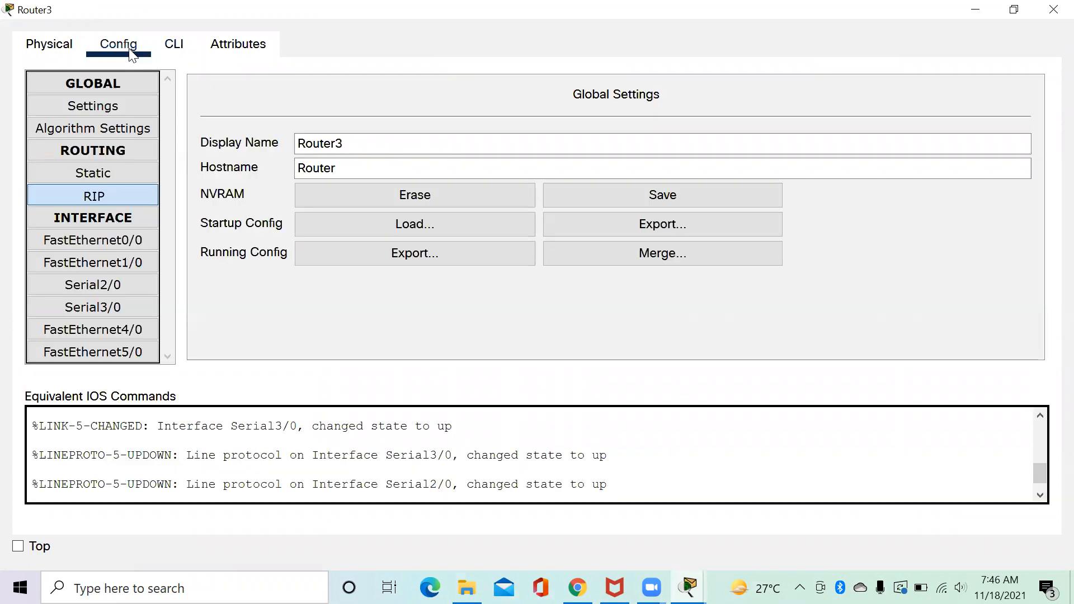
pyautogui.click(129, 190)
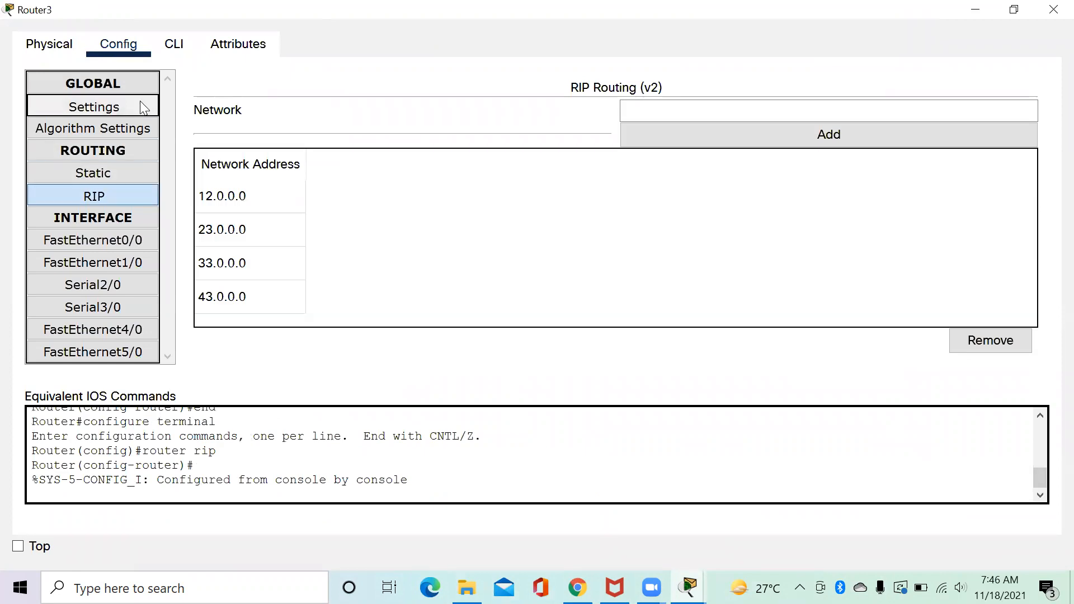
pyautogui.click(141, 104)
pyautogui.click(673, 193)
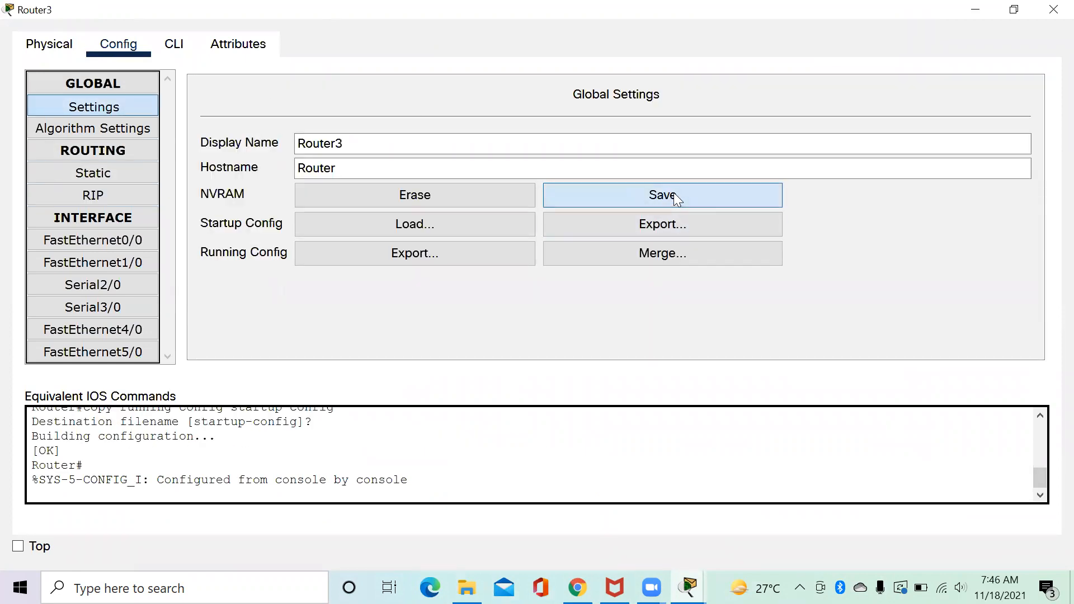
pyautogui.click(1053, 9)
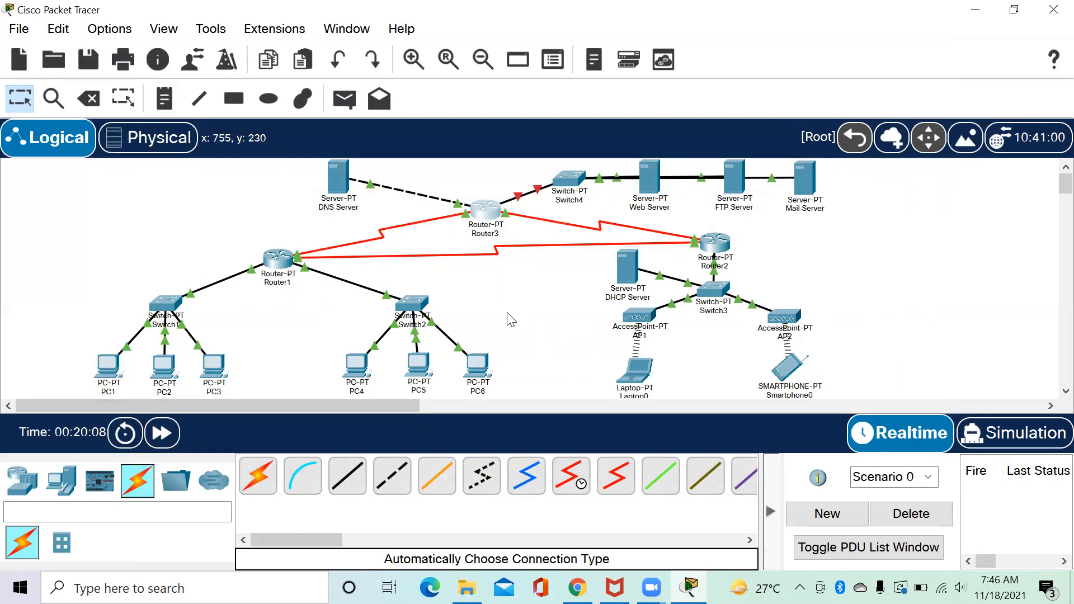
# Ping 43.43.43.2 from PC1's command prompt; it reports destination host unreachable.
pyautogui.click(109, 369)
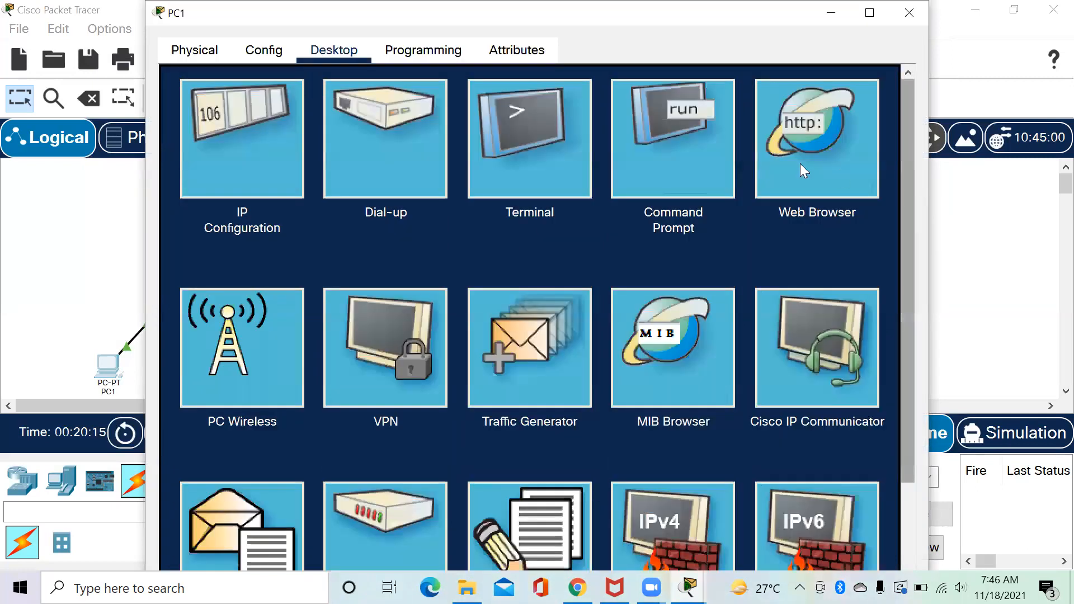
pyautogui.click(708, 163)
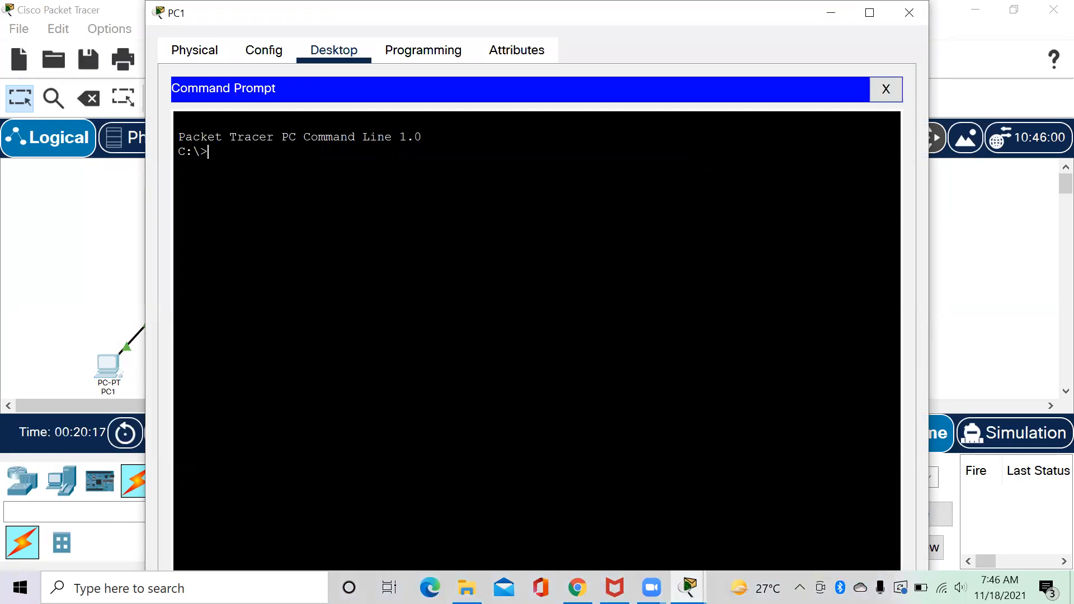
pyautogui.write('ping')
pyautogui.write('43.43')
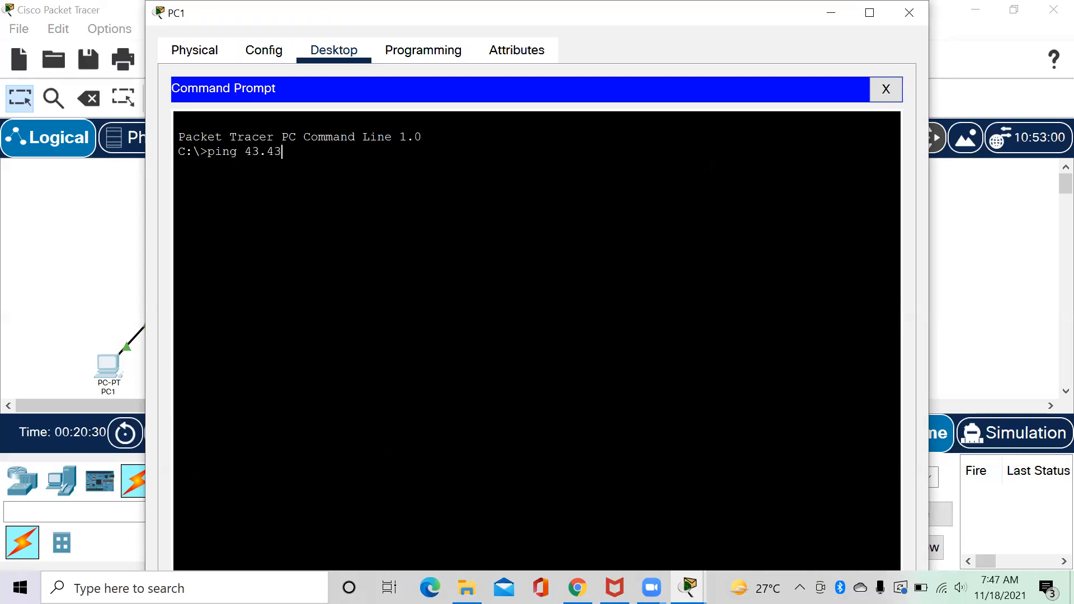
pyautogui.write('.43.2')
pyautogui.press('Return')
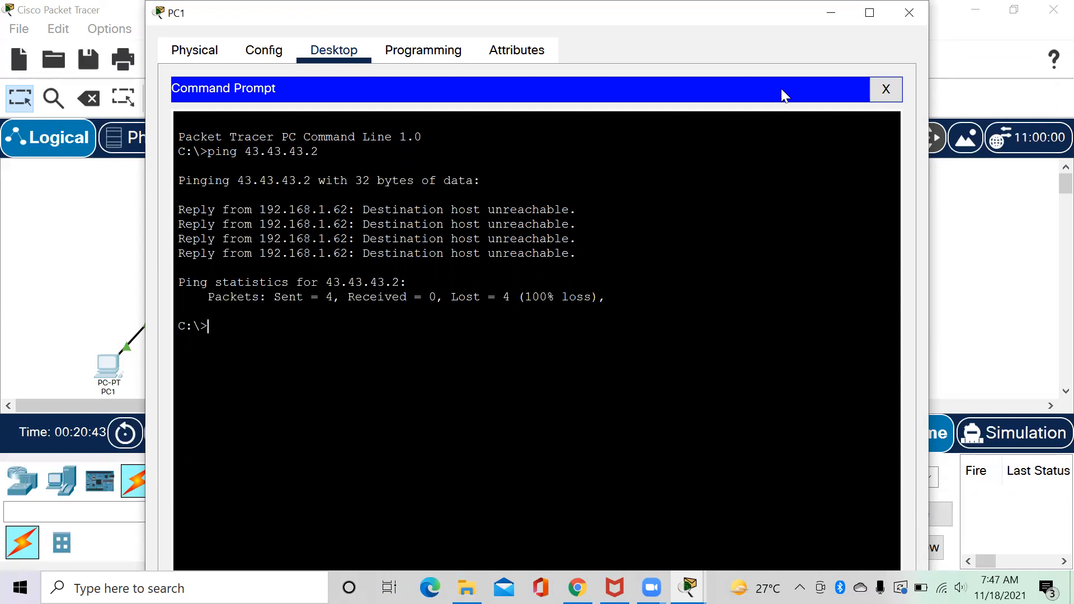
pyautogui.click(908, 12)
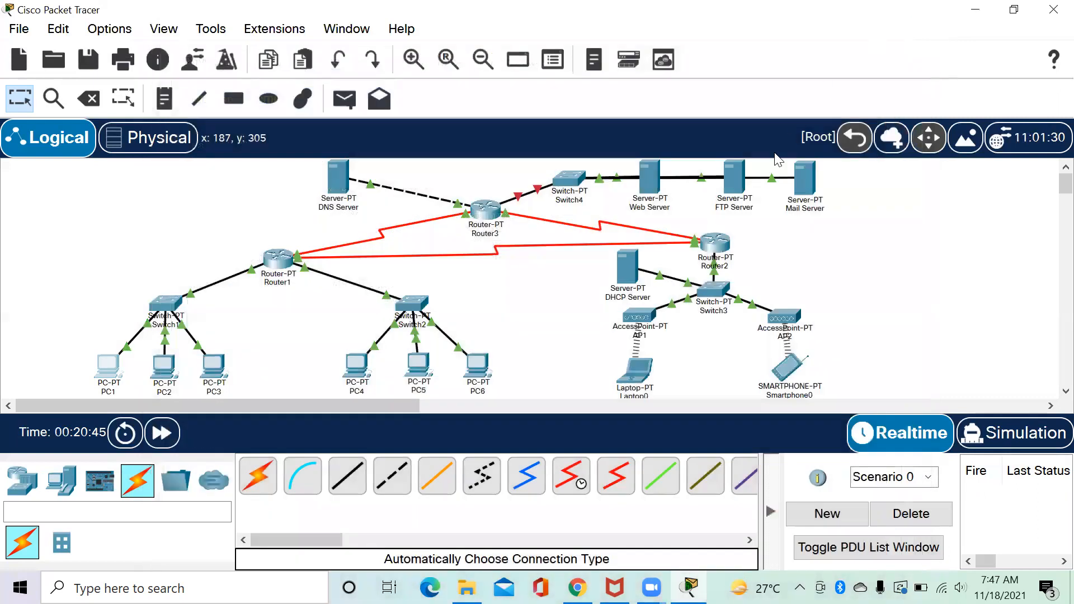
# Give the FTP Server IP 43.43.43.2, mask 255.255.255.0 and gateway 43.43.43.3.
pyautogui.click(742, 182)
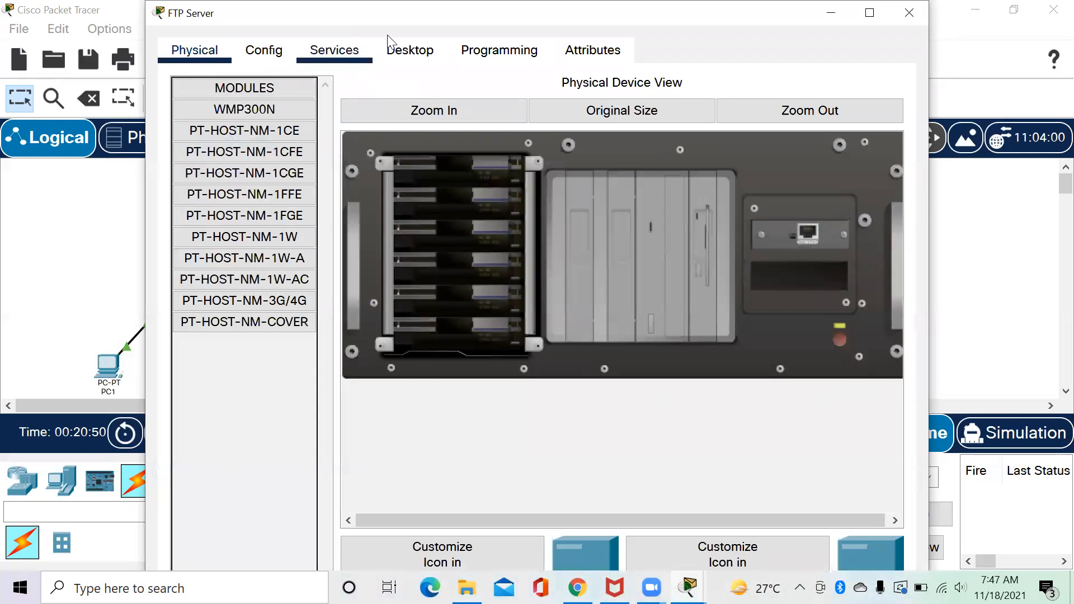
pyautogui.click(411, 39)
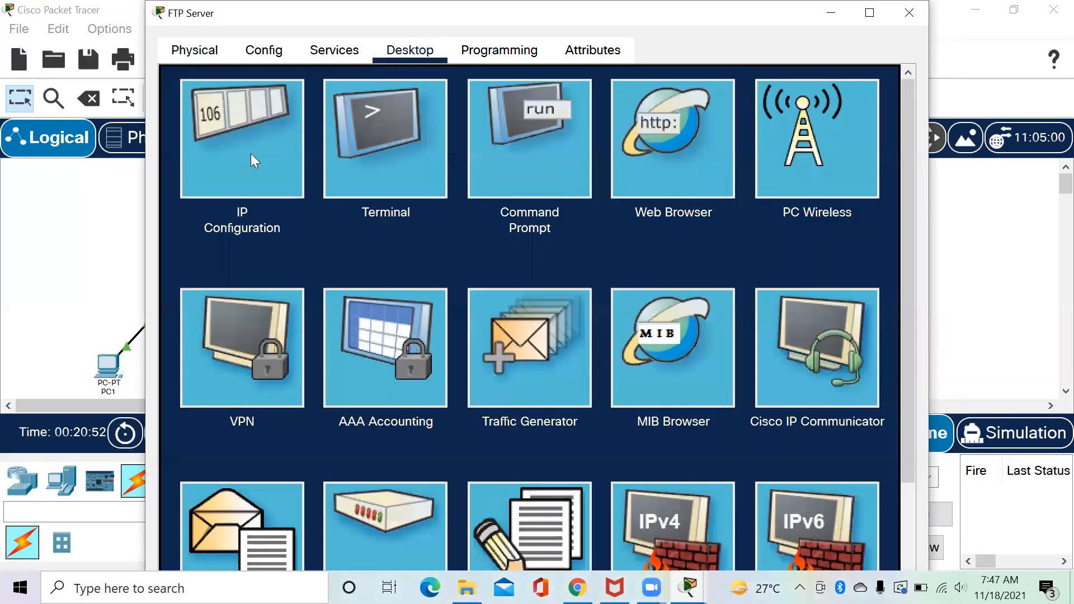
pyautogui.click(253, 160)
pyautogui.click(452, 177)
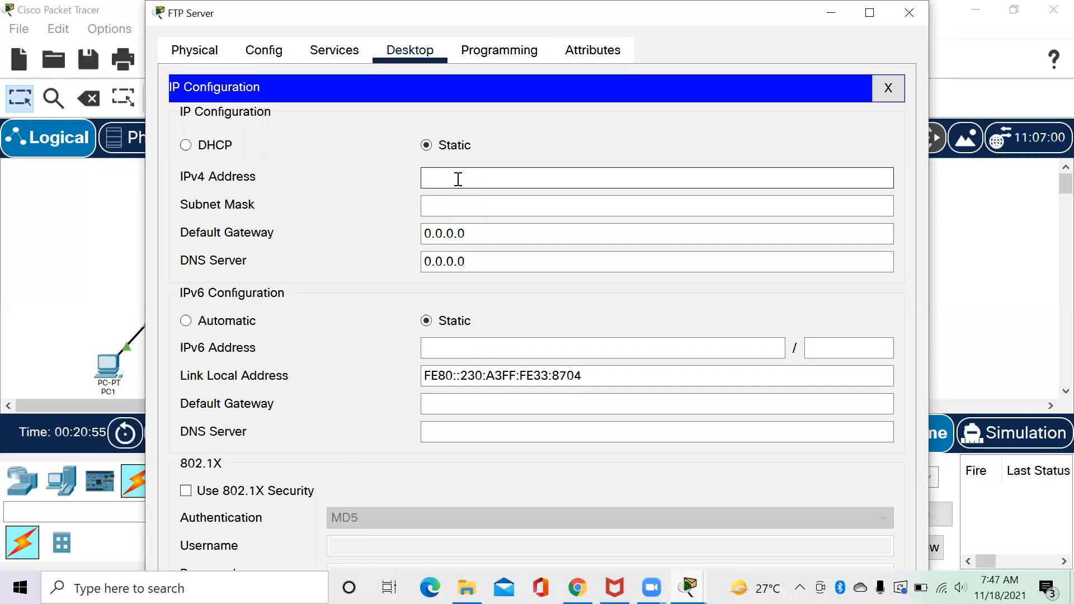
pyautogui.write('43.43.43.2')
pyautogui.click(457, 204)
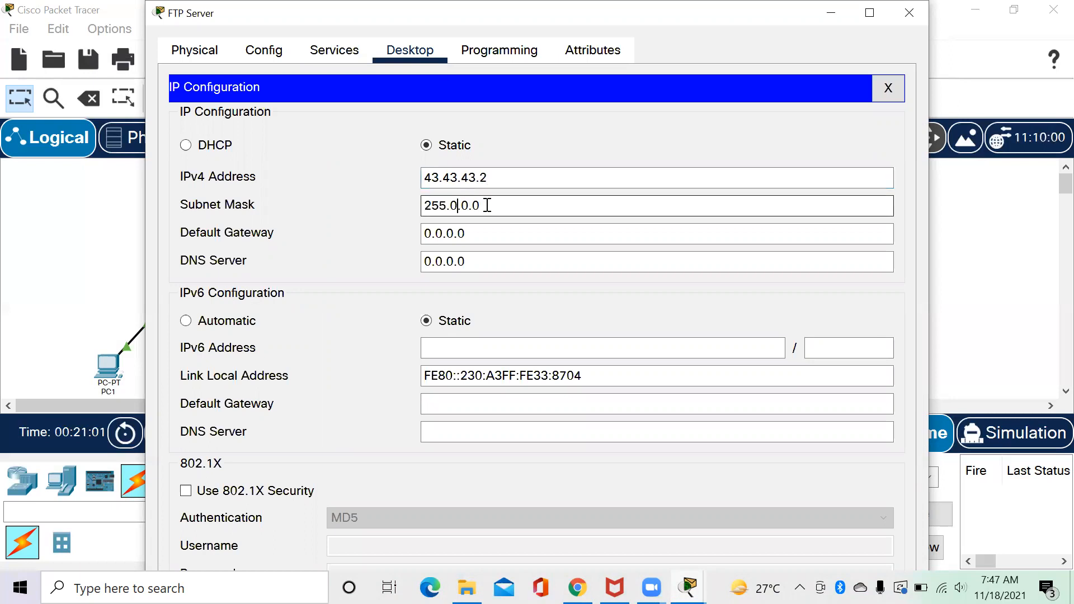
pyautogui.moveTo(487, 205); pyautogui.dragTo(424, 208)
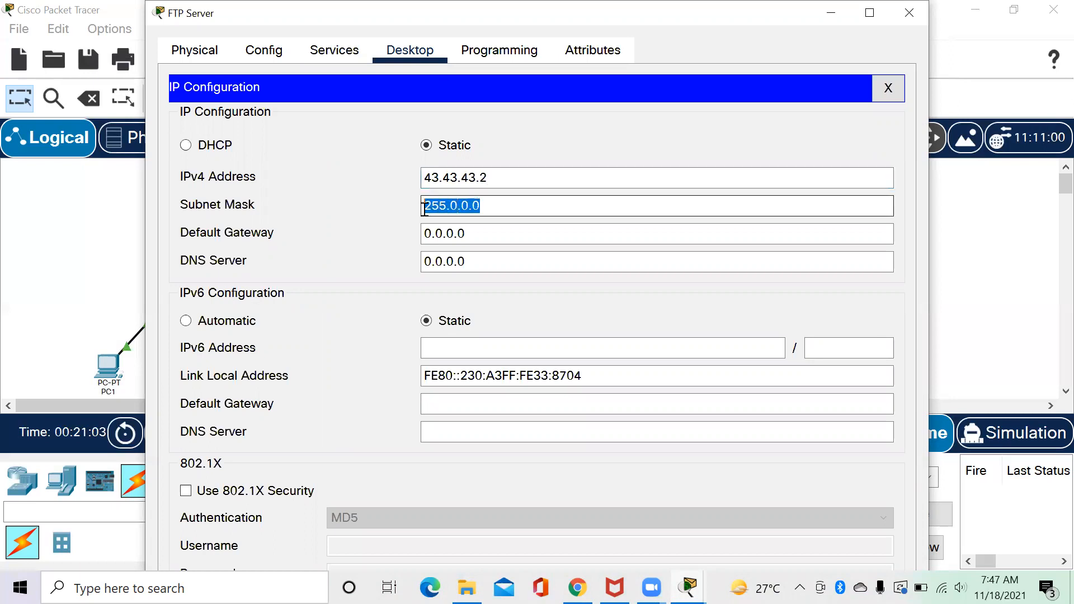
pyautogui.write('255.255.255.0')
pyautogui.moveTo(480, 238); pyautogui.dragTo(417, 240)
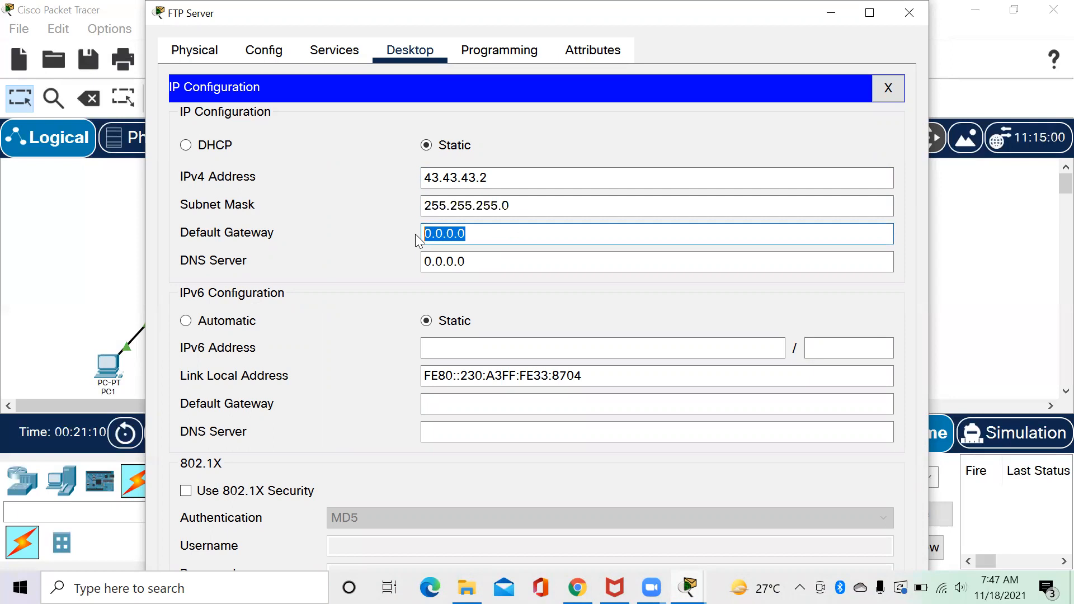
pyautogui.write('4')
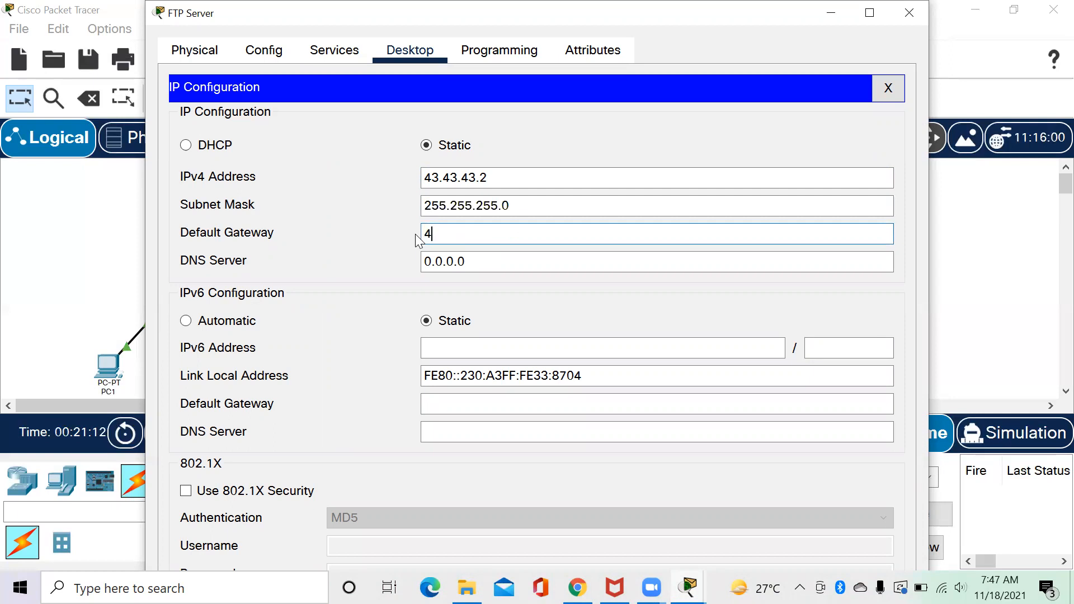
pyautogui.write('3.43.43.3')
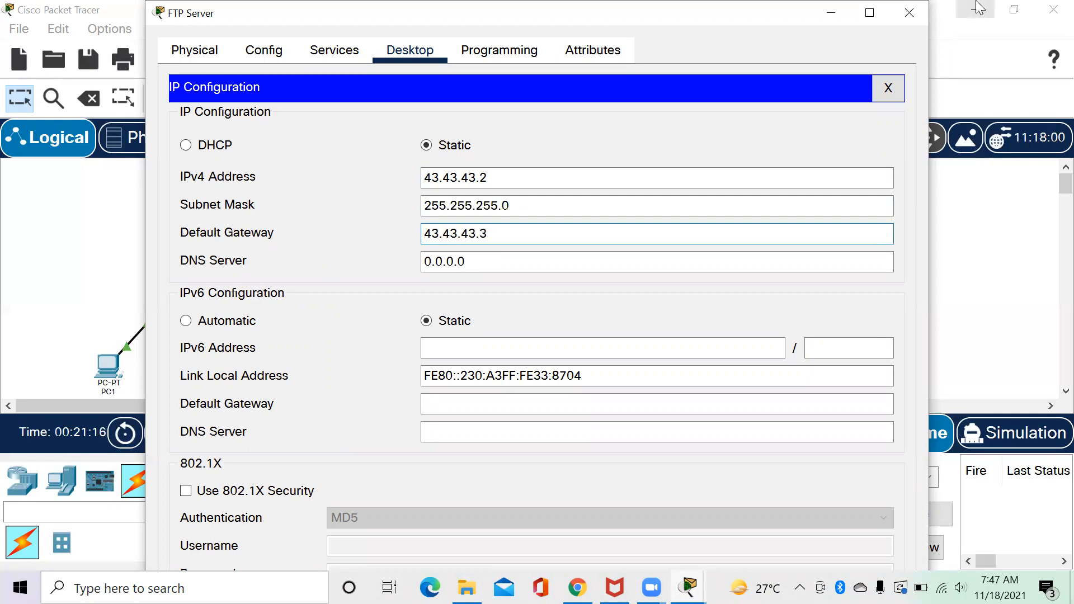
pyautogui.click(922, 8)
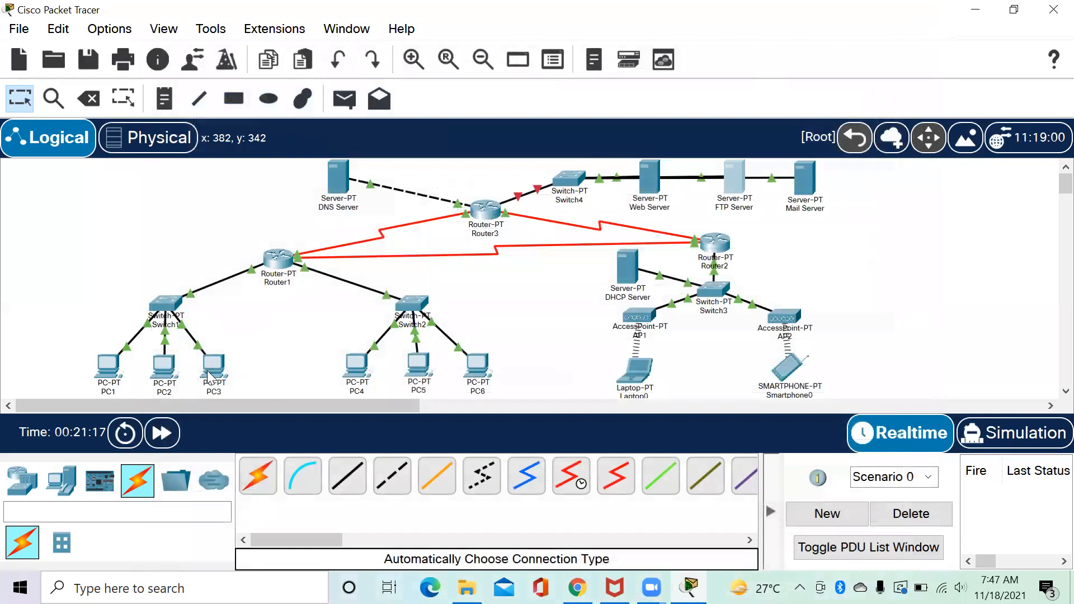
pyautogui.click(115, 376)
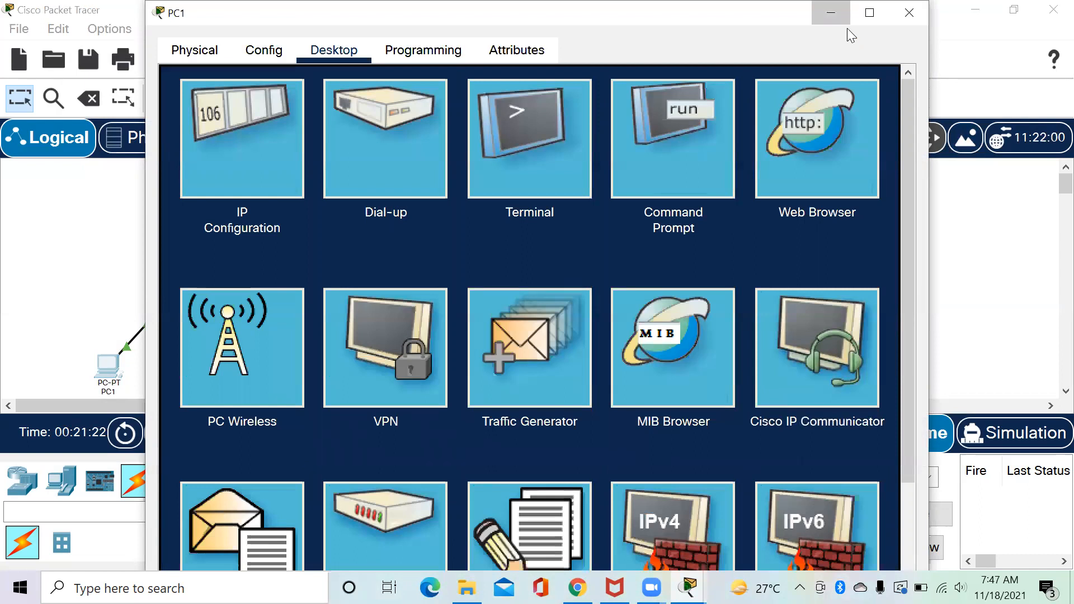
# Ping 43.43.43.2 from PC1 again; it still fails with 100% loss.
pyautogui.click(846, 20)
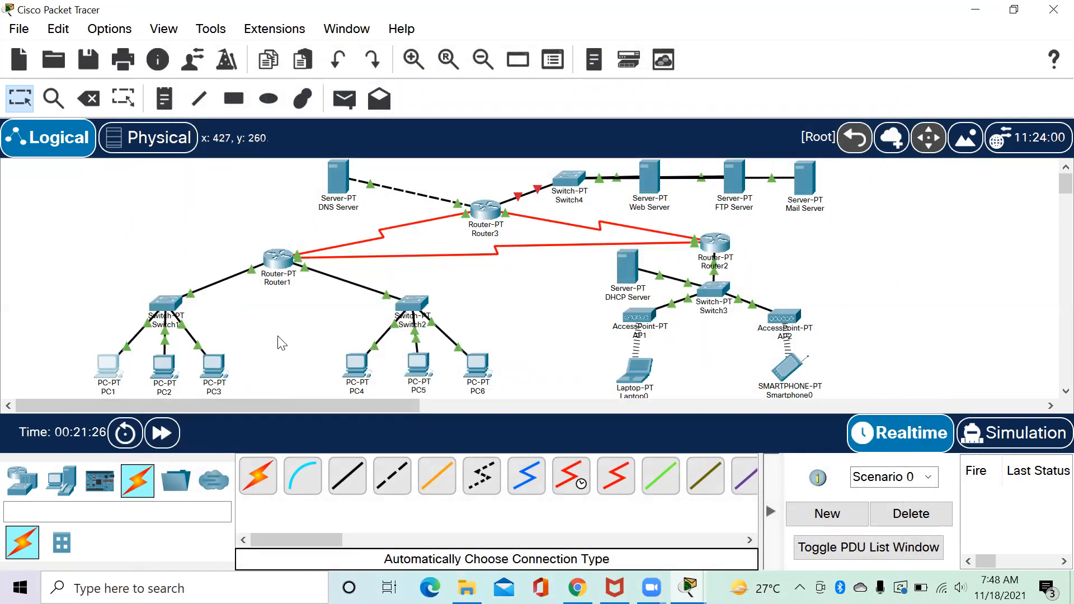
pyautogui.click(117, 371)
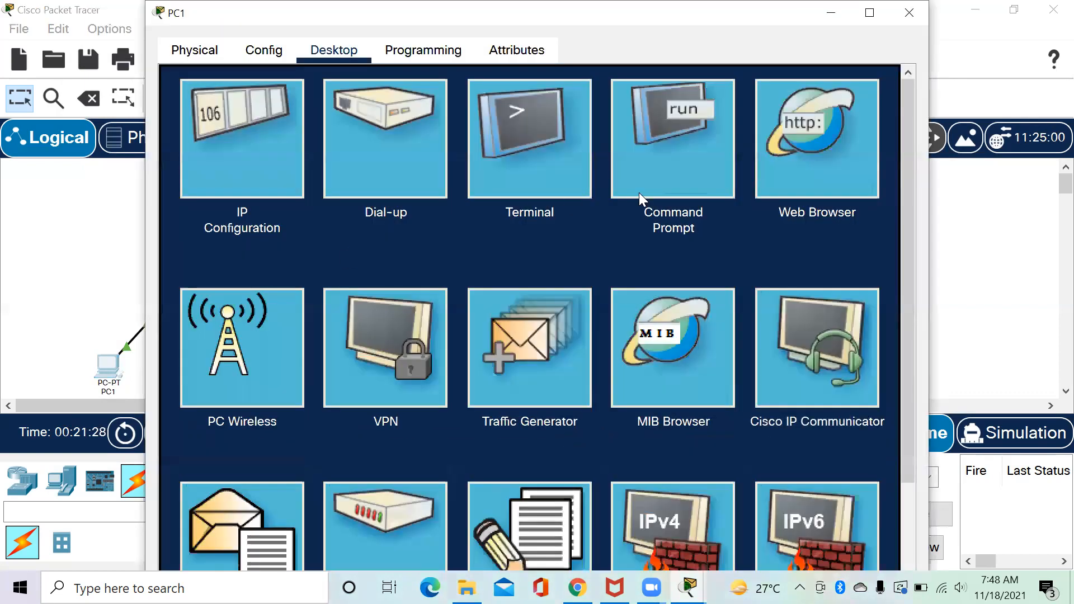
pyautogui.click(686, 180)
pyautogui.write('ping 43.43.43.2')
pyautogui.press('Return')
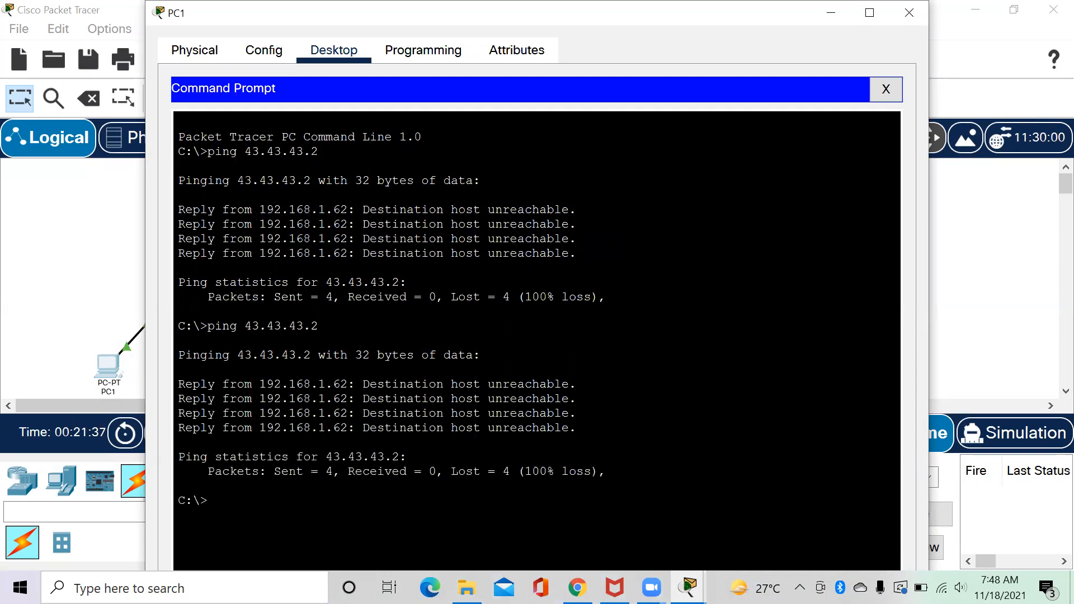
pyautogui.click(924, 10)
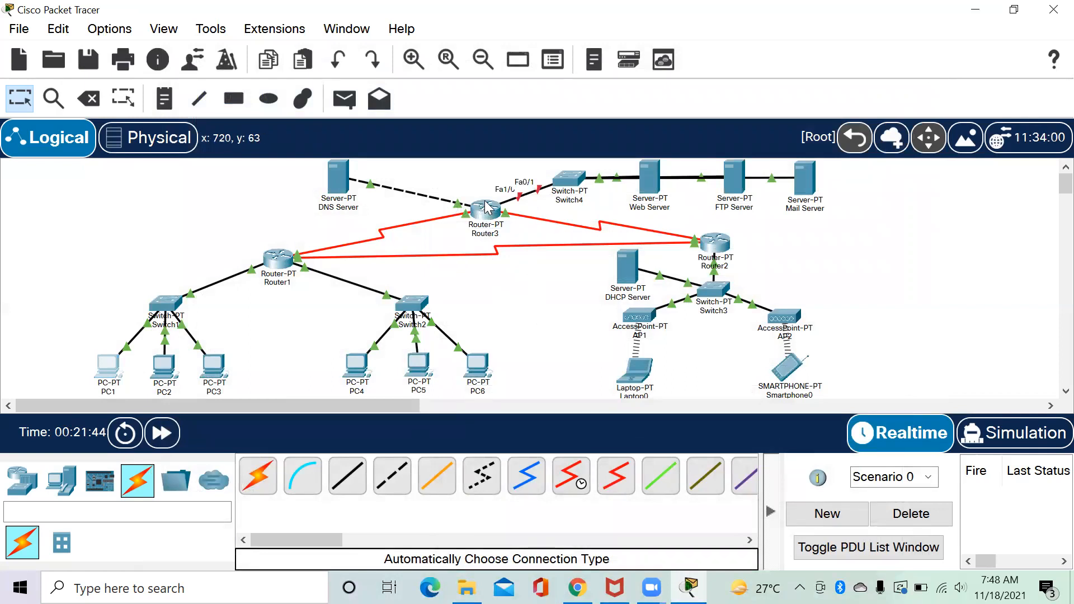
# Turn on Router3's FastEthernet1/0 with IP 43.43.43.3 and mask 255.255.255.0.
pyautogui.moveTo(489, 210)
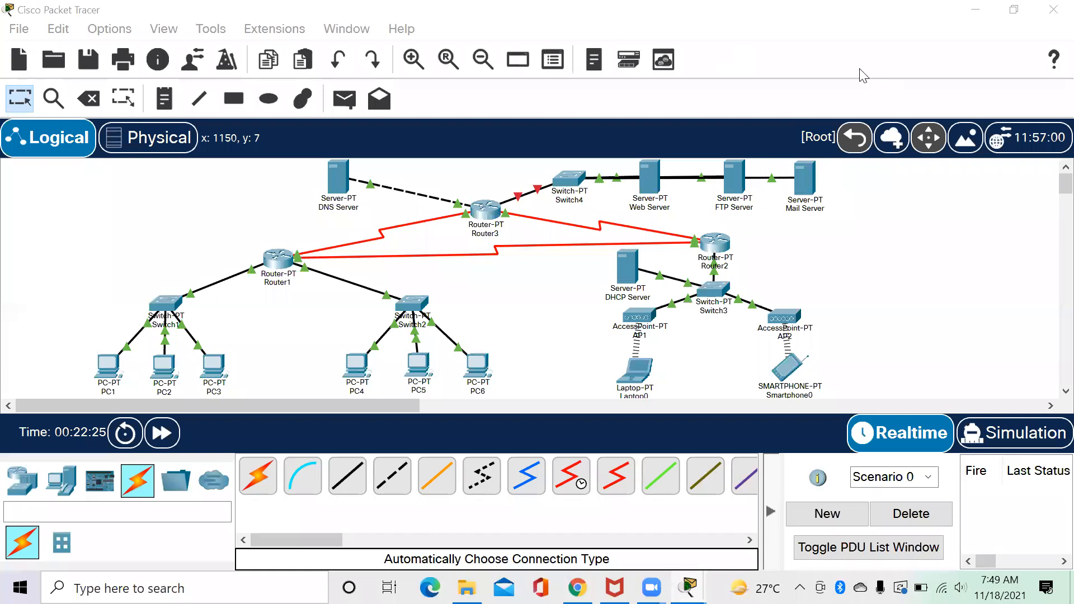
pyautogui.click(483, 210)
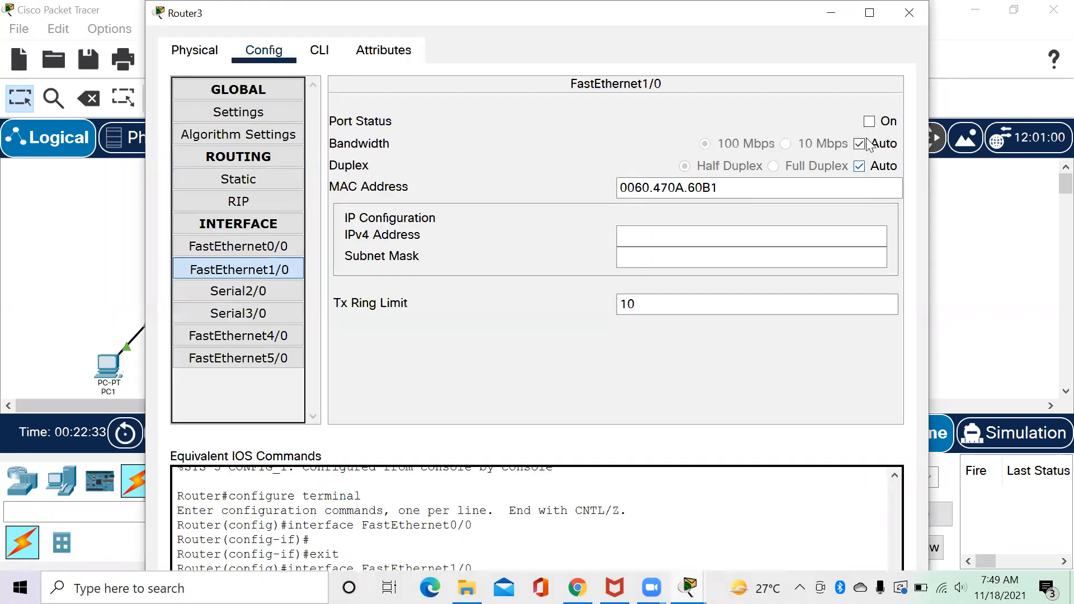
pyautogui.click(868, 121)
pyautogui.click(733, 229)
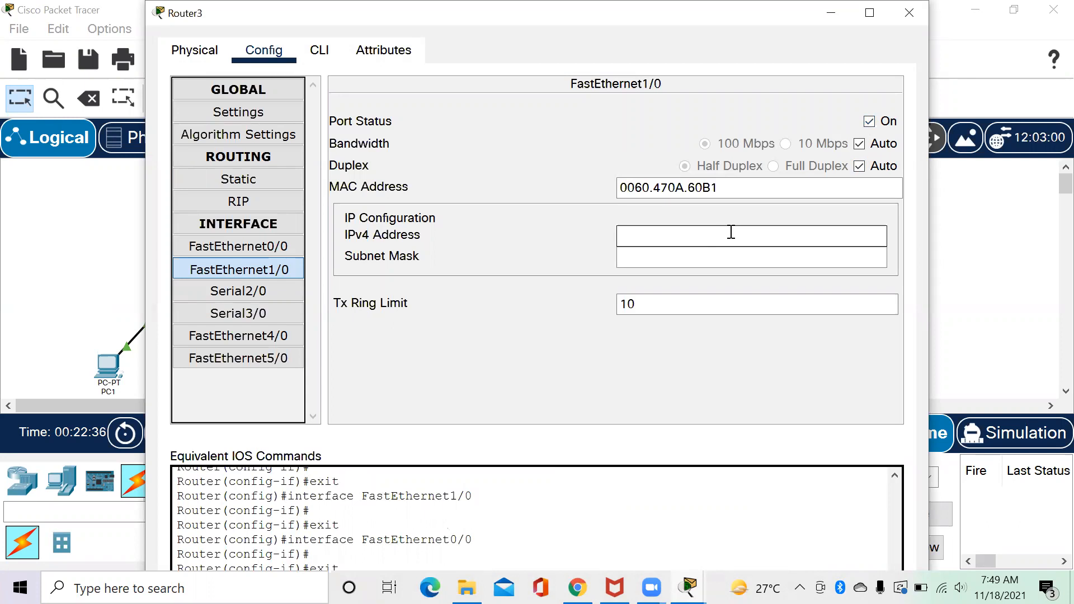
pyautogui.write('43.43.43.3')
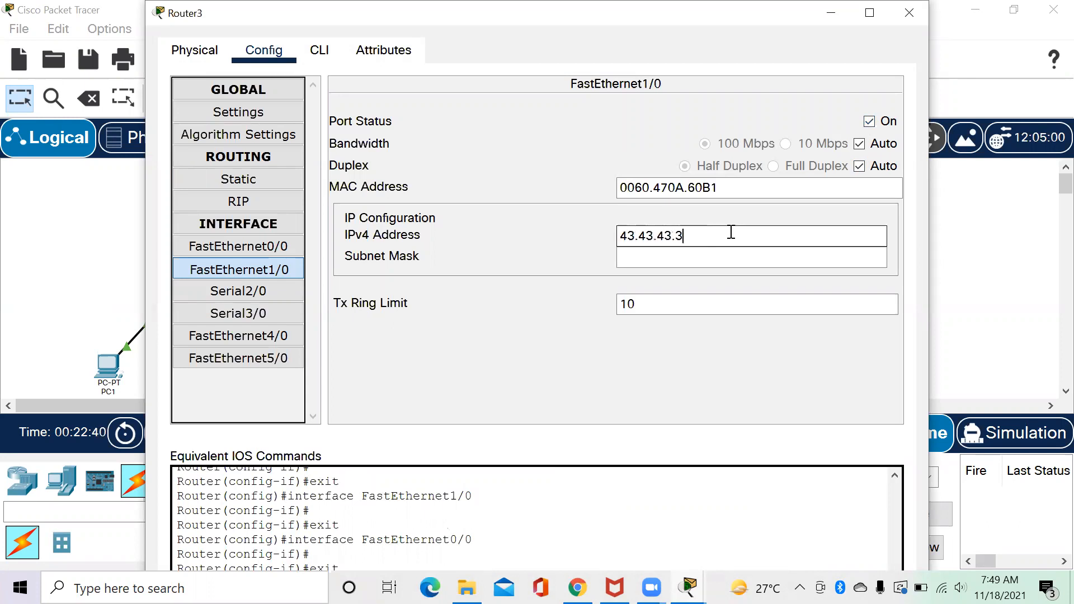
pyautogui.press('Tab')
pyautogui.click(692, 253)
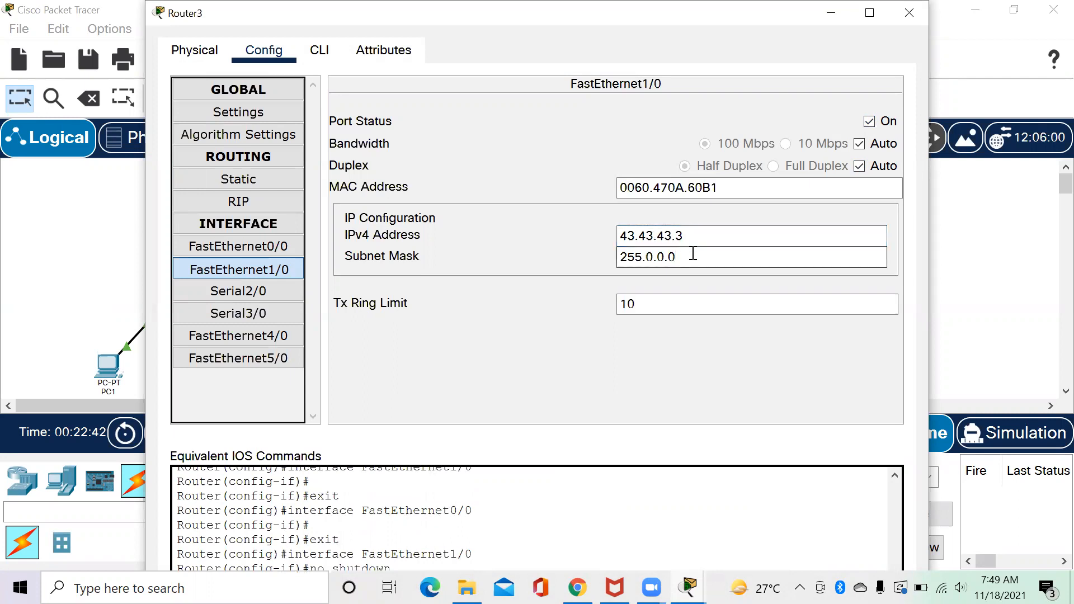
pyautogui.doubleClick(692, 253)
pyautogui.write('255.255.255.0')
pyautogui.click(913, 20)
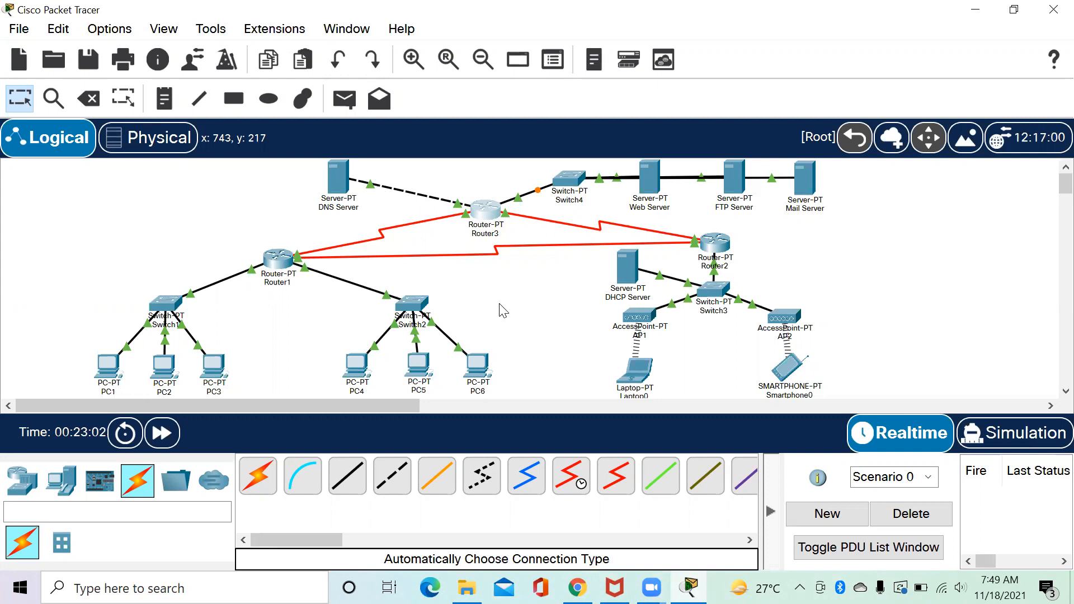
# Ping 43.43.43.2 from PC1 again, now receiving three of four replies.
pyautogui.click(108, 385)
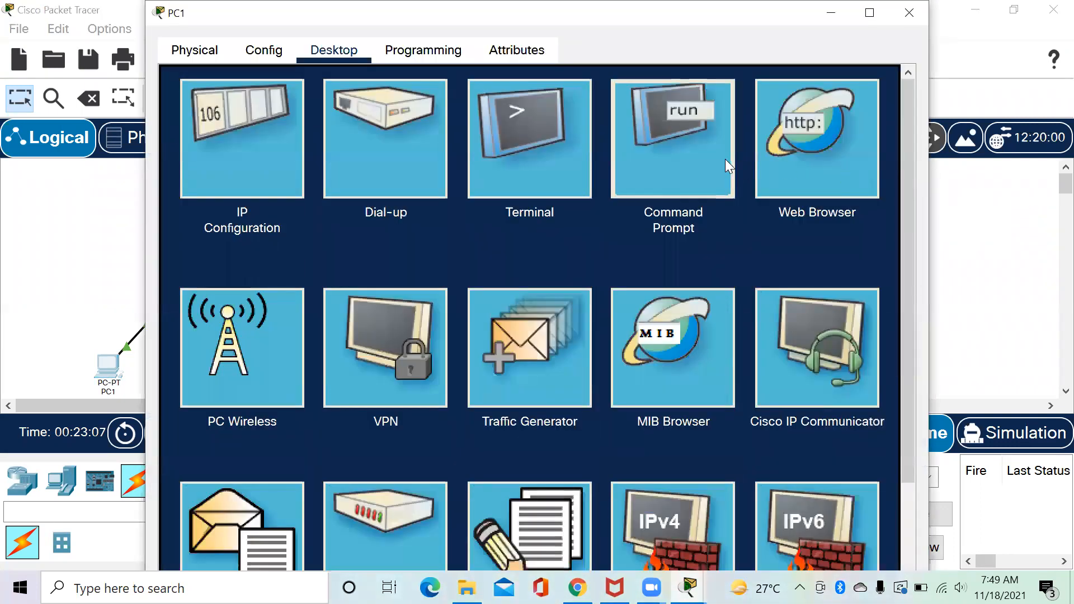
pyautogui.click(725, 159)
pyautogui.write('pi')
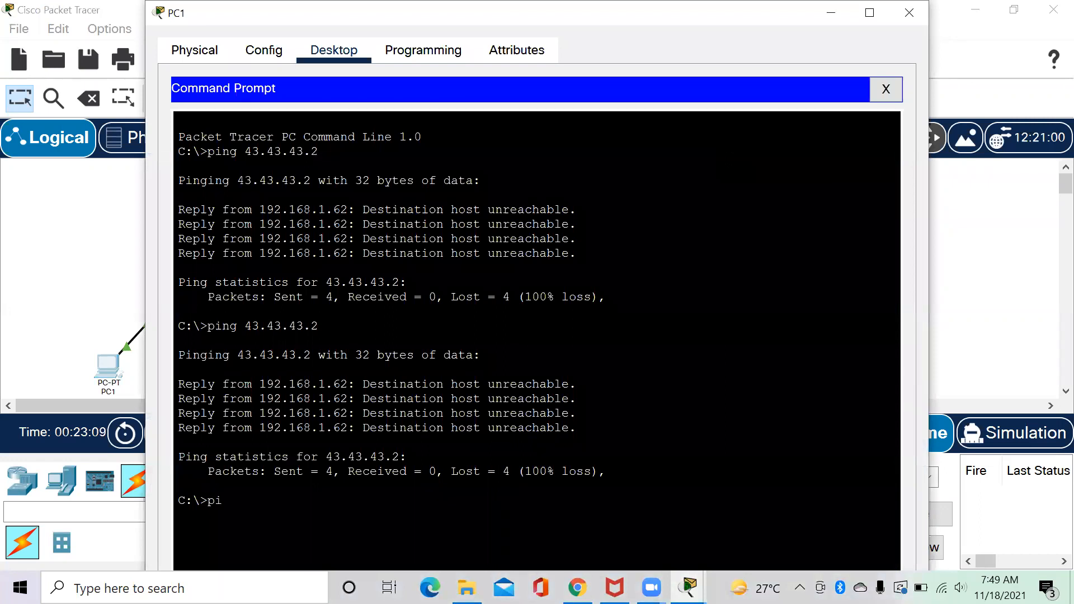
pyautogui.write('ng 43.43.43.2')
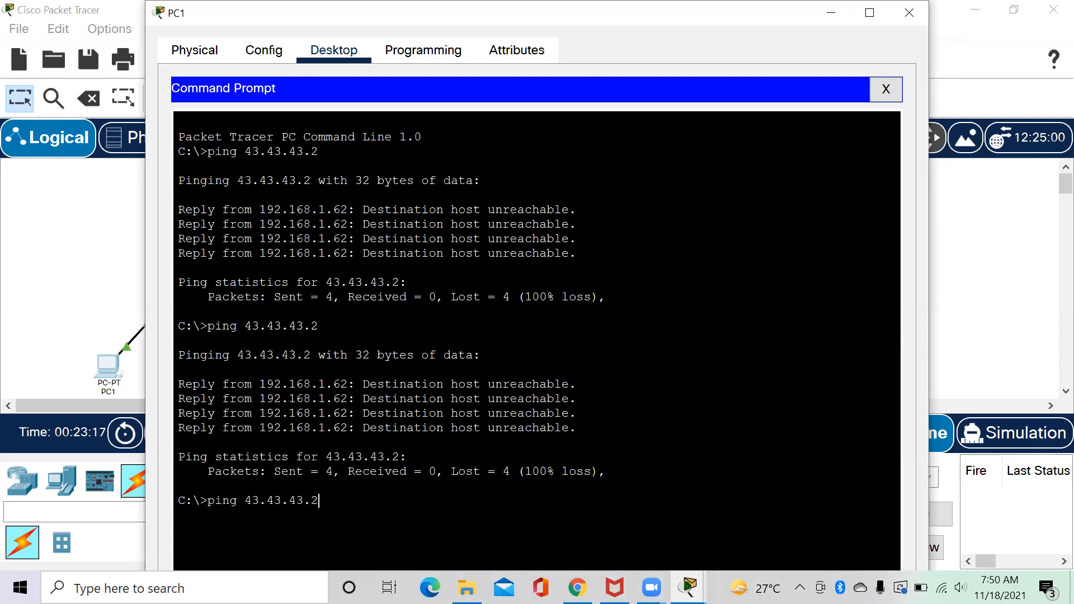
pyautogui.press('Return')
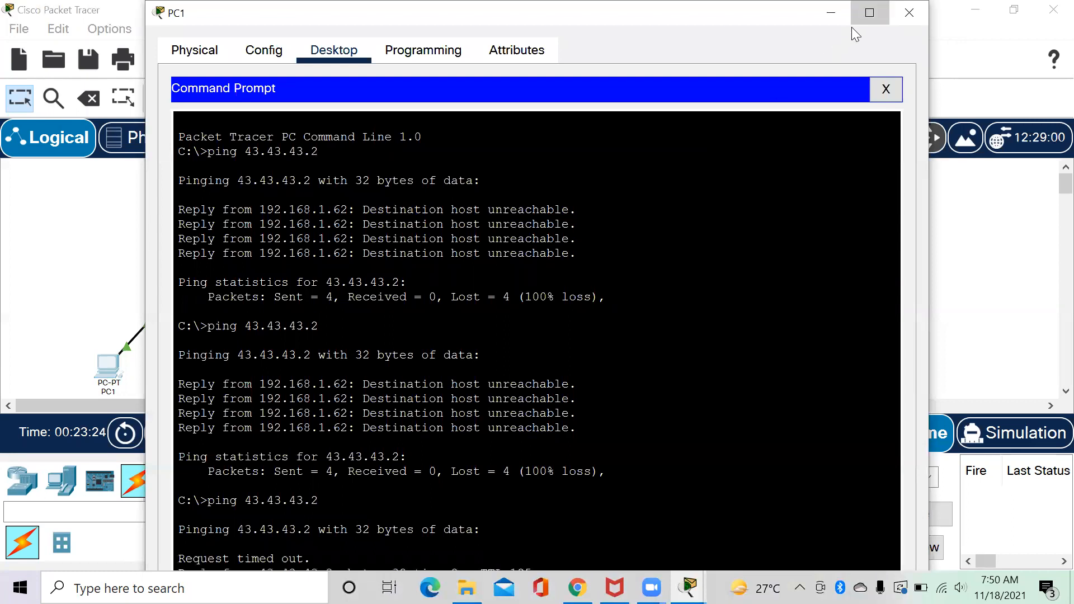
pyautogui.click(869, 13)
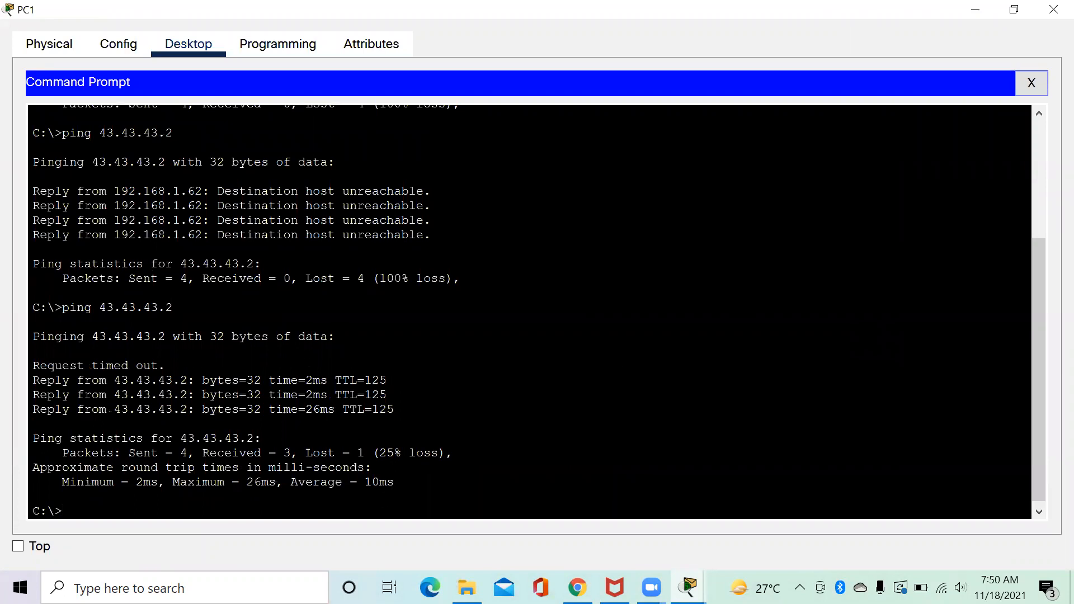
pyautogui.click(1053, 10)
pyautogui.click(108, 366)
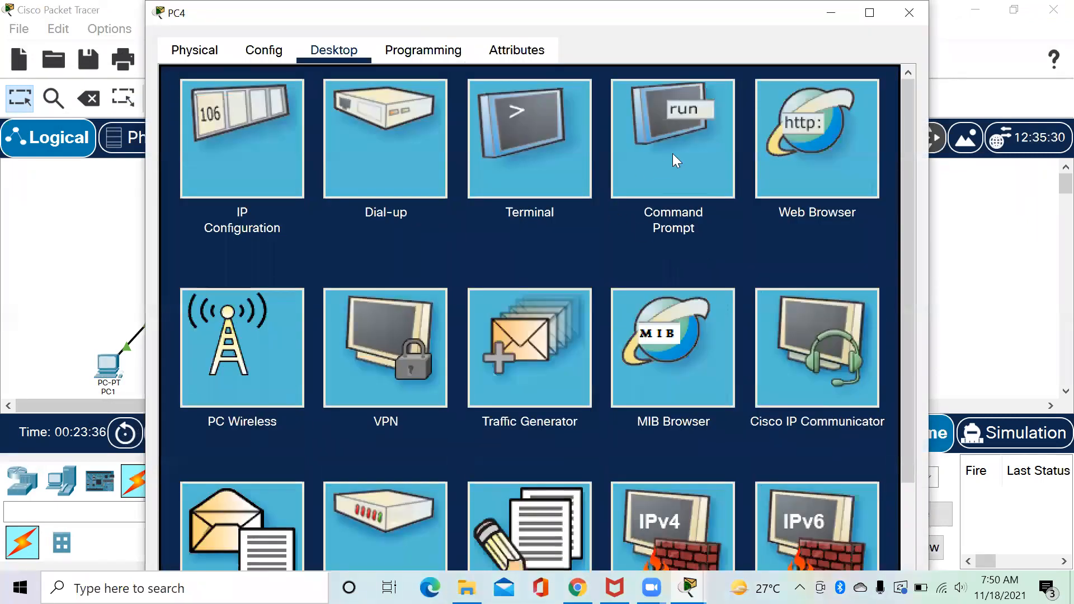
# Ping the FTP server at 43.43.43.2 from PC4's command prompt.
pyautogui.click(672, 154)
pyautogui.write('ping 4')
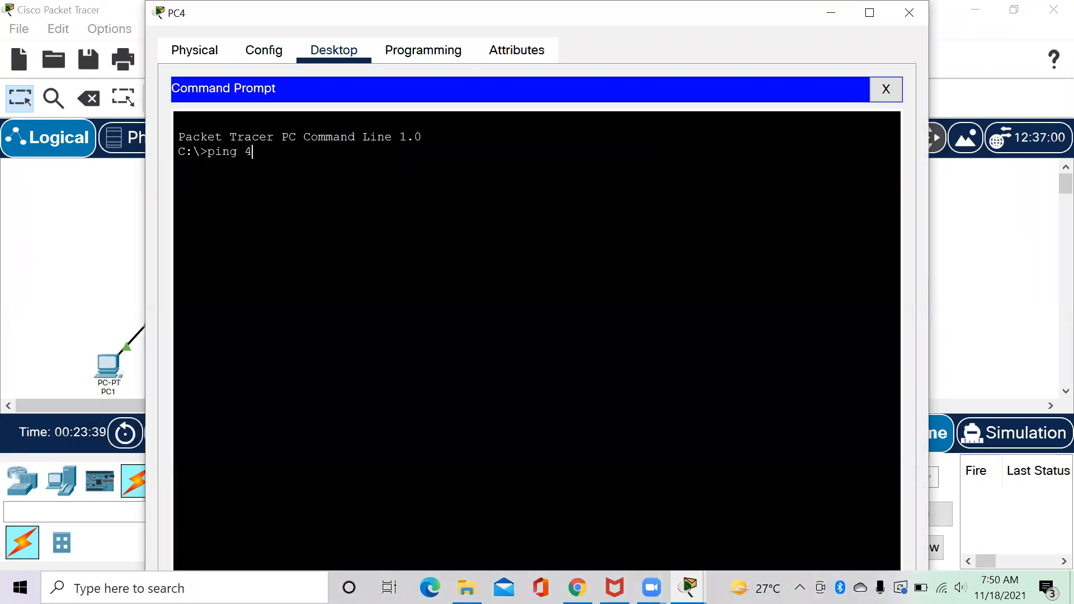
pyautogui.write('3.43.43.2')
pyautogui.press('Return')
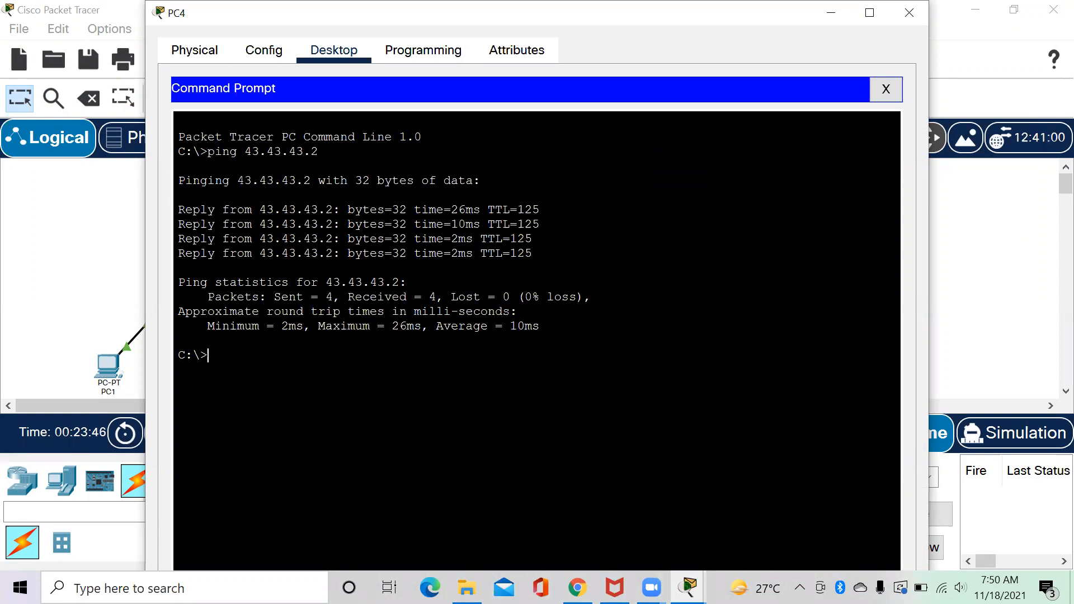
pyautogui.click(916, 10)
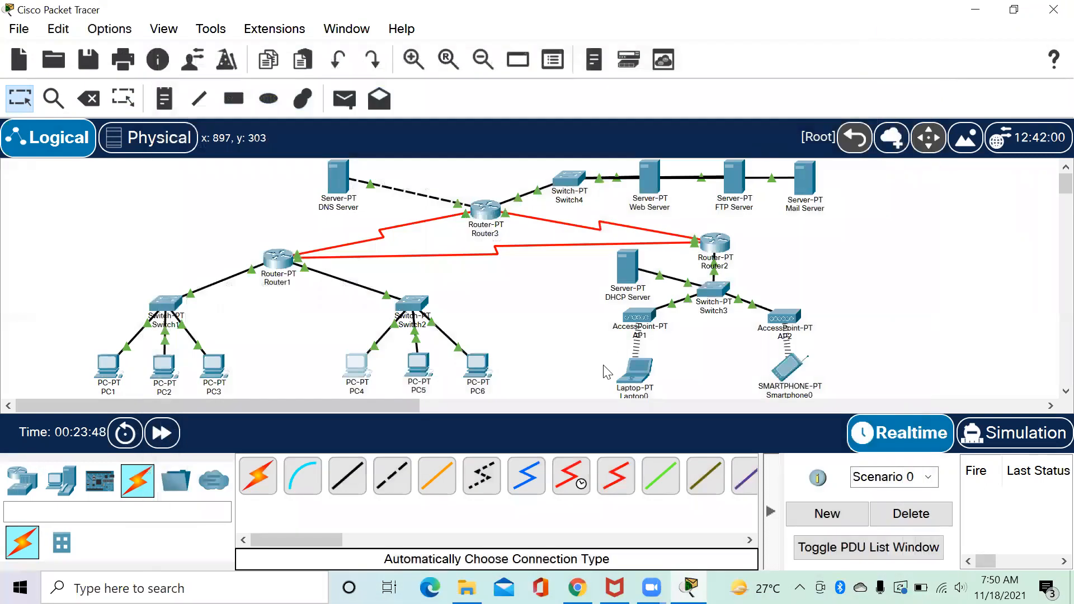
# Ping 43.43.43.2 from Laptop0, getting all four replies with 0% loss.
pyautogui.click(632, 386)
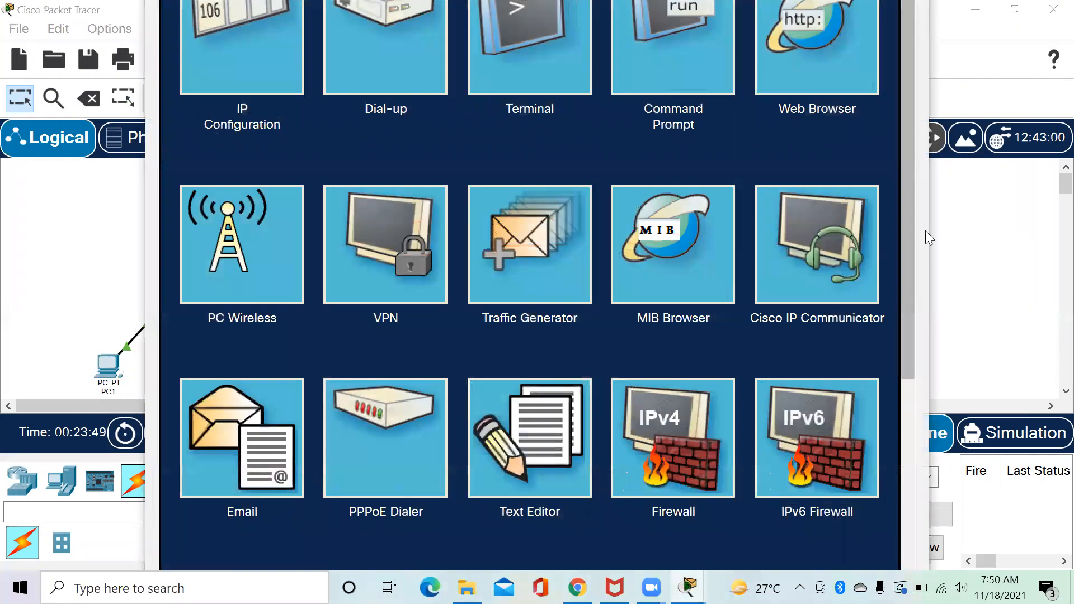
pyautogui.click(678, 85)
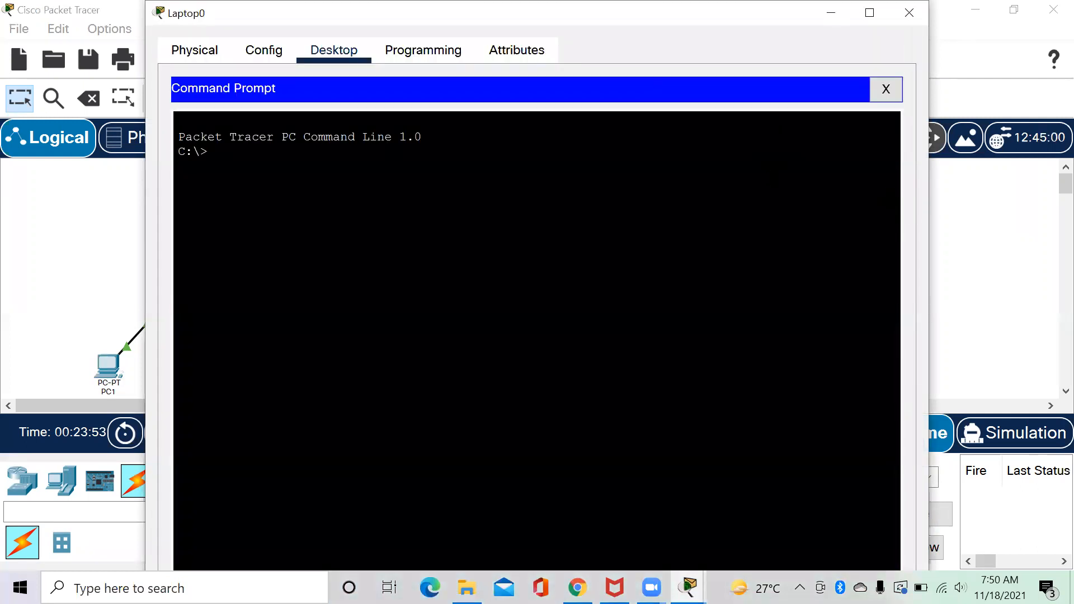
pyautogui.write('ping 43.43.43.2')
pyautogui.press('Return')
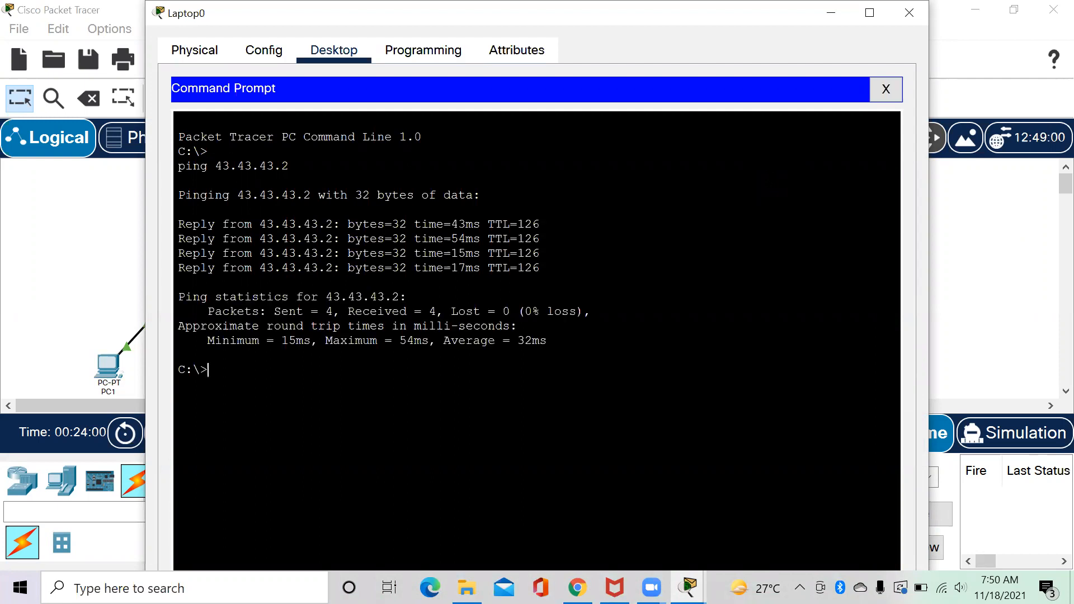
pyautogui.click(897, 17)
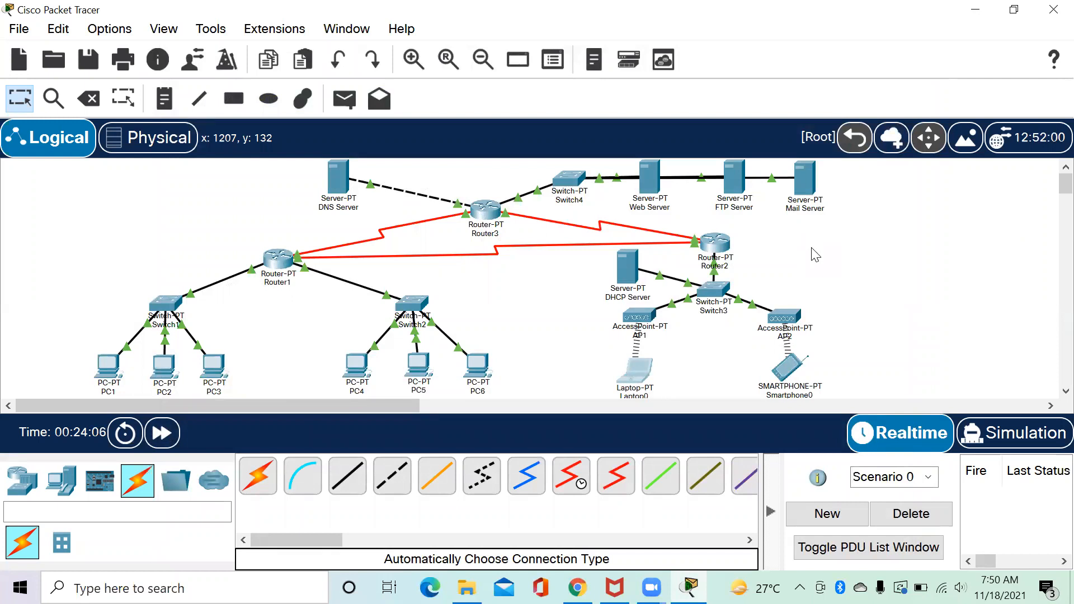
# Enter a new user's username and password in the FTP Server's FTP service.
pyautogui.click(734, 175)
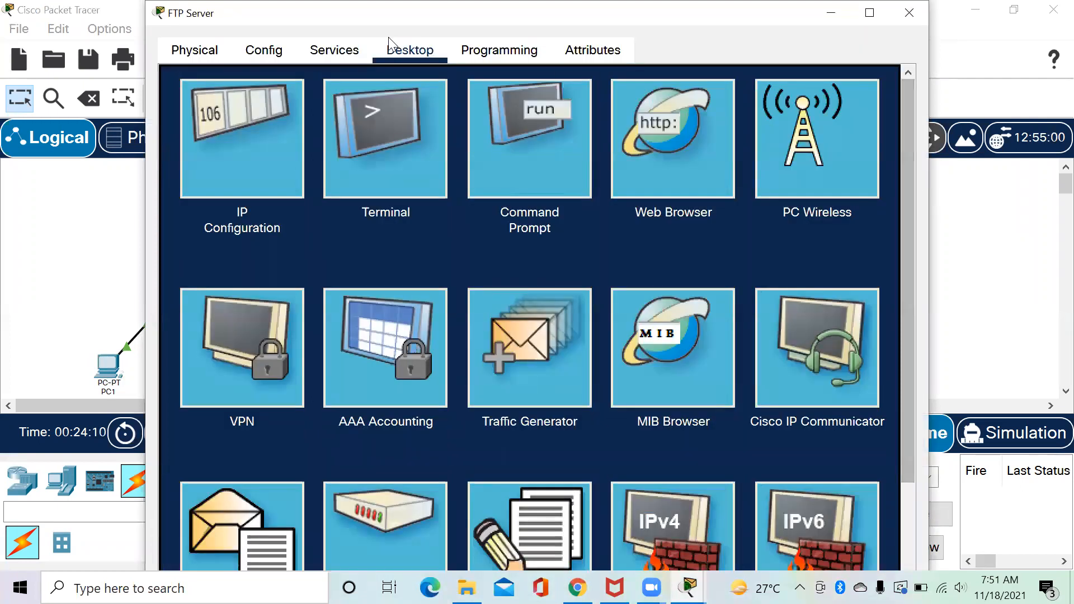
pyautogui.click(332, 52)
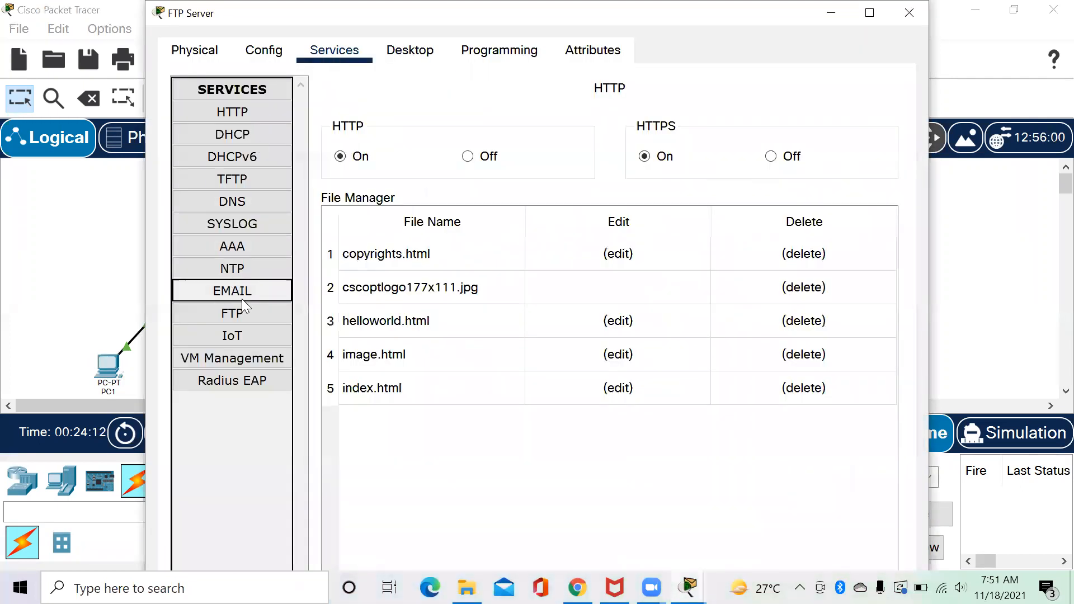
pyautogui.click(246, 317)
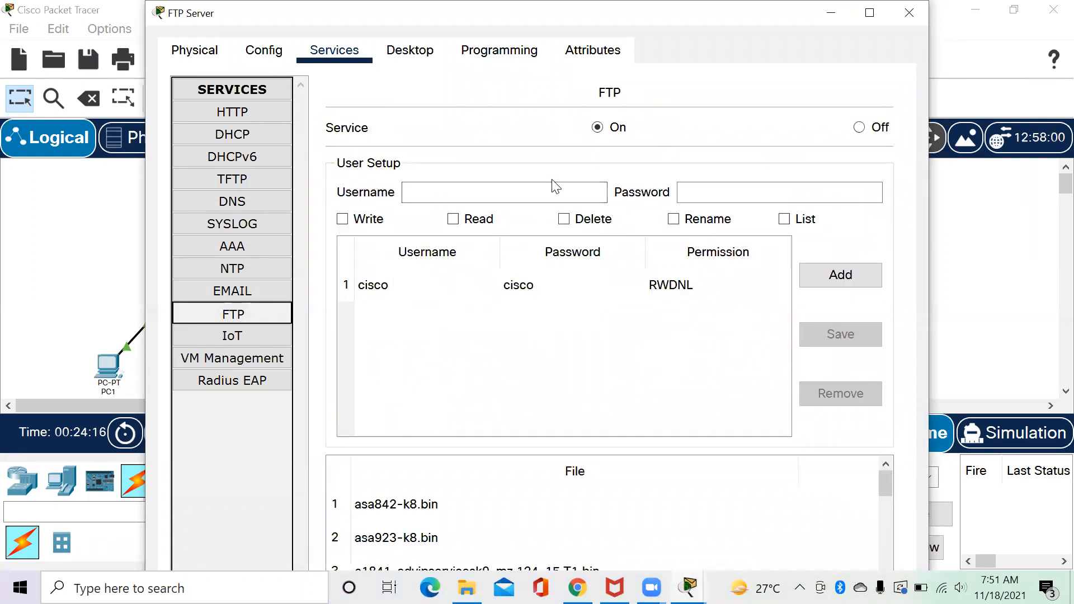
pyautogui.click(522, 193)
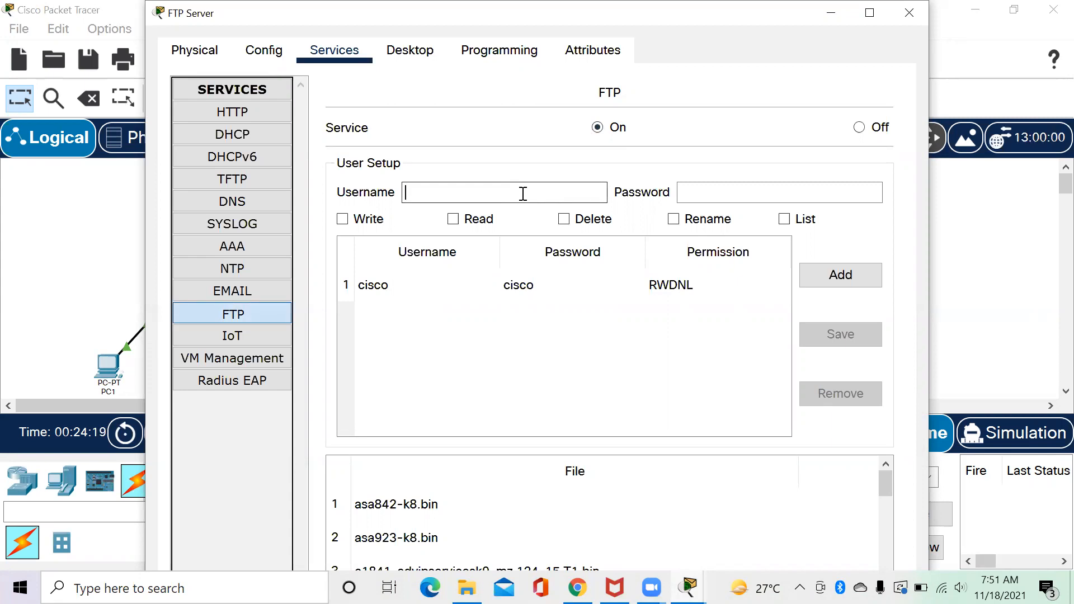
pyautogui.write('coba')
pyautogui.click(692, 191)
pyautogui.write('coba')
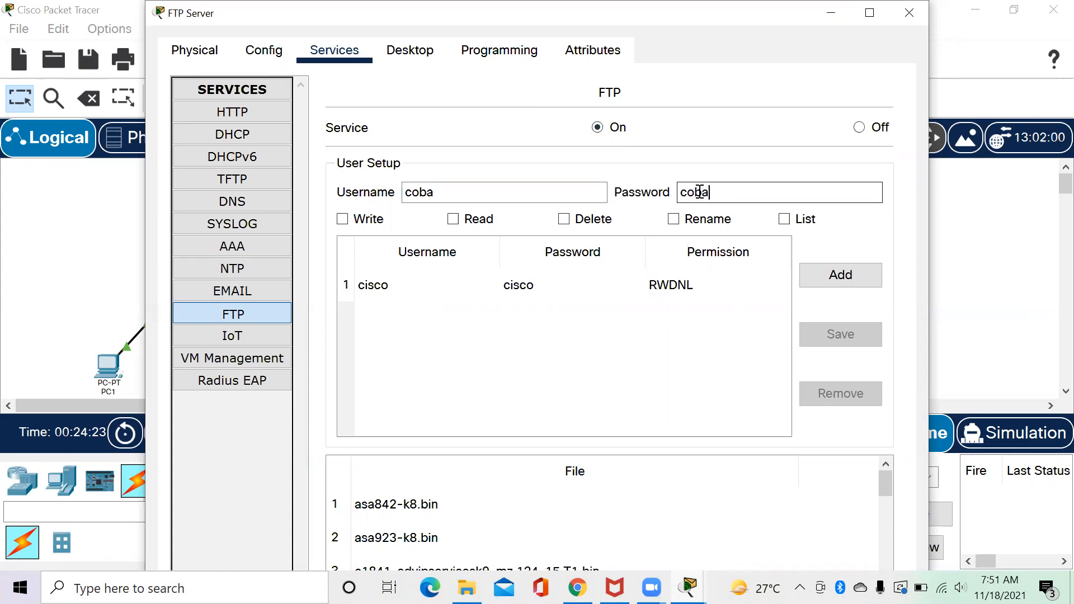
# Grant the user write, read, delete, rename and list rights and add it to the list.
pyautogui.click(344, 218)
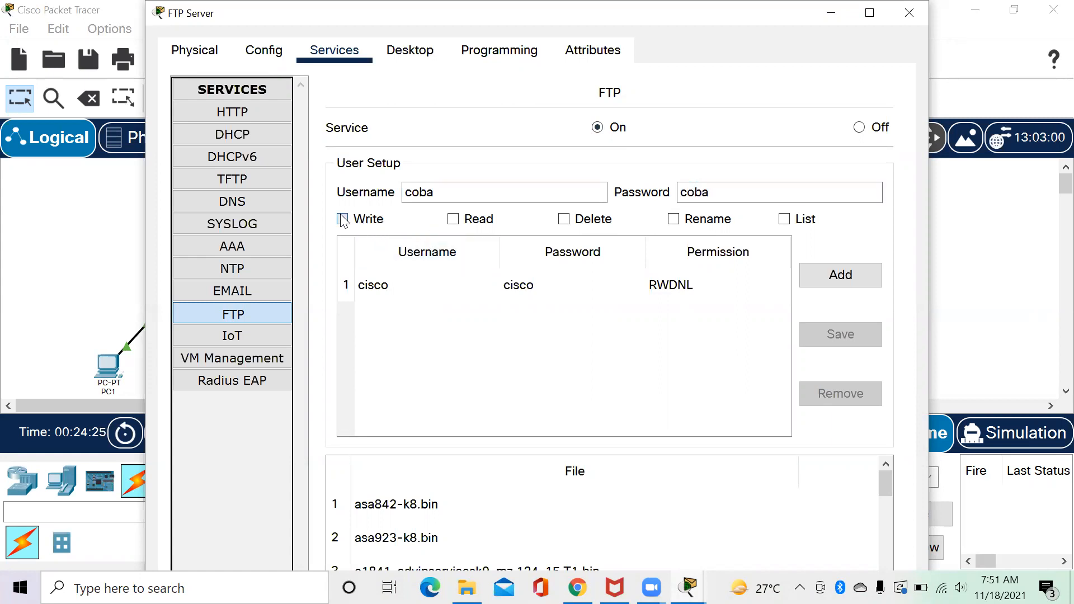
pyautogui.click(454, 219)
pyautogui.click(580, 220)
pyautogui.click(720, 221)
pyautogui.click(791, 221)
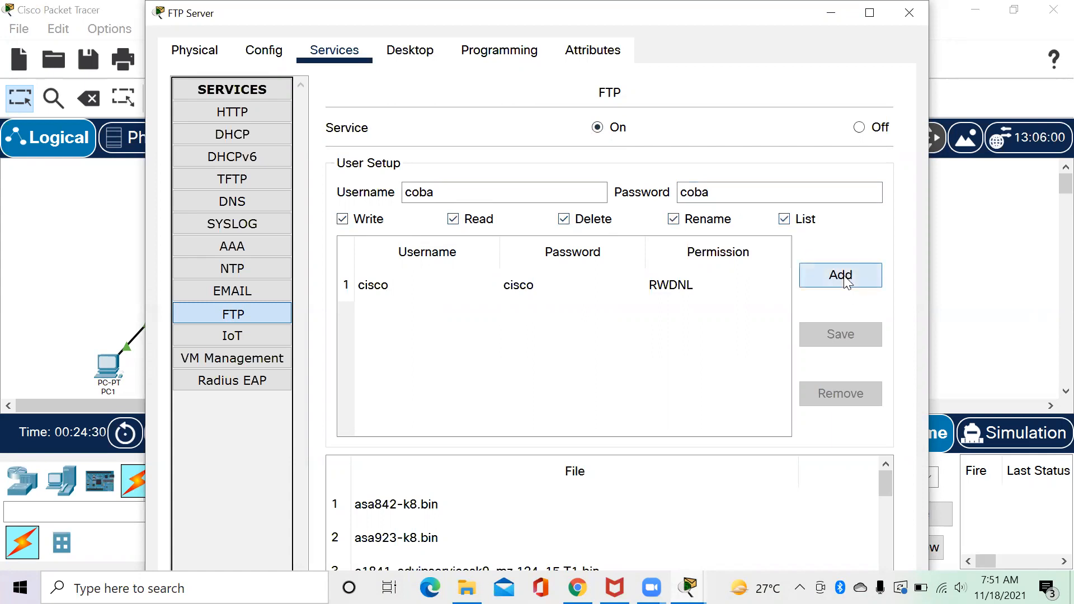
pyautogui.click(844, 280)
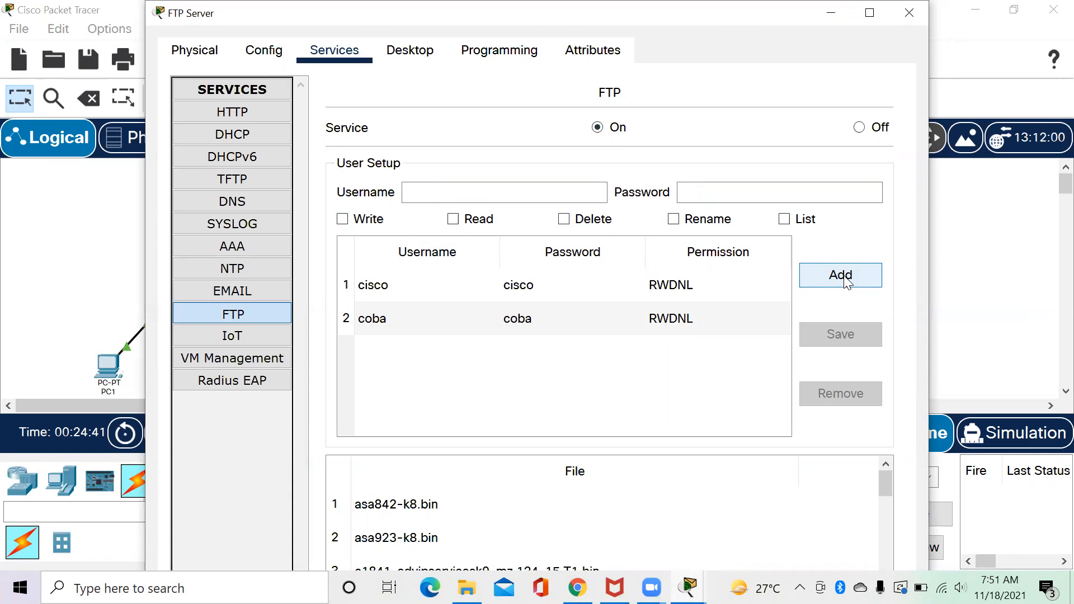
pyautogui.click(908, 12)
pyautogui.click(107, 371)
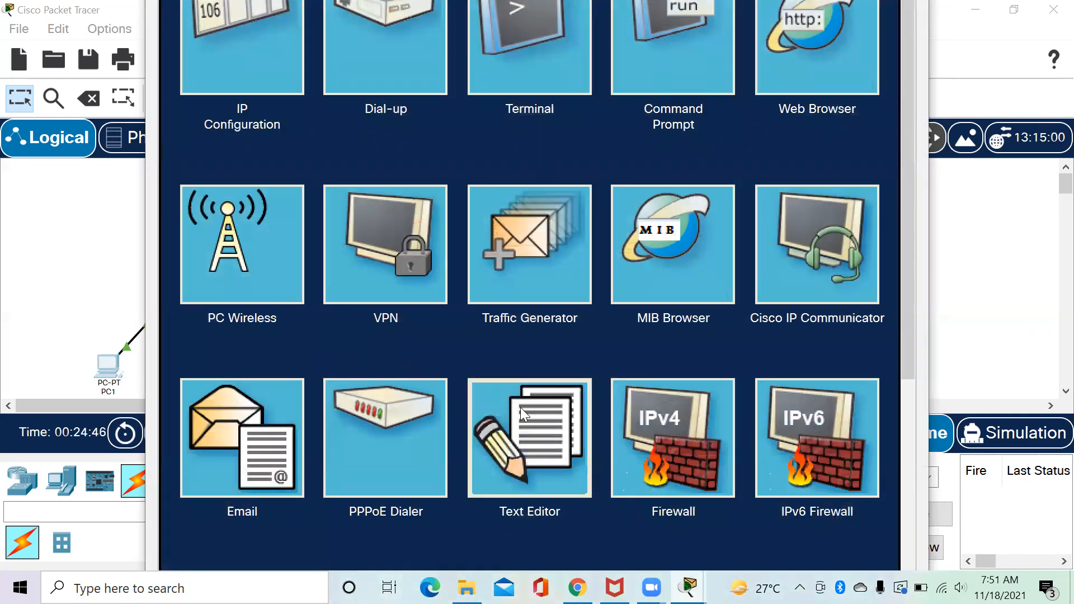
# On PC1, write 'ini adalah pesan dari PC1' in the Text Editor and save it as pesan-pc1.
pyautogui.click(520, 407)
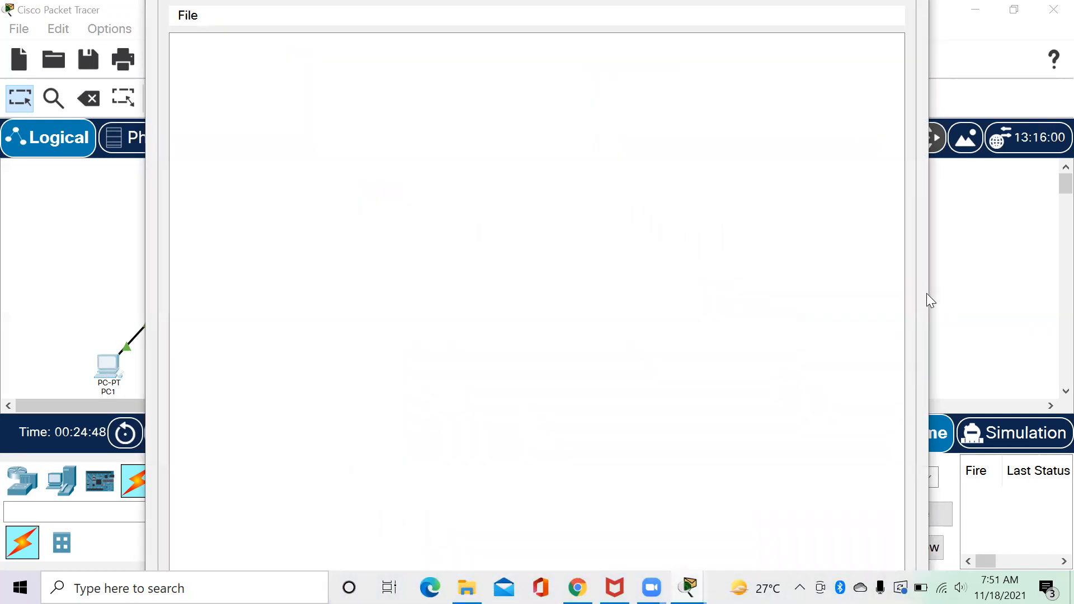
pyautogui.click(568, 186)
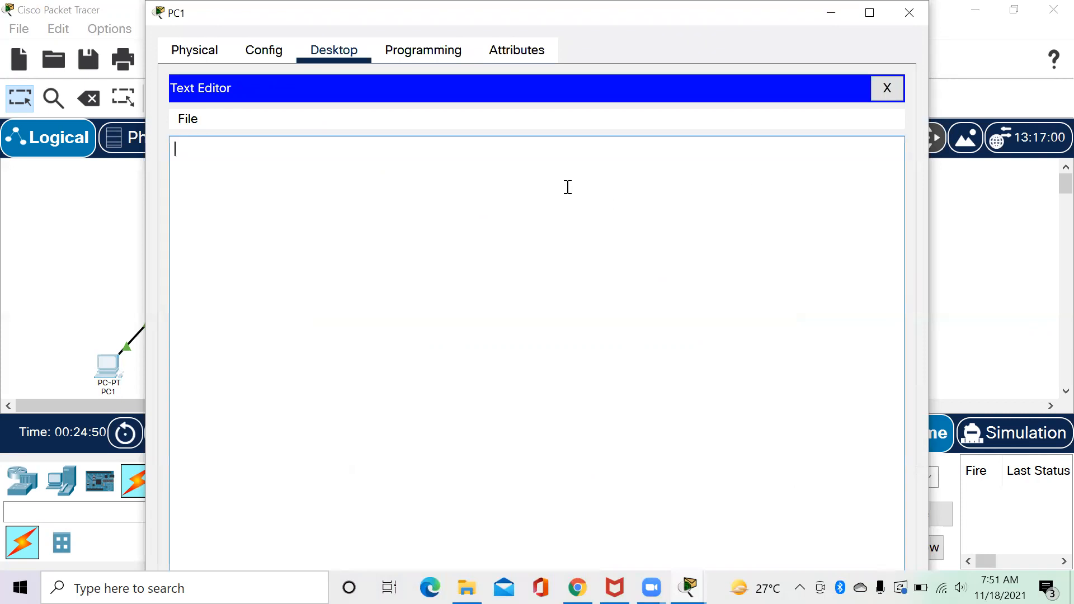
pyautogui.write('ini adalah pesan dari PC1')
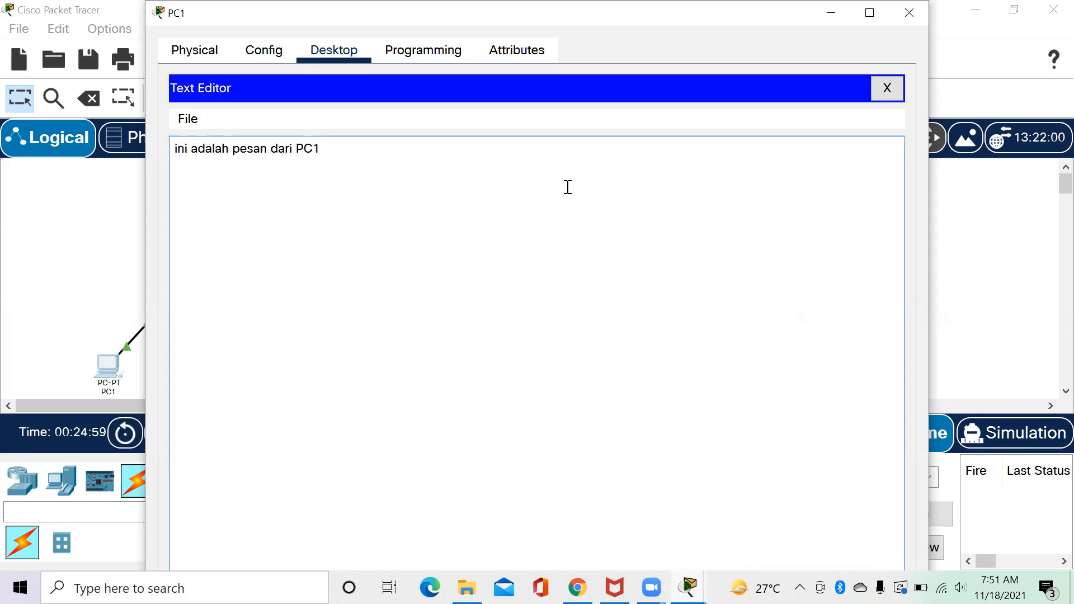
pyautogui.click(189, 120)
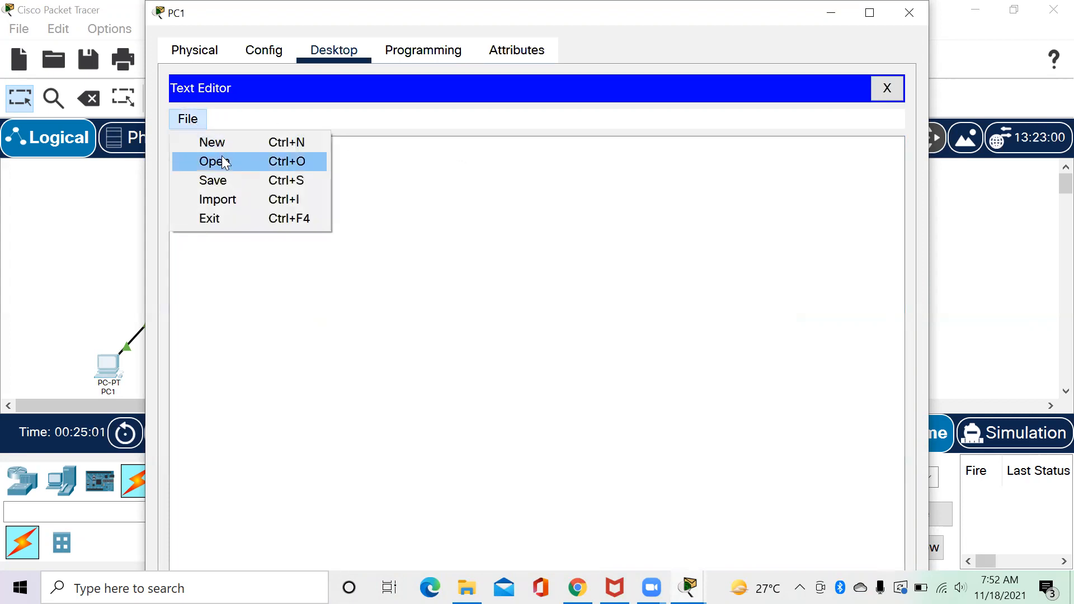
pyautogui.click(242, 177)
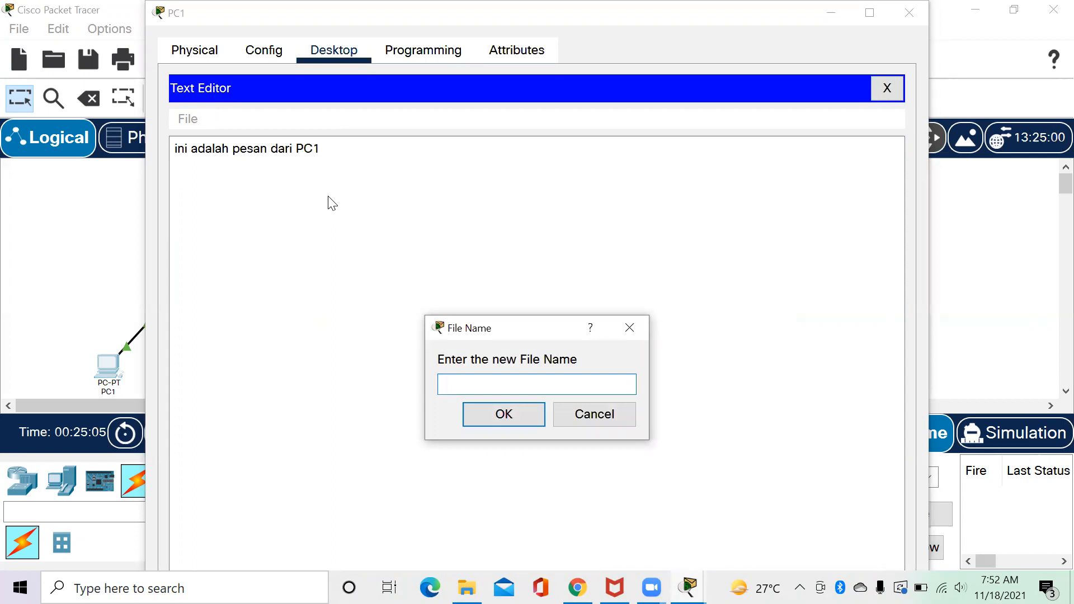
pyautogui.write('pesan-pc1')
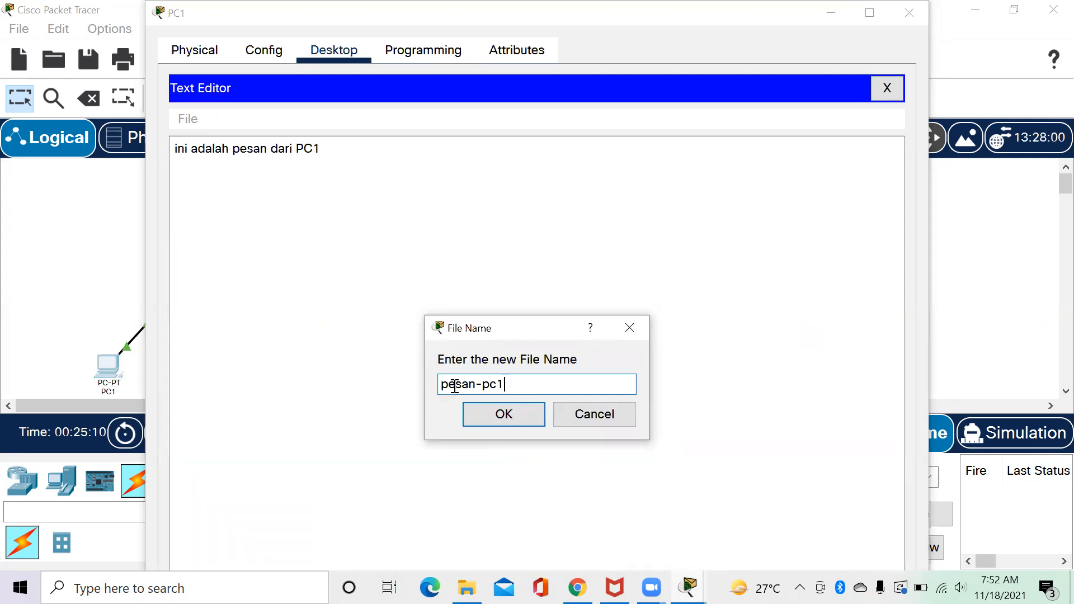
pyautogui.click(482, 411)
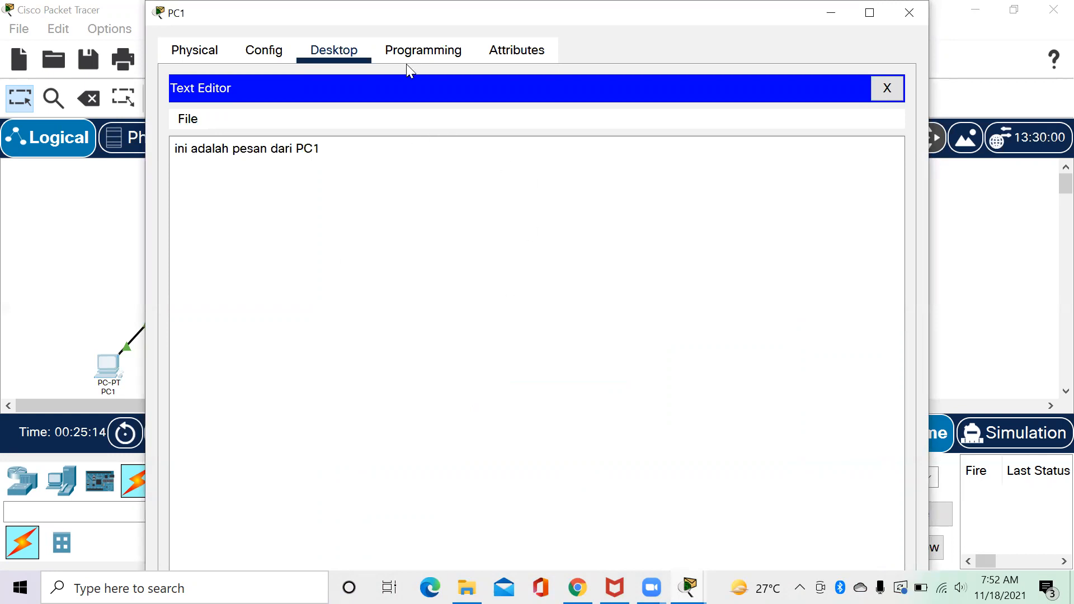
# Close the Text Editor and open PC1's Command Prompt in a maximized window.
pyautogui.click(896, 95)
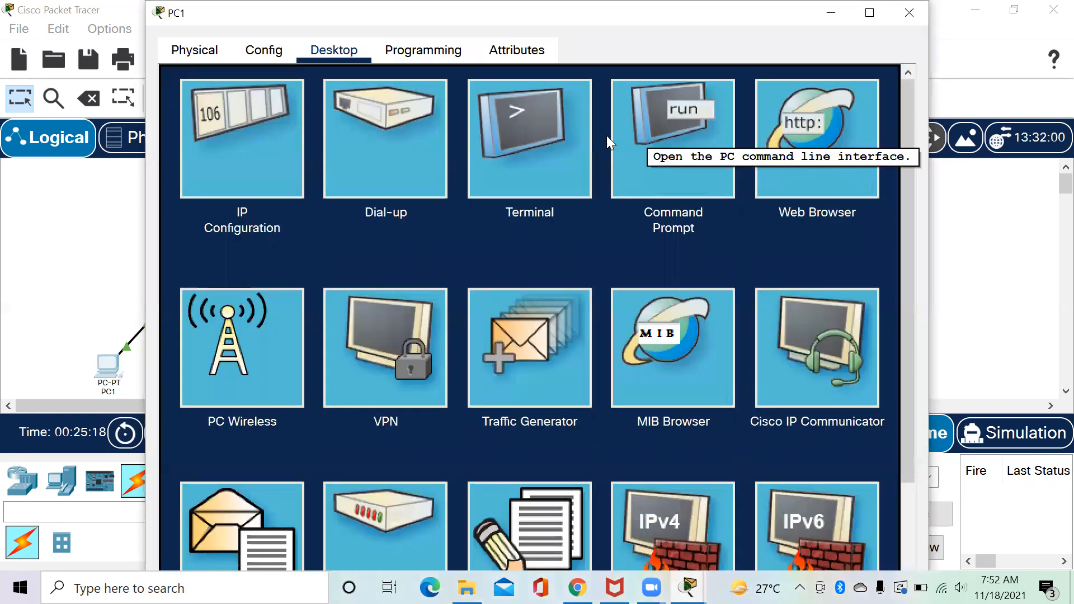
pyautogui.click(664, 140)
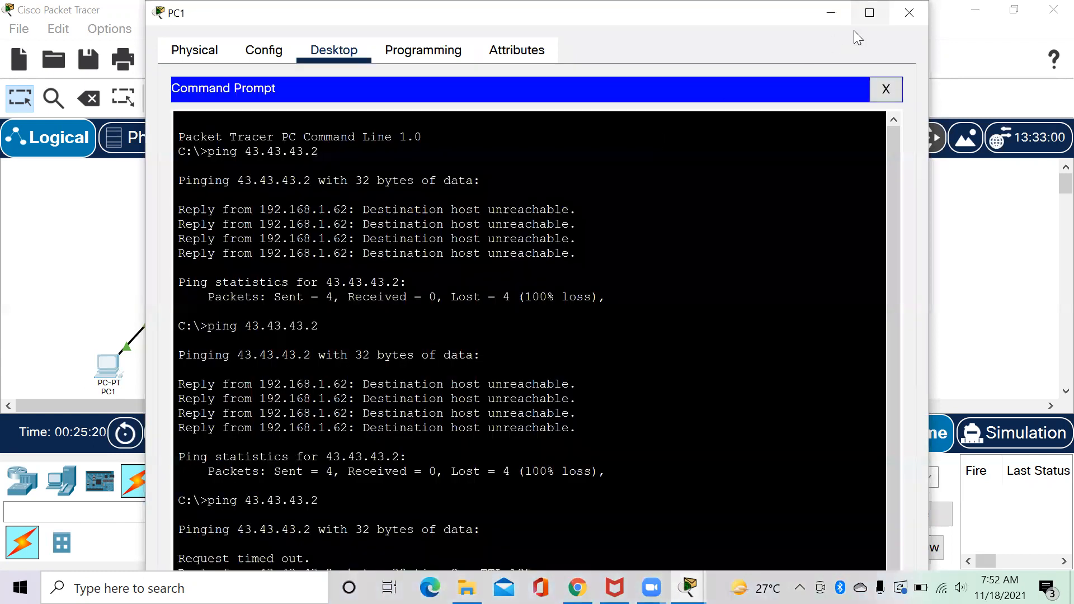
pyautogui.click(861, 23)
pyautogui.moveTo(1034, 281); pyautogui.dragTo(1046, 424)
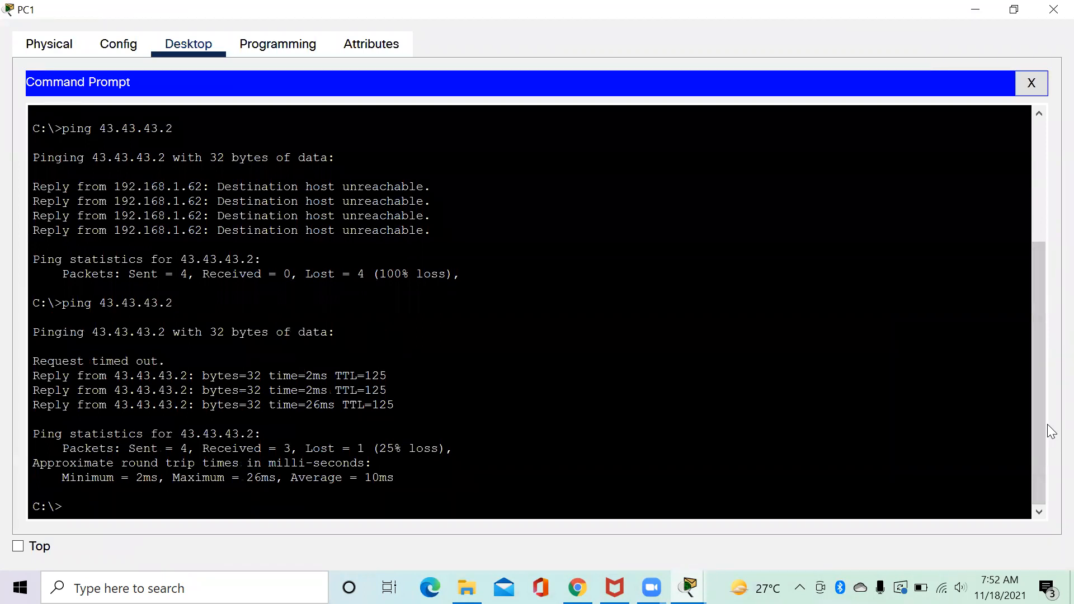
# Run dir to confirm pesan-pc1.txt is listed, then begin the ftp command to 43.43.43.2.
pyautogui.write('dir')
pyautogui.press('Return')
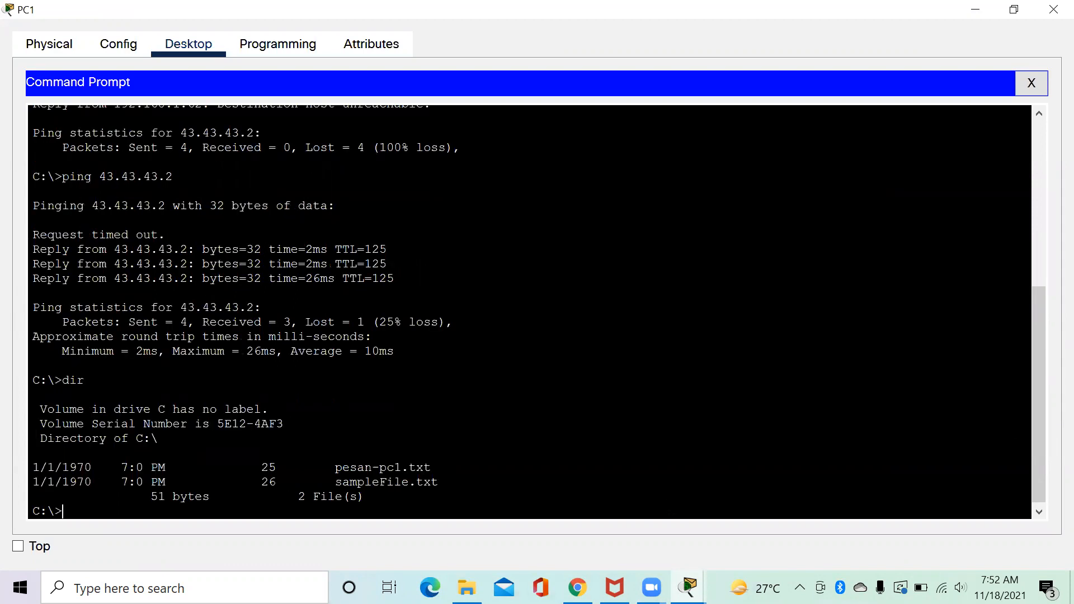
pyautogui.moveTo(335, 467); pyautogui.dragTo(34, 453)
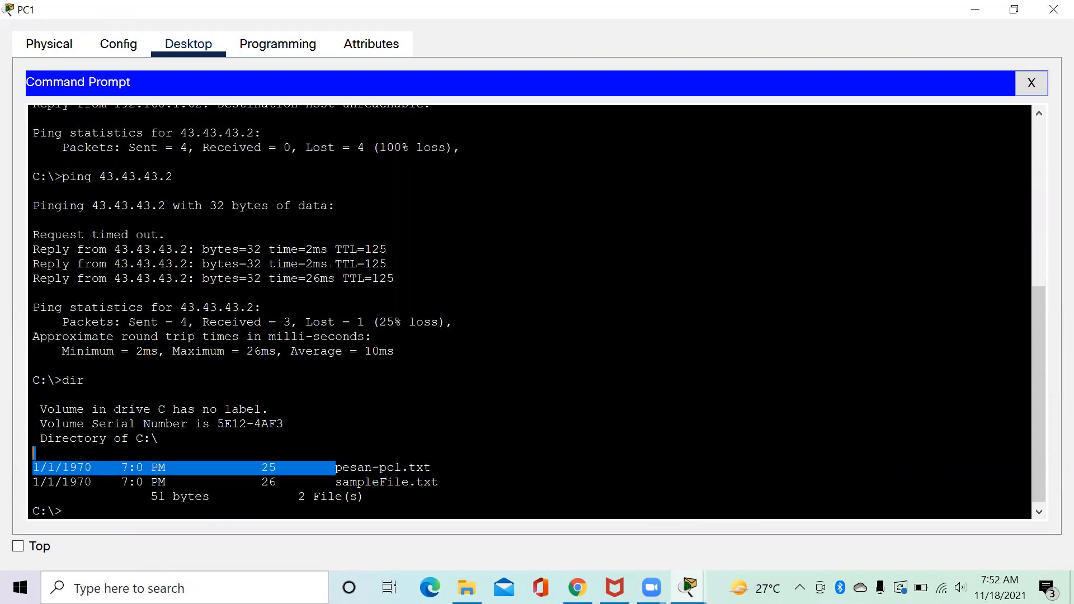
pyautogui.click(63, 511)
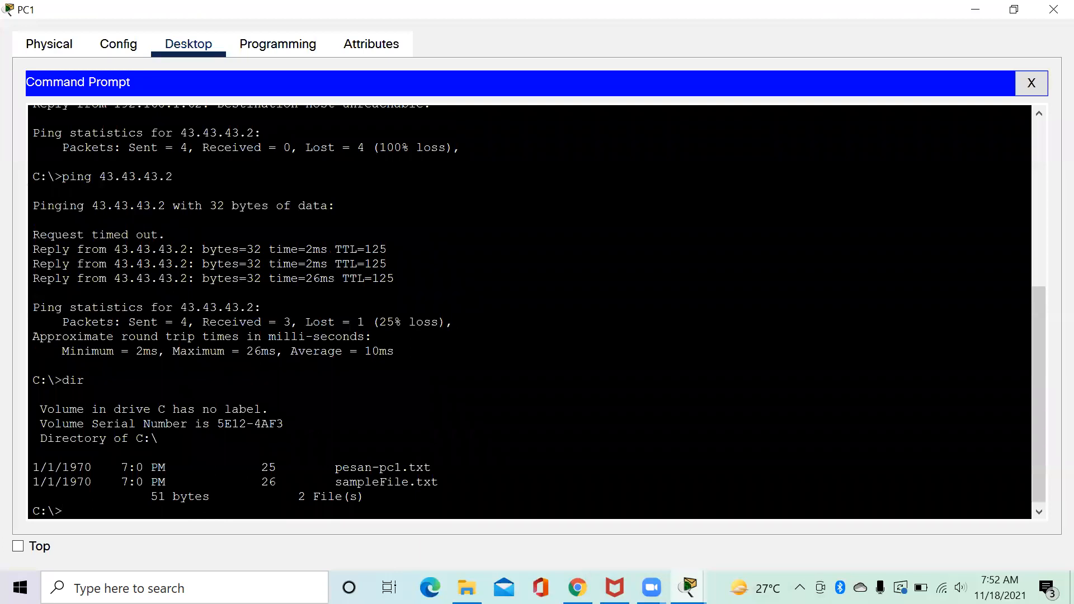
pyautogui.write('ftp 43.43.43.2')
# Connect PC1 to the FTP server at 43.43.43.2 and log in with the FTP user.
pyautogui.press('Return')
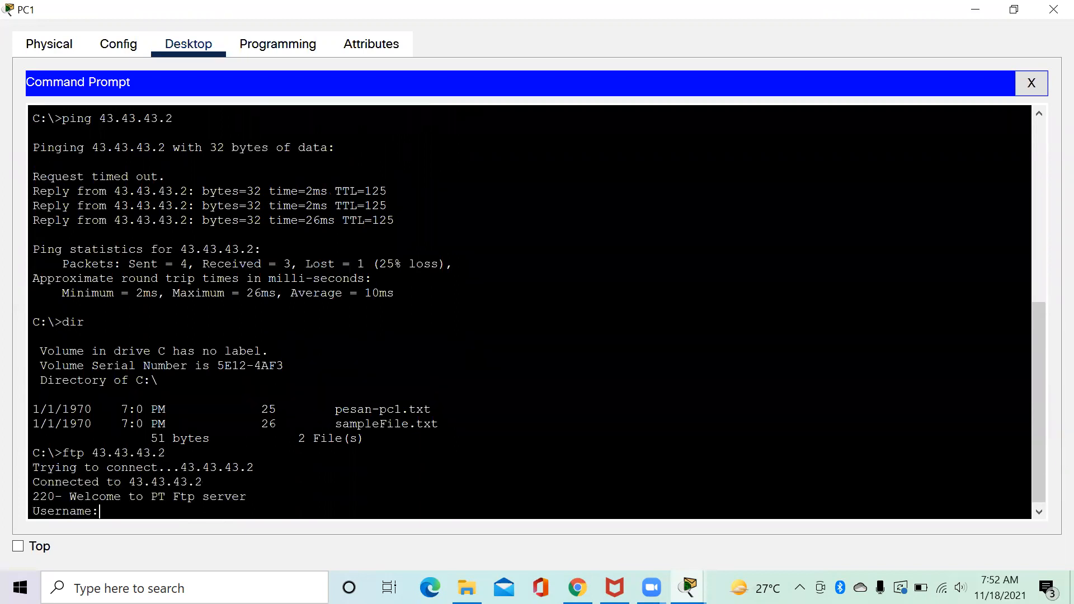
pyautogui.write('co')
pyautogui.write('a')
pyautogui.press('Return')
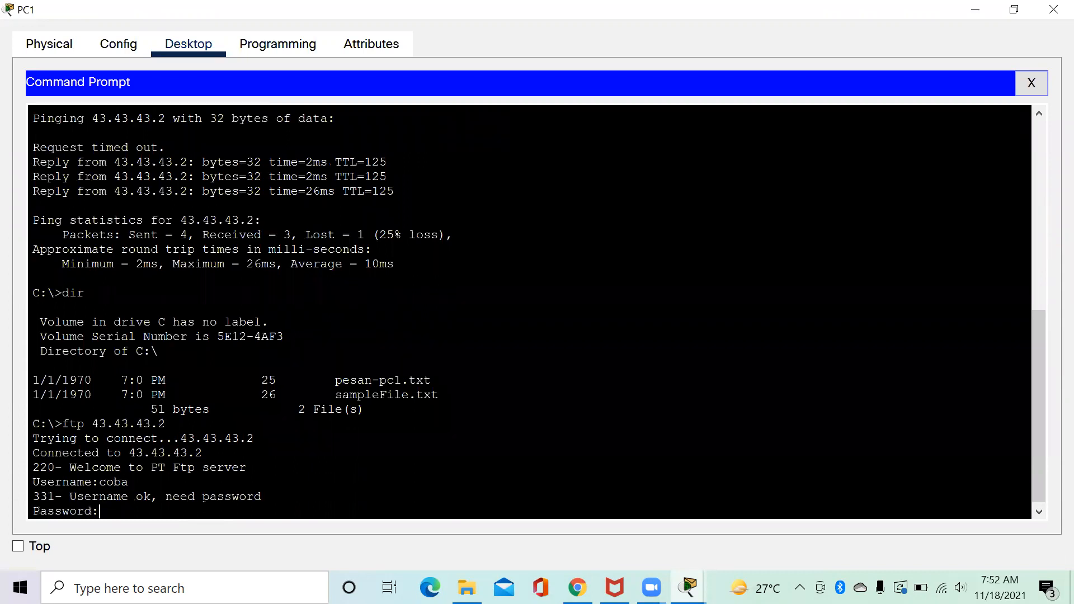
pyautogui.press('Return')
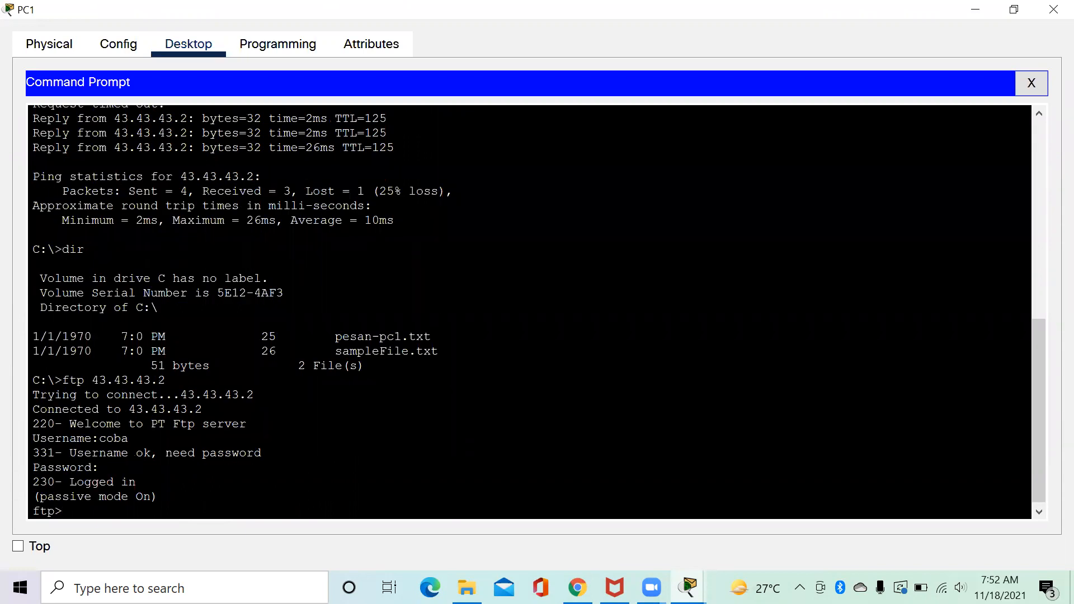
# Upload pesan-pc1.txt with put, verify it in the server's dir listing, and close PC1.
pyautogui.write('put pesan-pc1.txt')
pyautogui.press('Return')
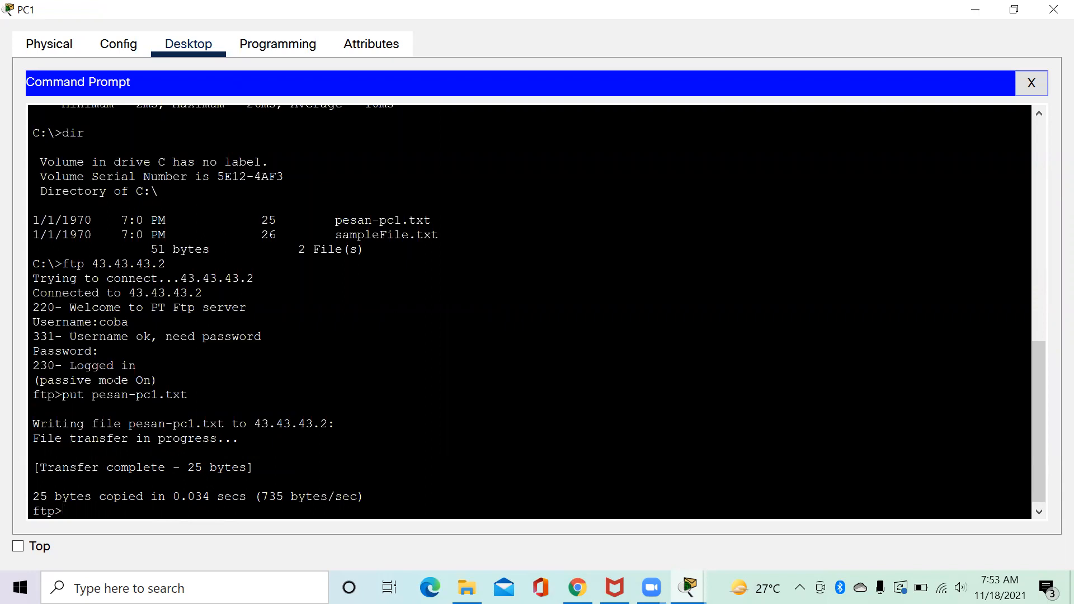
pyautogui.write('dir')
pyautogui.press('Return')
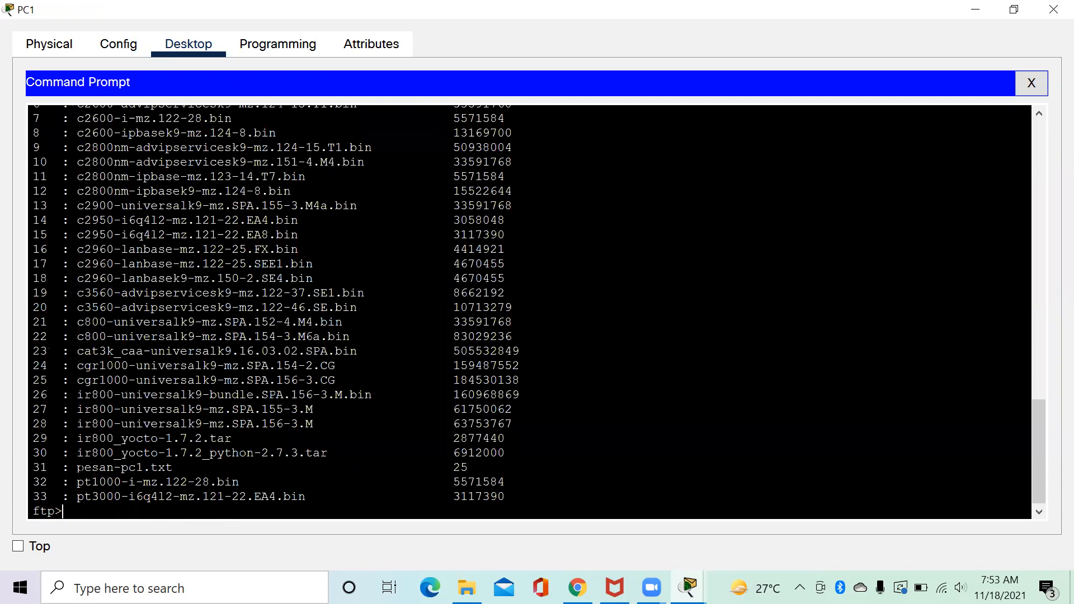
pyautogui.moveTo(78, 468); pyautogui.dragTo(171, 468)
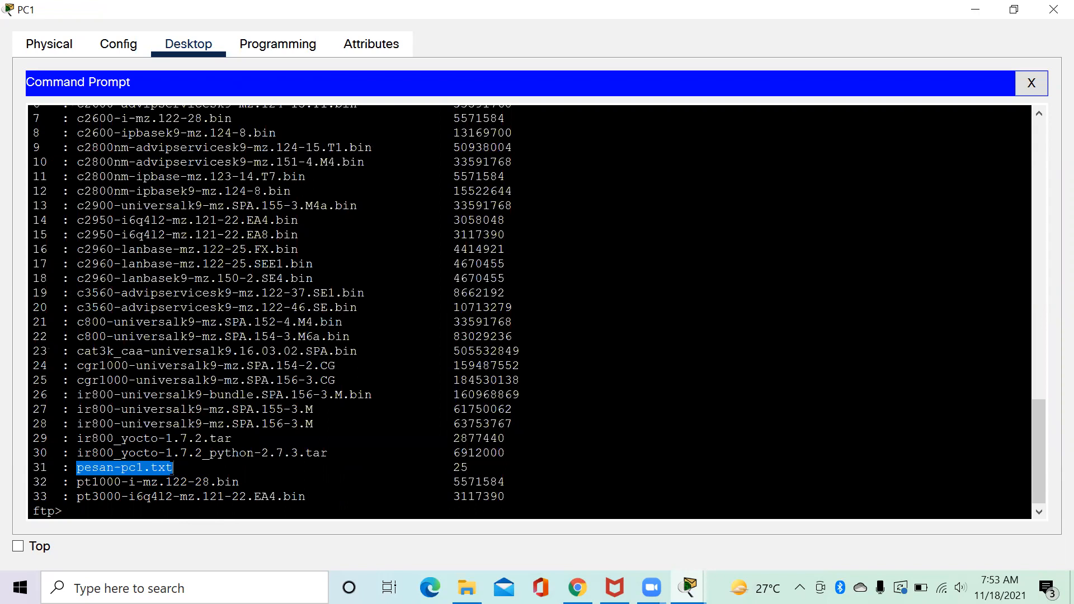
pyautogui.click(1053, 9)
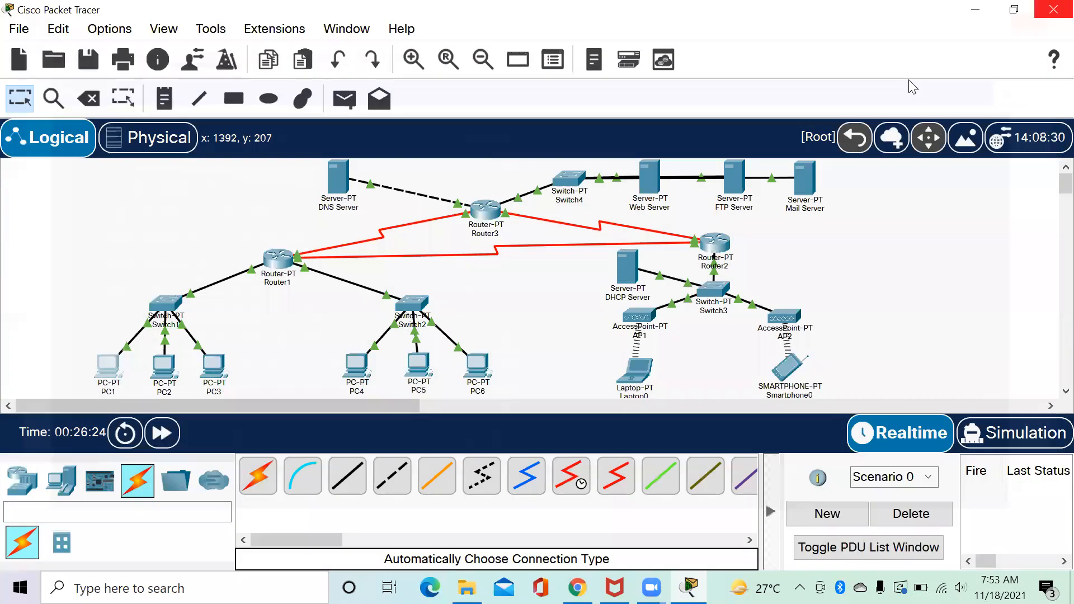
# On Laptop0, open a full-screen Command Prompt, run ftp 43.43.43.2 and log in.
pyautogui.click(637, 370)
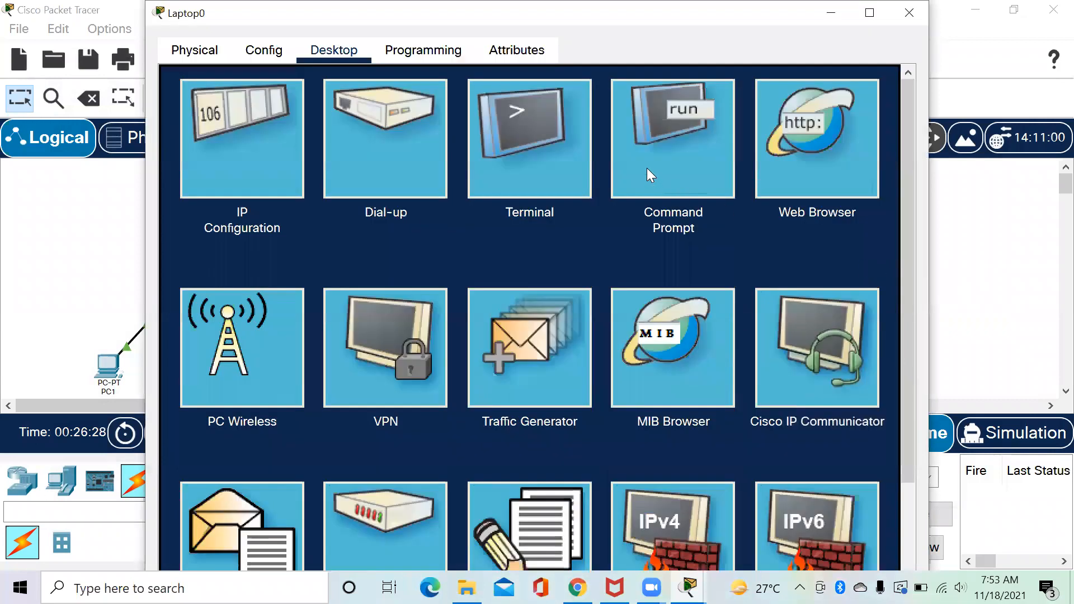
pyautogui.click(647, 173)
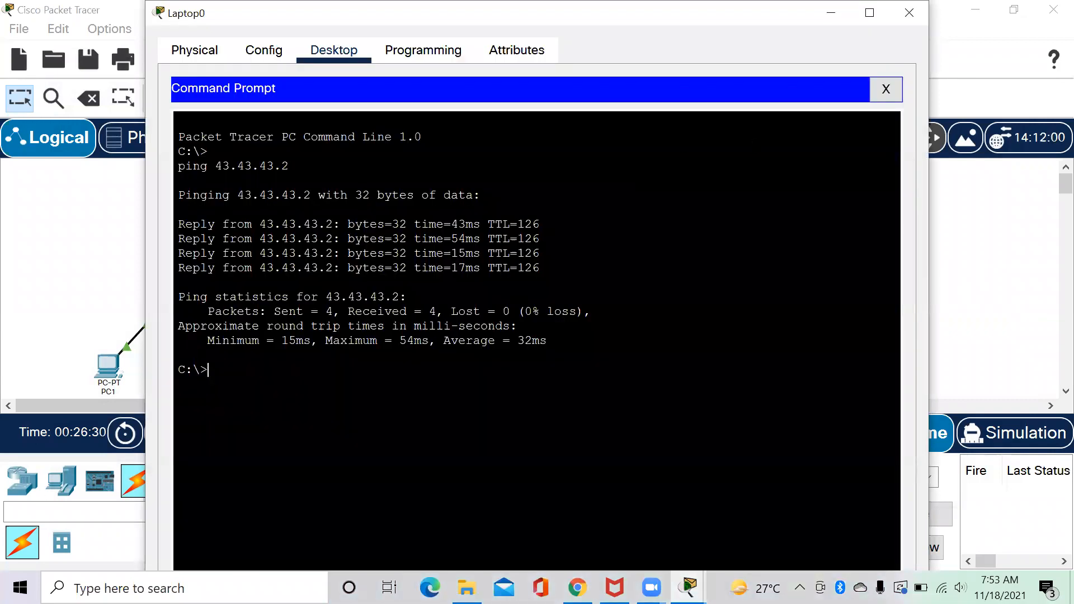
pyautogui.click(856, 27)
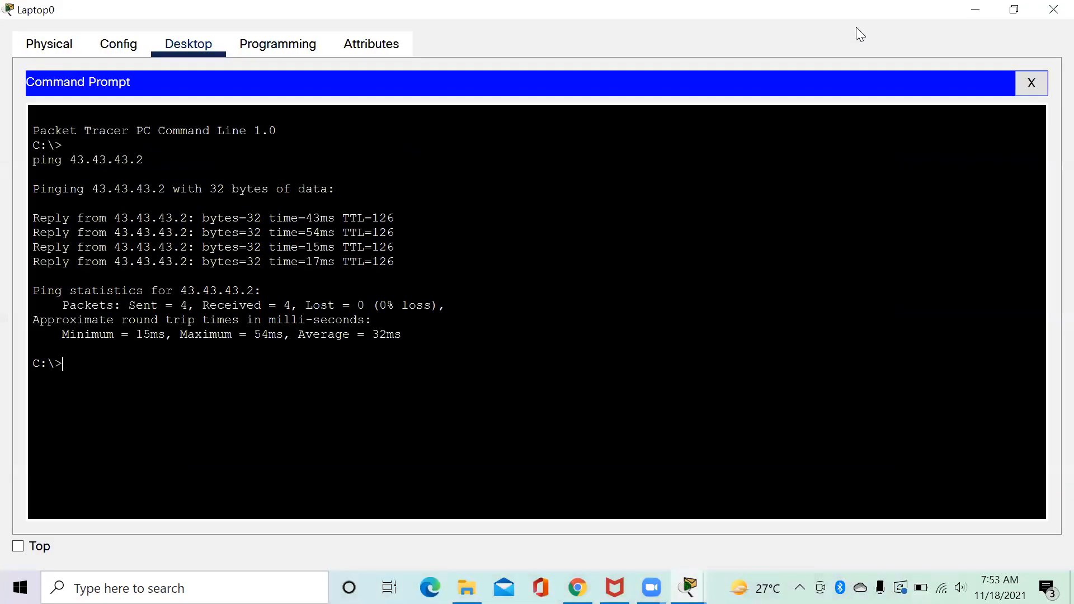
pyautogui.write('ftp 43.43.43.2')
pyautogui.press('Return')
pyautogui.write('coba')
pyautogui.press('Return')
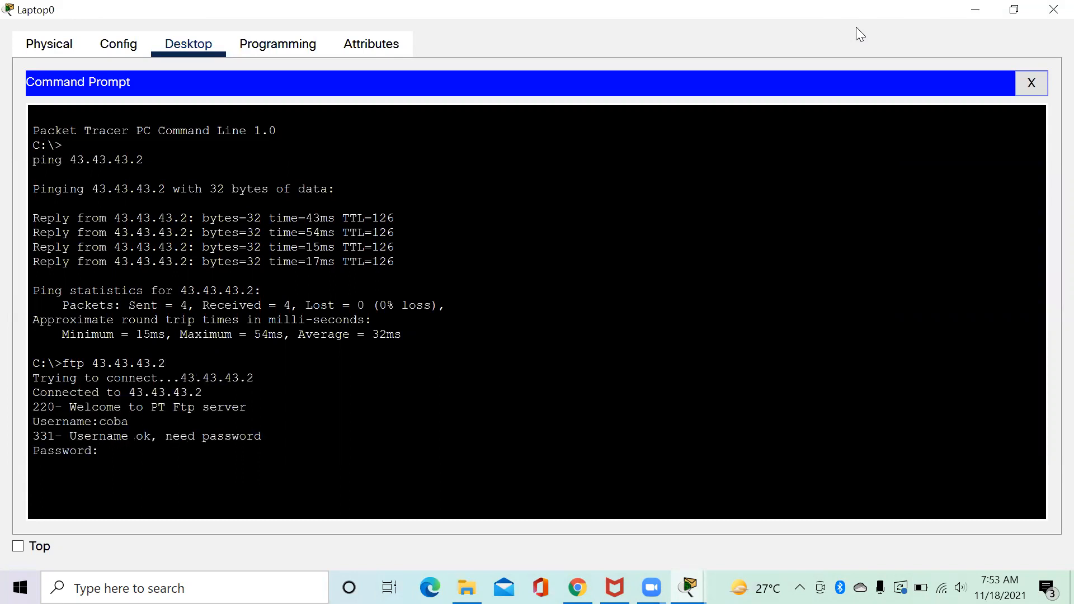
pyautogui.press('Return')
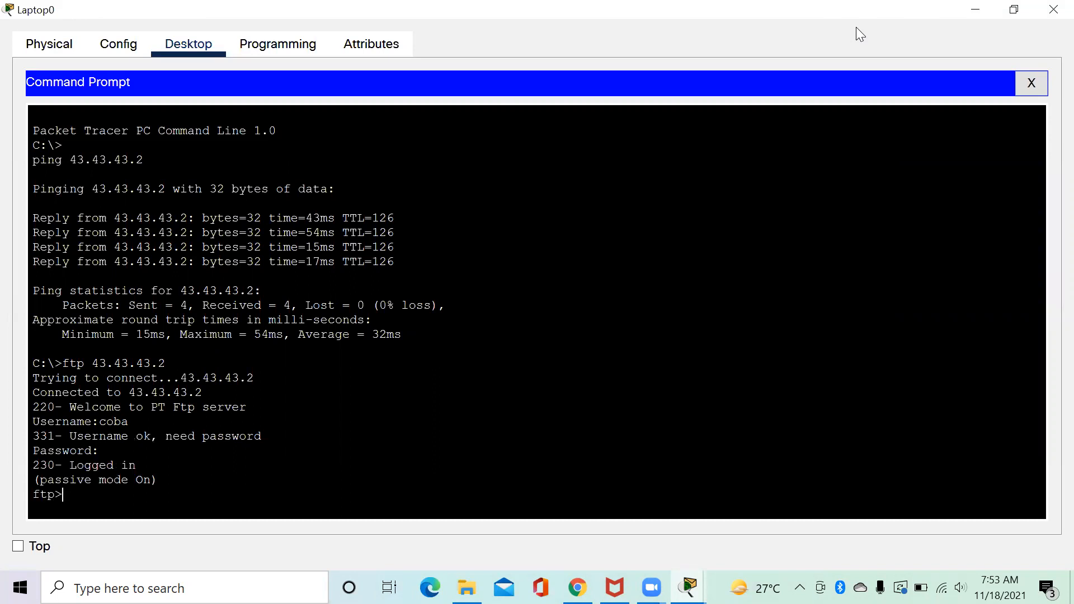
# List the server's files with dir and download pesan-pc1.txt using get.
pyautogui.write('dir')
pyautogui.press('Return')
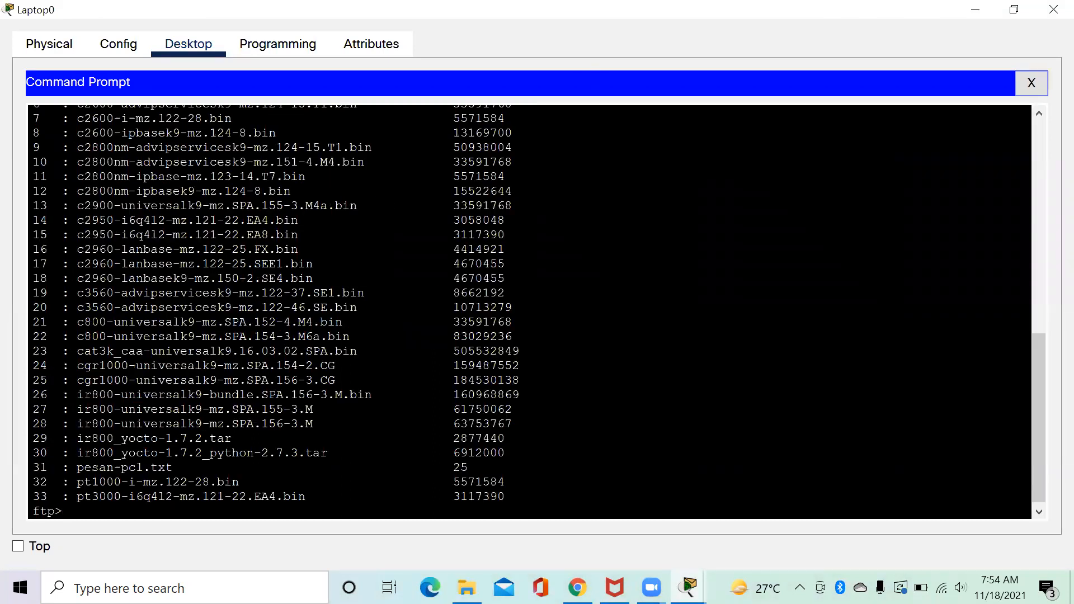
pyautogui.moveTo(77, 466); pyautogui.dragTo(173, 467)
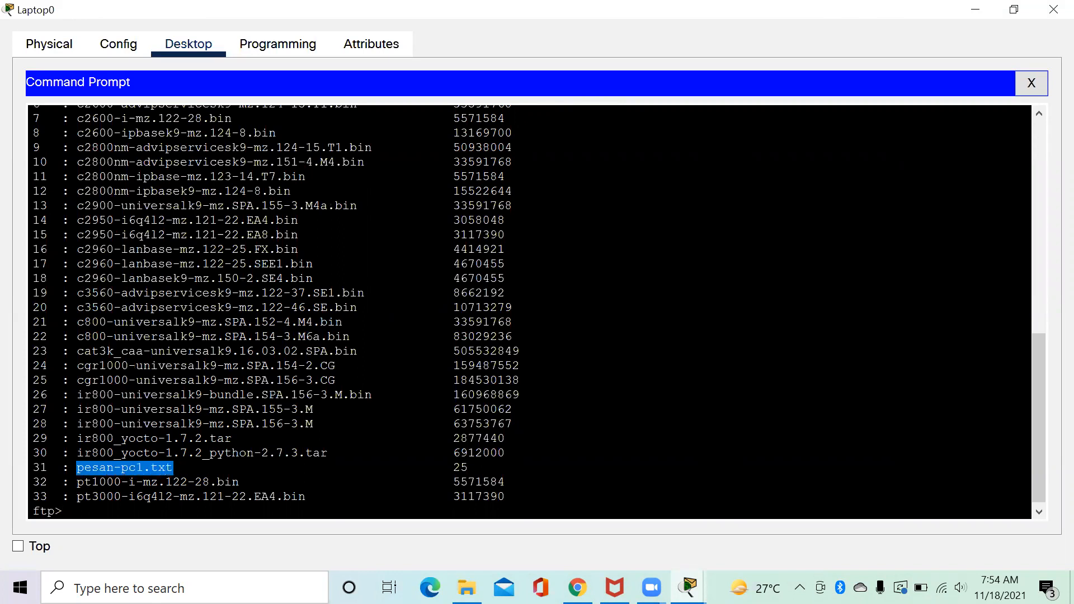
pyautogui.click(150, 518)
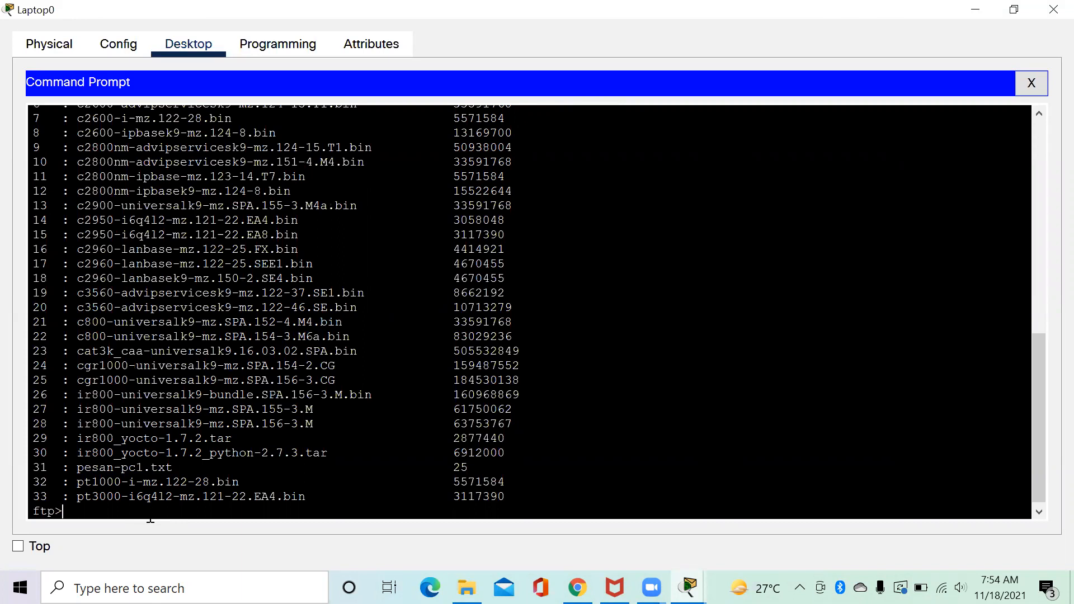
pyautogui.write('get pesan-pc1.txt')
pyautogui.press('Return')
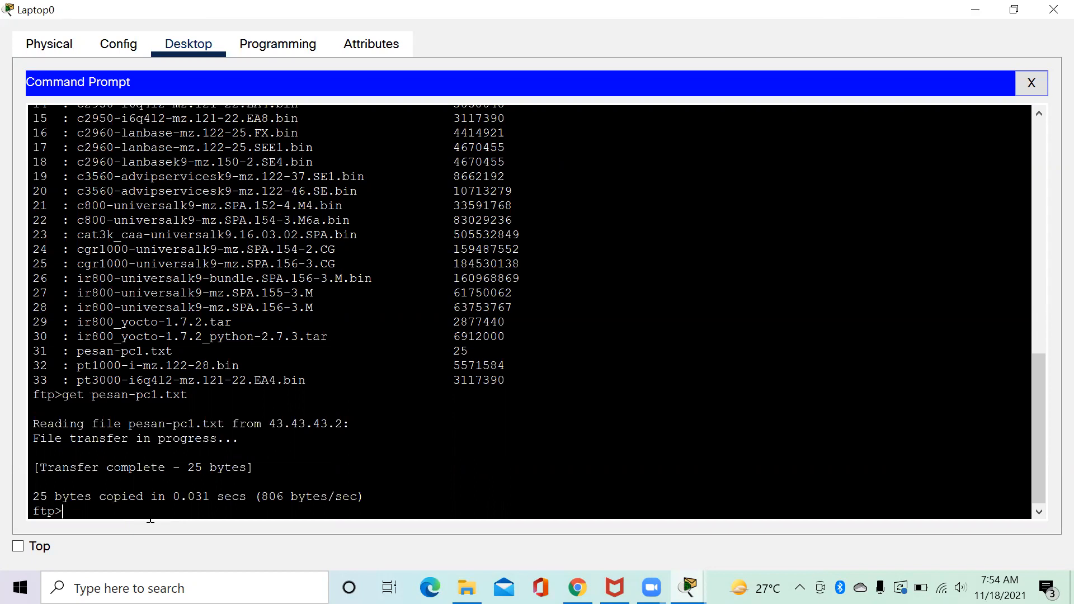
# Quit the FTP session and run dir to confirm pesan-pc1.txt is on Laptop0's drive C.
pyautogui.write('quit')
pyautogui.press('Return')
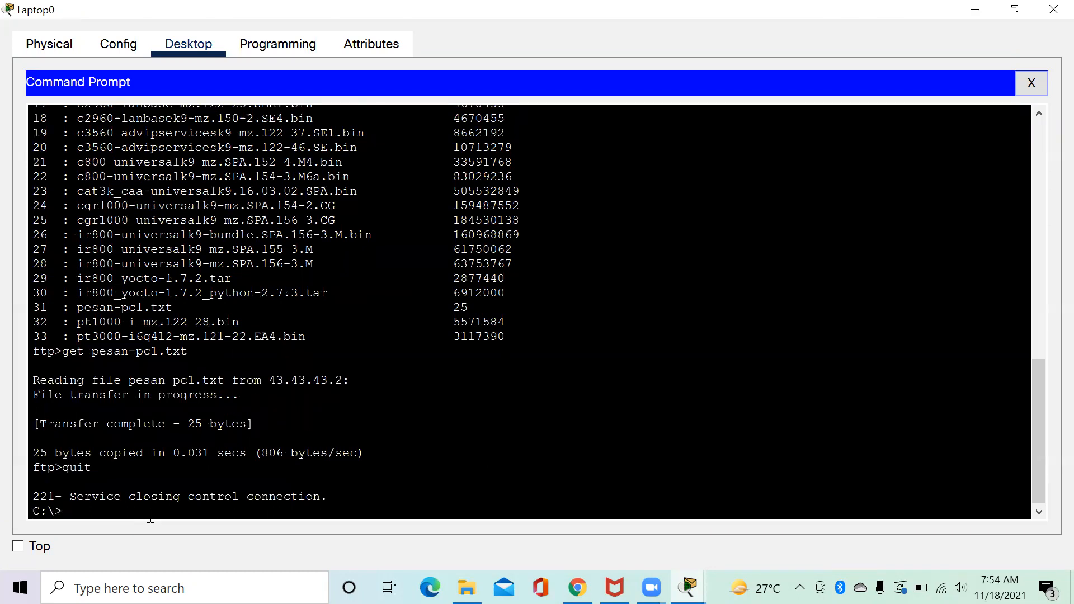
pyautogui.write('dir')
pyautogui.press('Return')
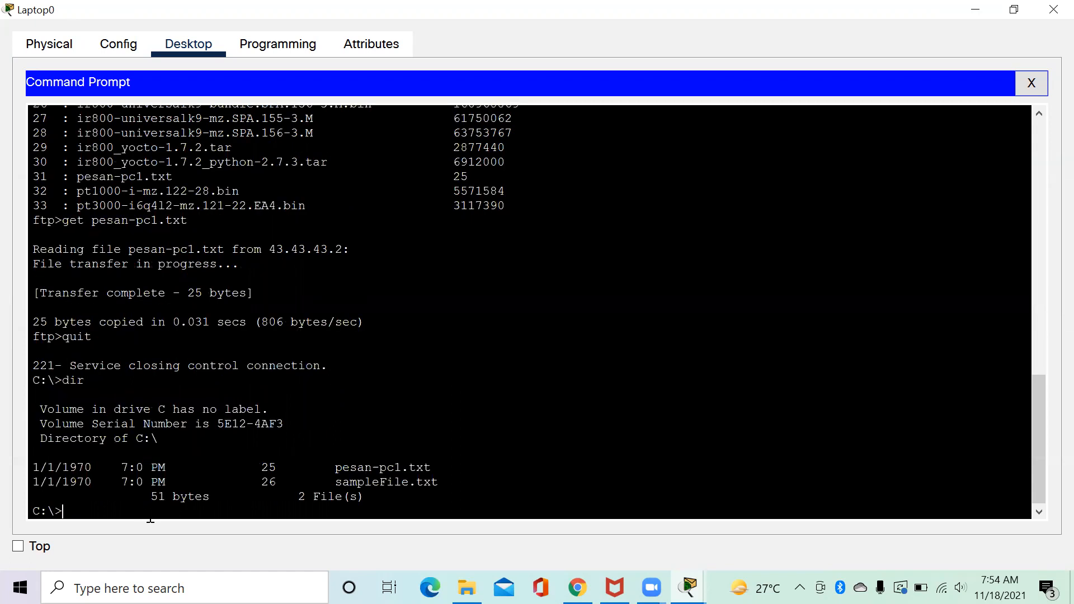
pyautogui.moveTo(335, 466); pyautogui.dragTo(438, 470)
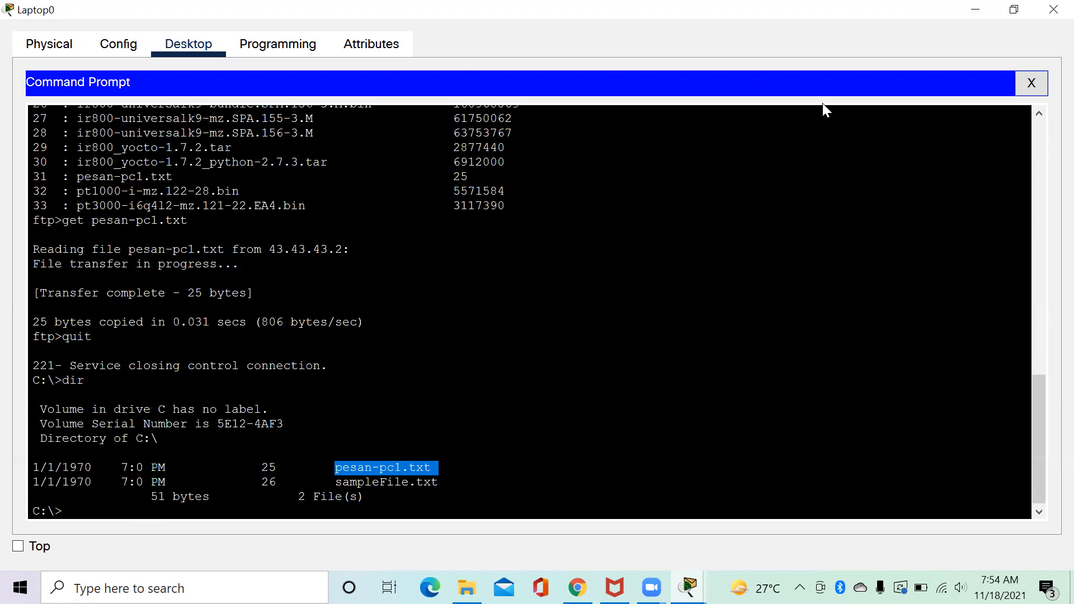
# Open pesan-pc1.txt in Laptop0's Text Editor, showing 'ini adalah pesan dari PC1', then close Laptop0.
pyautogui.click(1032, 83)
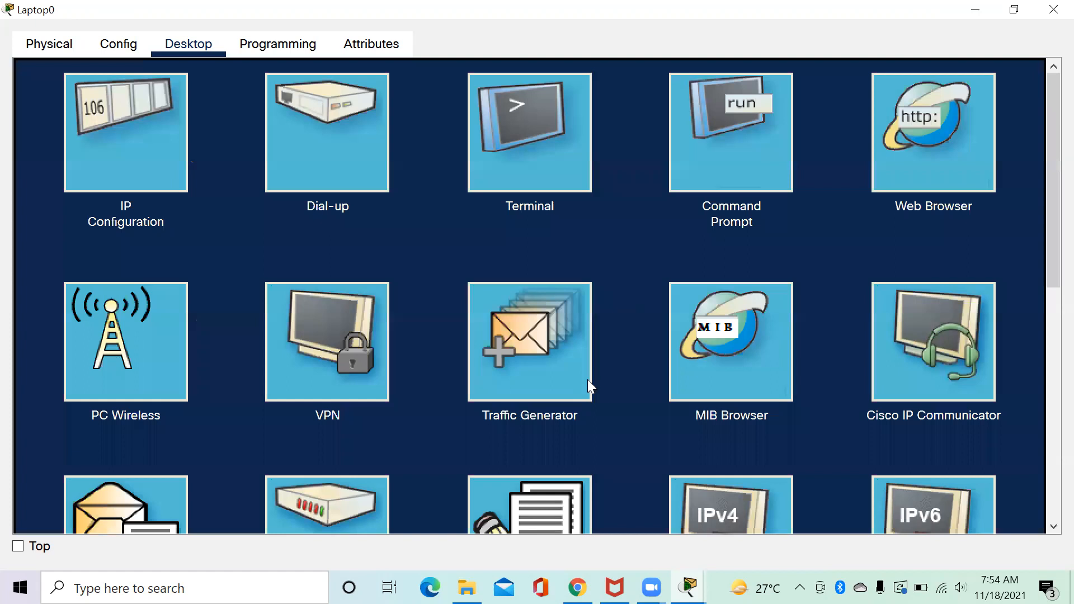
pyautogui.click(512, 515)
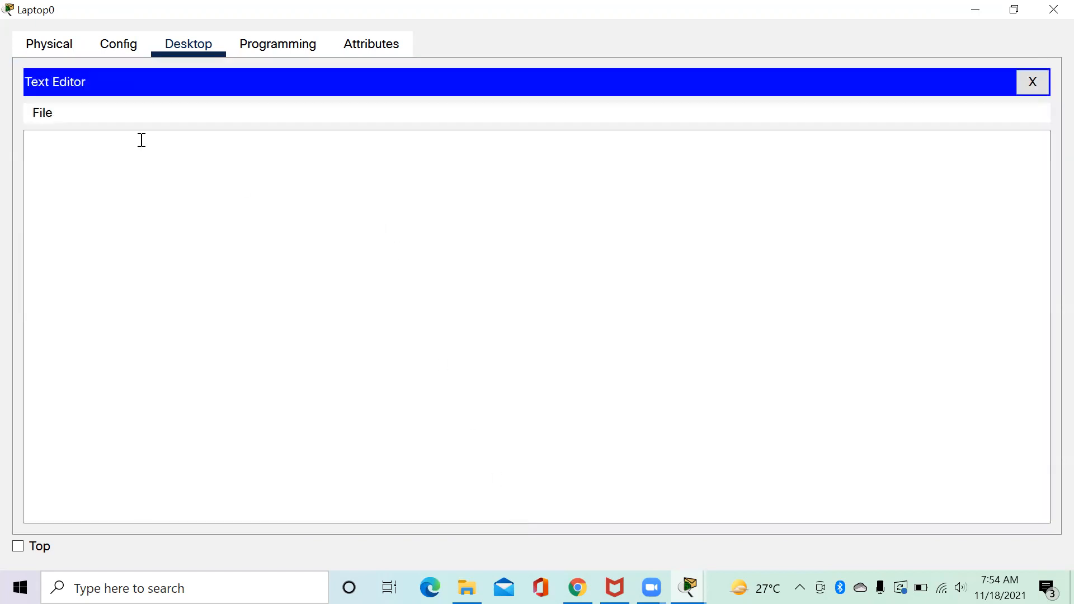
pyautogui.click(44, 114)
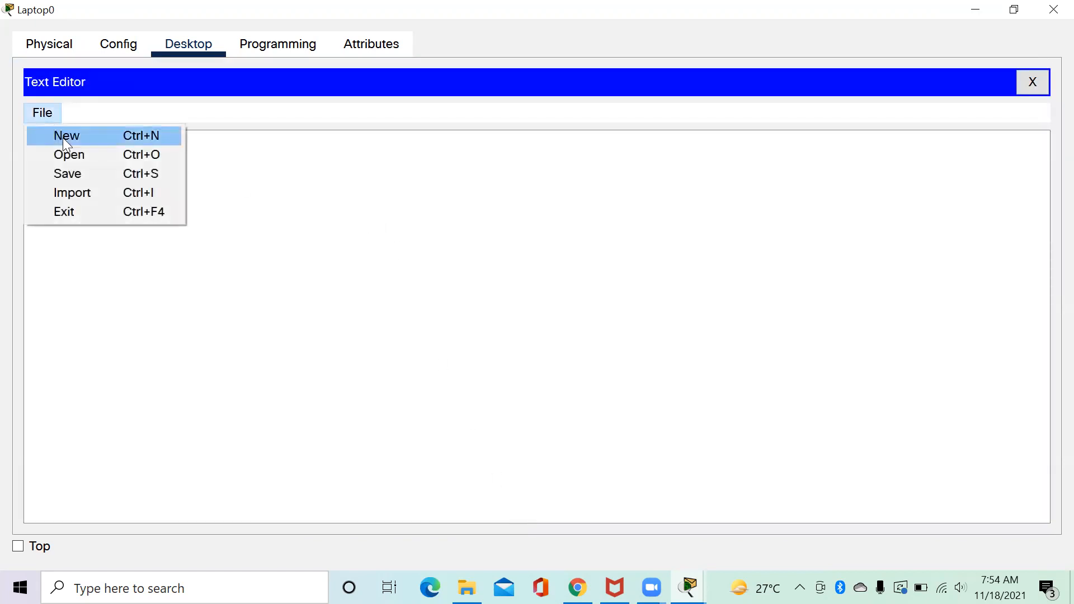
pyautogui.click(86, 155)
pyautogui.click(387, 229)
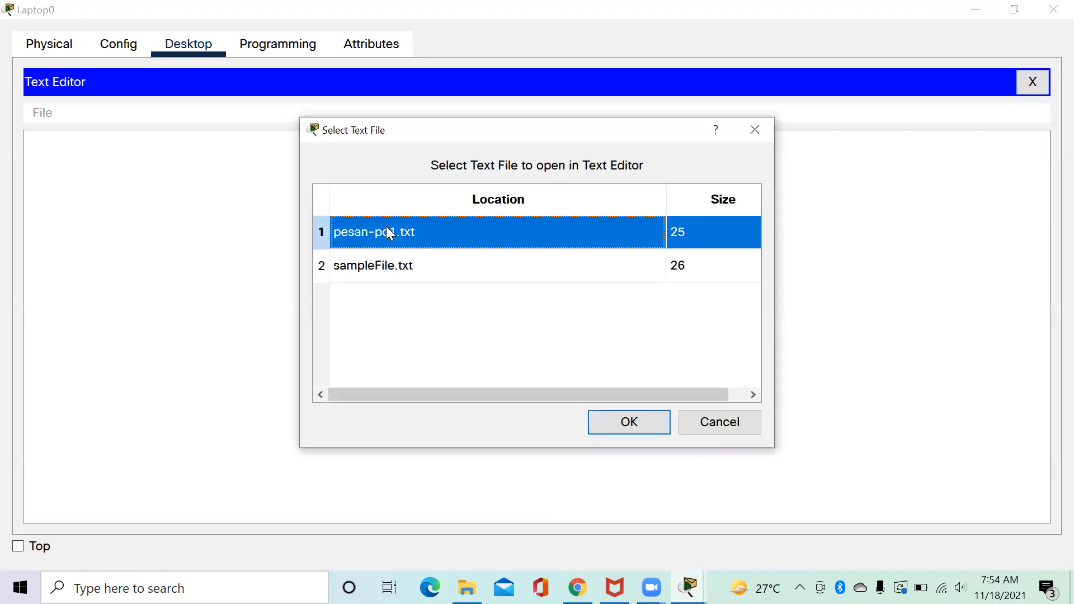
pyautogui.click(629, 422)
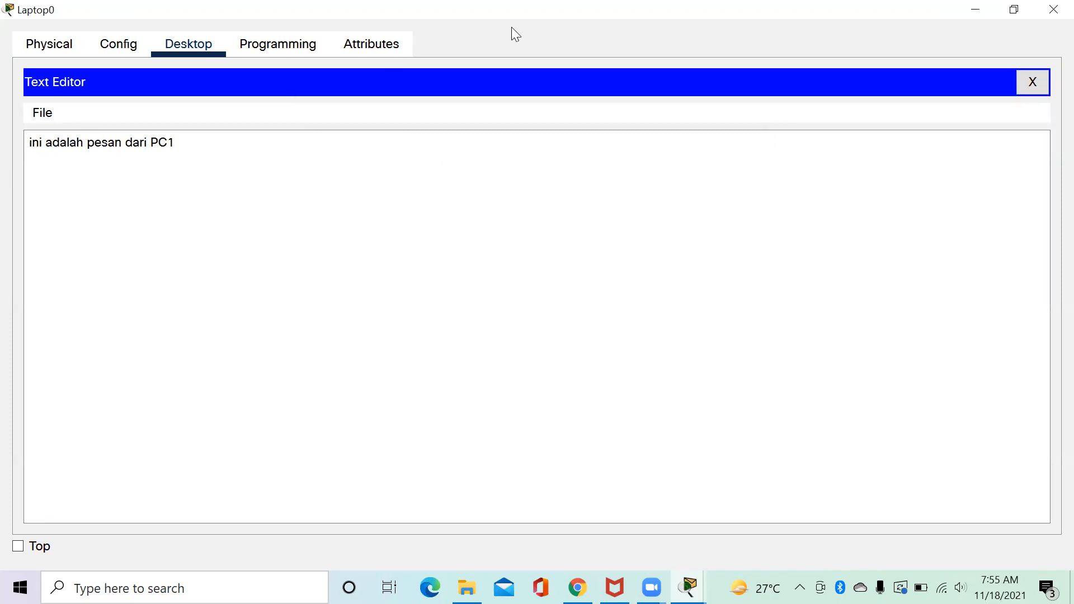
pyautogui.click(1052, 8)
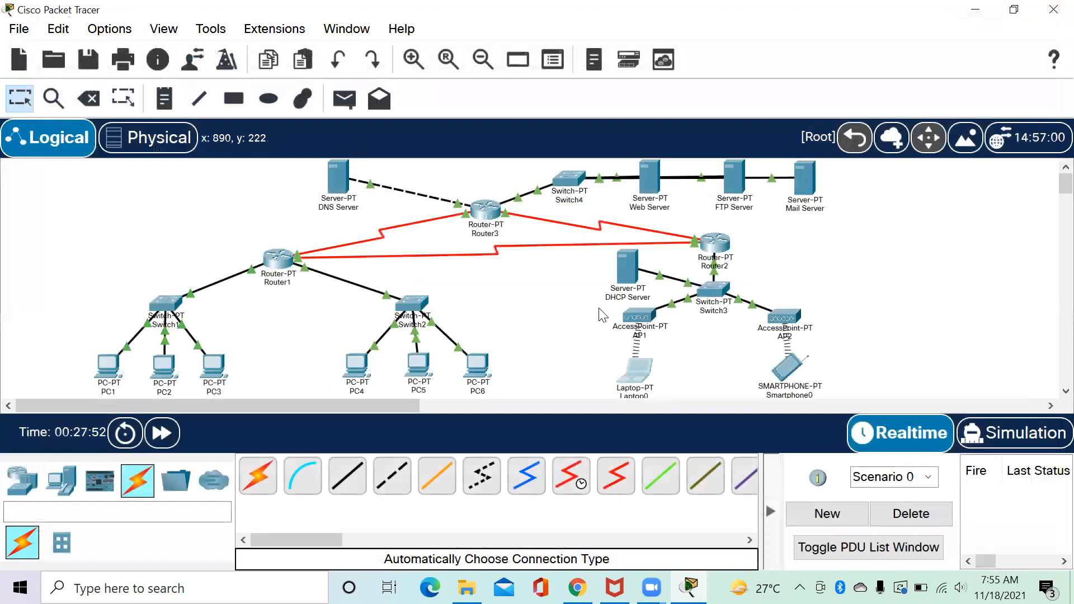
# Open PC4's Command Prompt in a maximized window.
pyautogui.click(356, 366)
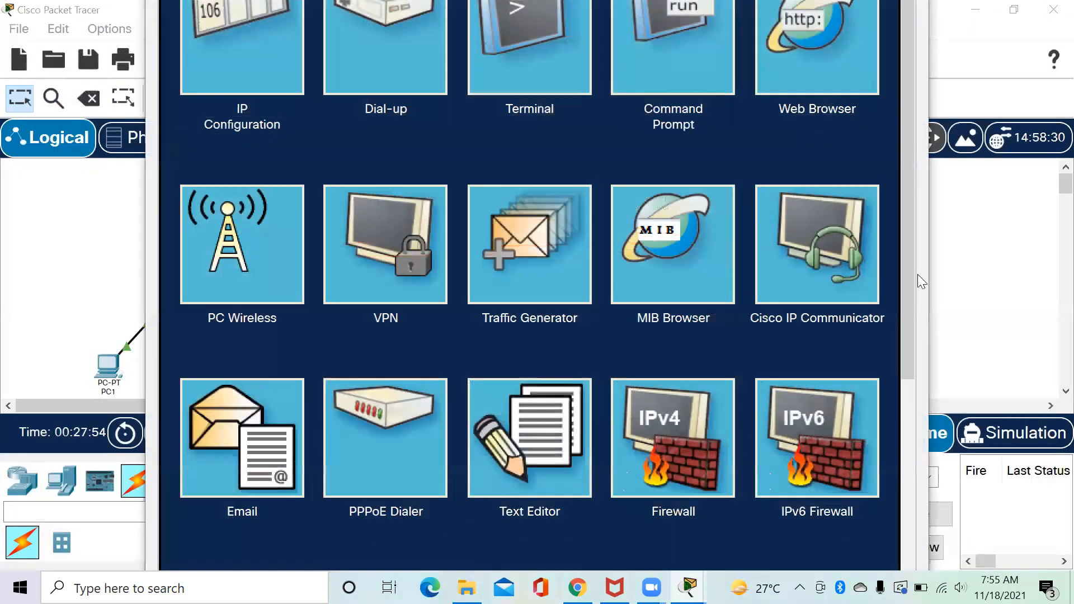
pyautogui.moveTo(928, 273); pyautogui.dragTo(818, 250)
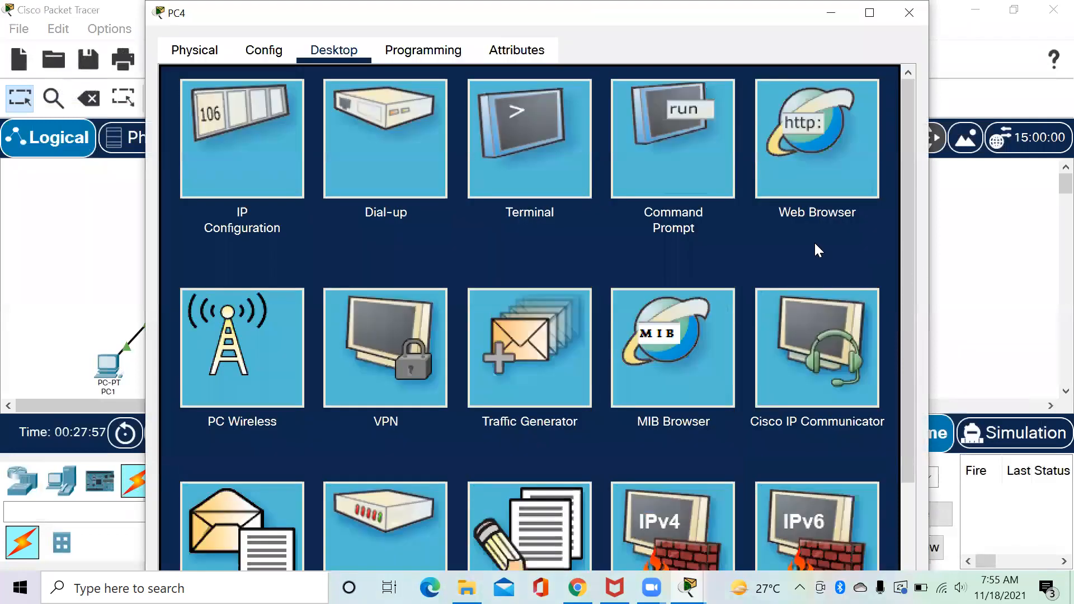
pyautogui.click(689, 167)
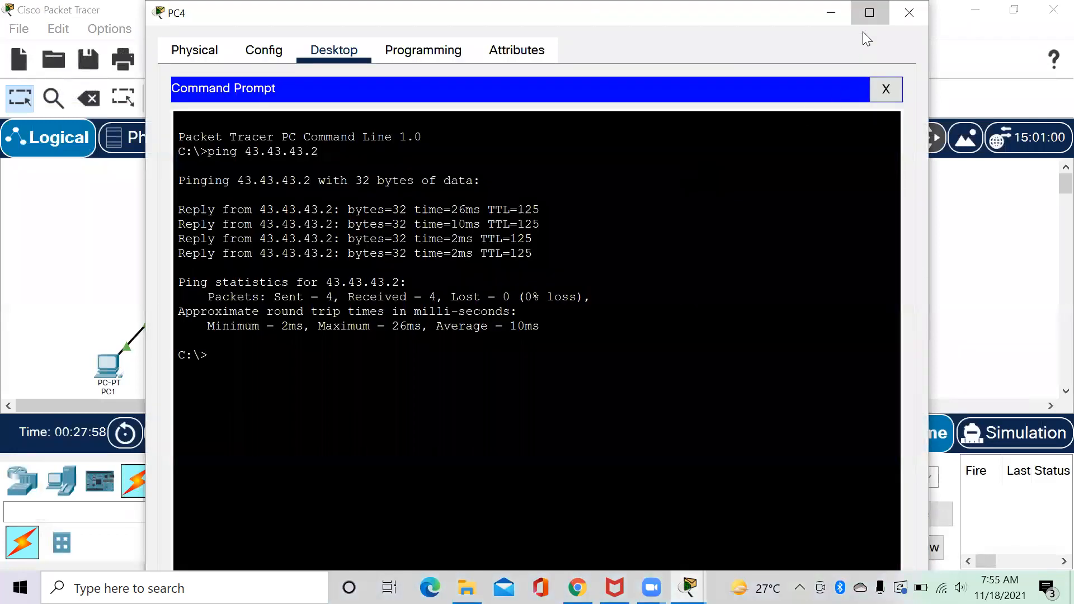
pyautogui.click(869, 13)
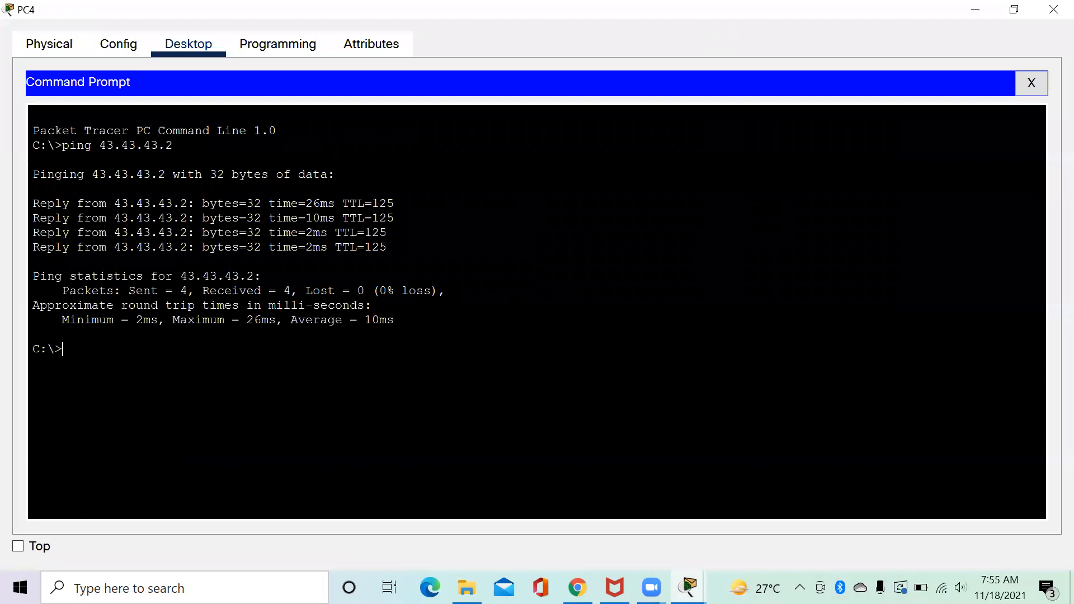
# Log PC4 into the FTP server at 43.43.43.2 and list its files with dir.
pyautogui.write('ftp 43.43.43.2')
pyautogui.press('Return')
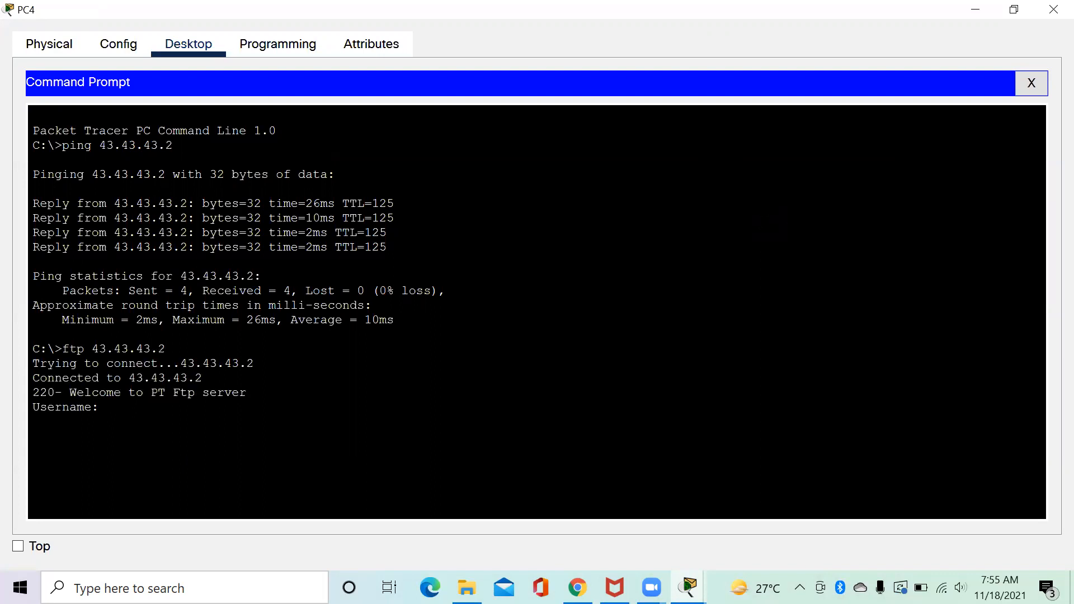
pyautogui.write('coba')
pyautogui.press('Return')
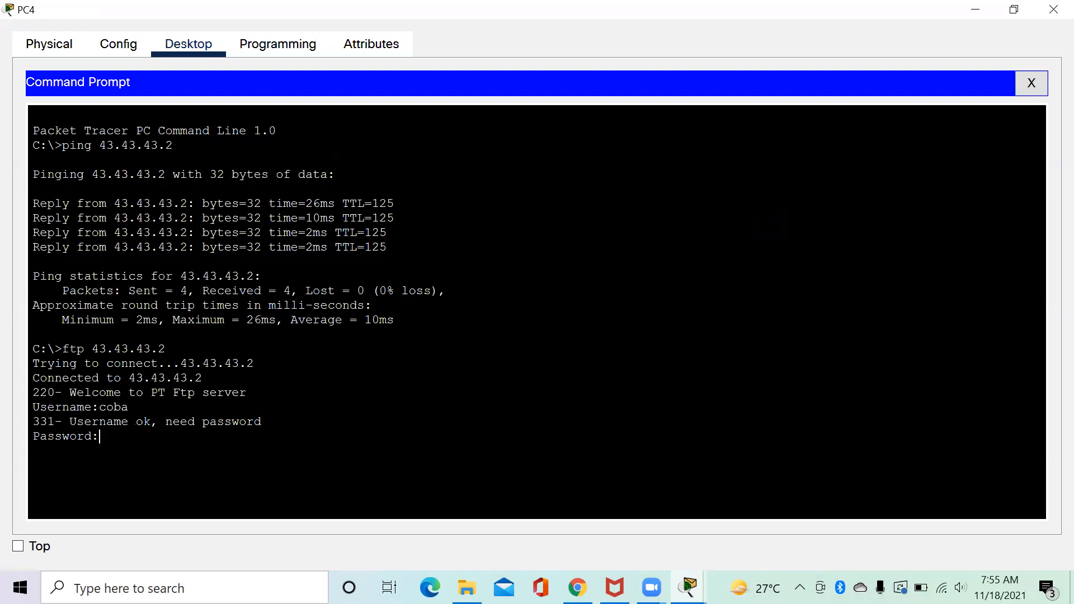
pyautogui.press('Return')
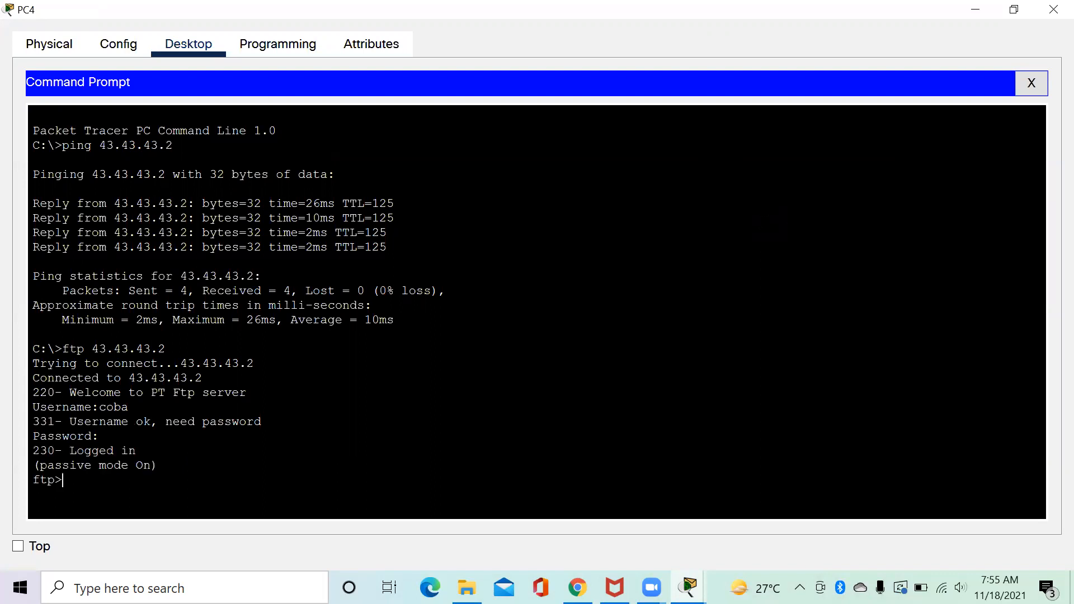
pyautogui.write('dir')
pyautogui.press('Return')
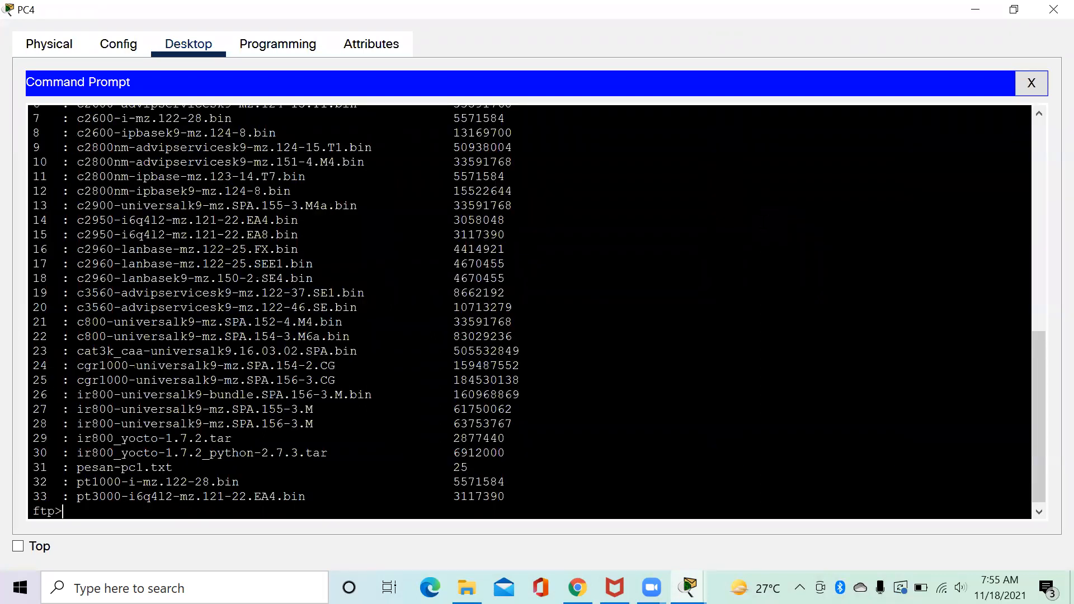
# Run get pesan-pc1.txt at PC4's ftp prompt to download the 25-byte file.
pyautogui.write('get pesan-pc1.txt')
pyautogui.press('Return')
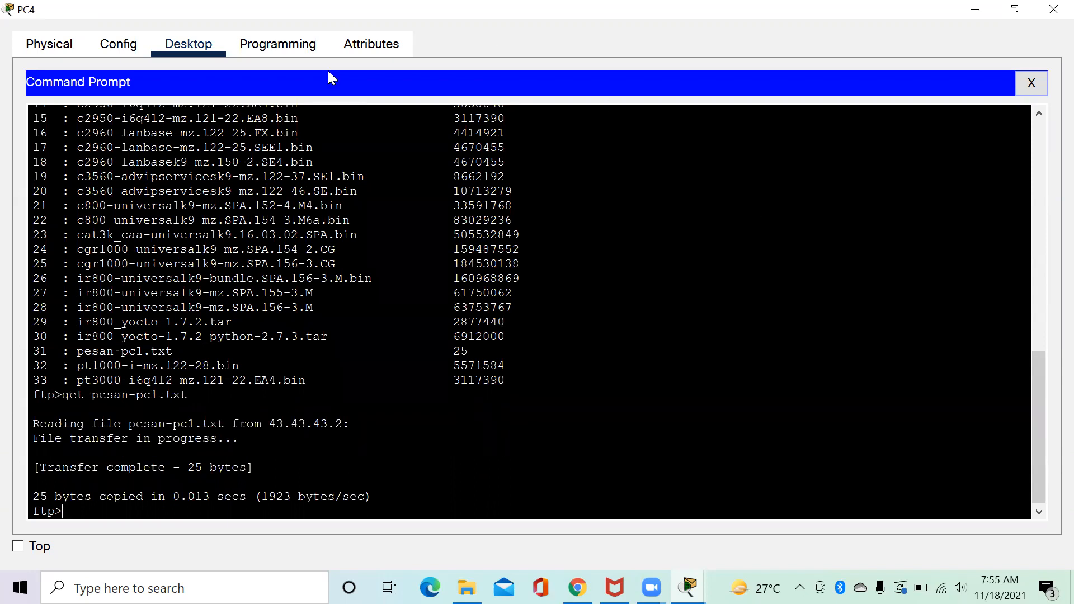
# Close PC4's Command Prompt and load pesan-pc1.txt into its Text Editor, showing 'ini adalah pesan dari PC1'.
pyautogui.click(1031, 83)
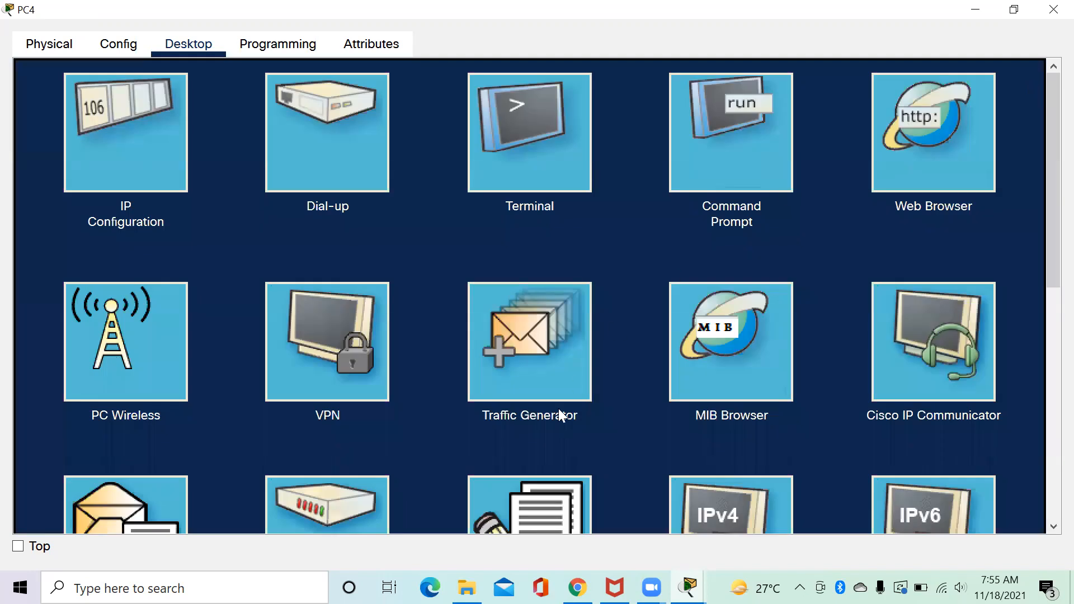
pyautogui.click(547, 501)
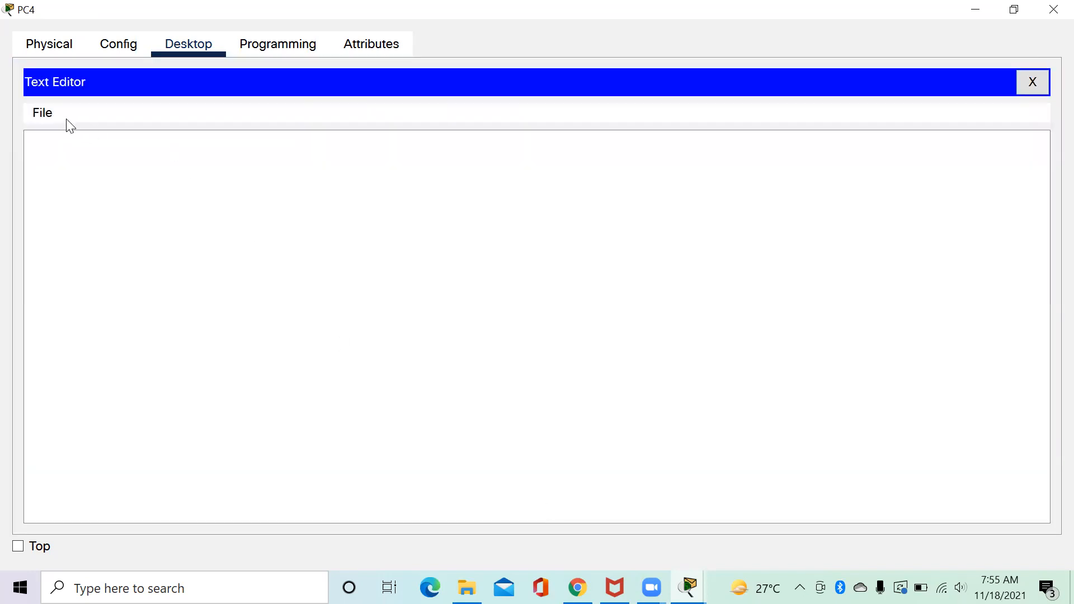
pyautogui.click(45, 113)
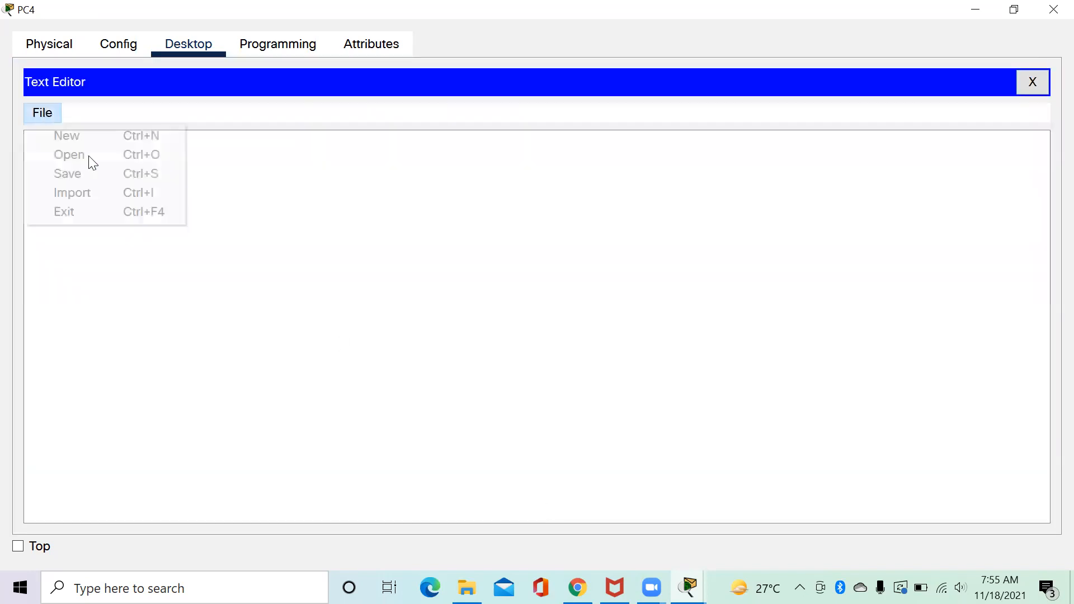
pyautogui.click(78, 156)
pyautogui.click(475, 233)
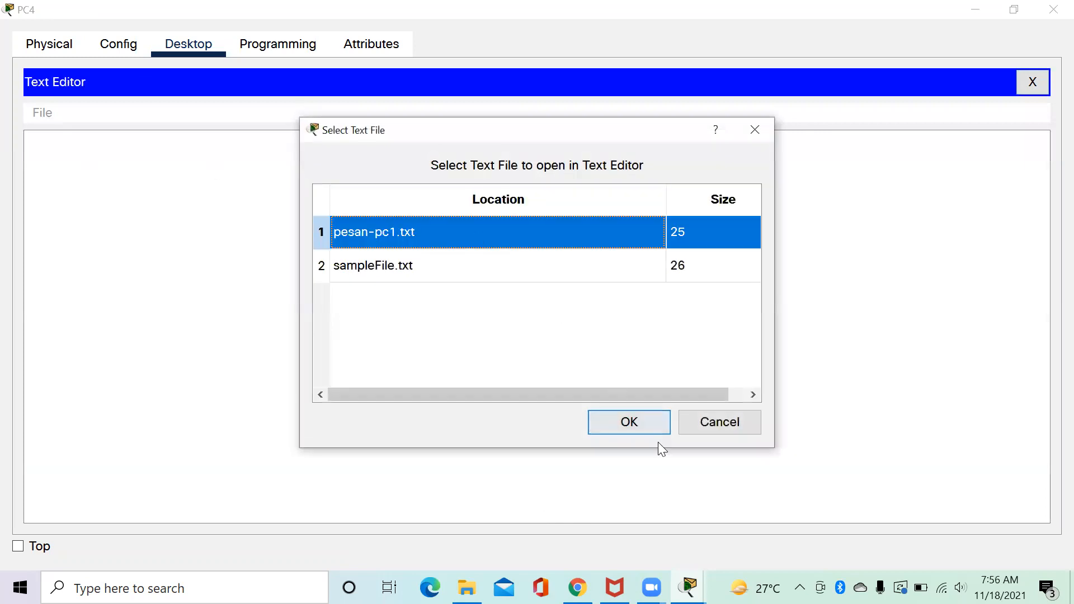
pyautogui.click(647, 431)
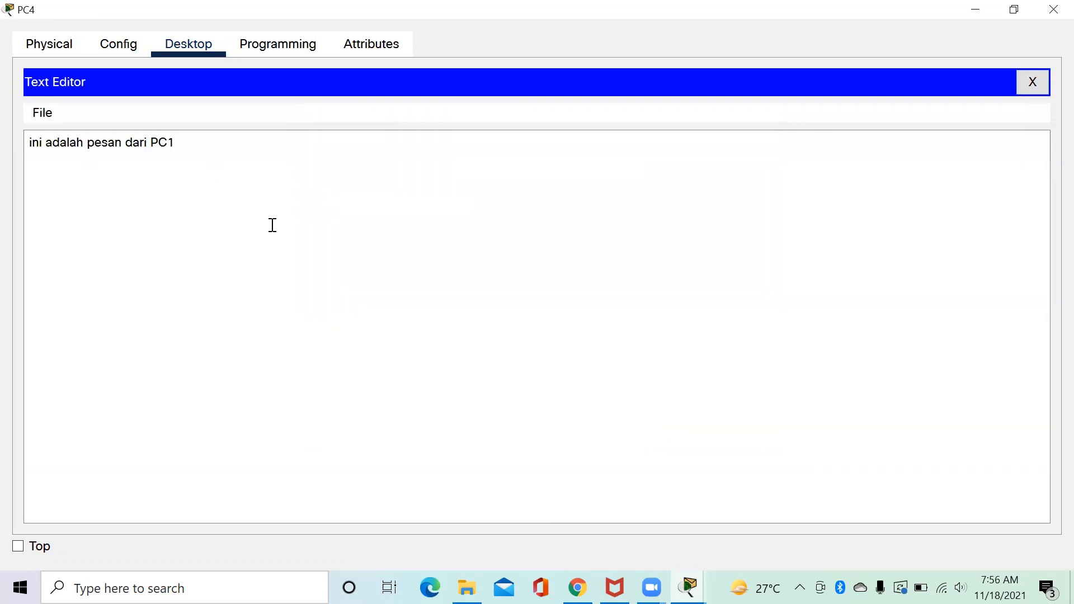